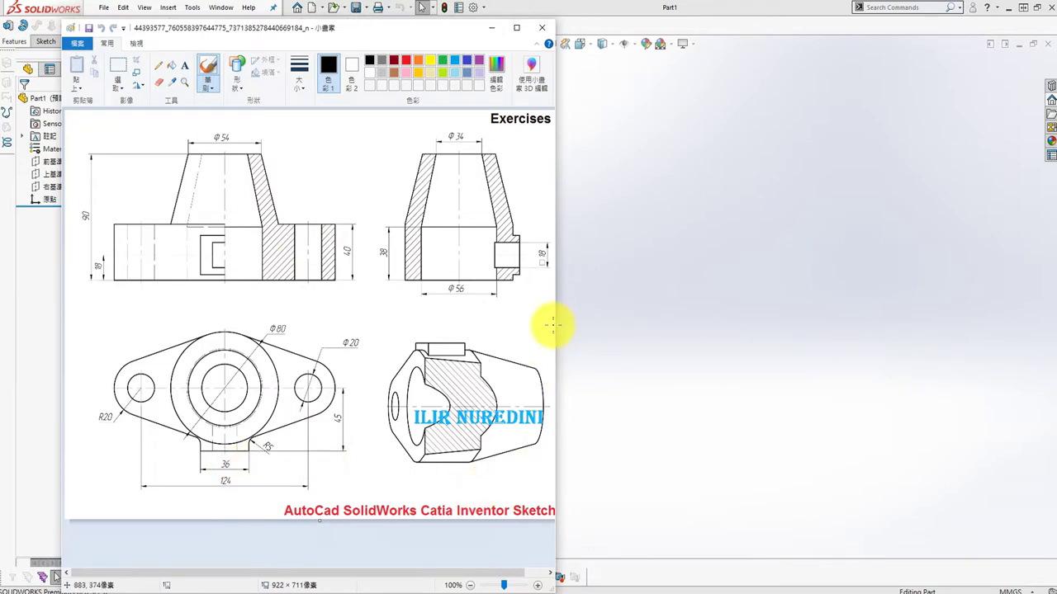
- Widen the reference drawing to view it fully, then start a sketch on the Top Plane
{"action": "left_click_drag", "start_coordinate": [556, 327], "coordinate": [632, 324]}
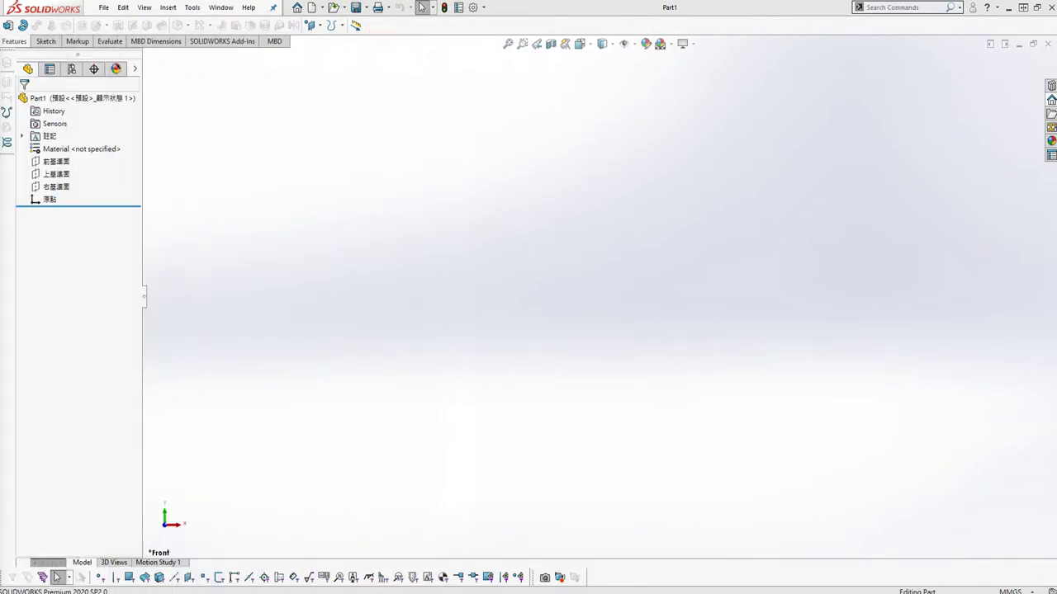
{"action": "left_click", "coordinate": [58, 175]}
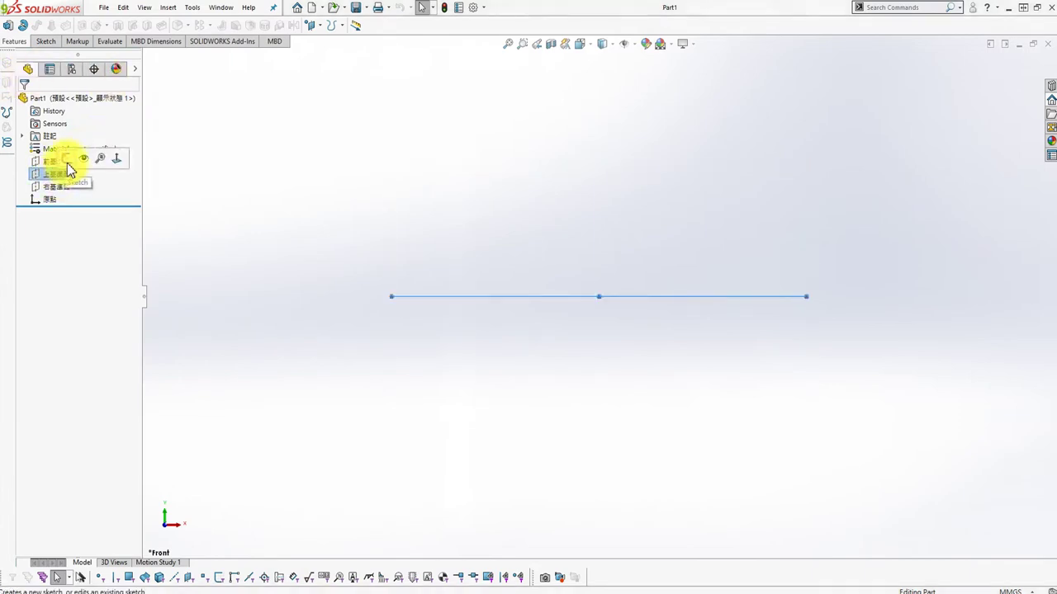
{"action": "left_click", "coordinate": [68, 164]}
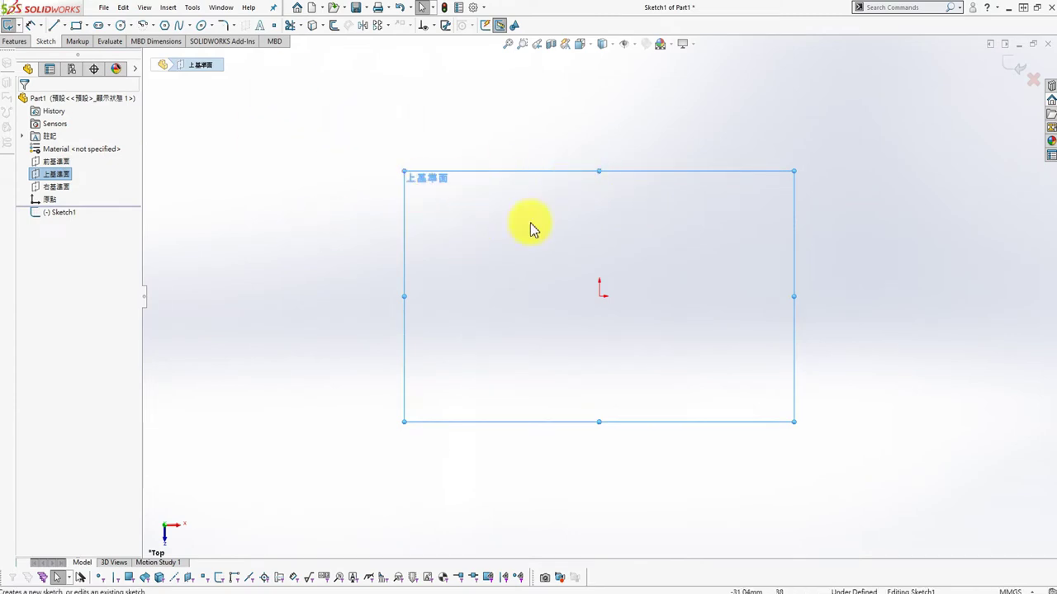
{"action": "scroll", "coordinate": [578, 239], "scroll_direction": "up", "scroll_amount": 2}
{"action": "scroll", "coordinate": [684, 252], "scroll_direction": "down", "scroll_amount": 2}
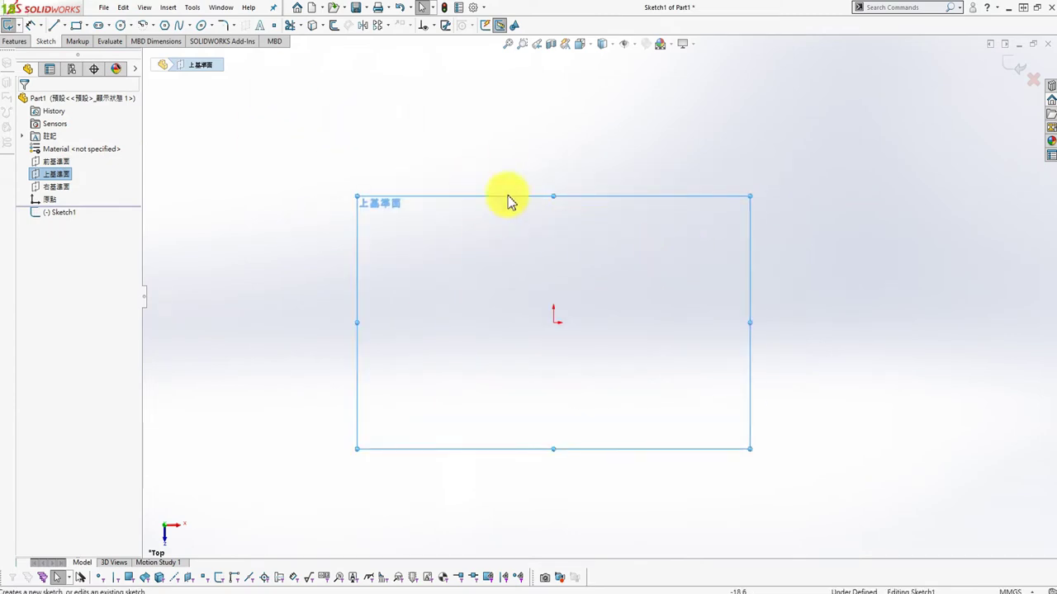
- Draw two circles on either side of the origin and make them equal
{"action": "key", "text": "s"}
{"action": "left_click", "coordinate": [644, 193]}
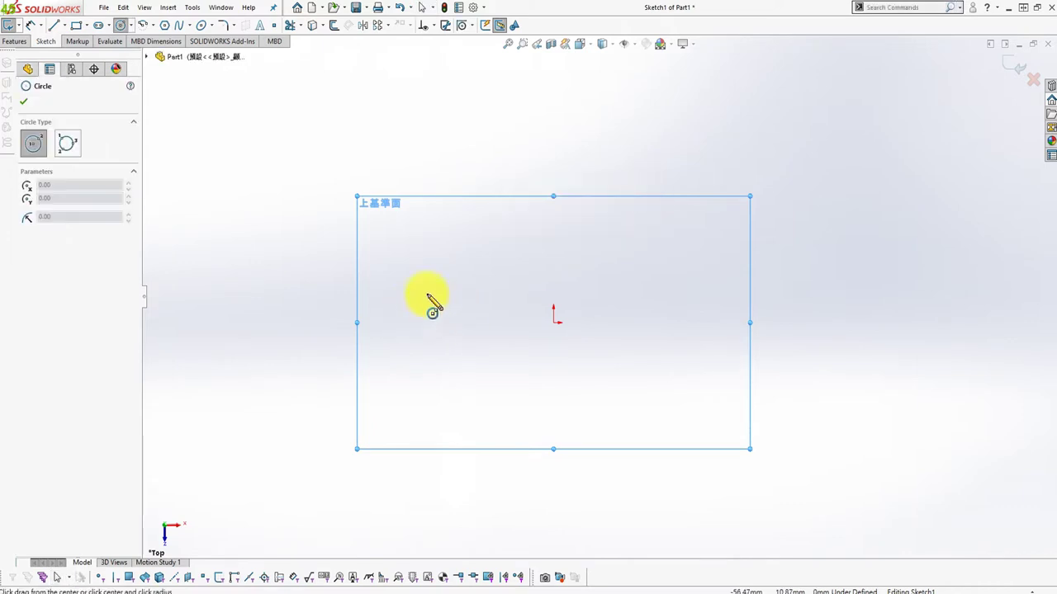
{"action": "left_click", "coordinate": [379, 323]}
{"action": "left_click", "coordinate": [404, 348]}
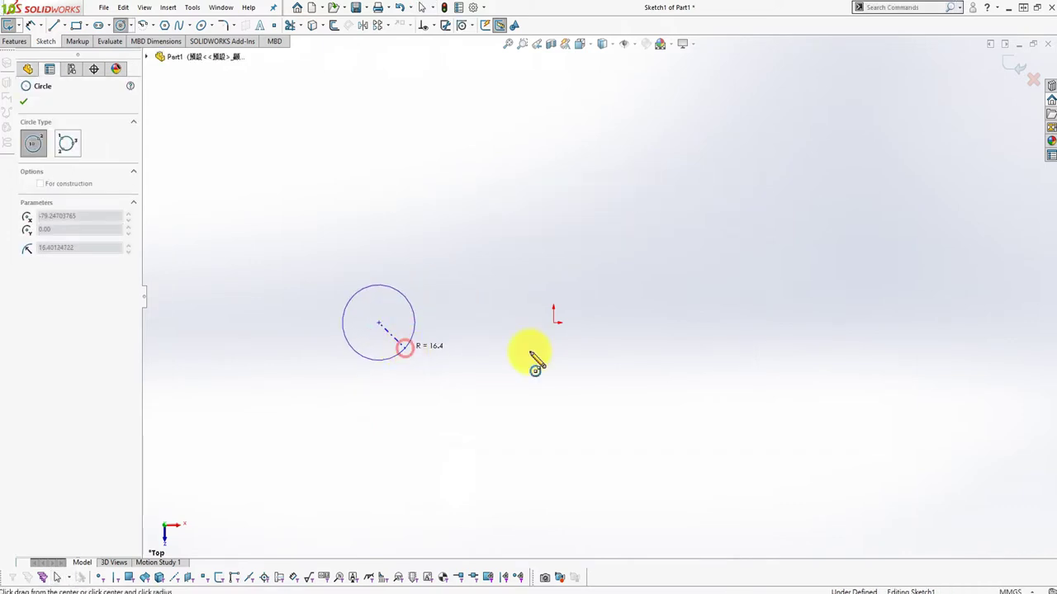
{"action": "left_click", "coordinate": [734, 323]}
{"action": "left_click", "coordinate": [743, 355]}
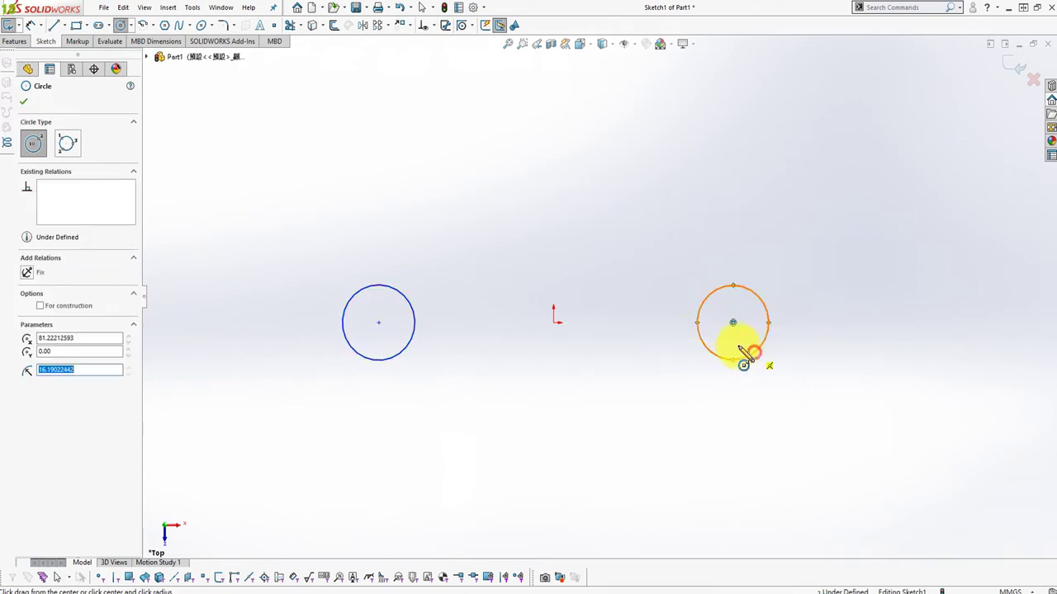
{"action": "key", "text": "Escape"}
{"action": "left_click", "coordinate": [409, 311]}
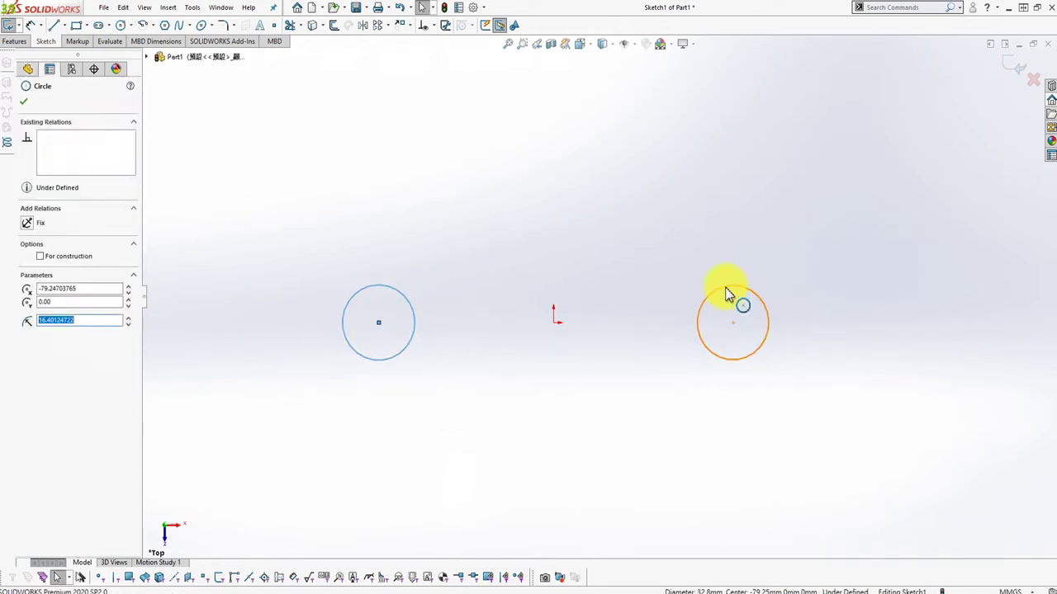
{"action": "left_click", "coordinate": [726, 289], "text": "ctrl"}
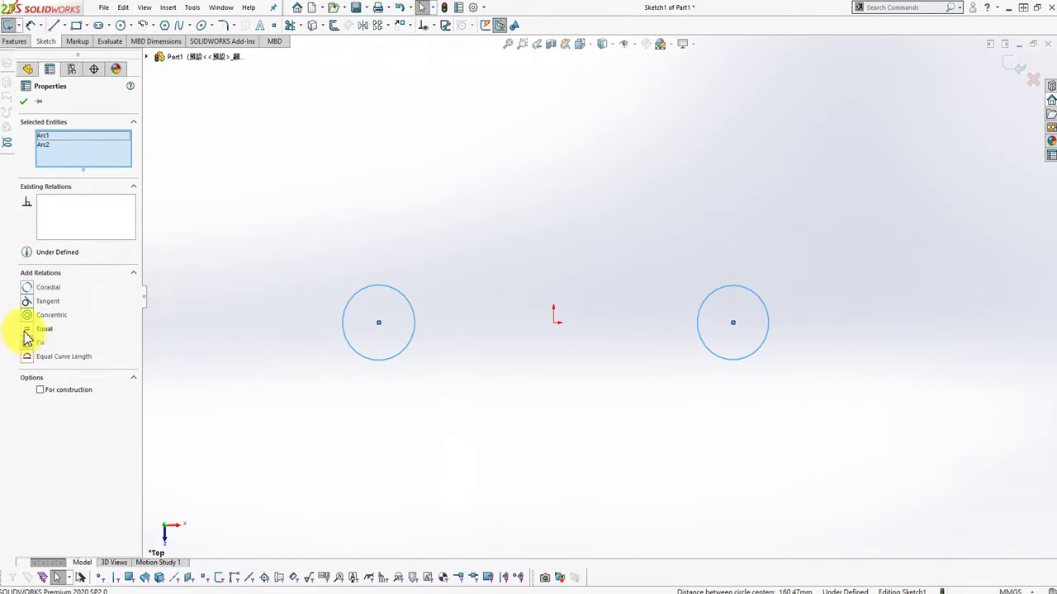
{"action": "left_click", "coordinate": [23, 101]}
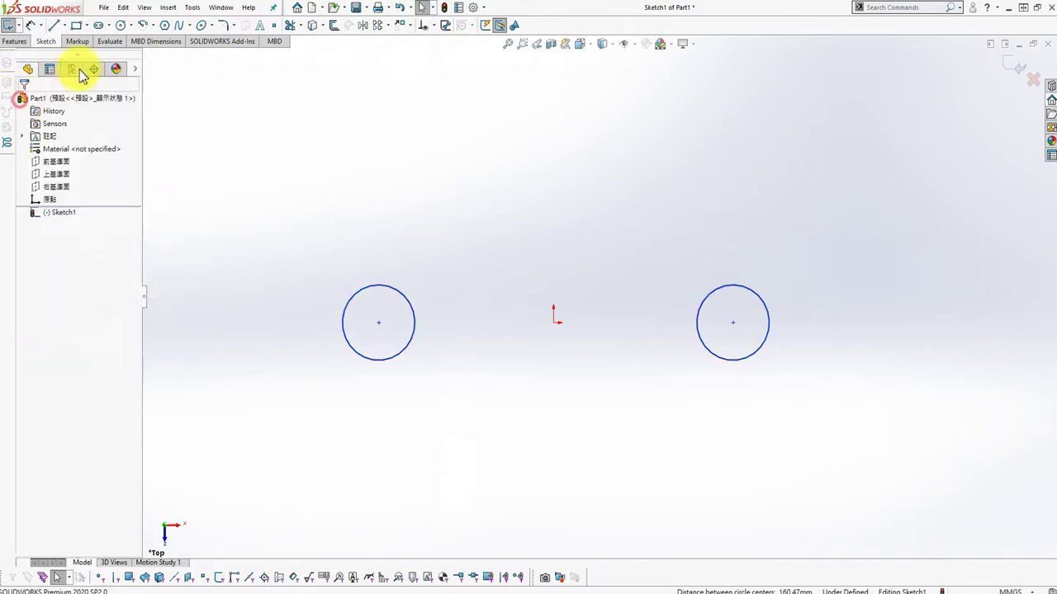
- Draw a vertical centreline through the origin and make the two circles symmetric about it
{"action": "left_click", "coordinate": [65, 26]}
{"action": "left_click", "coordinate": [79, 54]}
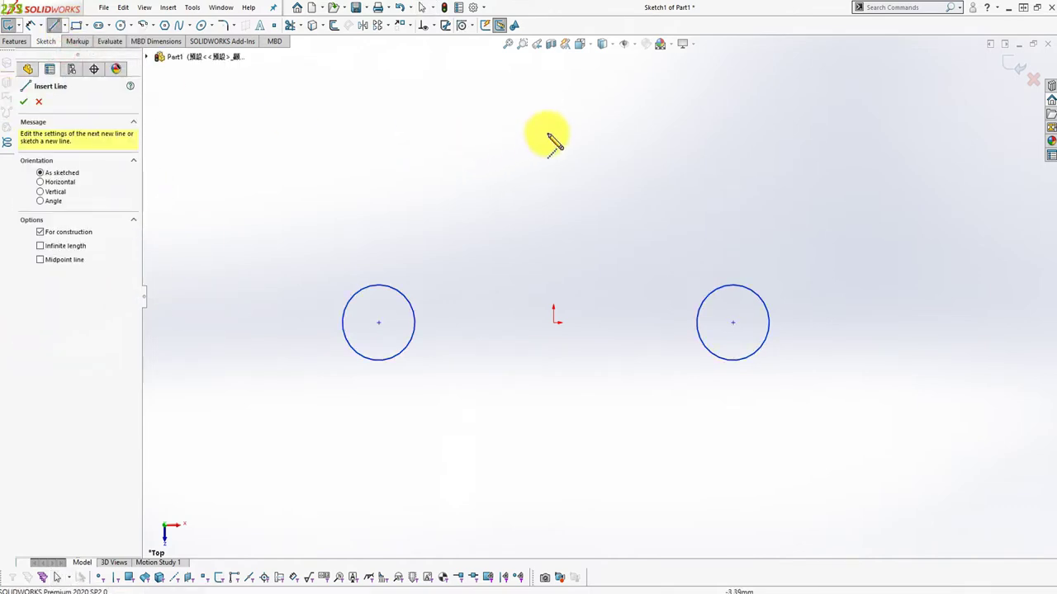
{"action": "left_click", "coordinate": [553, 128]}
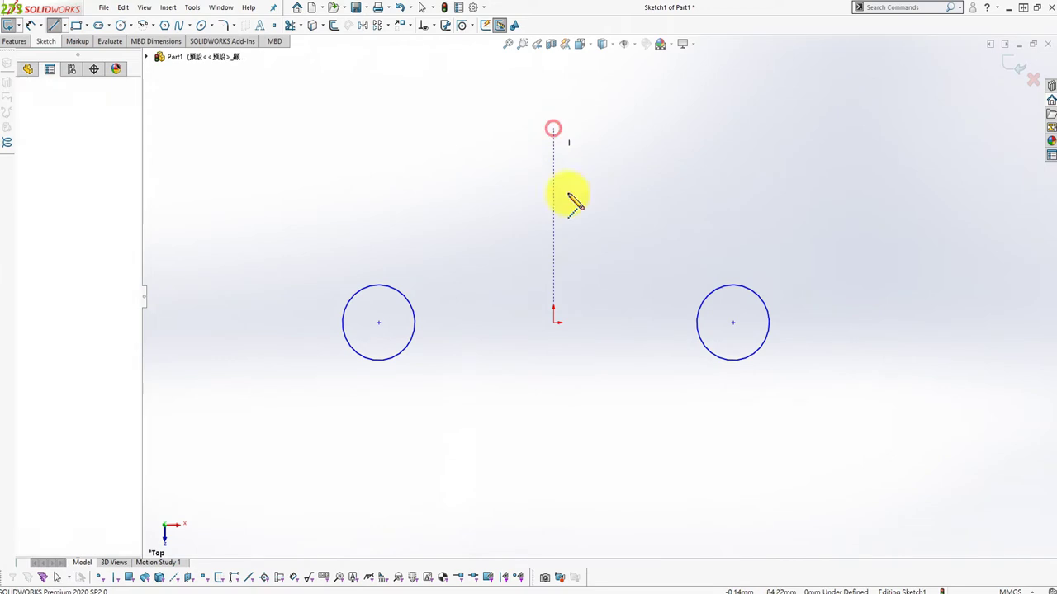
{"action": "left_click", "coordinate": [553, 483]}
{"action": "key", "text": "Escape"}
{"action": "left_click", "coordinate": [416, 320]}
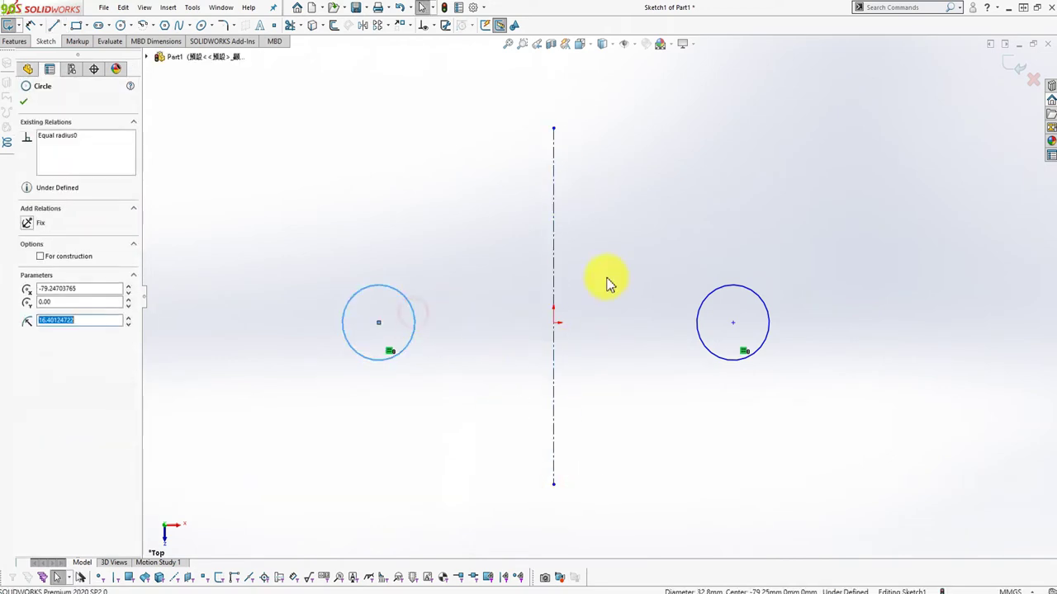
{"action": "left_click", "coordinate": [743, 293], "text": "ctrl"}
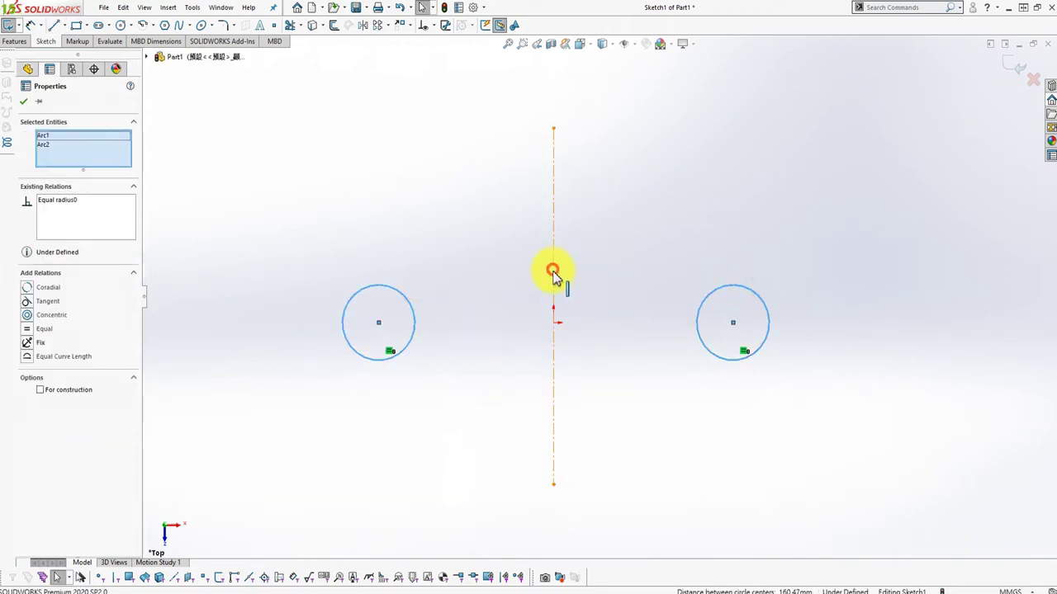
{"action": "left_click", "coordinate": [553, 272], "text": "ctrl"}
{"action": "left_click", "coordinate": [27, 289]}
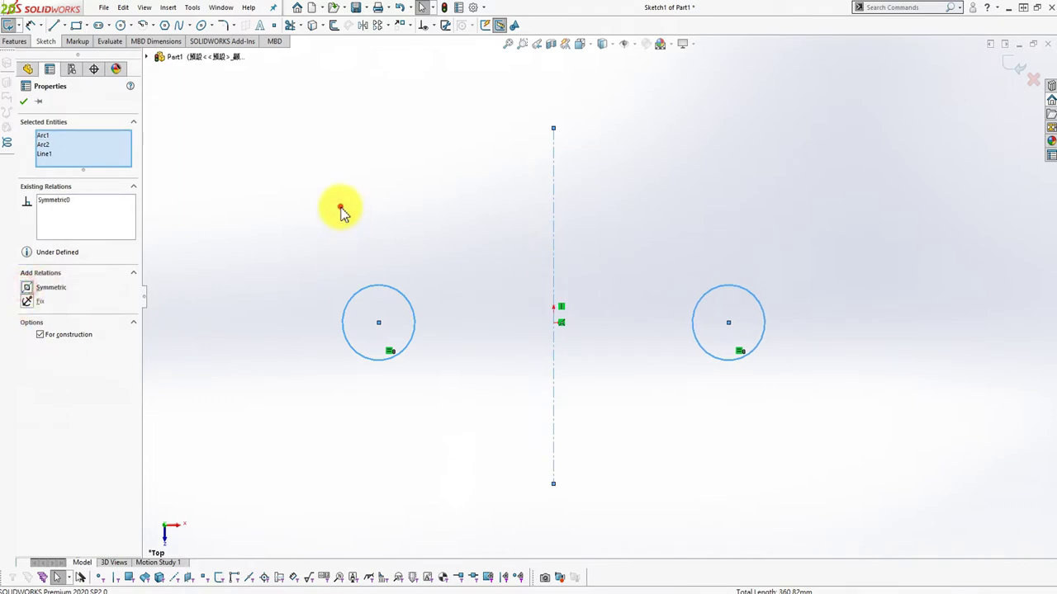
{"action": "left_click", "coordinate": [338, 212]}
{"action": "key", "text": "s"}
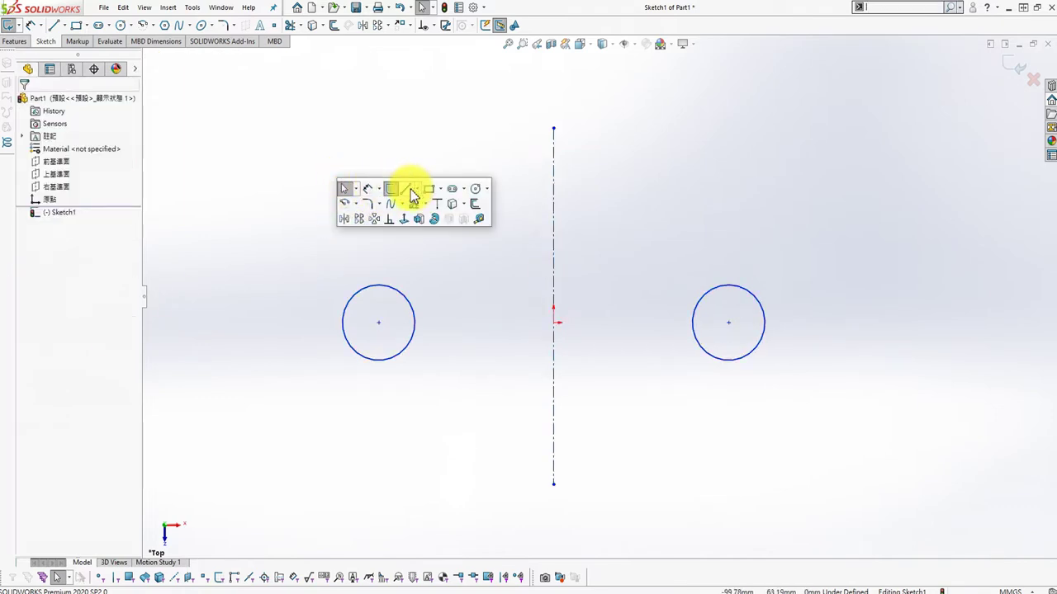
{"action": "left_click", "coordinate": [406, 190]}
{"action": "key", "text": "Escape"}
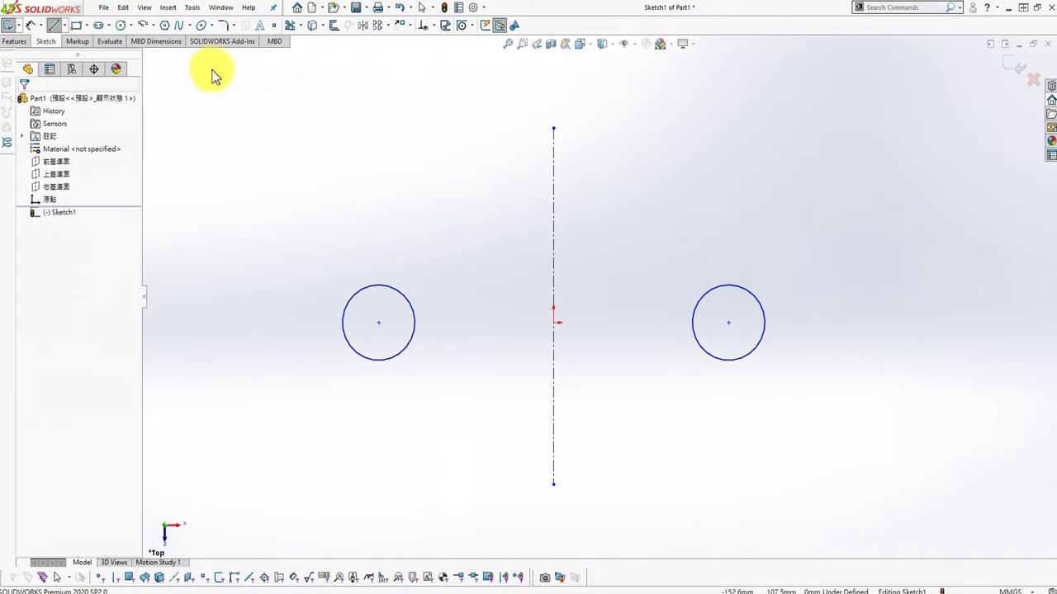
- Draw a circle centred on the origin and dimension it Ø80
{"action": "left_click", "coordinate": [120, 26]}
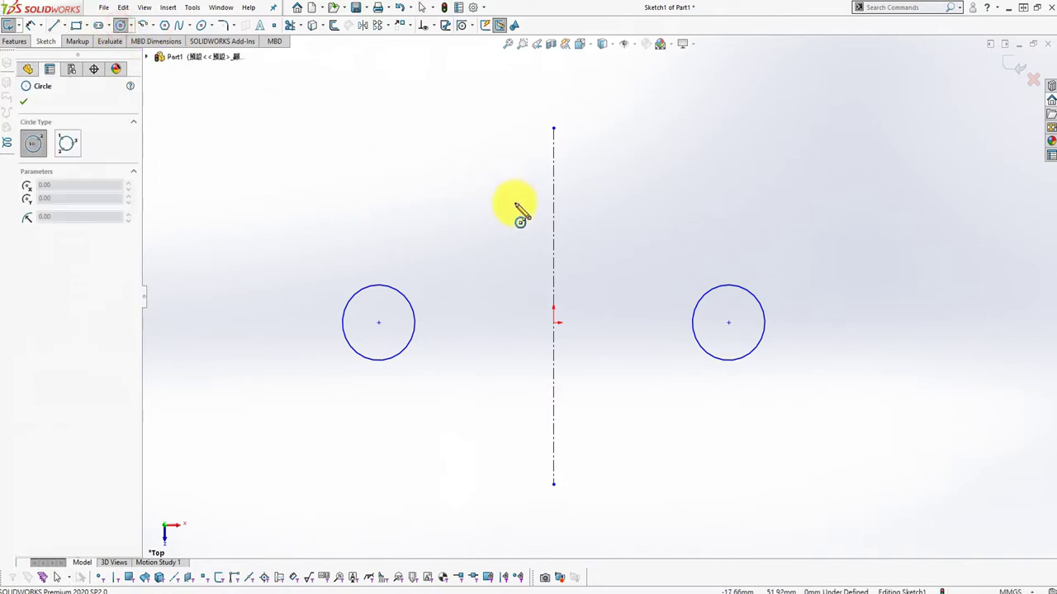
{"action": "left_click", "coordinate": [553, 322]}
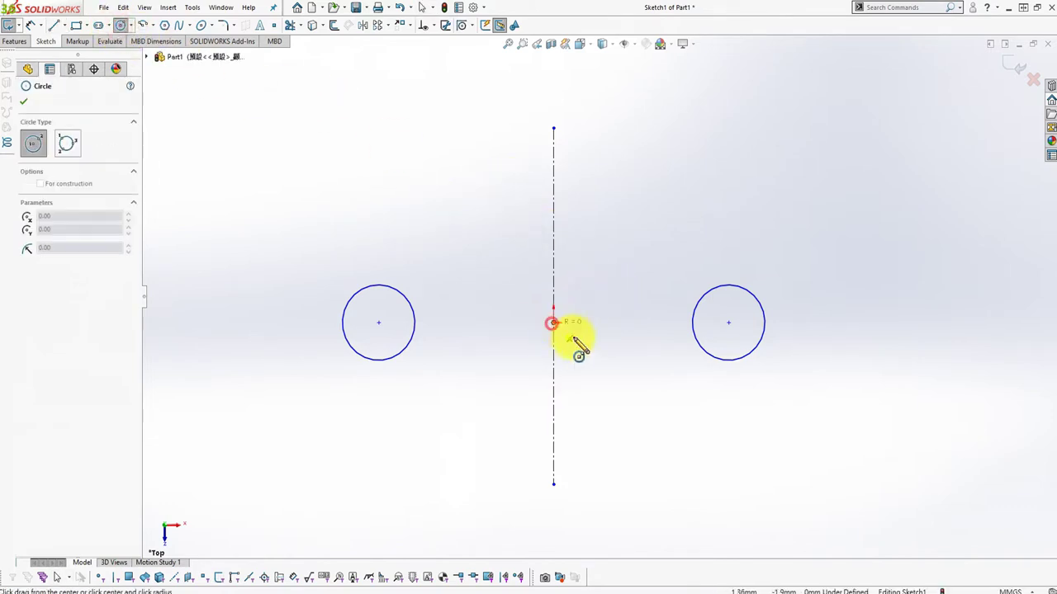
{"action": "left_click", "coordinate": [607, 405]}
{"action": "key", "text": "s"}
{"action": "left_click", "coordinate": [735, 217]}
{"action": "left_click", "coordinate": [616, 248]}
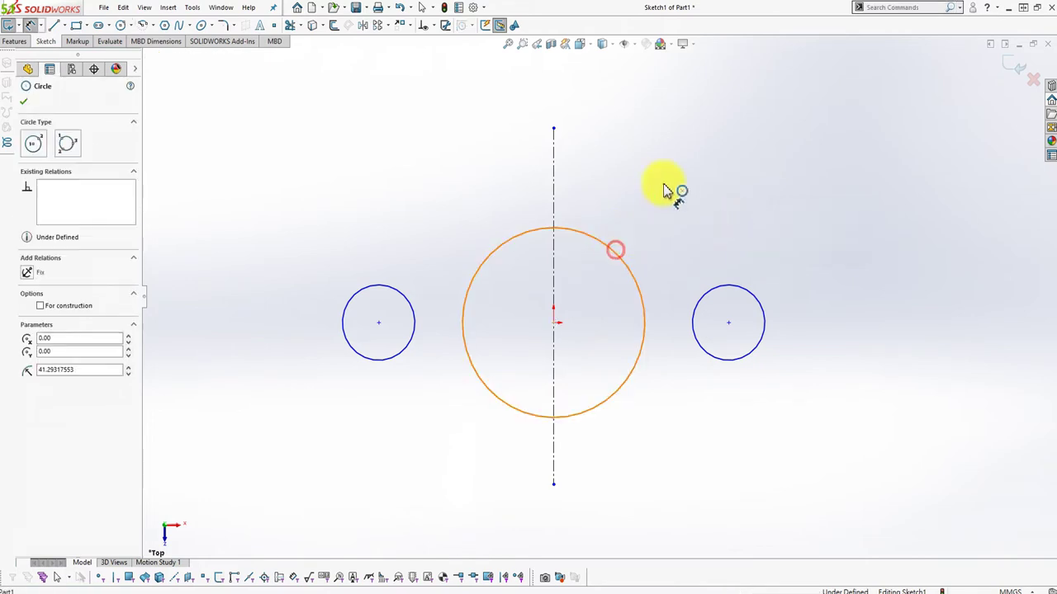
{"action": "left_click", "coordinate": [678, 164]}
{"action": "type", "text": "80"}
{"action": "key", "text": "Return"}
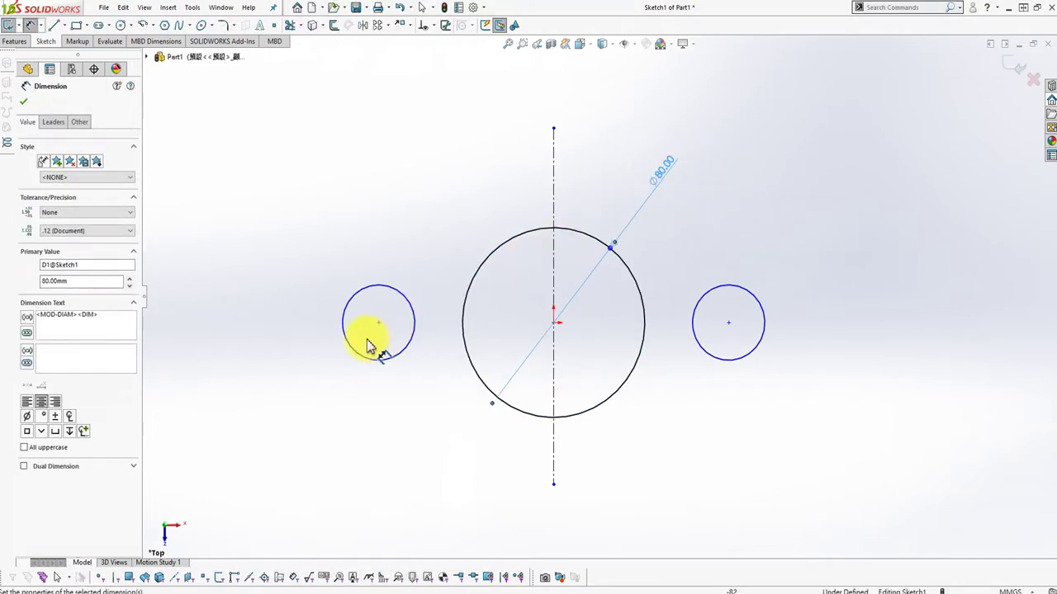
- Dimension the left circle Ø40 and the side circles' centre spacing 124
{"action": "left_click", "coordinate": [356, 363]}
{"action": "left_click", "coordinate": [337, 379]}
{"action": "type", "text": "40"}
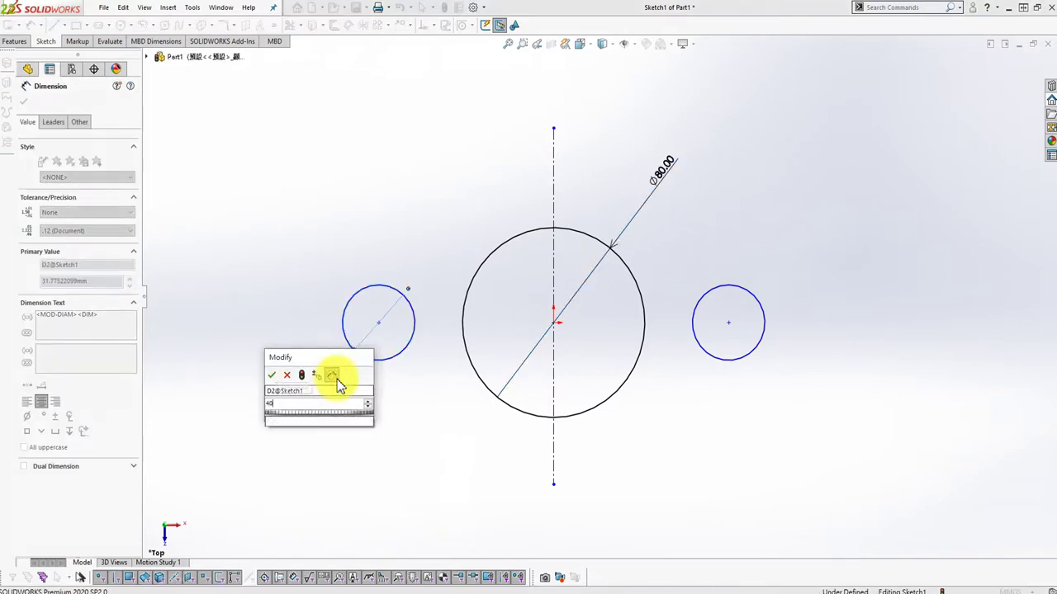
{"action": "key", "text": "Return"}
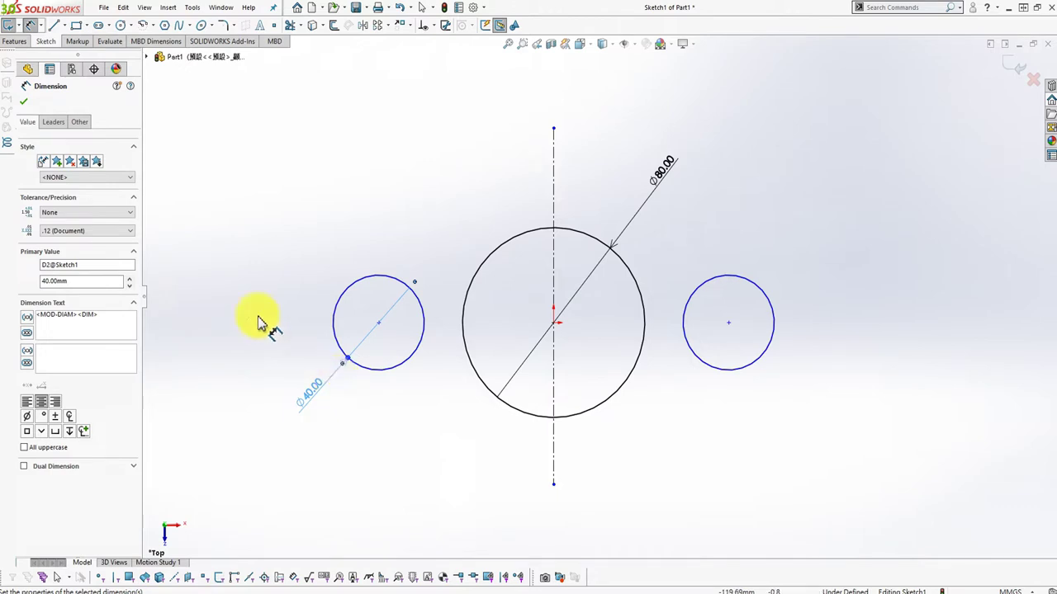
{"action": "left_click", "coordinate": [397, 279]}
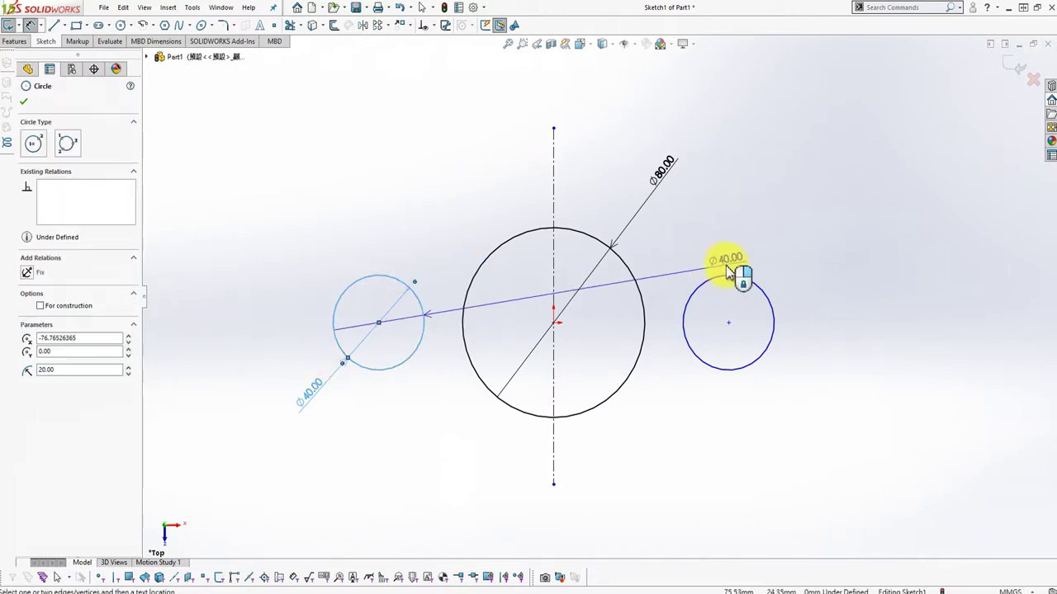
{"action": "left_click", "coordinate": [726, 276]}
{"action": "left_click", "coordinate": [618, 484]}
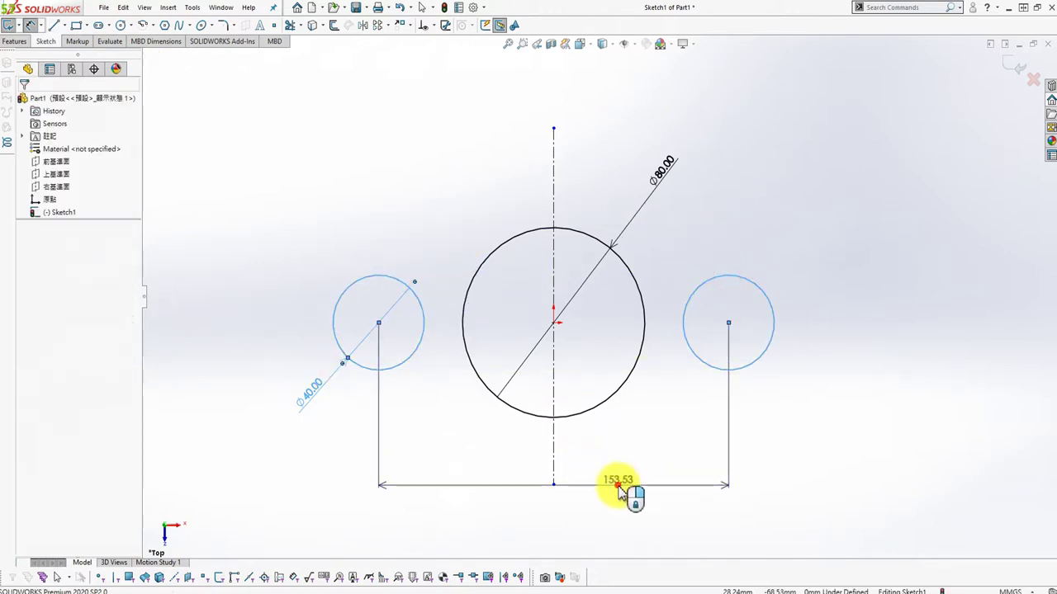
{"action": "type", "text": "4"}
{"action": "key", "text": "Return"}
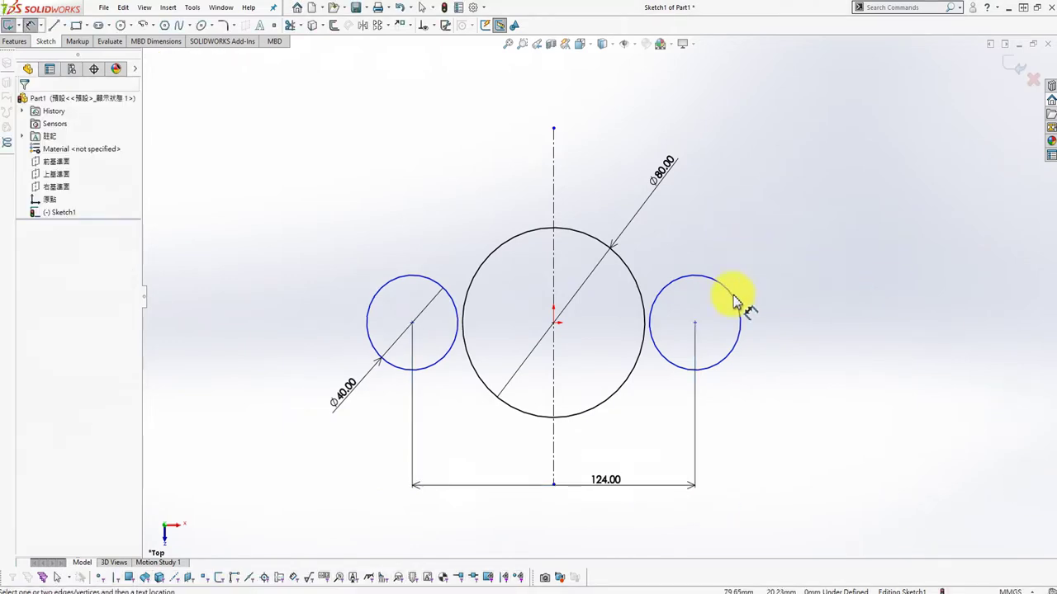
{"action": "key", "text": "Escape"}
- Align the two side circle centres and the origin with a Horizontal relation
{"action": "left_click", "coordinate": [413, 323]}
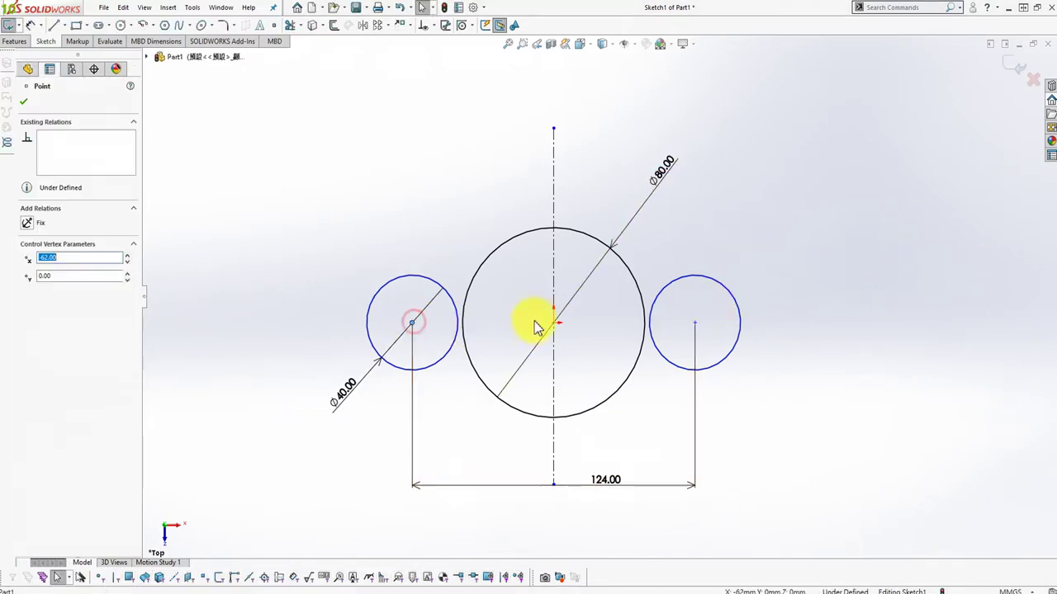
{"action": "left_click", "coordinate": [553, 324], "text": "ctrl"}
{"action": "left_click", "coordinate": [695, 324], "text": "ctrl"}
{"action": "left_click", "coordinate": [33, 289]}
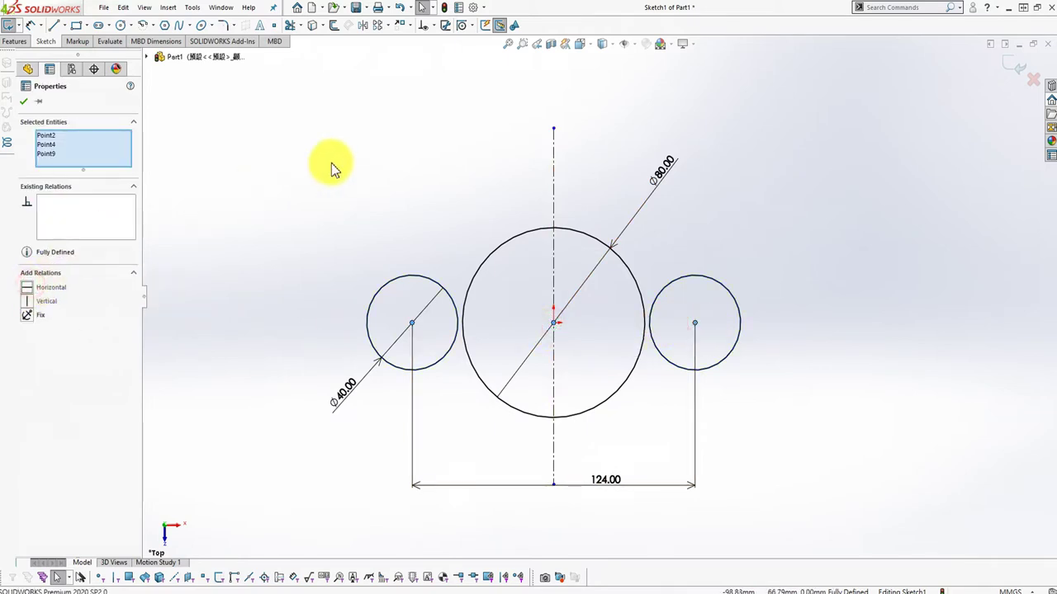
{"action": "left_click", "coordinate": [314, 170]}
- Draw two V-shaped line chains, one above and one below the three circles
{"action": "key", "text": "s"}
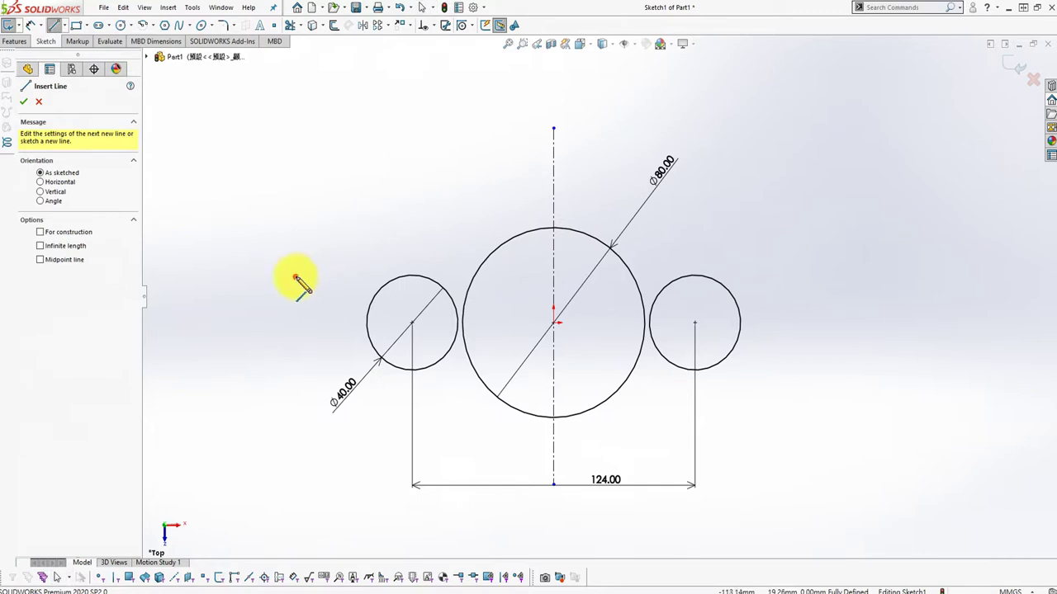
{"action": "left_click", "coordinate": [296, 275]}
{"action": "left_click", "coordinate": [581, 128]}
{"action": "left_click", "coordinate": [878, 313]}
{"action": "key", "text": "Escape"}
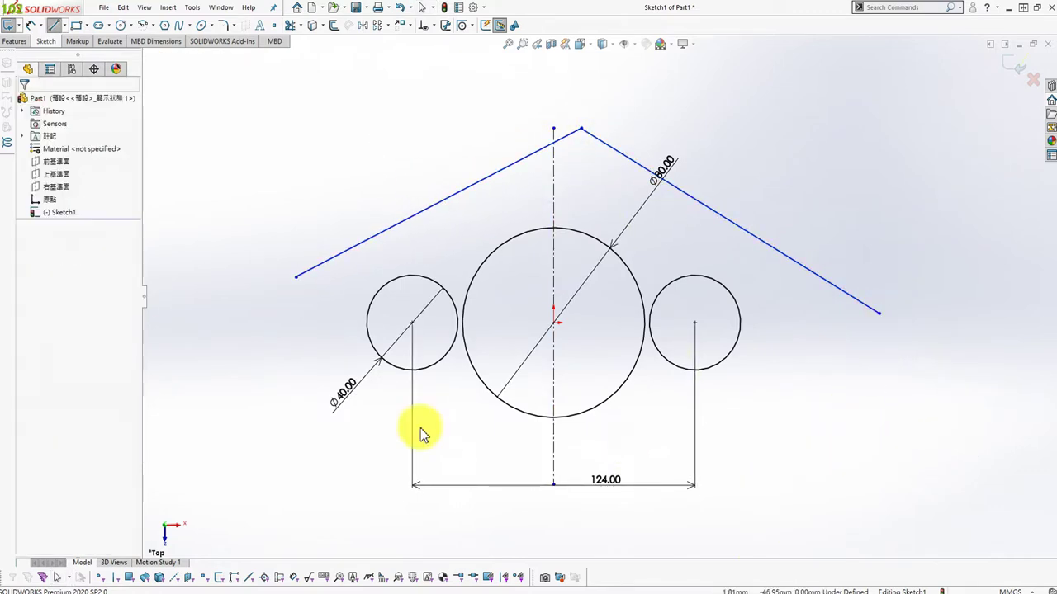
{"action": "key", "text": "s"}
{"action": "left_click", "coordinate": [761, 426]}
{"action": "left_click", "coordinate": [809, 354]}
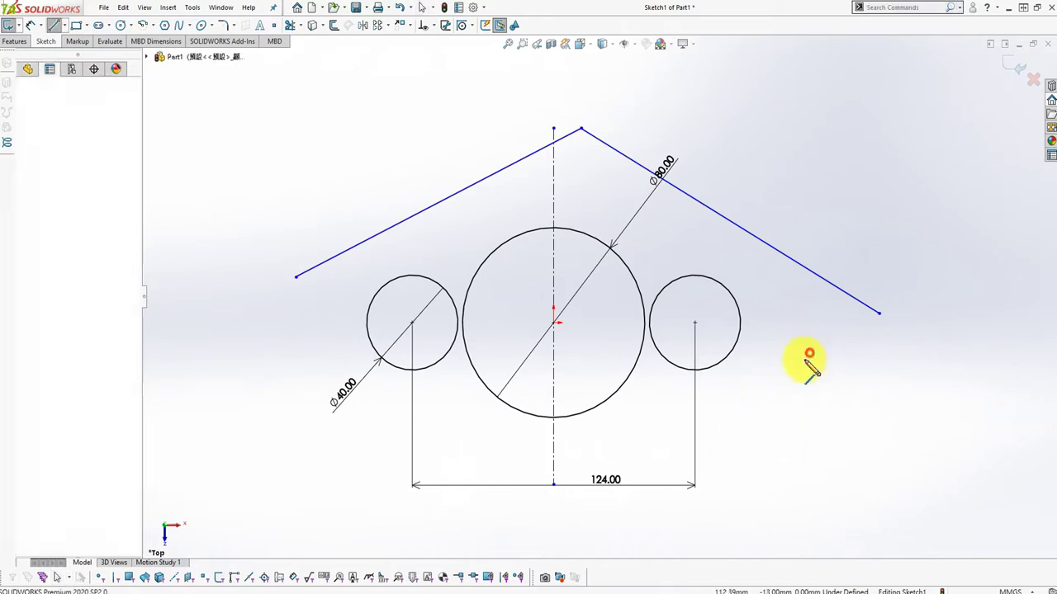
{"action": "left_click", "coordinate": [525, 521]}
{"action": "left_click", "coordinate": [252, 385]}
{"action": "key", "text": "Escape"}
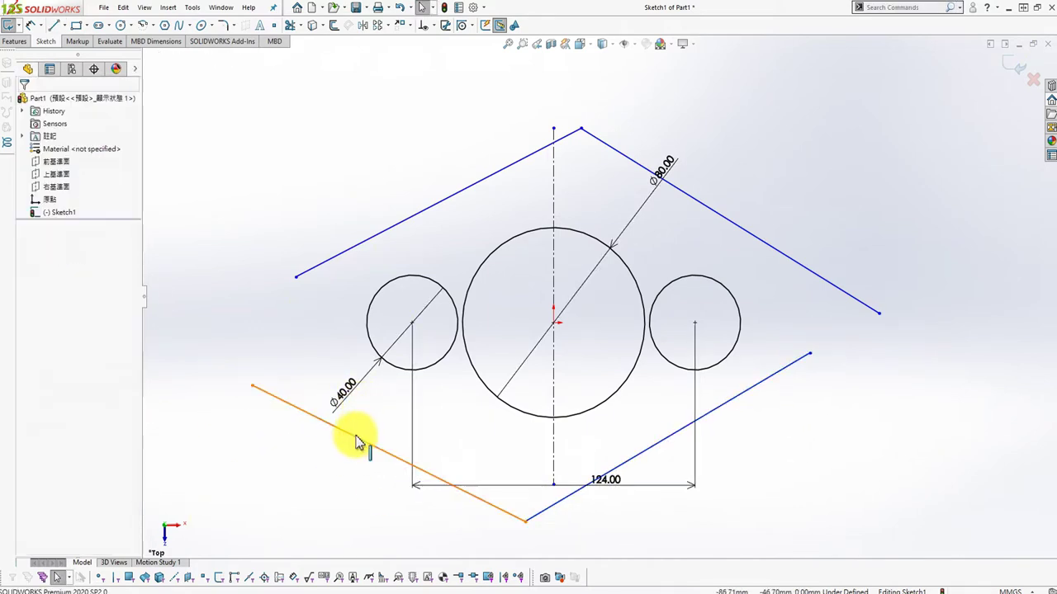
- Make the lower-left line tangent to the left circle and the big circle
{"action": "left_click", "coordinate": [355, 436]}
{"action": "left_click", "coordinate": [408, 369], "text": "ctrl"}
{"action": "left_click", "coordinate": [31, 287]}
{"action": "left_click", "coordinate": [24, 101]}
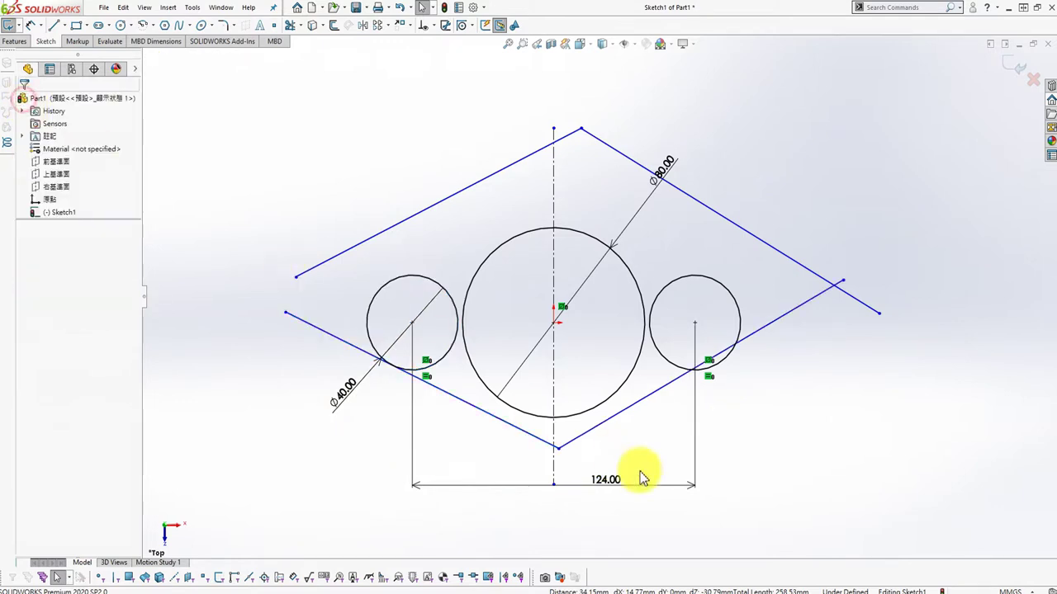
{"action": "left_click", "coordinate": [503, 422]}
{"action": "left_click", "coordinate": [531, 420], "text": "ctrl"}
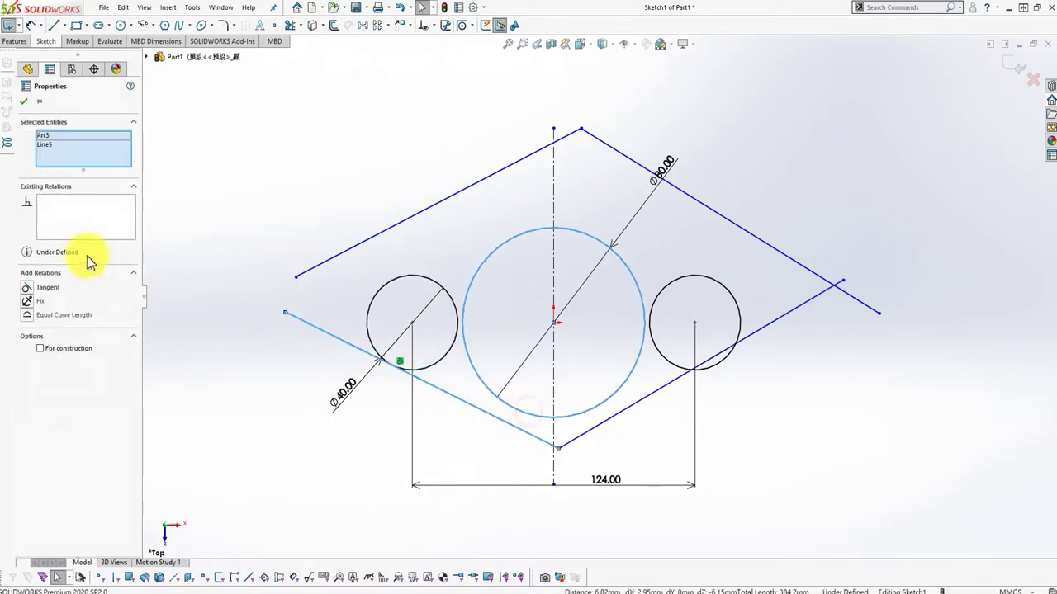
{"action": "left_click", "coordinate": [33, 286]}
{"action": "left_click", "coordinate": [189, 416]}
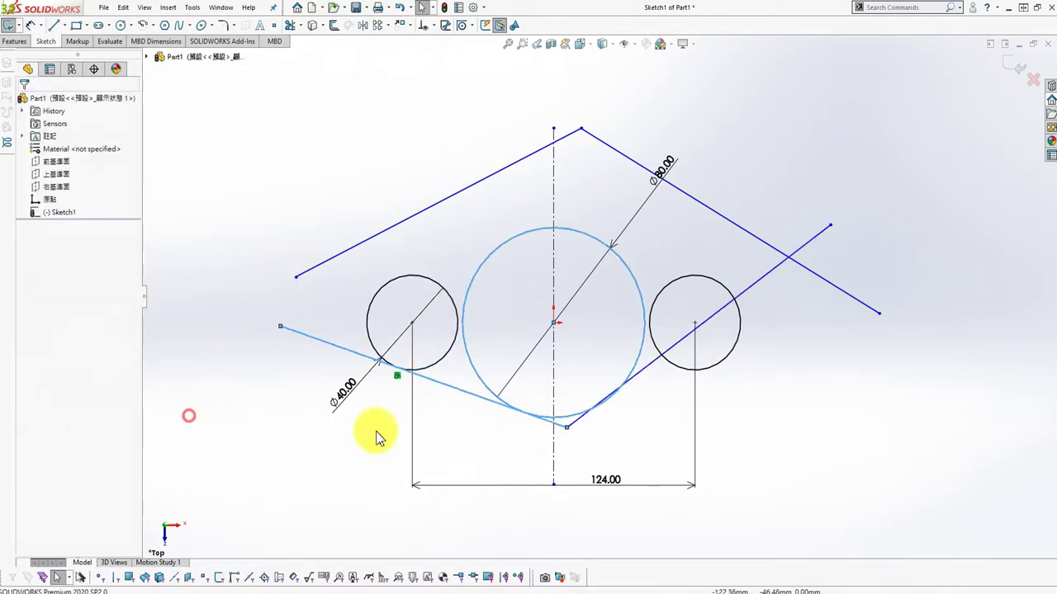
- Make the lower-right line tangent to the big circle and the right circle
{"action": "left_click", "coordinate": [651, 362]}
{"action": "left_click", "coordinate": [637, 354], "text": "ctrl"}
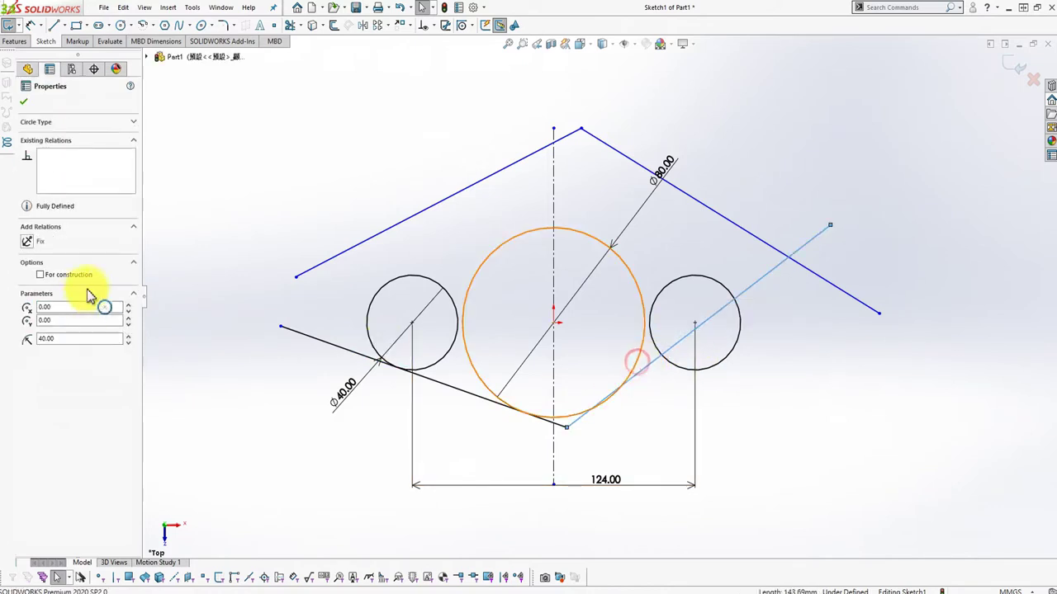
{"action": "left_click", "coordinate": [28, 286]}
{"action": "left_click", "coordinate": [172, 307]}
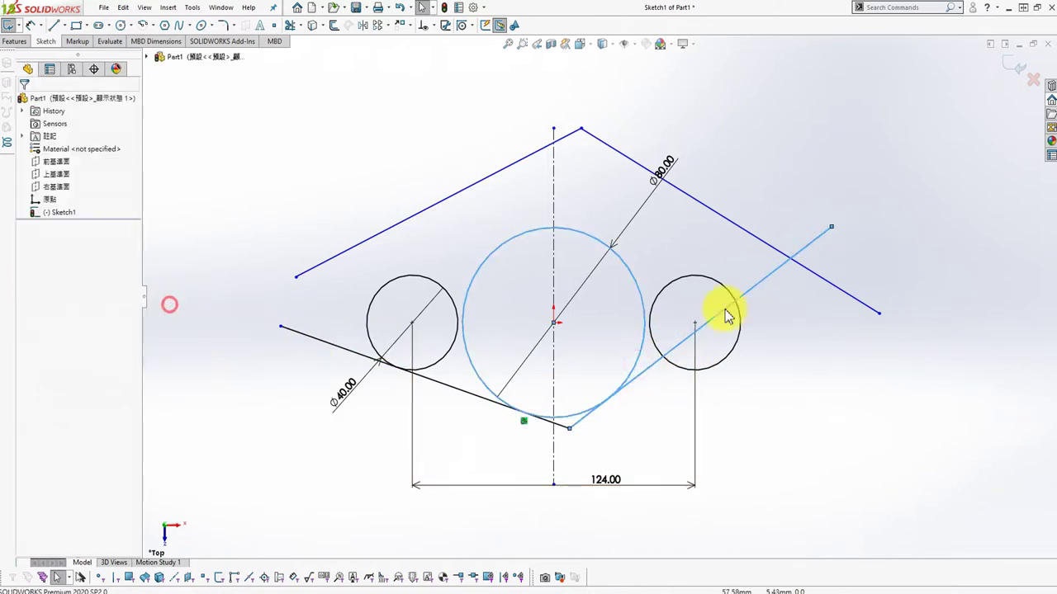
{"action": "left_click_drag", "start_coordinate": [830, 226], "coordinate": [830, 330]}
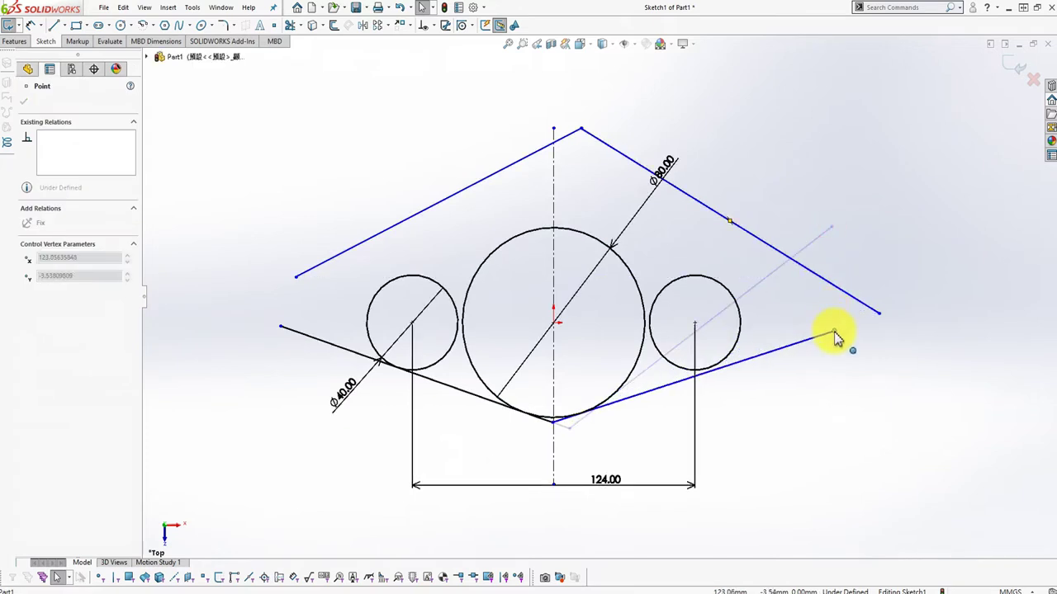
{"action": "left_click", "coordinate": [728, 351]}
{"action": "left_click", "coordinate": [753, 370], "text": "ctrl"}
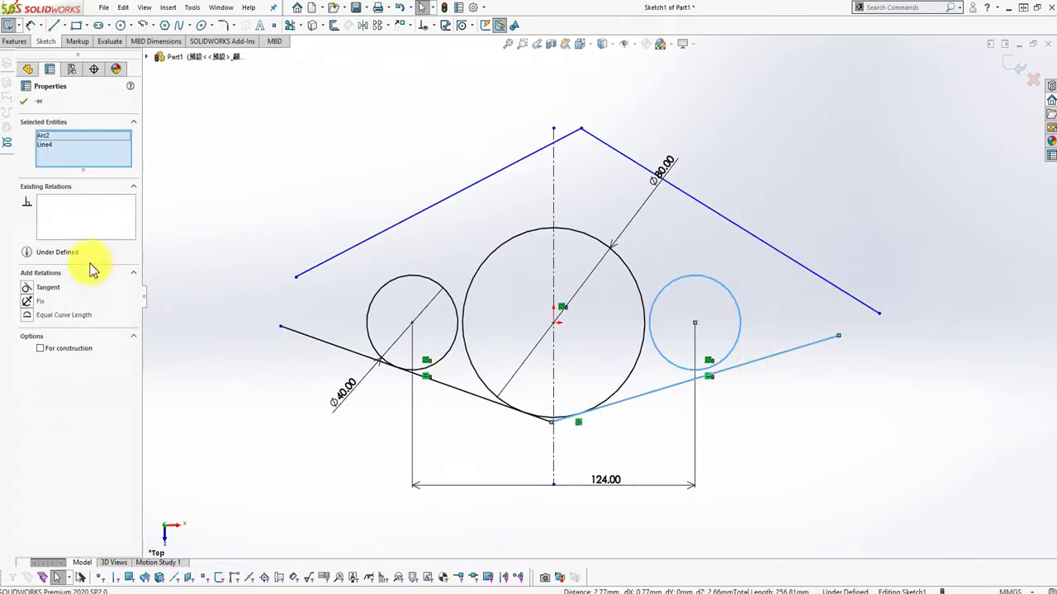
{"action": "left_click", "coordinate": [27, 288]}
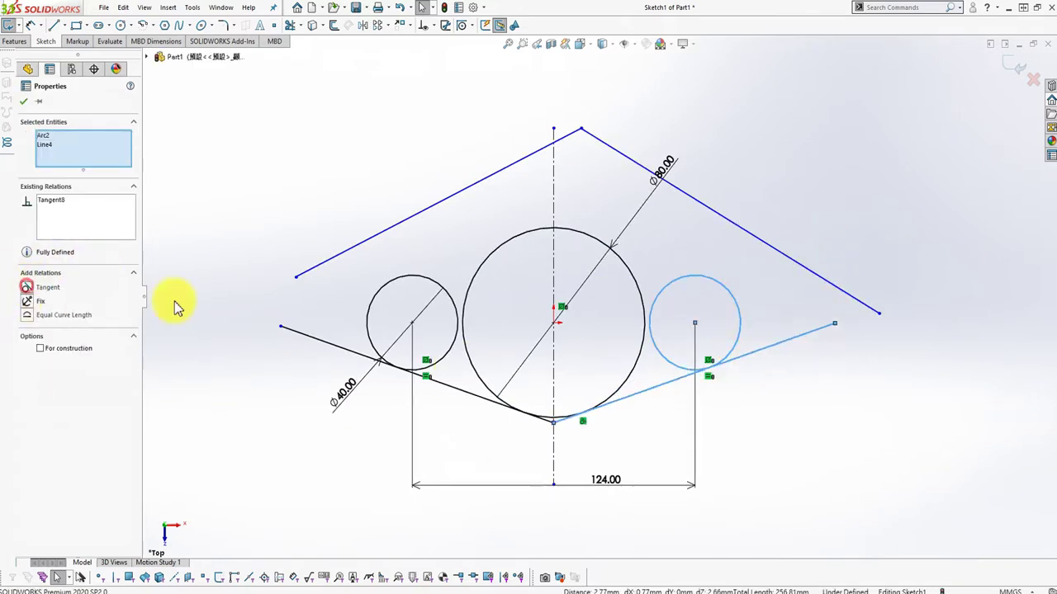
{"action": "left_click", "coordinate": [266, 161]}
- Make the upper-left line tangent to the left circle and the big circle
{"action": "left_click", "coordinate": [374, 243]}
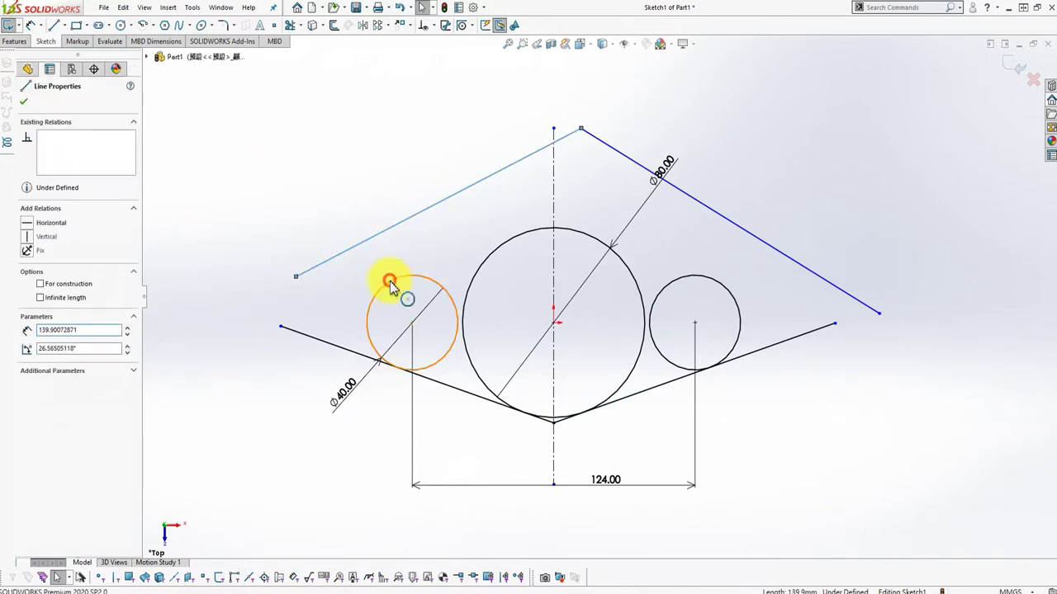
{"action": "left_click", "coordinate": [392, 285], "text": "ctrl"}
{"action": "left_click", "coordinate": [27, 288]}
{"action": "left_click", "coordinate": [207, 138]}
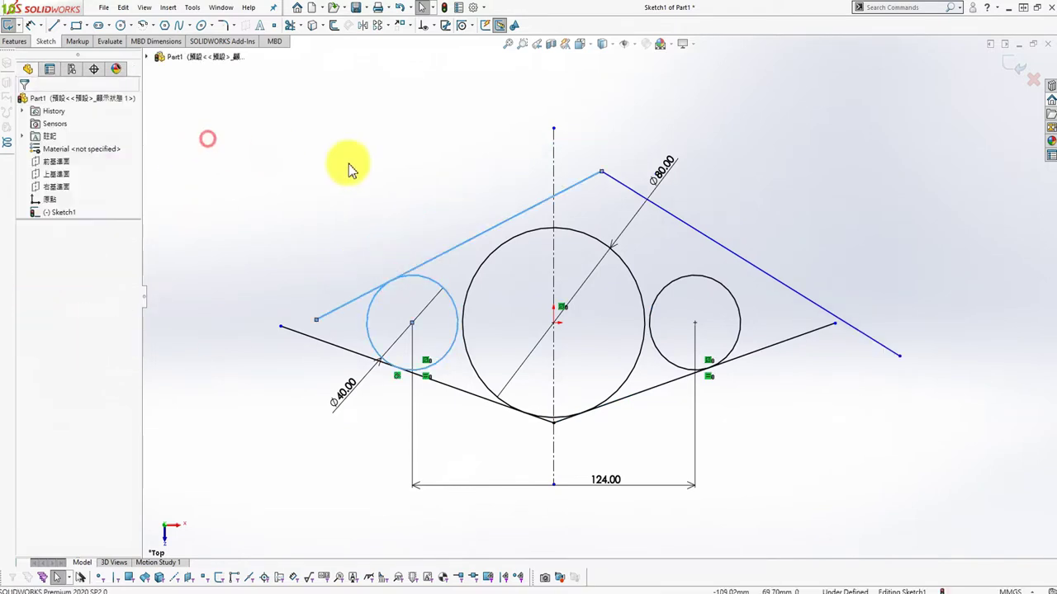
{"action": "left_click", "coordinate": [515, 222]}
{"action": "left_click", "coordinate": [540, 236], "text": "ctrl"}
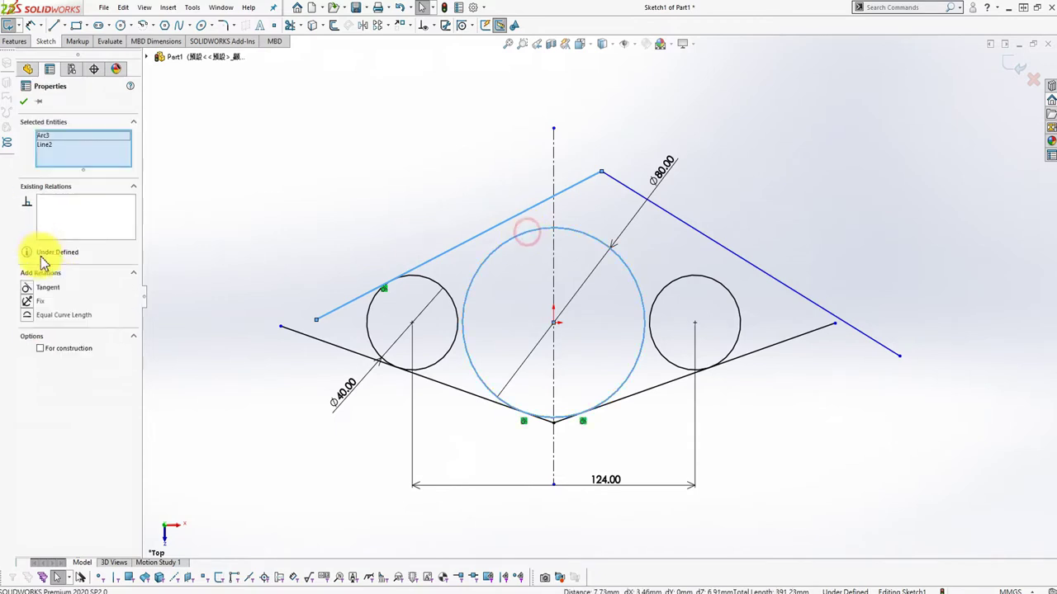
{"action": "left_click", "coordinate": [27, 288]}
{"action": "left_click", "coordinate": [219, 140]}
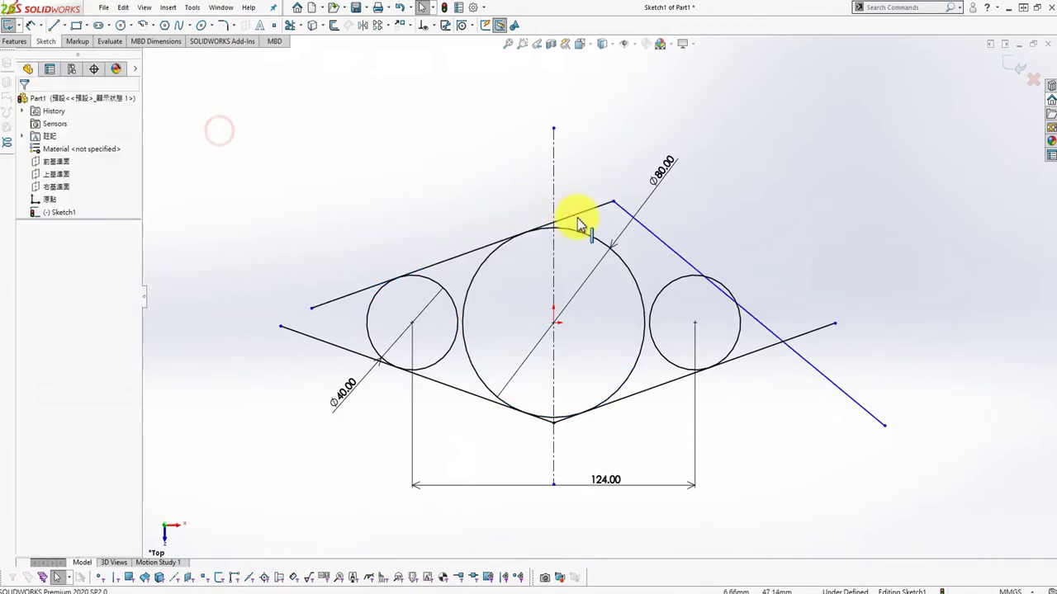
- Make the upper-right line tangent to the big circle and the right circle
{"action": "left_click", "coordinate": [675, 254]}
{"action": "left_click", "coordinate": [625, 267], "text": "ctrl"}
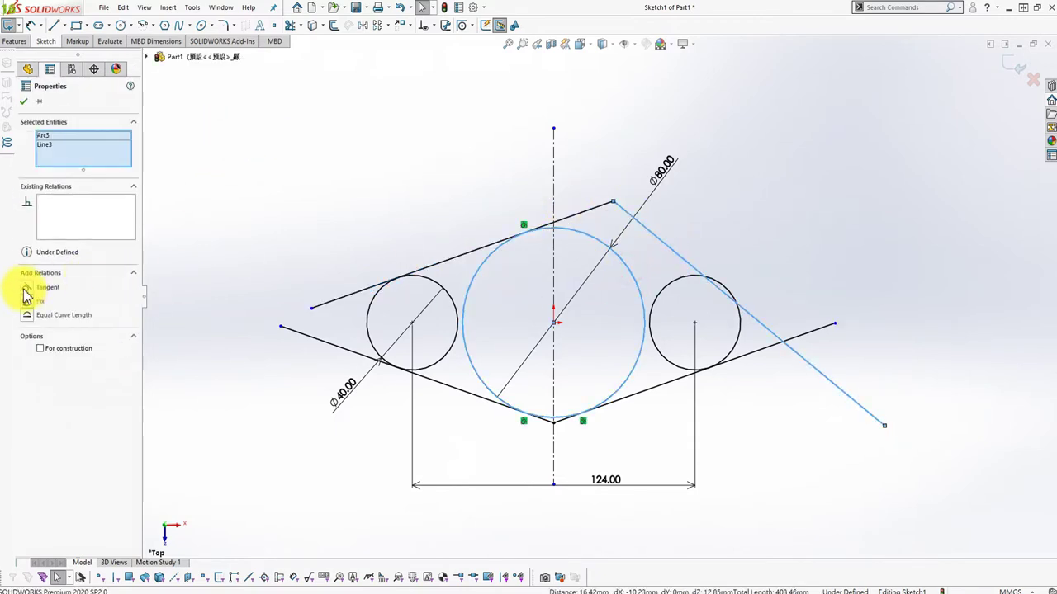
{"action": "left_click", "coordinate": [25, 289]}
{"action": "left_click", "coordinate": [25, 100]}
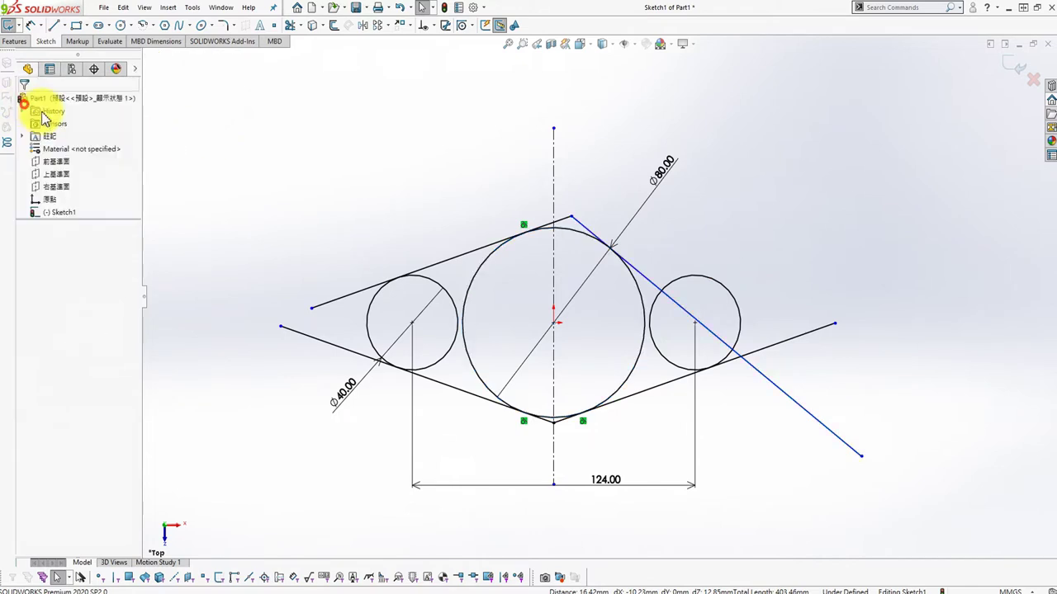
{"action": "left_click_drag", "start_coordinate": [863, 457], "coordinate": [828, 295]}
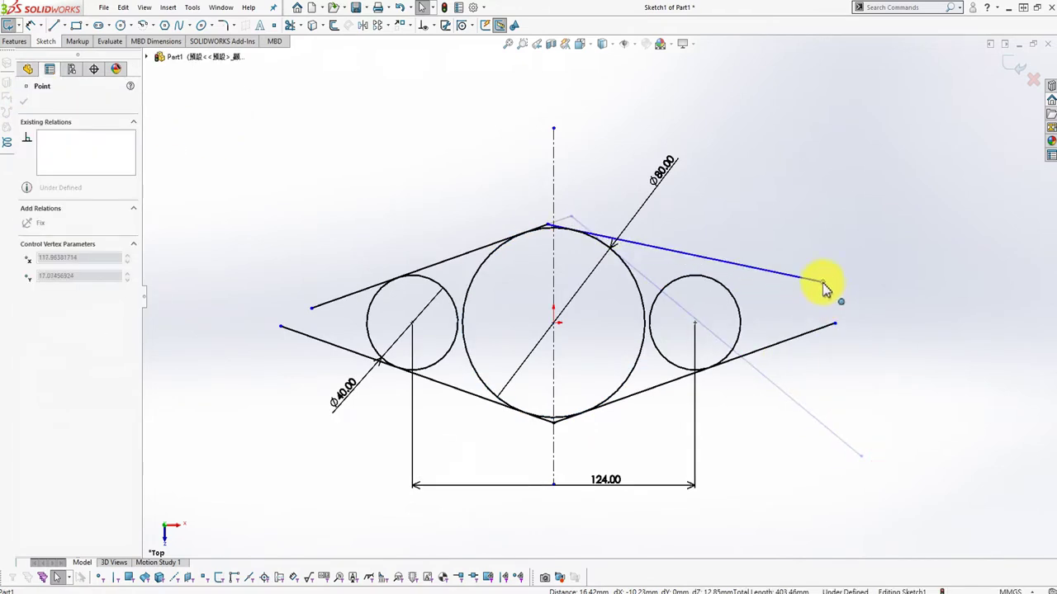
{"action": "left_click", "coordinate": [767, 285]}
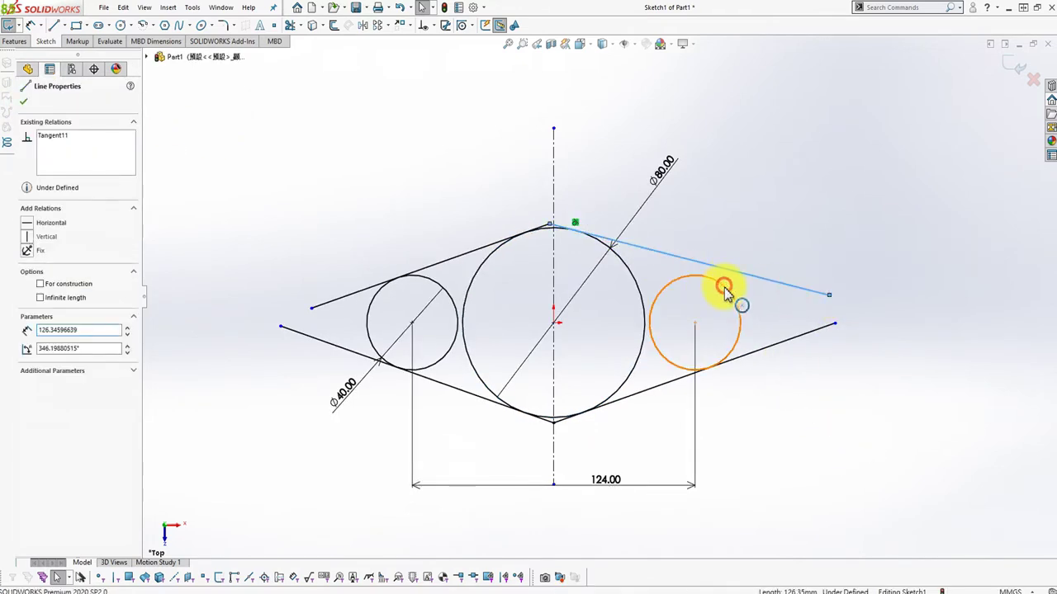
{"action": "left_click", "coordinate": [723, 289], "text": "ctrl"}
{"action": "left_click", "coordinate": [37, 285]}
{"action": "left_click", "coordinate": [806, 160]}
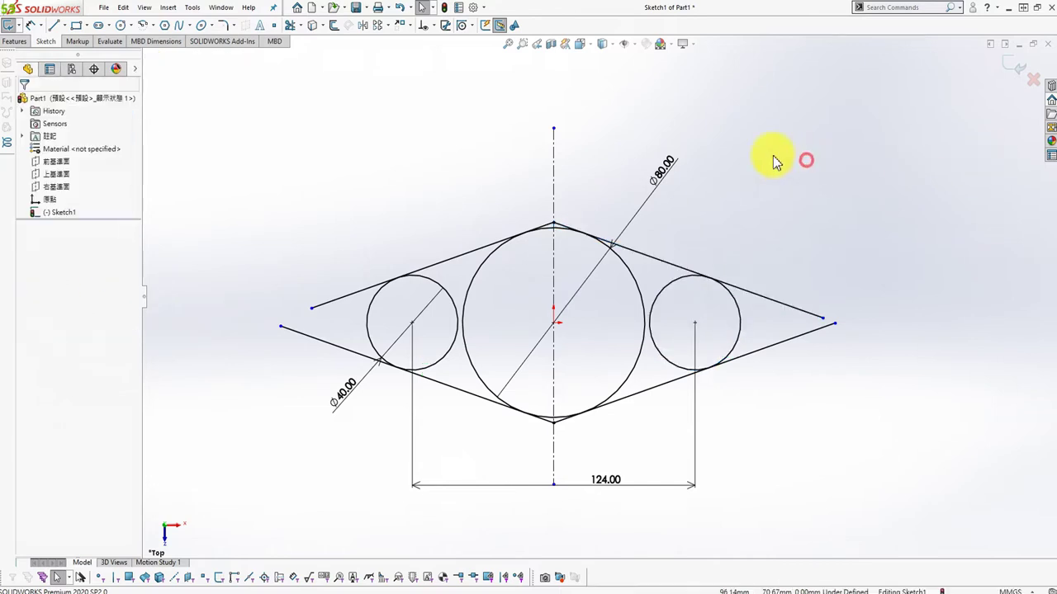
- Power-trim the line overhangs beyond both side circles, then sweep-trim the inner arcs
{"action": "key", "text": "s"}
{"action": "left_click", "coordinate": [828, 191]}
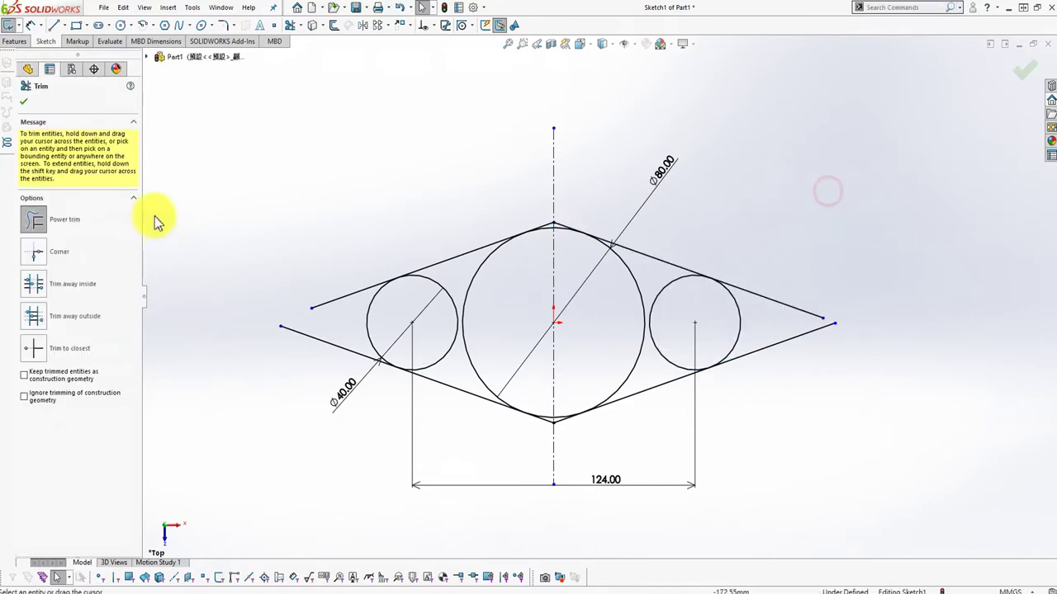
{"action": "left_click_drag", "start_coordinate": [798, 336], "coordinate": [799, 340]}
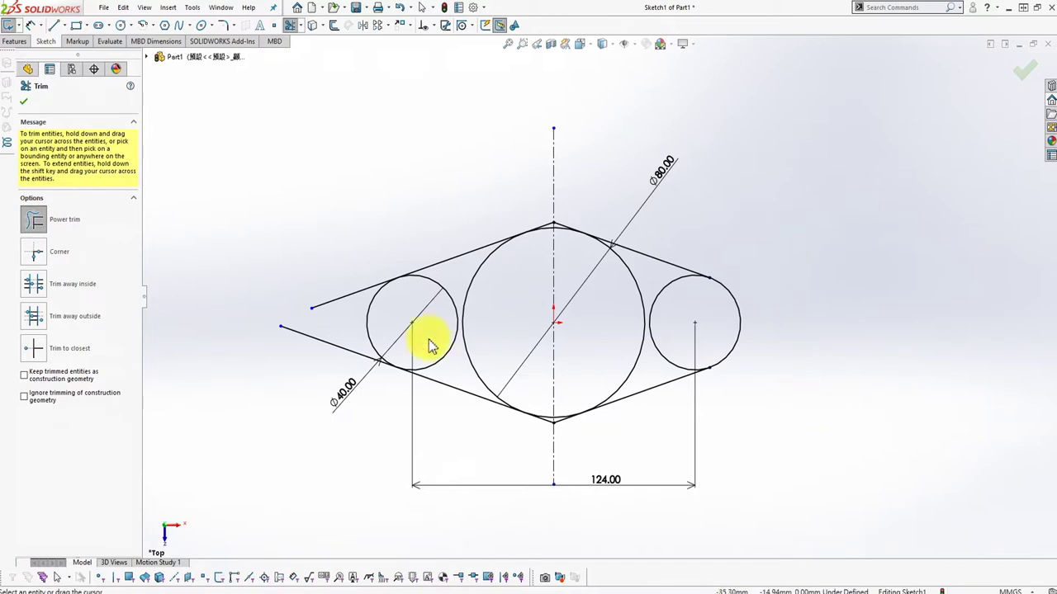
{"action": "left_click_drag", "start_coordinate": [338, 320], "coordinate": [443, 378]}
{"action": "scroll", "coordinate": [573, 206], "scroll_direction": "down", "scroll_amount": 2}
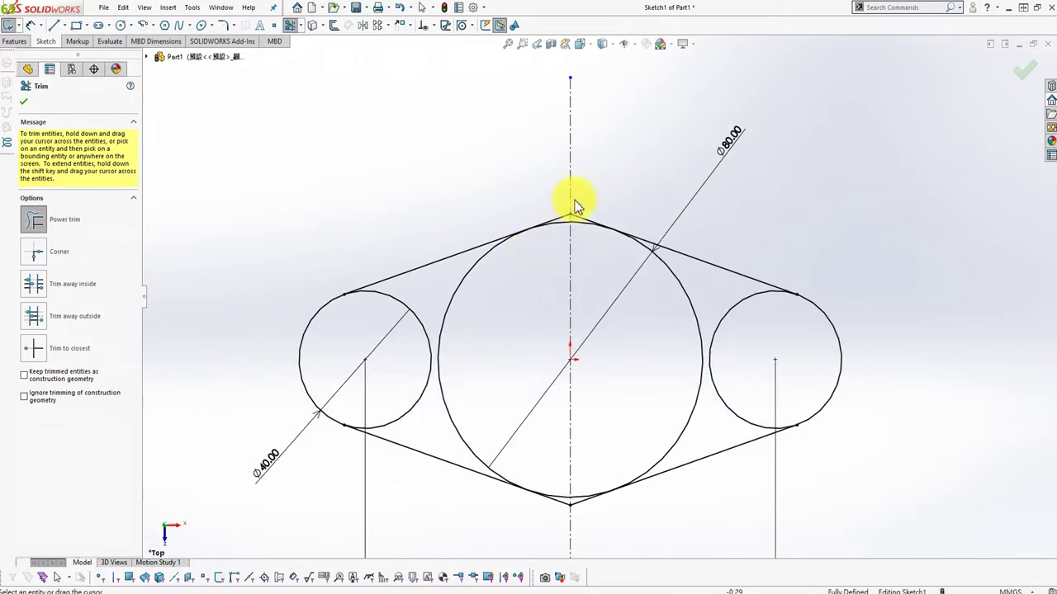
{"action": "scroll", "coordinate": [560, 265], "scroll_direction": "down", "scroll_amount": 4}
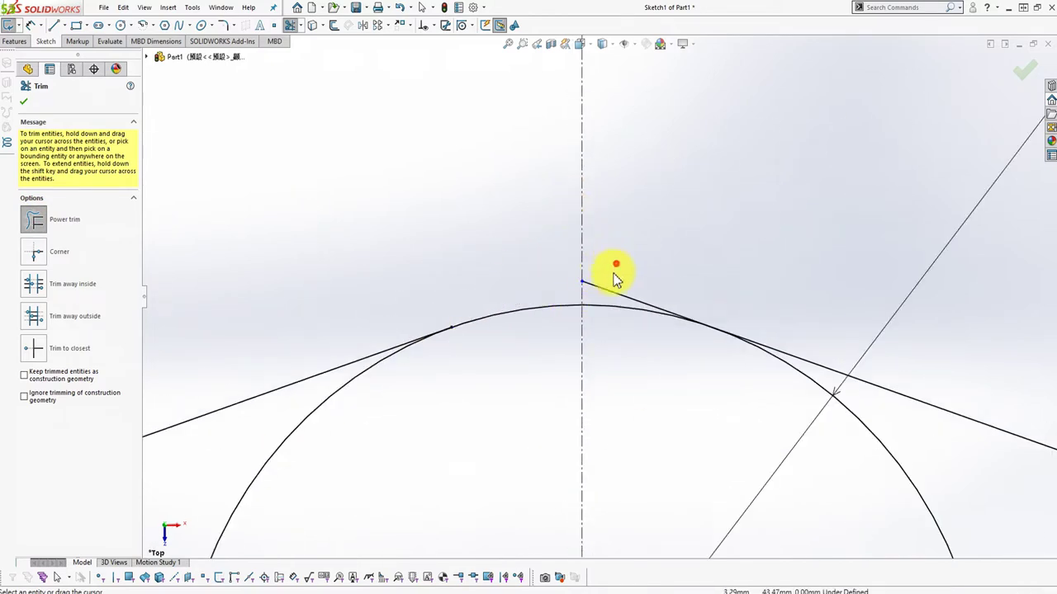
{"action": "scroll", "coordinate": [854, 322], "scroll_direction": "up", "scroll_amount": 2}
{"action": "scroll", "coordinate": [896, 416], "scroll_direction": "up", "scroll_amount": 1}
{"action": "scroll", "coordinate": [731, 507], "scroll_direction": "up", "scroll_amount": 2}
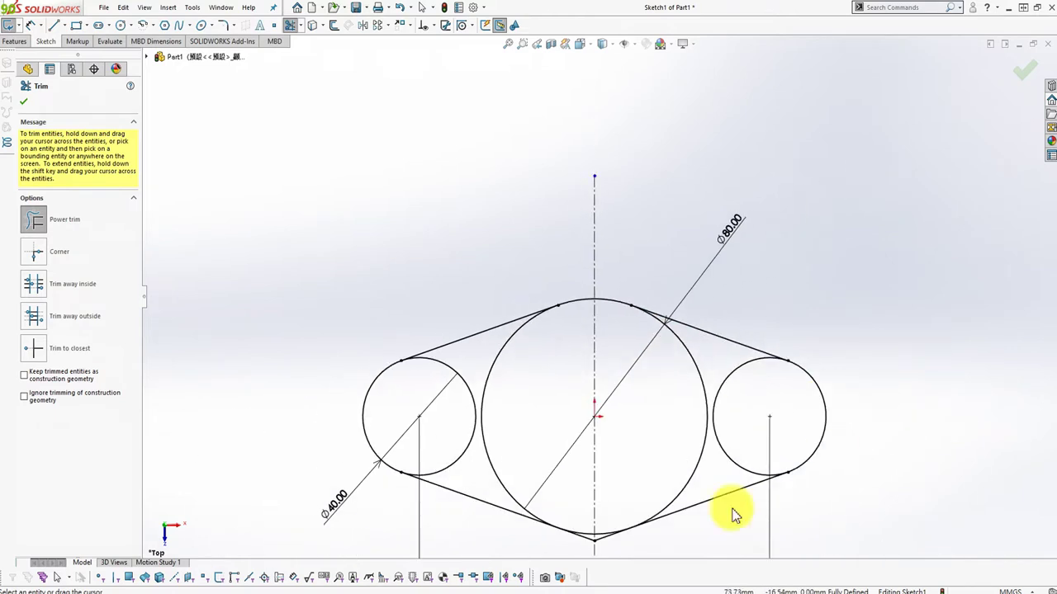
{"action": "scroll", "coordinate": [615, 503], "scroll_direction": "down", "scroll_amount": 2}
{"action": "scroll", "coordinate": [615, 504], "scroll_direction": "down", "scroll_amount": 2}
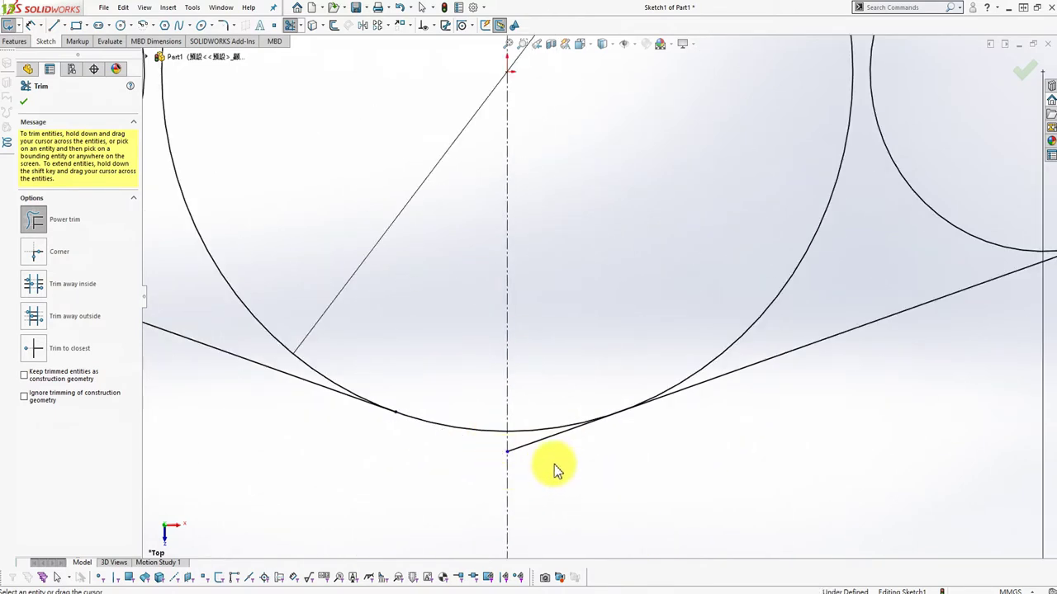
{"action": "scroll", "coordinate": [557, 463], "scroll_direction": "up", "scroll_amount": 2}
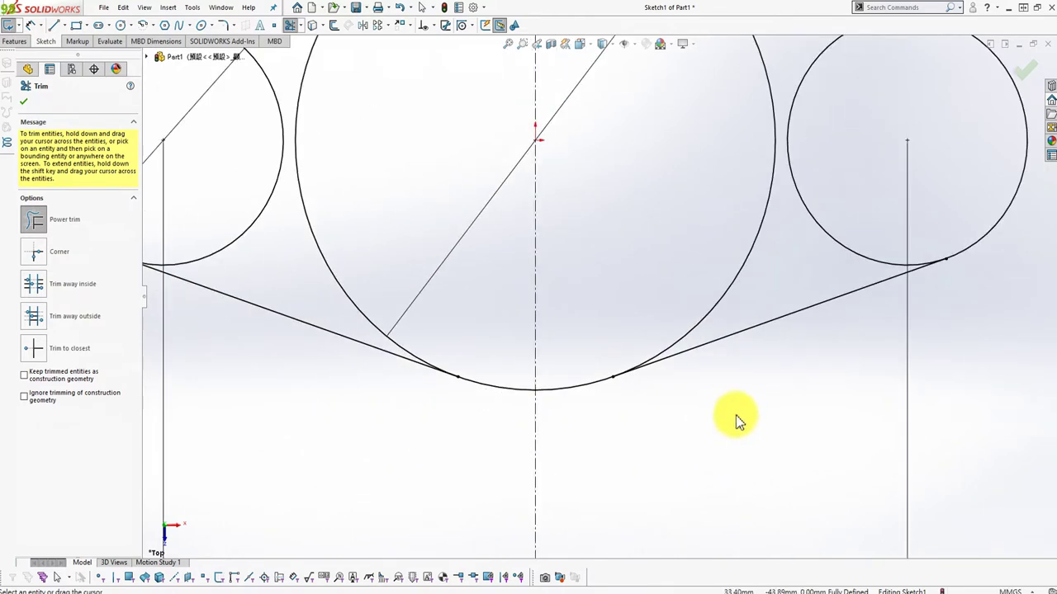
{"action": "scroll", "coordinate": [586, 310], "scroll_direction": "up", "scroll_amount": 1}
{"action": "left_click_drag", "start_coordinate": [342, 203], "coordinate": [756, 190]}
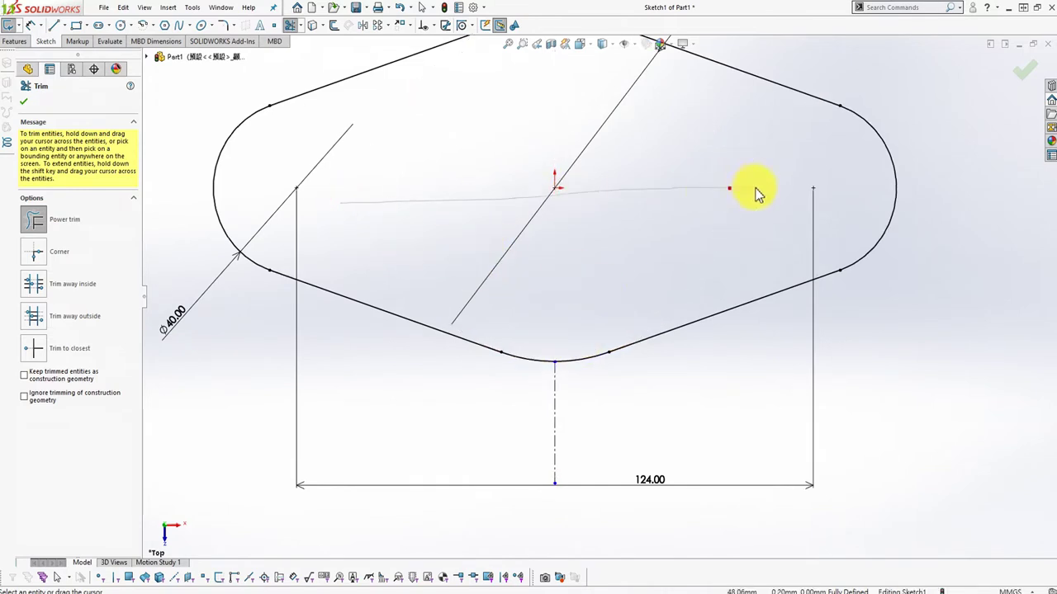
{"action": "left_click", "coordinate": [424, 8]}
- Undo that last trim and re-trim the inner arcs between each side circle and the middle circle
{"action": "left_click", "coordinate": [402, 8]}
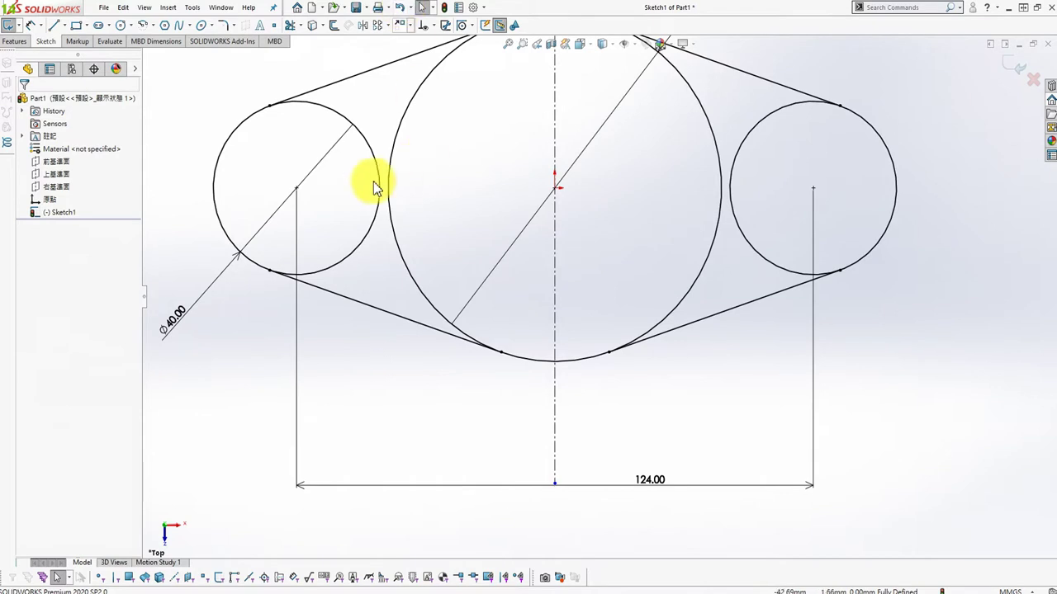
{"action": "key", "text": "s"}
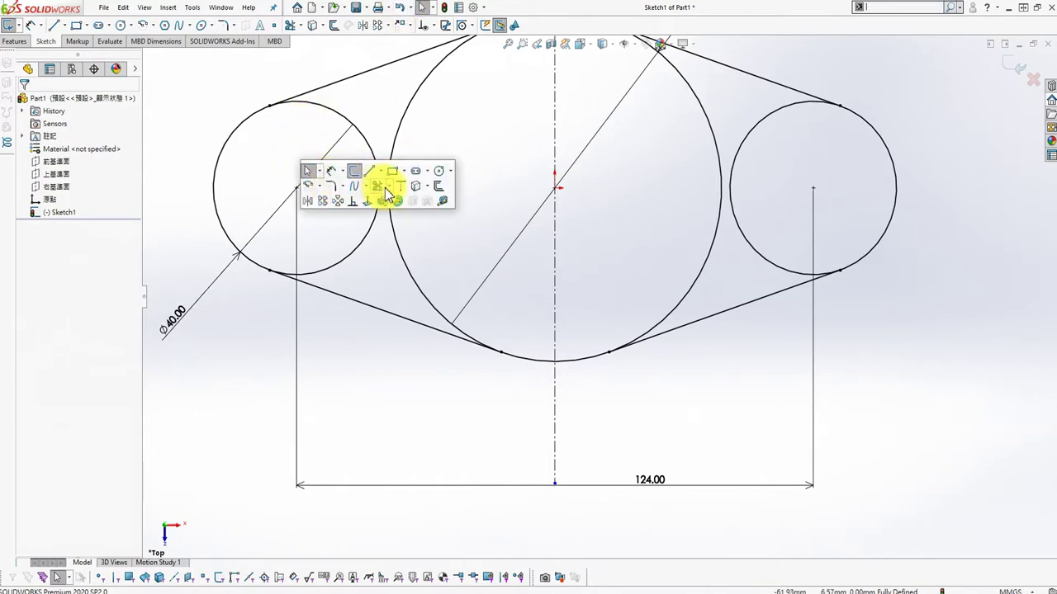
{"action": "left_click", "coordinate": [381, 201]}
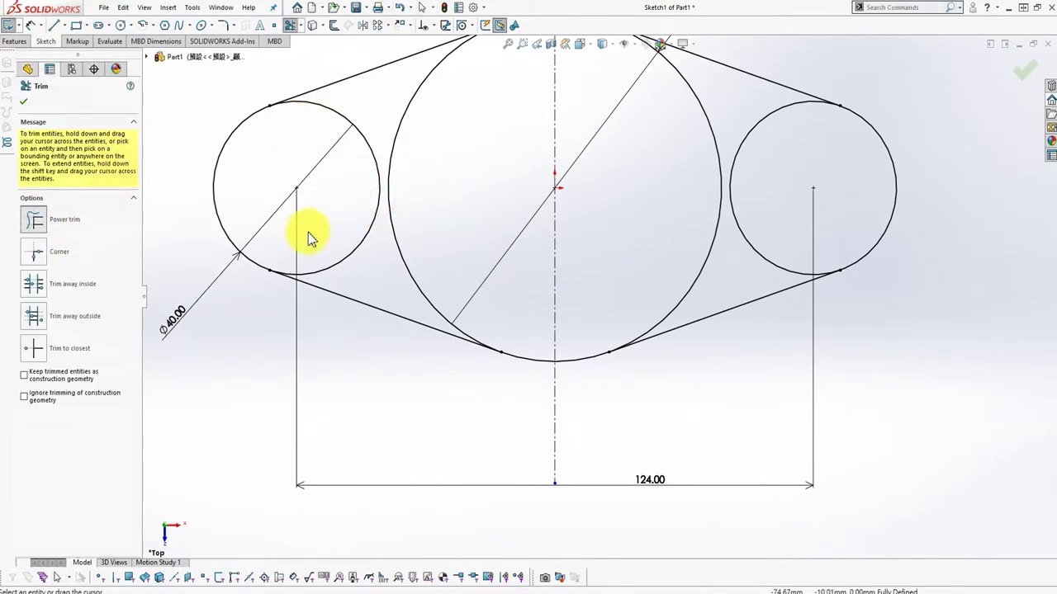
{"action": "left_click_drag", "start_coordinate": [347, 223], "coordinate": [405, 207]}
{"action": "left_click_drag", "start_coordinate": [670, 195], "coordinate": [750, 189]}
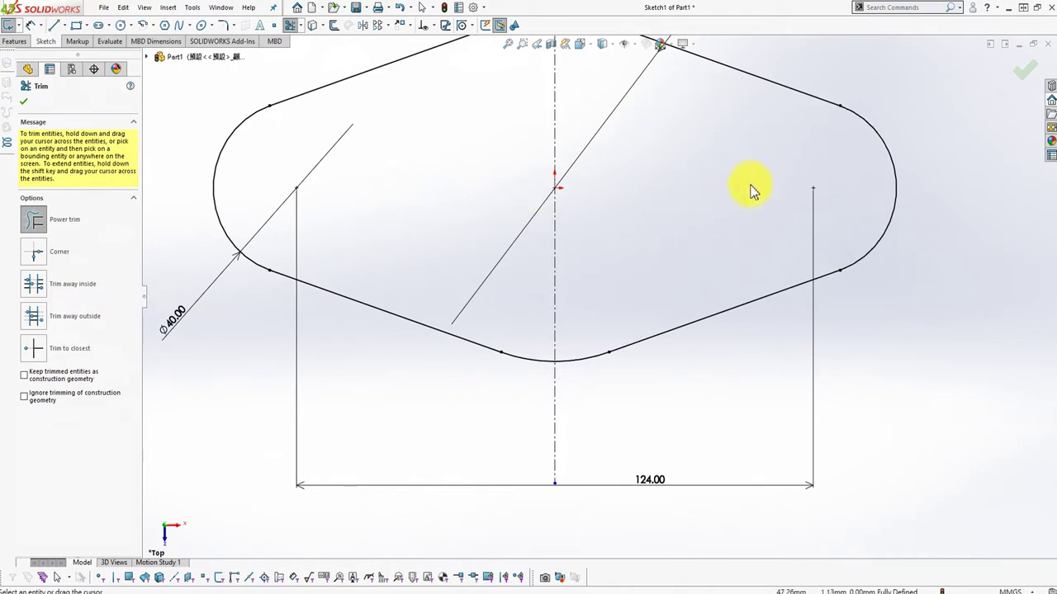
{"action": "left_click", "coordinate": [120, 25]}
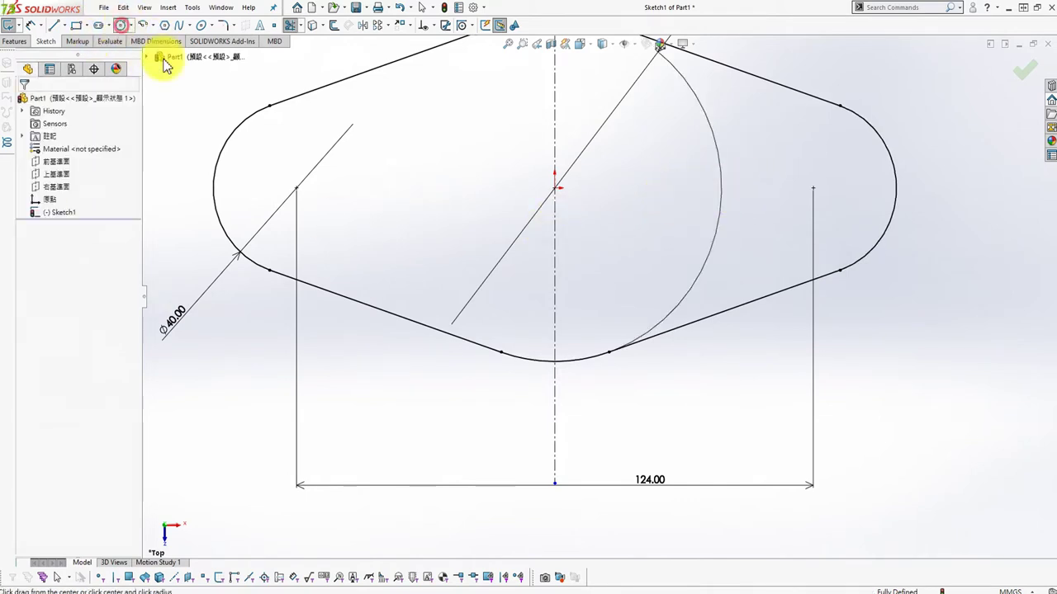
- Draw a small circle at the centre of each end lobe
{"action": "left_click_drag", "start_coordinate": [295, 189], "coordinate": [339, 246]}
{"action": "left_click", "coordinate": [330, 224]}
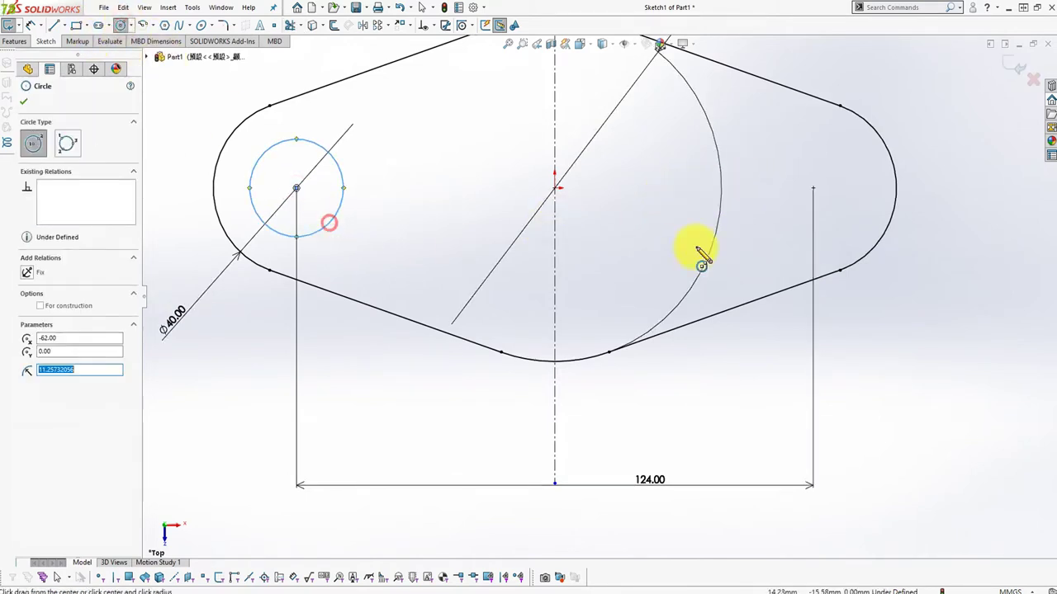
{"action": "left_click", "coordinate": [812, 190]}
{"action": "left_click", "coordinate": [842, 224]}
{"action": "key", "text": "Escape"}
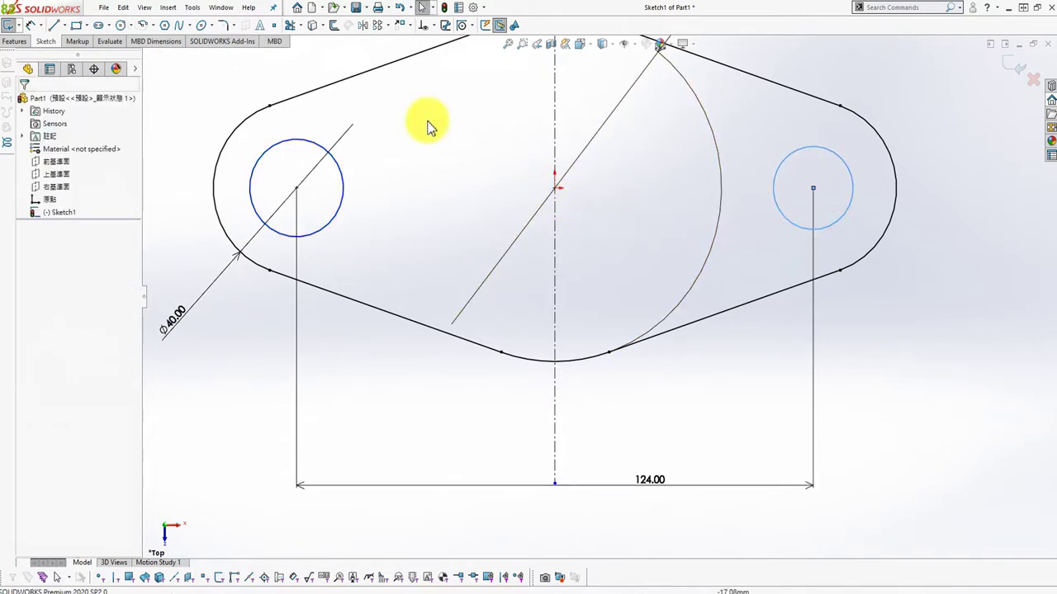
{"action": "key", "text": "s"}
{"action": "left_click", "coordinate": [692, 203]}
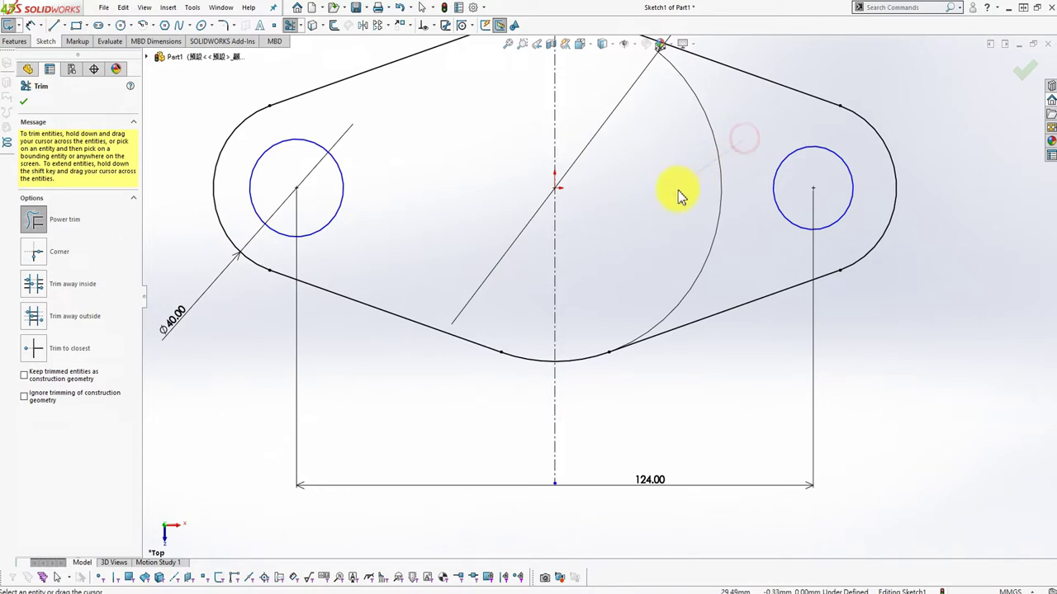
{"action": "scroll", "coordinate": [677, 194], "scroll_direction": "up", "scroll_amount": 2}
{"action": "scroll", "coordinate": [701, 189], "scroll_direction": "up", "scroll_amount": 2}
{"action": "scroll", "coordinate": [680, 165], "scroll_direction": "down", "scroll_amount": 1}
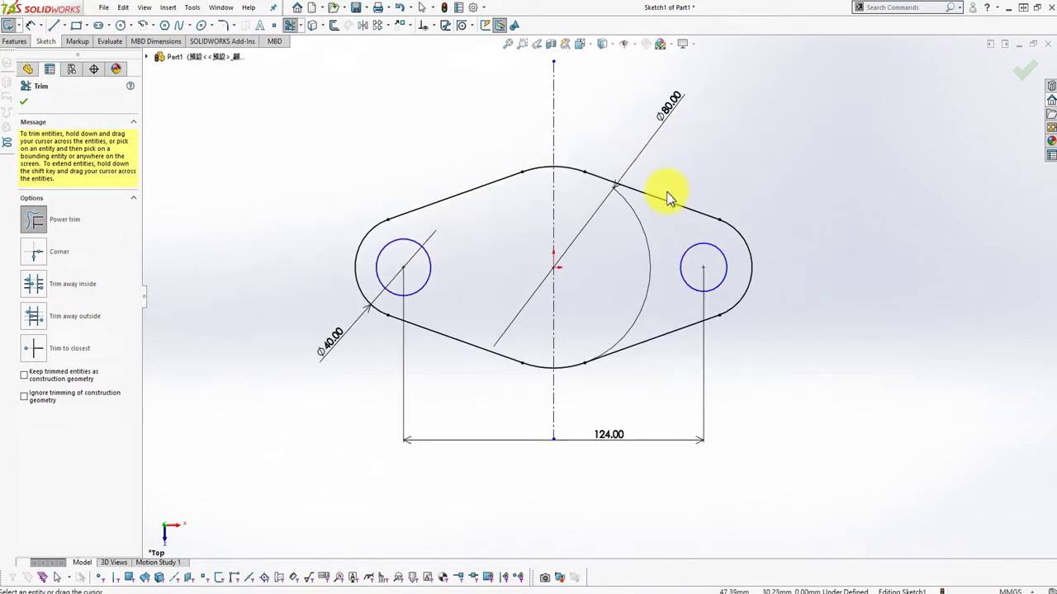
{"action": "key", "text": "Escape"}
- Make the two small circles symmetric about the vertical centreline
{"action": "left_click", "coordinate": [429, 262]}
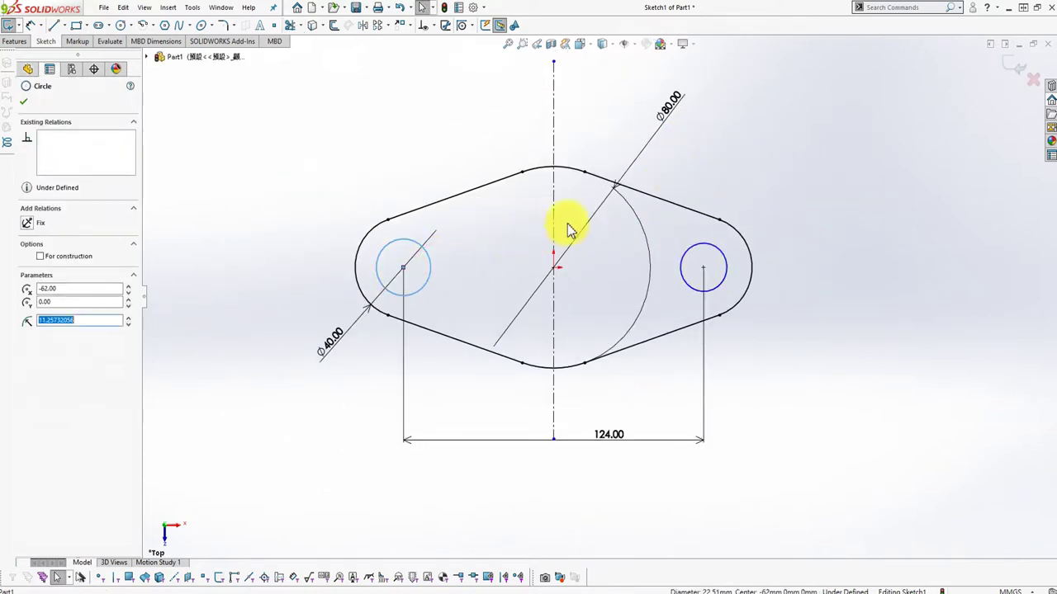
{"action": "left_click", "coordinate": [554, 225], "text": "ctrl"}
{"action": "left_click", "coordinate": [705, 247], "text": "ctrl"}
{"action": "left_click", "coordinate": [30, 286]}
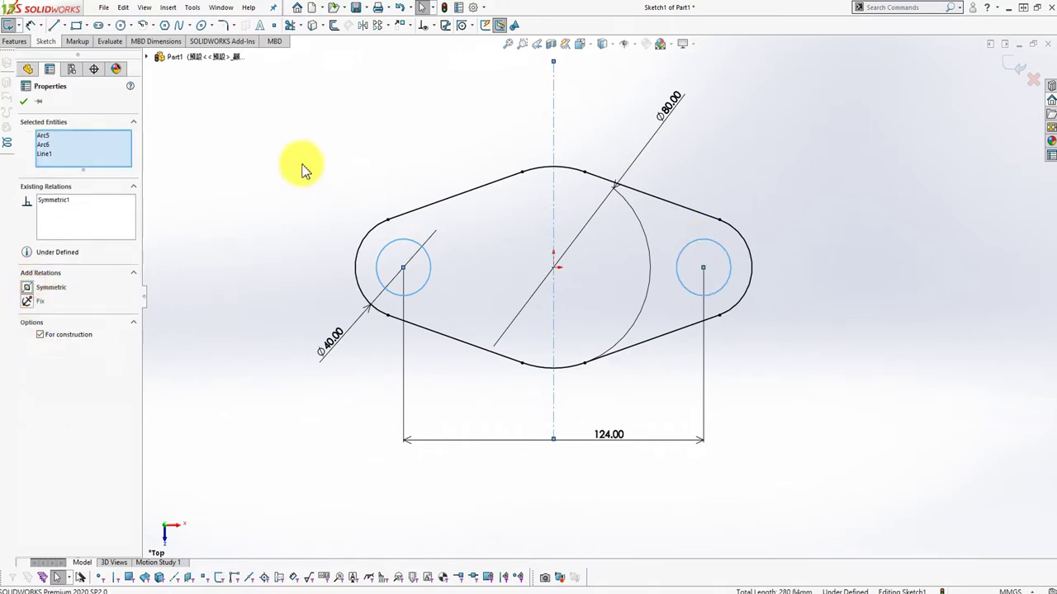
{"action": "left_click", "coordinate": [317, 151]}
- Dimension the left small circle Ø20
{"action": "right_click", "coordinate": [314, 170]}
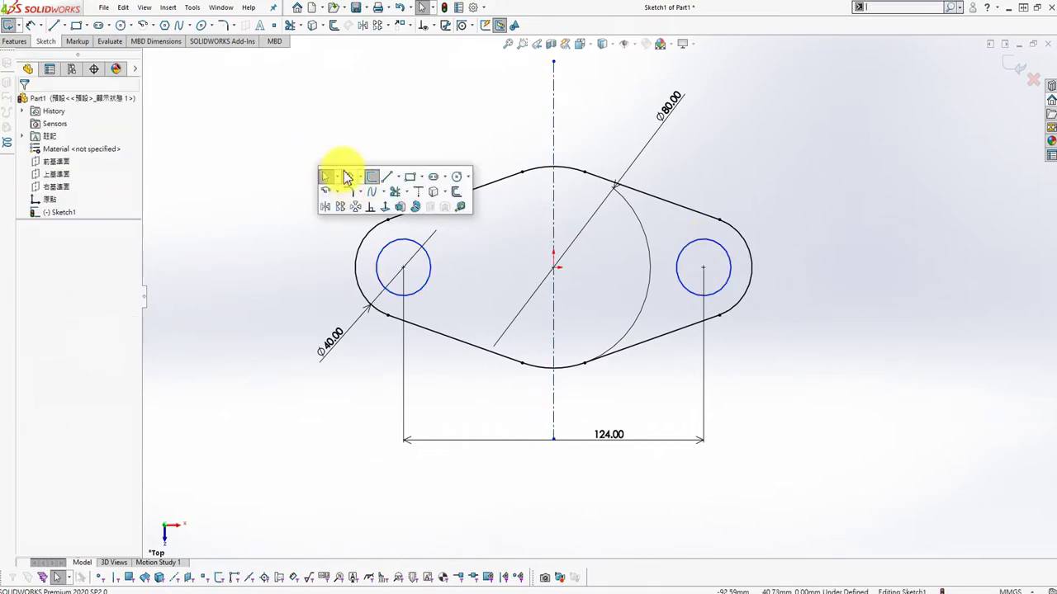
{"action": "left_click", "coordinate": [341, 176]}
{"action": "left_click", "coordinate": [376, 275]}
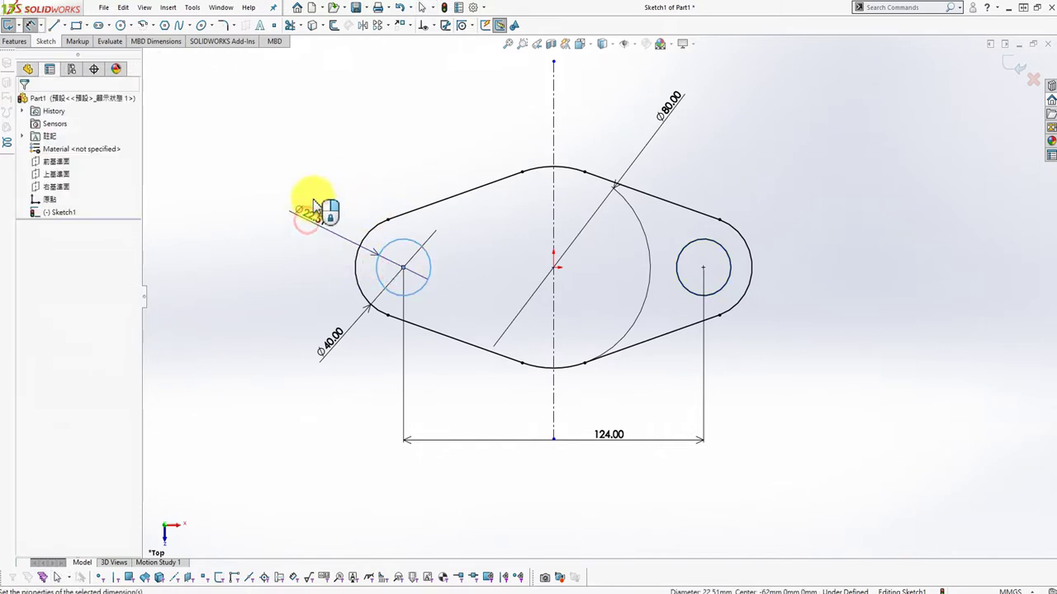
{"action": "left_click", "coordinate": [306, 218]}
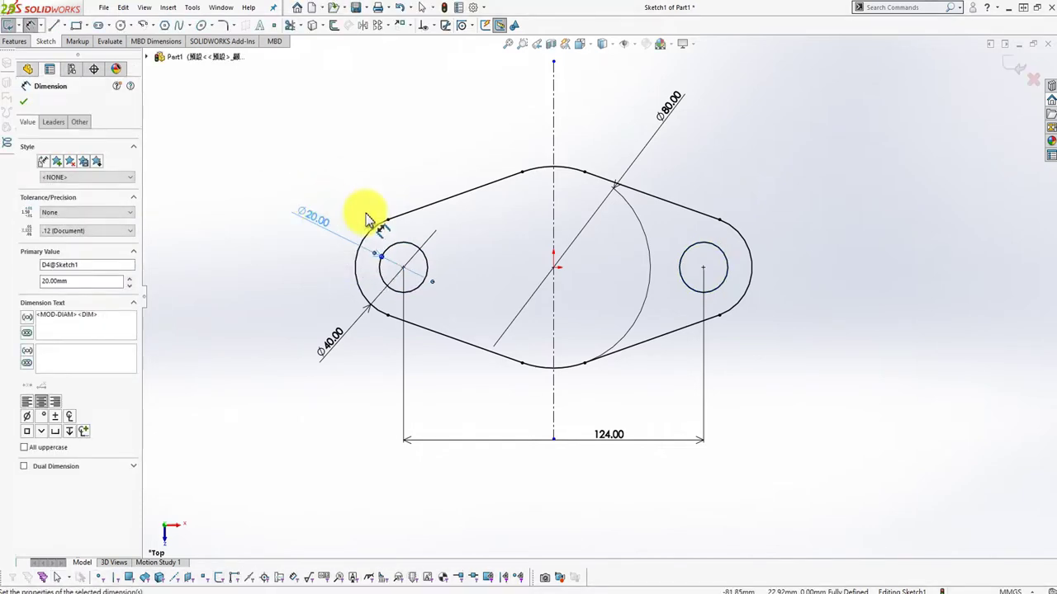
{"action": "left_click", "coordinate": [362, 135]}
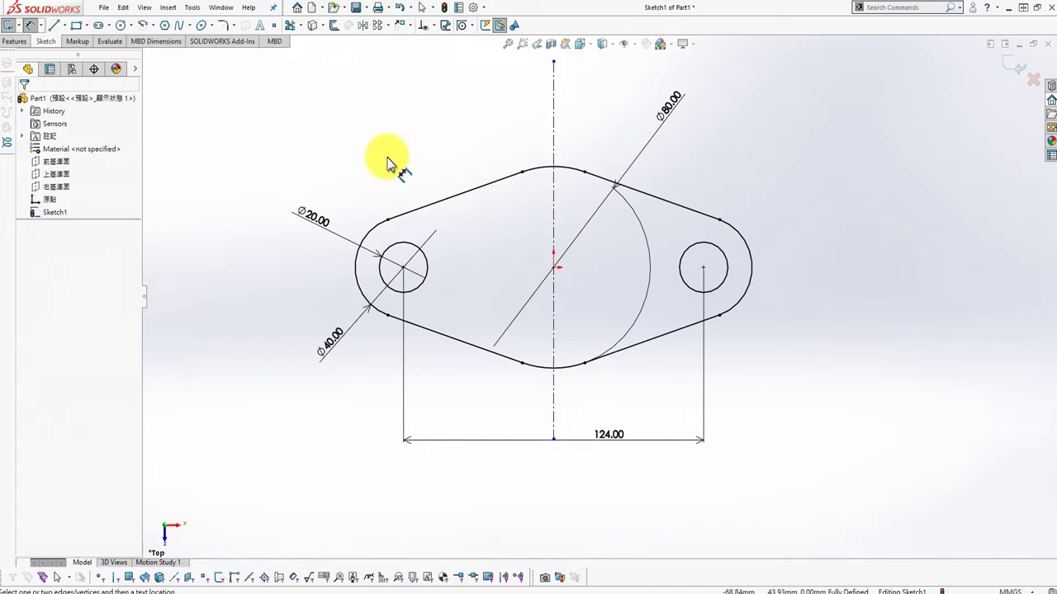
- Draw a three-line U-shaped tab down, across and up below the middle lobe
{"action": "key", "text": "s"}
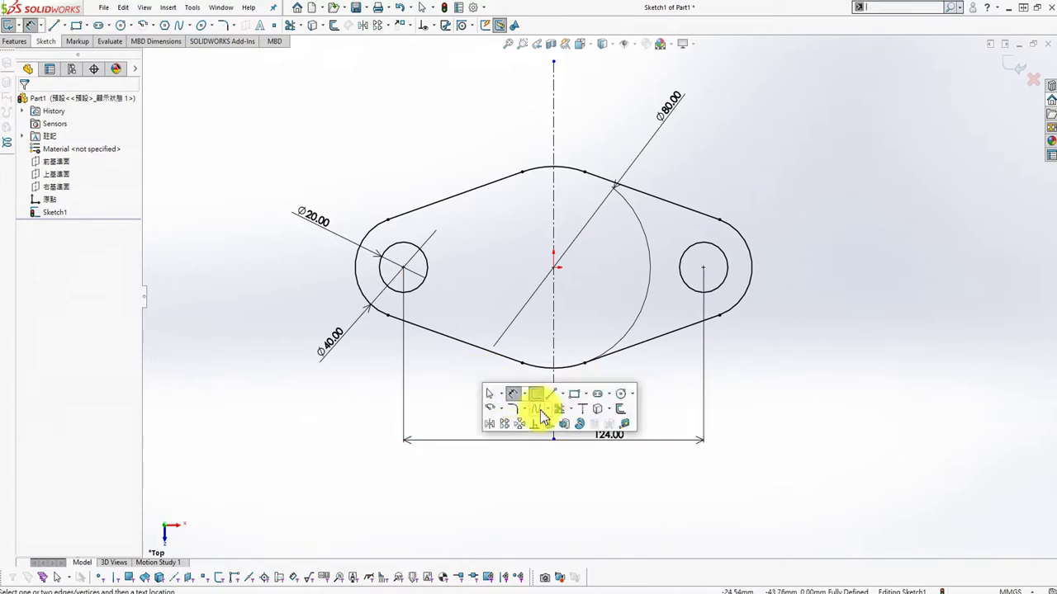
{"action": "left_click", "coordinate": [551, 396]}
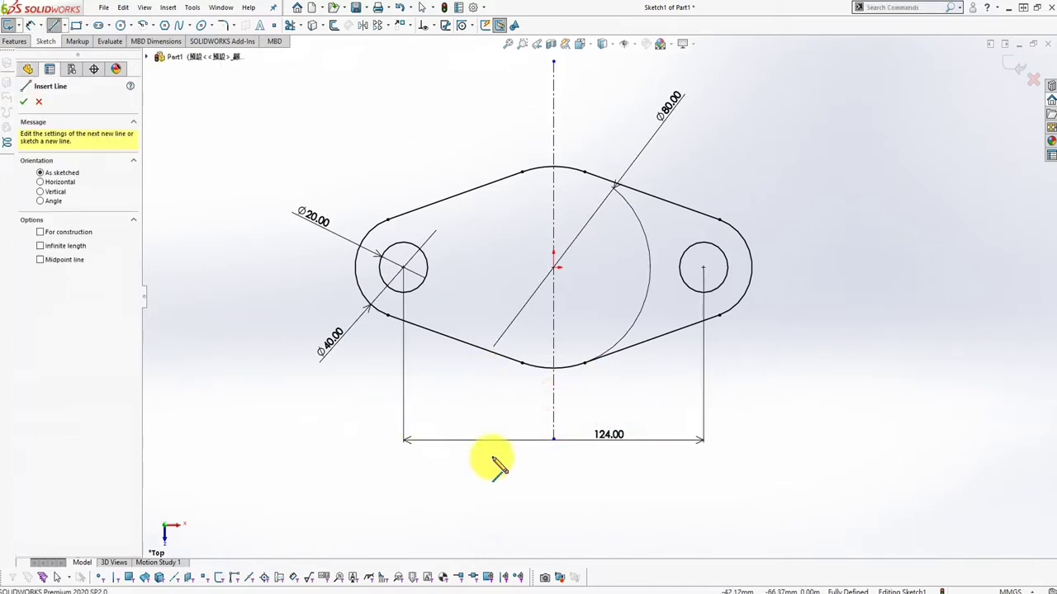
{"action": "left_click", "coordinate": [489, 352]}
{"action": "left_click", "coordinate": [489, 397]}
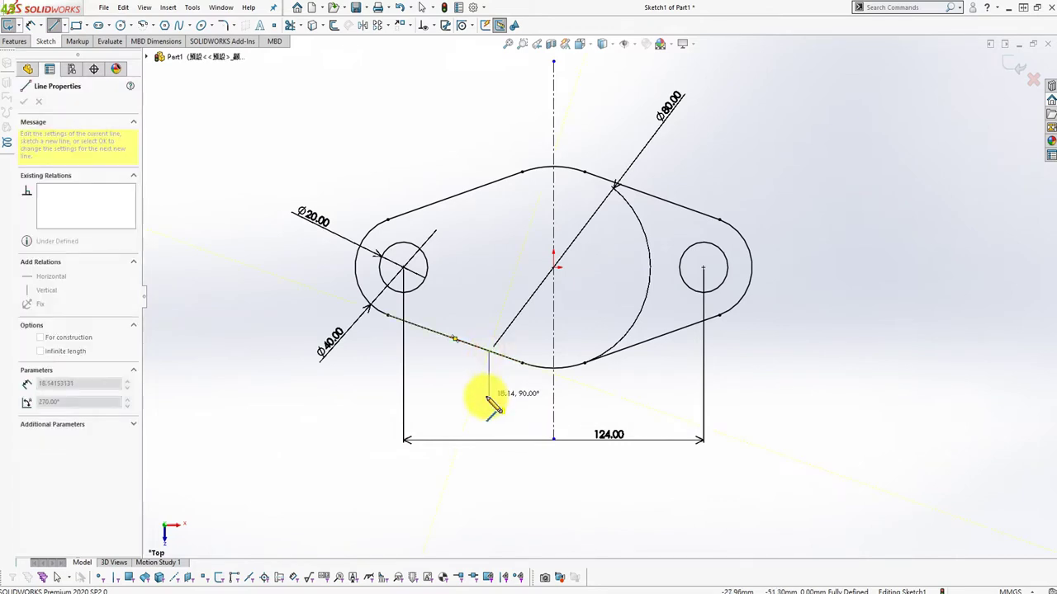
{"action": "left_click", "coordinate": [643, 397]}
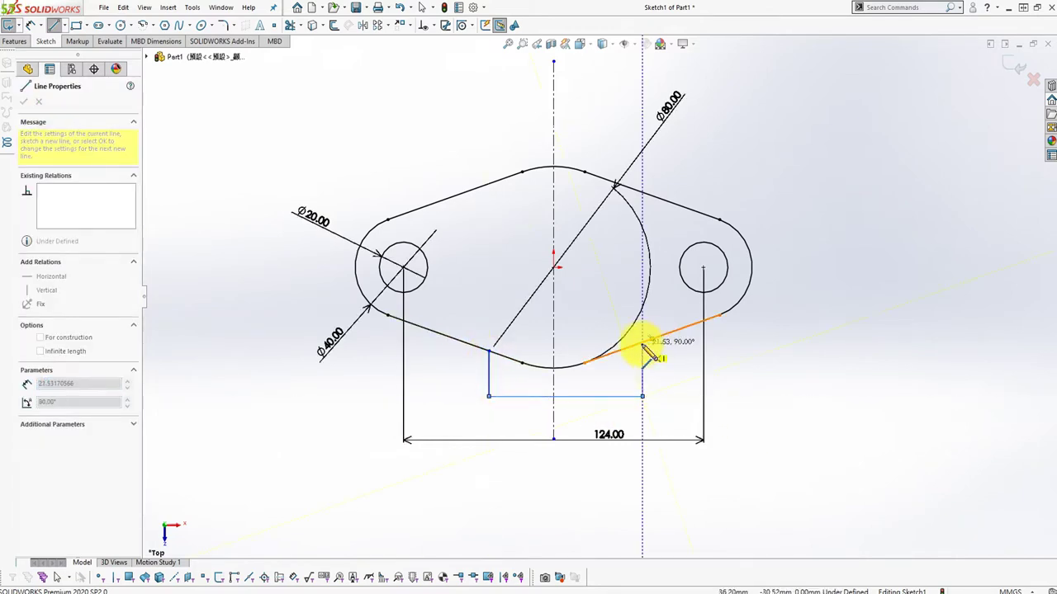
{"action": "left_click", "coordinate": [642, 341]}
{"action": "key", "text": "Escape"}
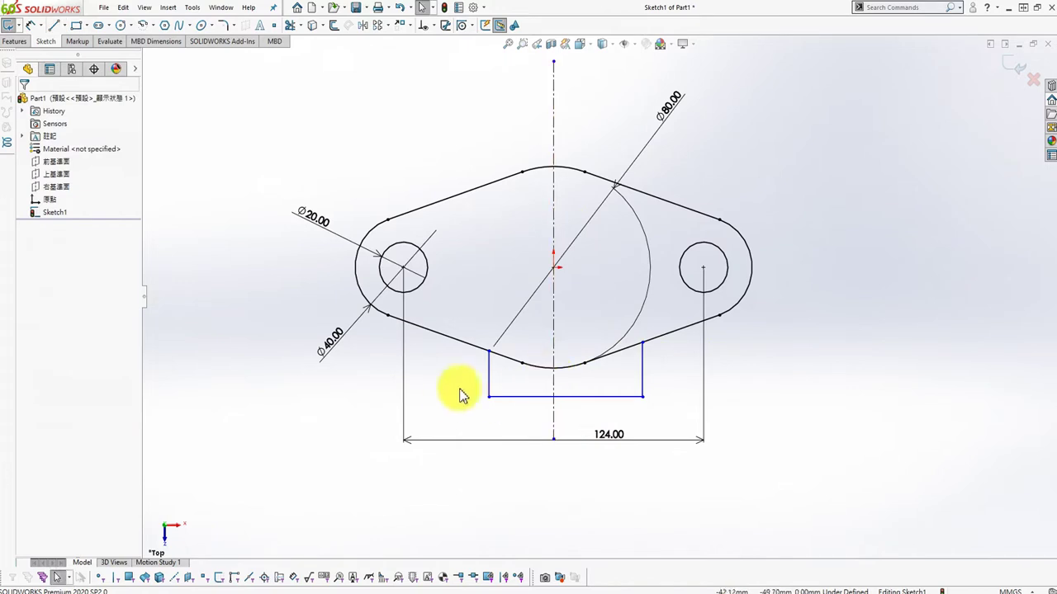
- Make the tab's two vertical sides symmetric about the vertical centreline
{"action": "left_click", "coordinate": [489, 380]}
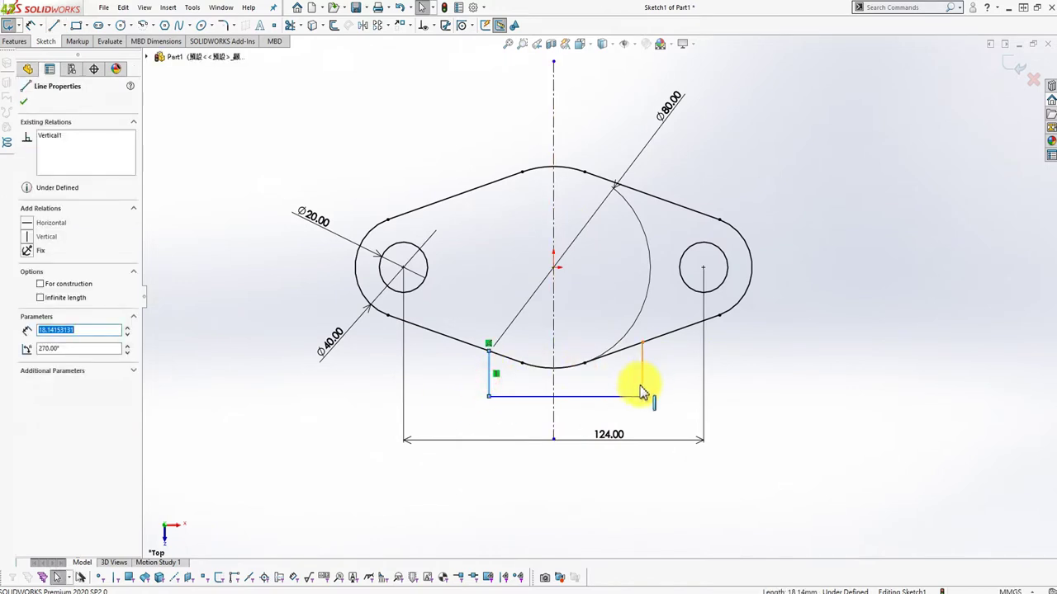
{"action": "left_click", "coordinate": [642, 382], "text": "ctrl"}
{"action": "left_click", "coordinate": [554, 423], "text": "ctrl"}
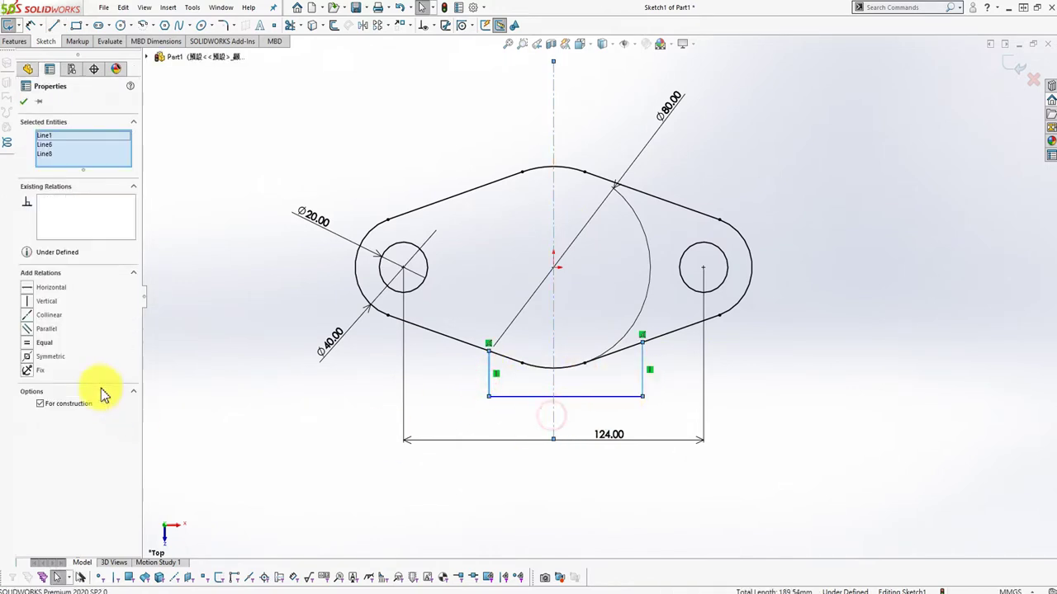
{"action": "left_click", "coordinate": [33, 356]}
{"action": "left_click", "coordinate": [207, 350]}
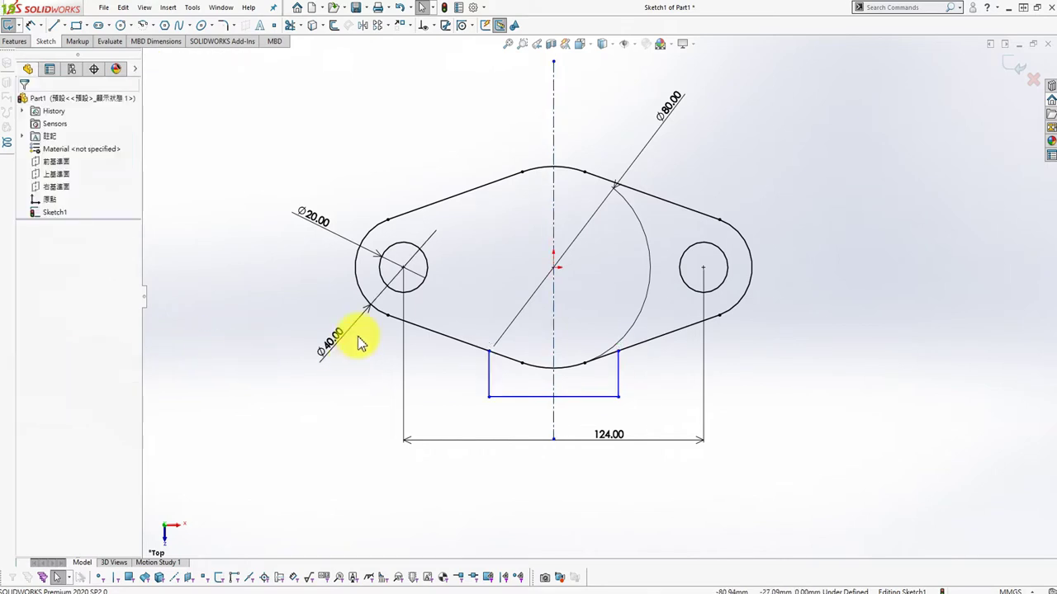
- Dimension the tab 45 mm from the right small circle and 36 mm wide
{"action": "key", "text": "s"}
{"action": "left_click", "coordinate": [392, 350]}
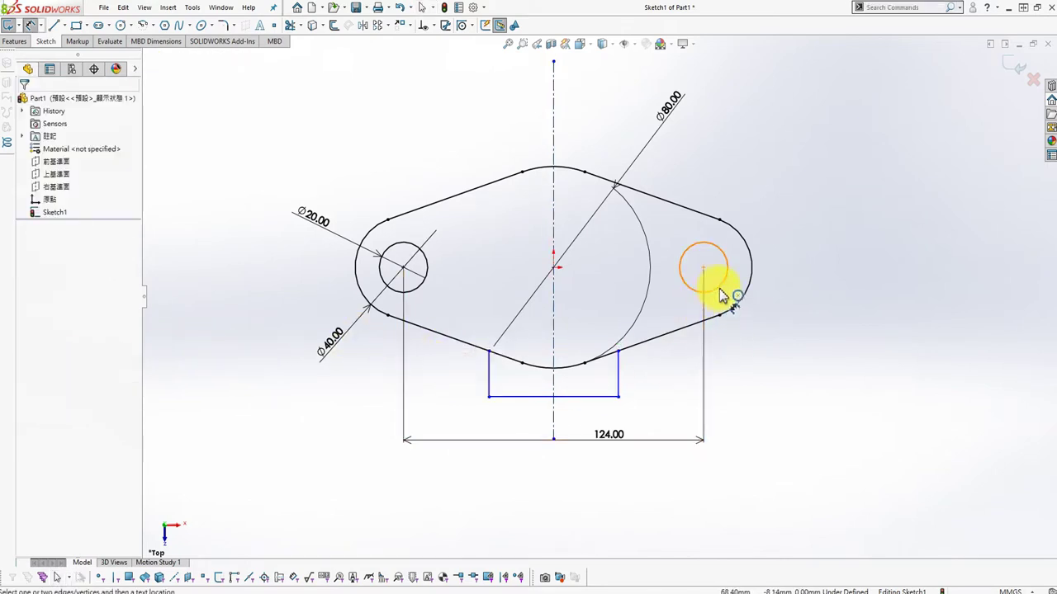
{"action": "left_click", "coordinate": [715, 288]}
{"action": "left_click", "coordinate": [602, 398]}
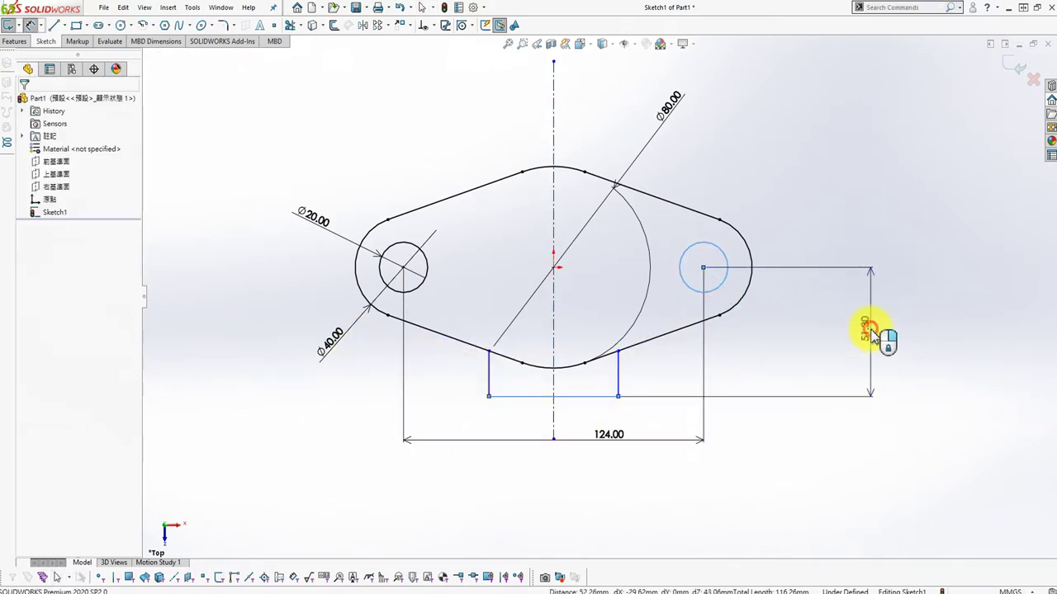
{"action": "left_click", "coordinate": [872, 334]}
{"action": "type", "text": "45"}
{"action": "key", "text": "Return"}
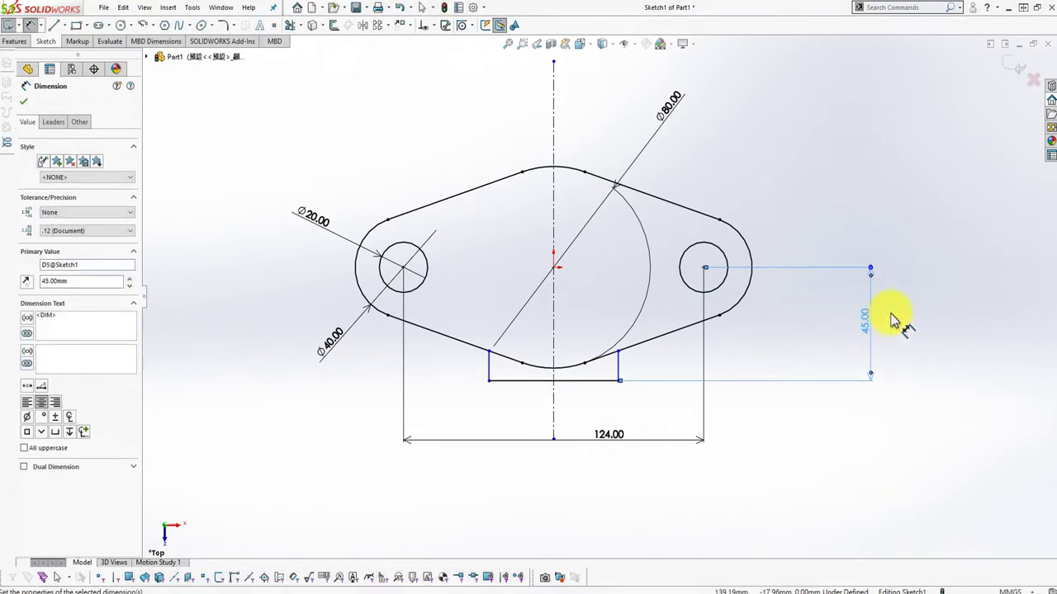
{"action": "left_click", "coordinate": [608, 382]}
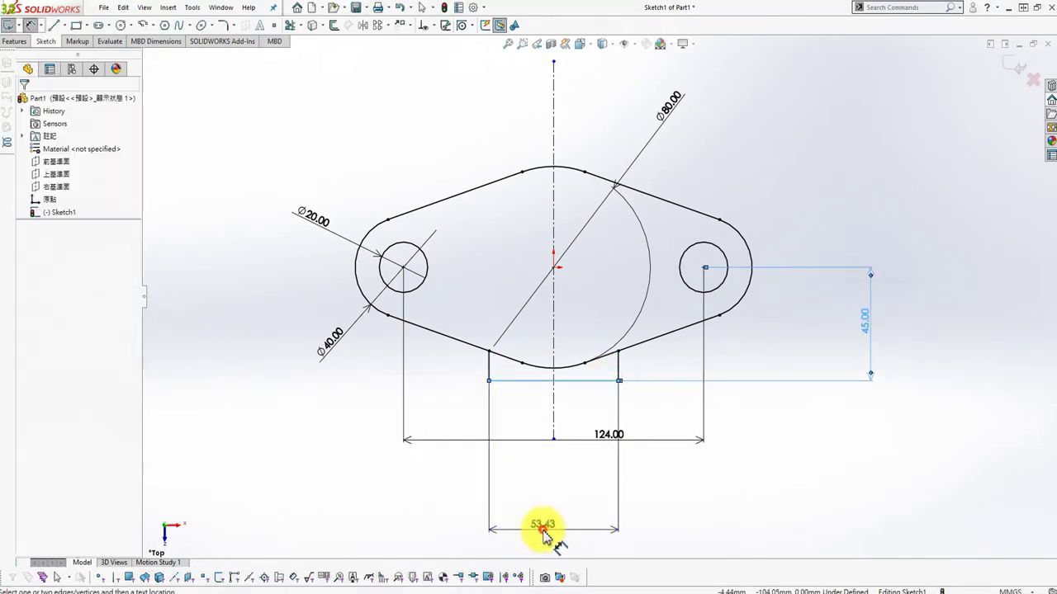
{"action": "left_click", "coordinate": [598, 532]}
{"action": "type", "text": "36"}
{"action": "key", "text": "Return"}
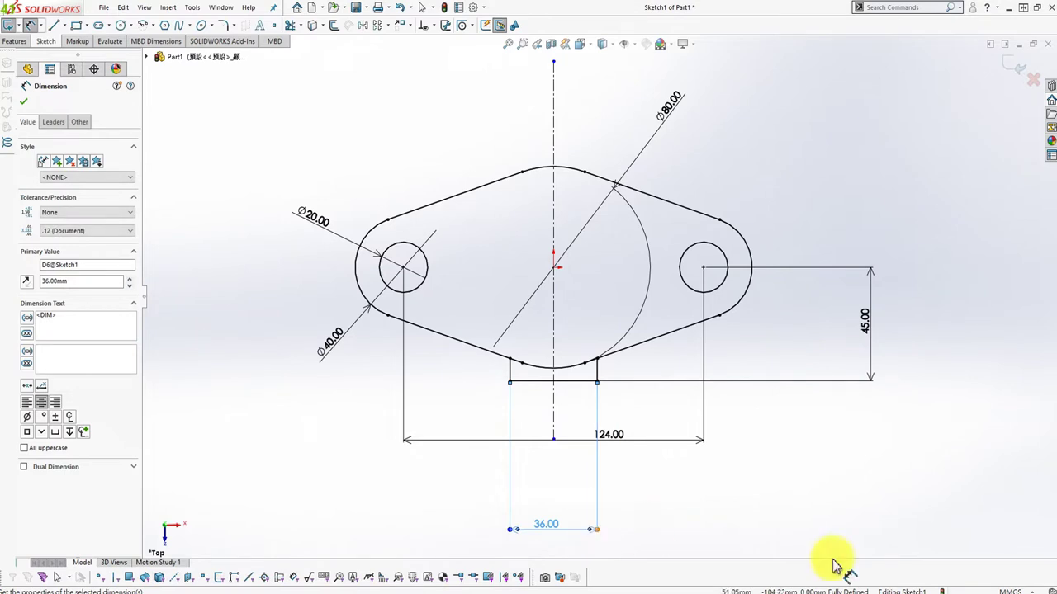
{"action": "left_click", "coordinate": [822, 439]}
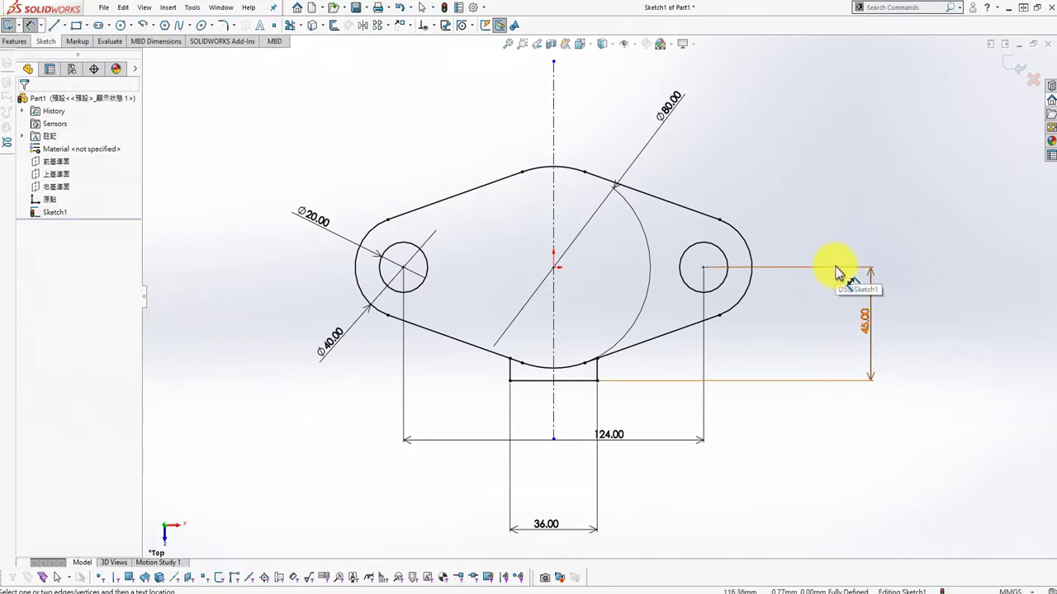
- Exit Sketch1 and begin a new sketch on the Front Plane
{"action": "left_click", "coordinate": [1015, 74]}
{"action": "left_click", "coordinate": [57, 213]}
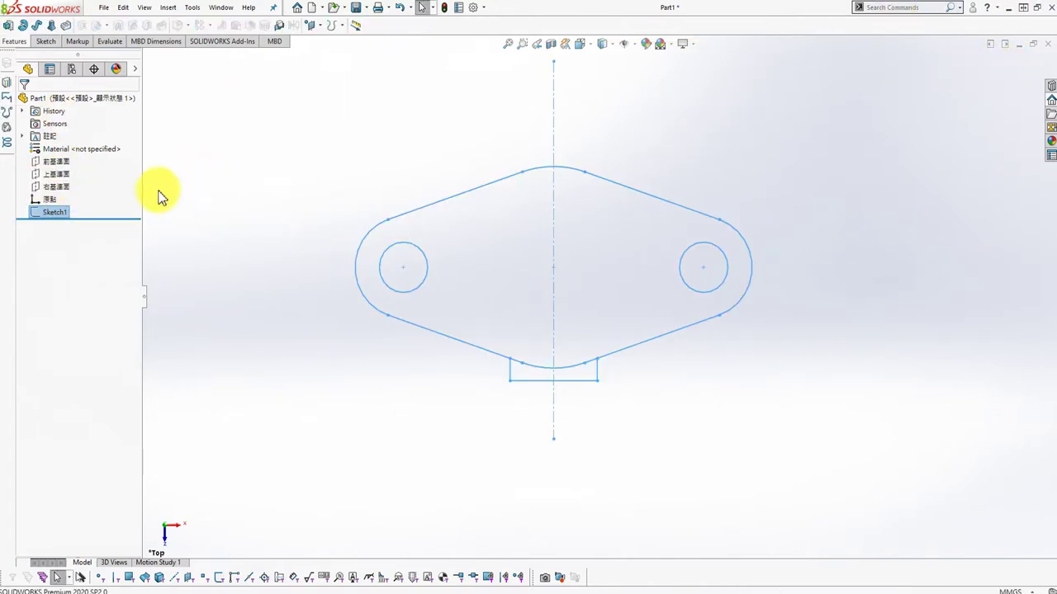
{"action": "left_click", "coordinate": [58, 161]}
{"action": "left_click", "coordinate": [104, 143]}
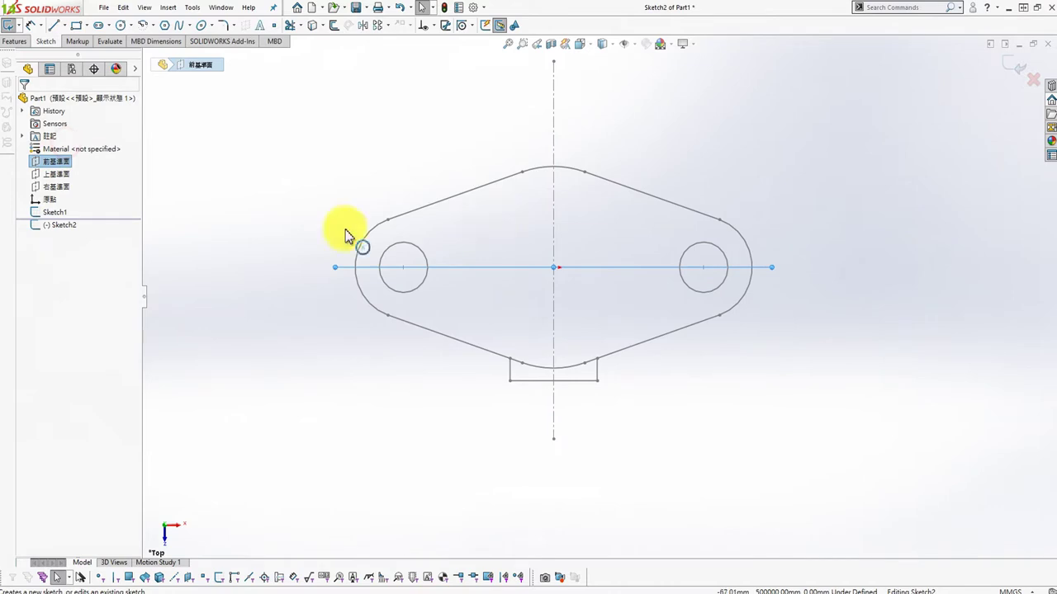
- Convert Sketch1's edges into the front-plane sketch
{"action": "key", "text": "s"}
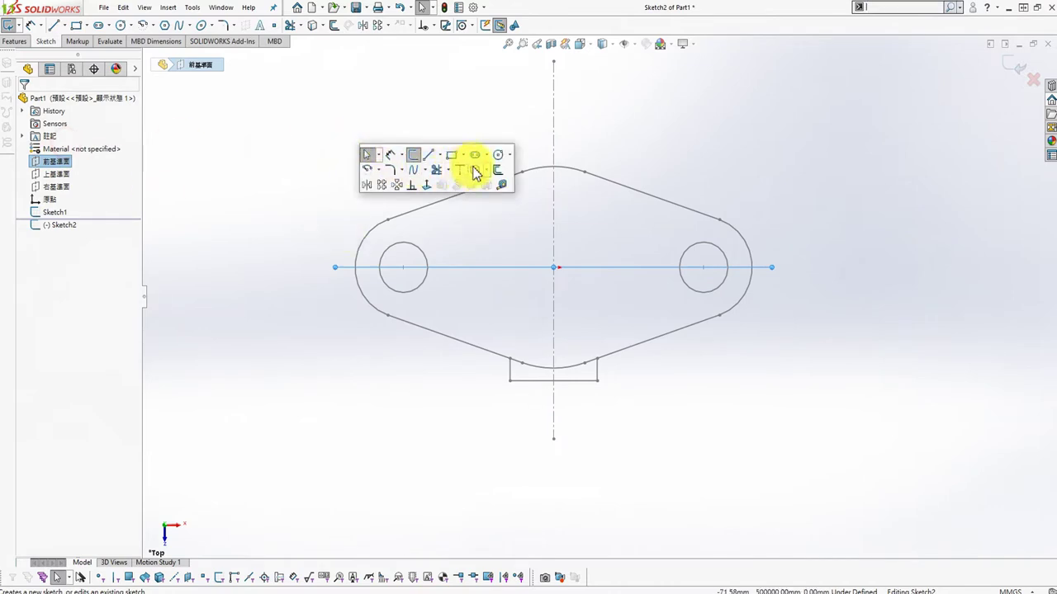
{"action": "left_click", "coordinate": [477, 171]}
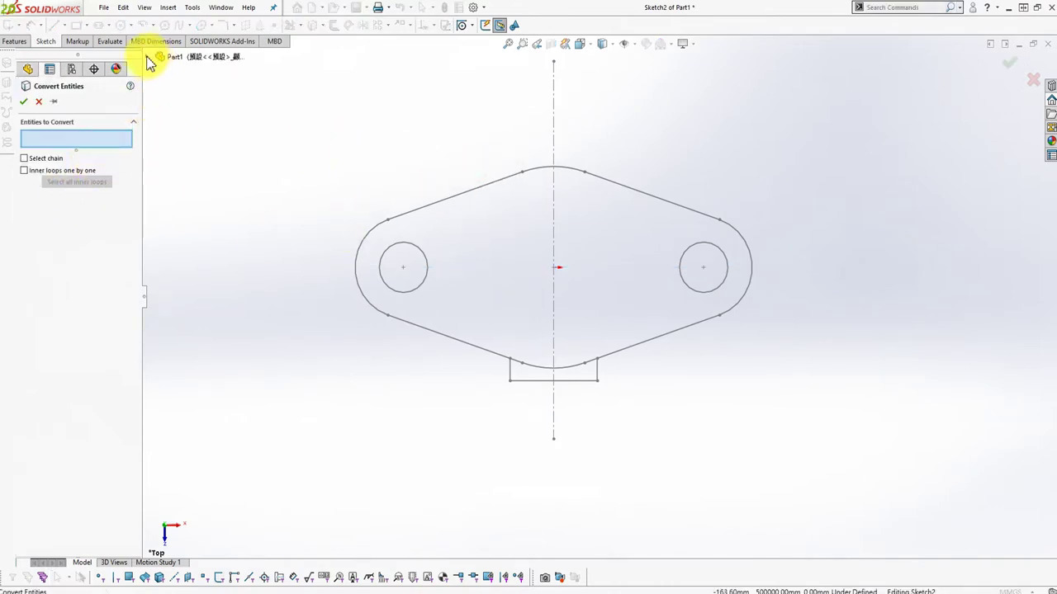
{"action": "left_click", "coordinate": [154, 57]}
{"action": "left_click", "coordinate": [192, 170]}
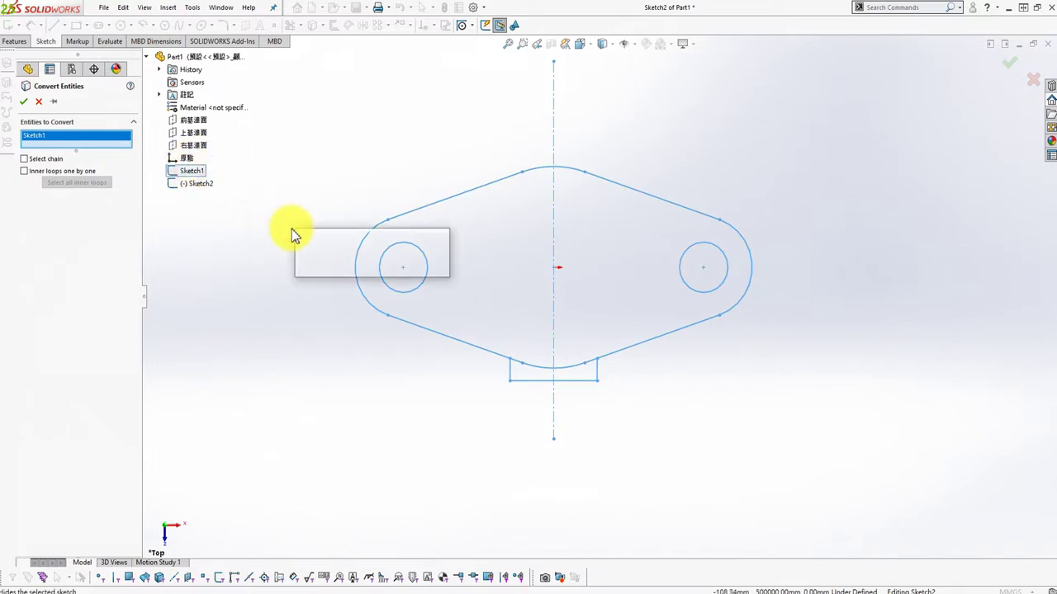
{"action": "left_click", "coordinate": [24, 101]}
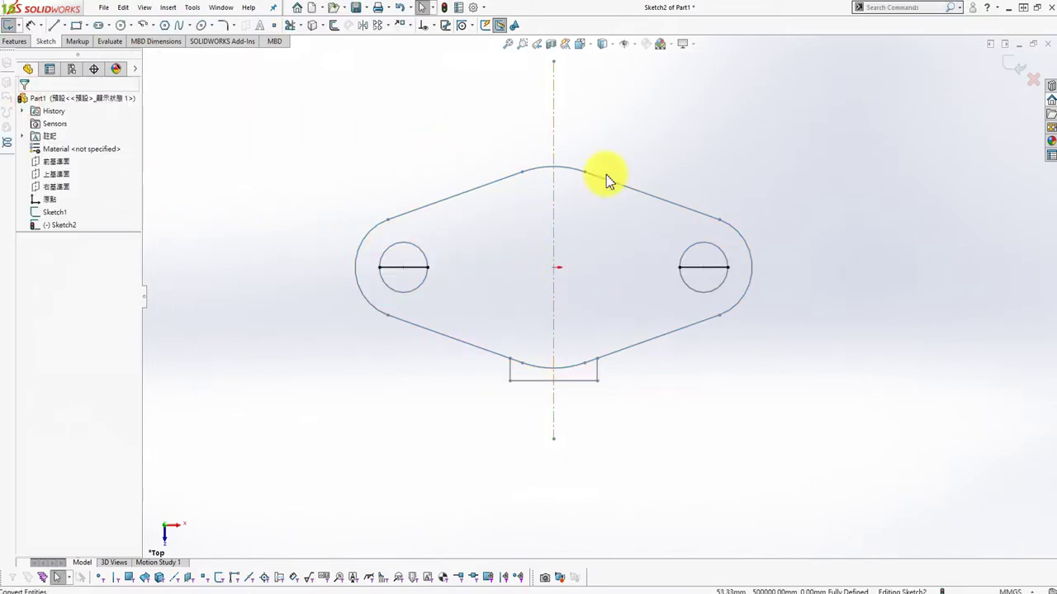
- Undo the converted edges and exit the sketch, discarding changes
{"action": "left_click", "coordinate": [395, 10]}
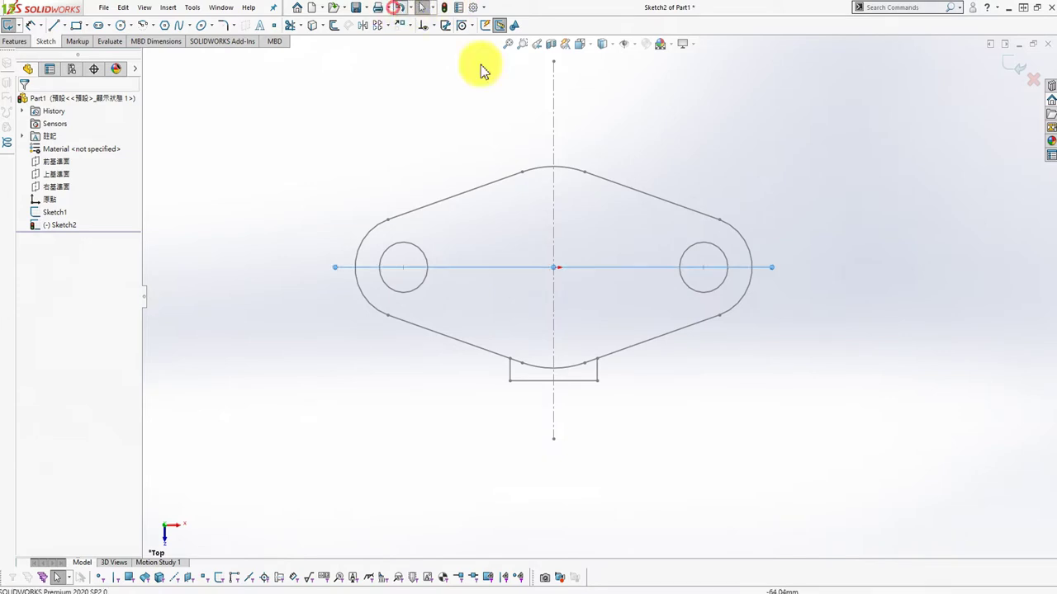
{"action": "left_click", "coordinate": [1035, 82]}
{"action": "left_click", "coordinate": [575, 300]}
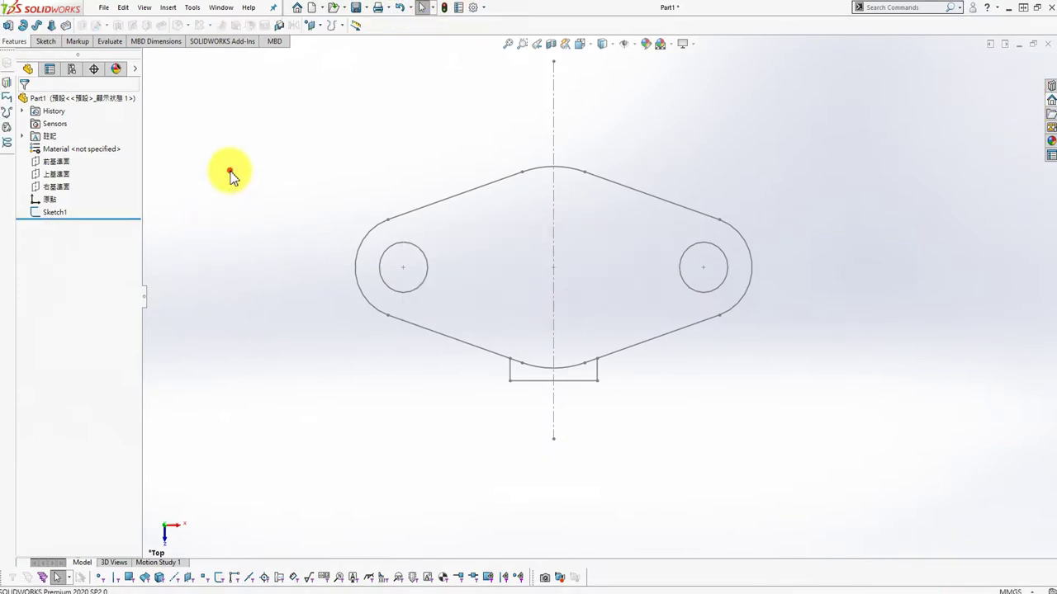
- Create a Top Plane sketch containing Sketch1's outline via Convert Entities
{"action": "left_click", "coordinate": [58, 175]}
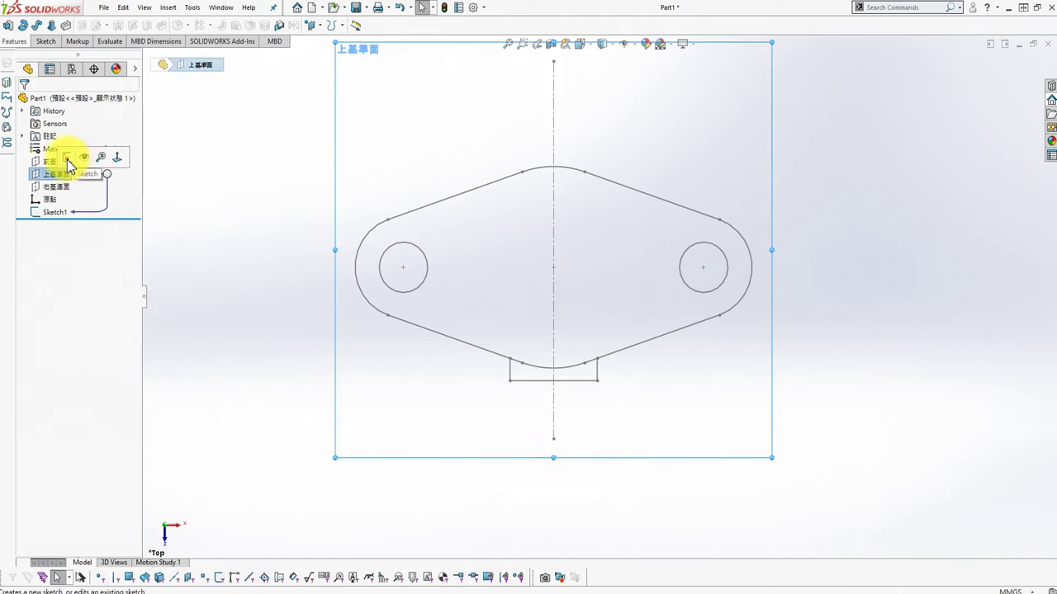
{"action": "left_click", "coordinate": [67, 157]}
{"action": "left_click", "coordinate": [54, 213]}
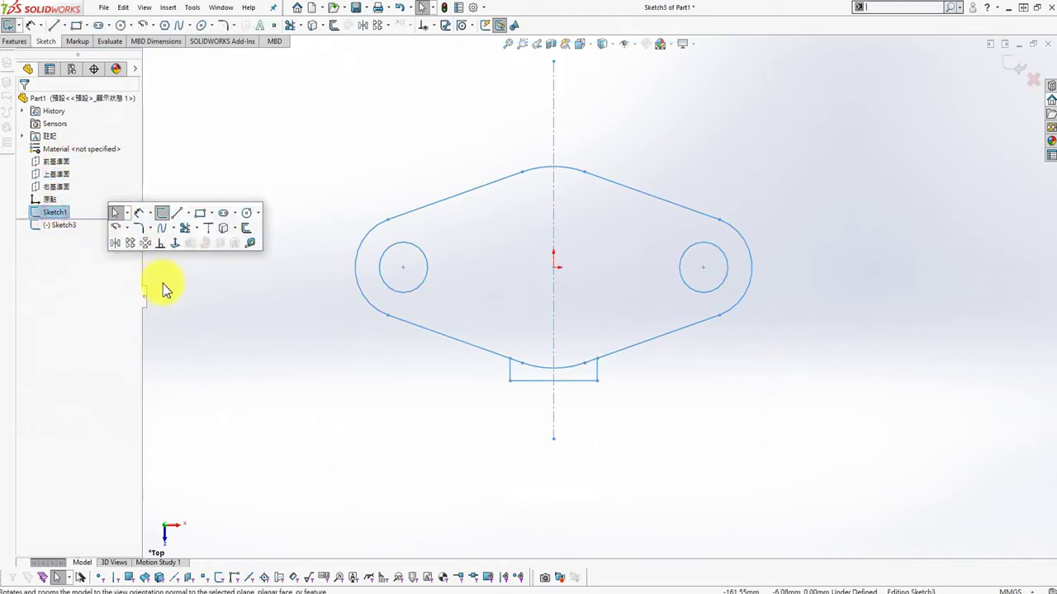
{"action": "left_click", "coordinate": [225, 228]}
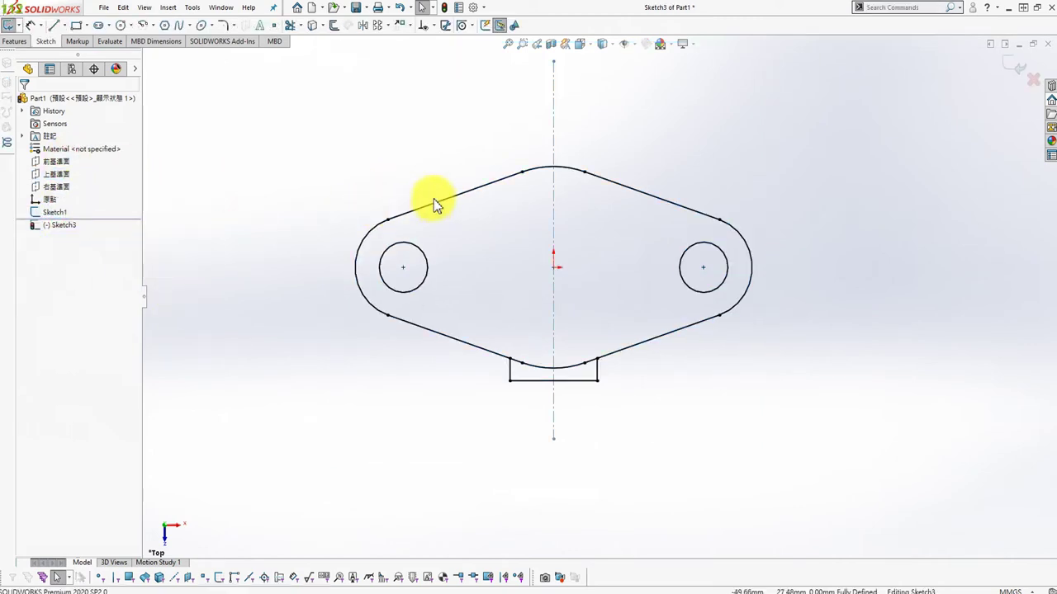
{"action": "left_click", "coordinate": [512, 381]}
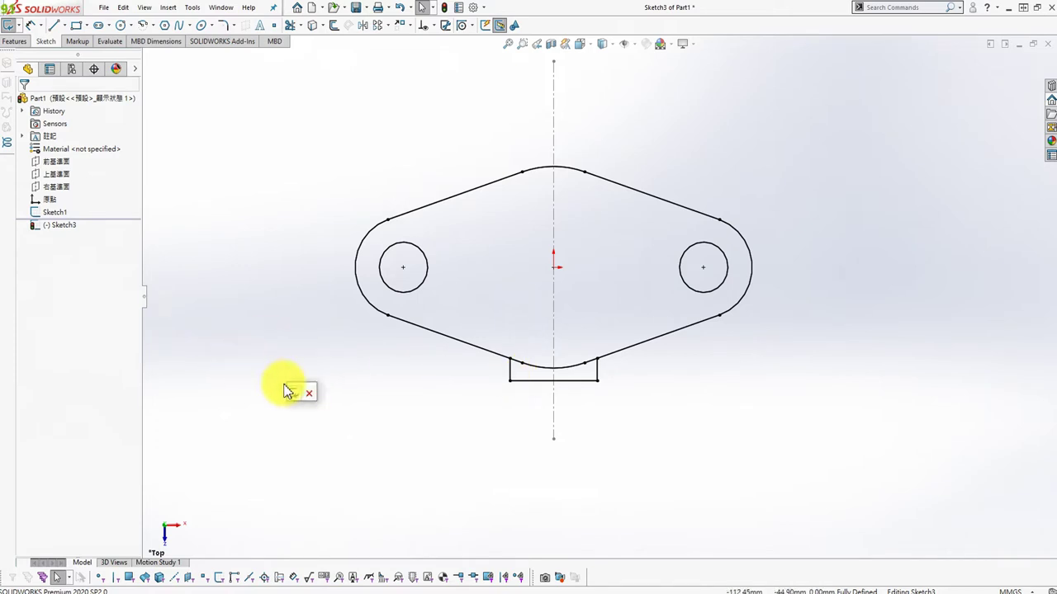
{"action": "key", "text": "s"}
{"action": "left_click", "coordinate": [347, 309]}
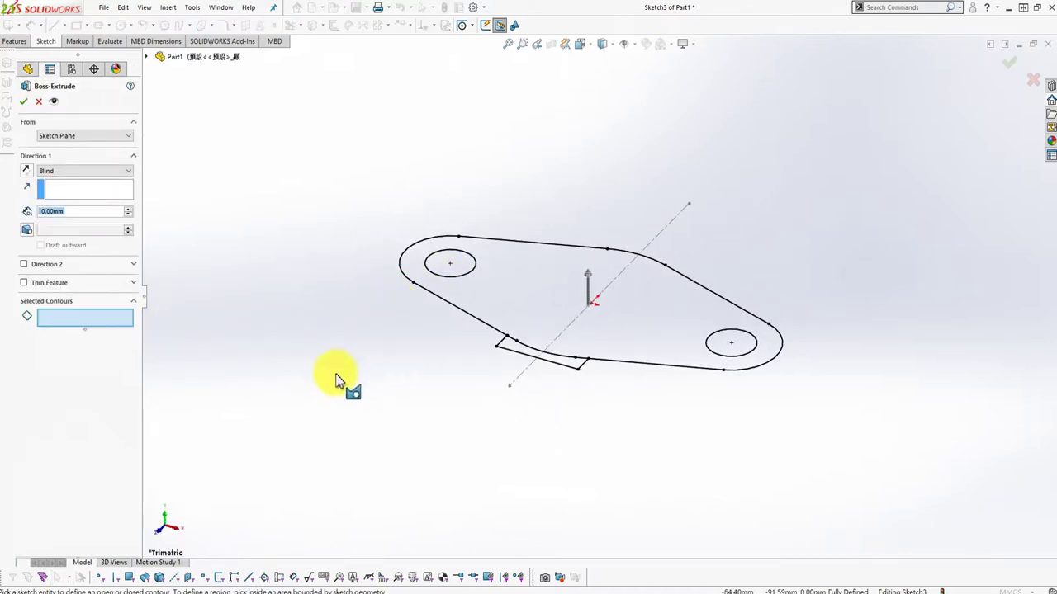
- Extrude the plate region with its two holes to a Blind depth of 40 mm
{"action": "left_click", "coordinate": [528, 312]}
{"action": "left_click_drag", "start_coordinate": [71, 210], "coordinate": [41, 207]}
{"action": "type", "text": "40"}
{"action": "key", "text": "Return"}
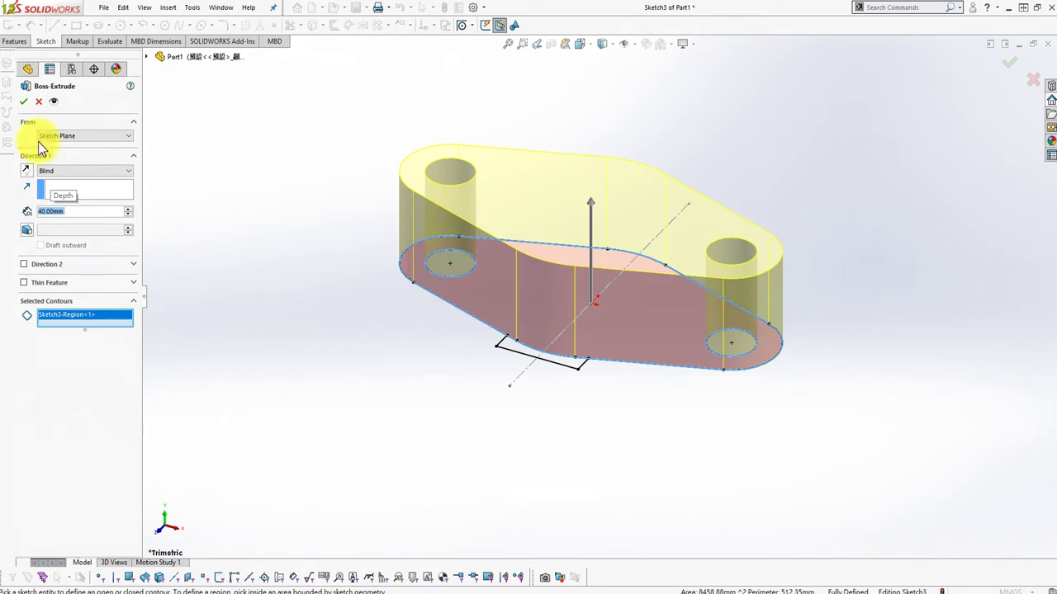
{"action": "left_click", "coordinate": [23, 101]}
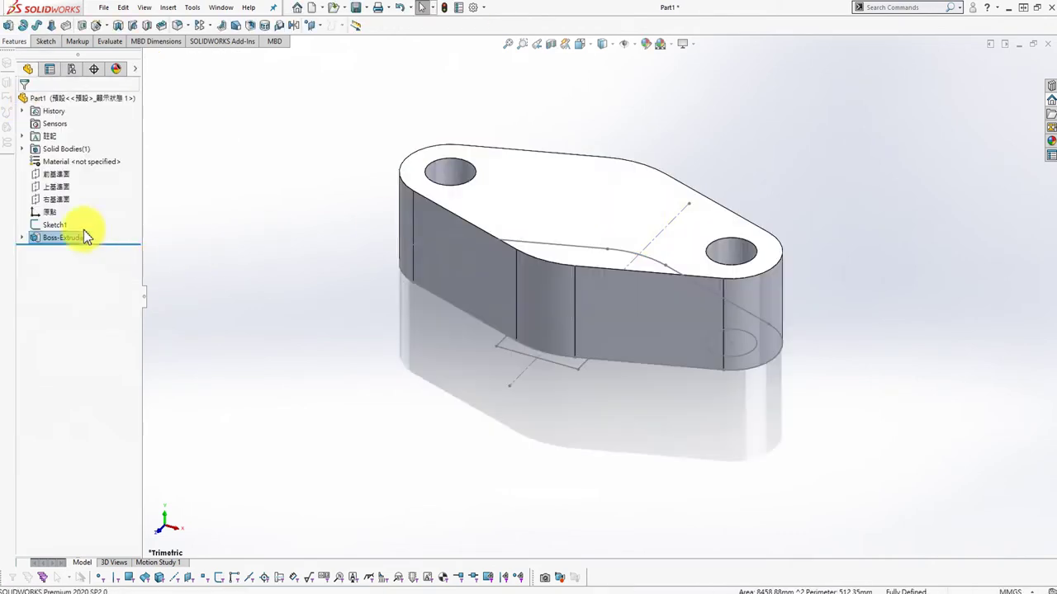
- Start a Front Plane sketch, turn off RealView shadows, and view it Normal To
{"action": "left_click", "coordinate": [59, 177]}
{"action": "left_click", "coordinate": [85, 155]}
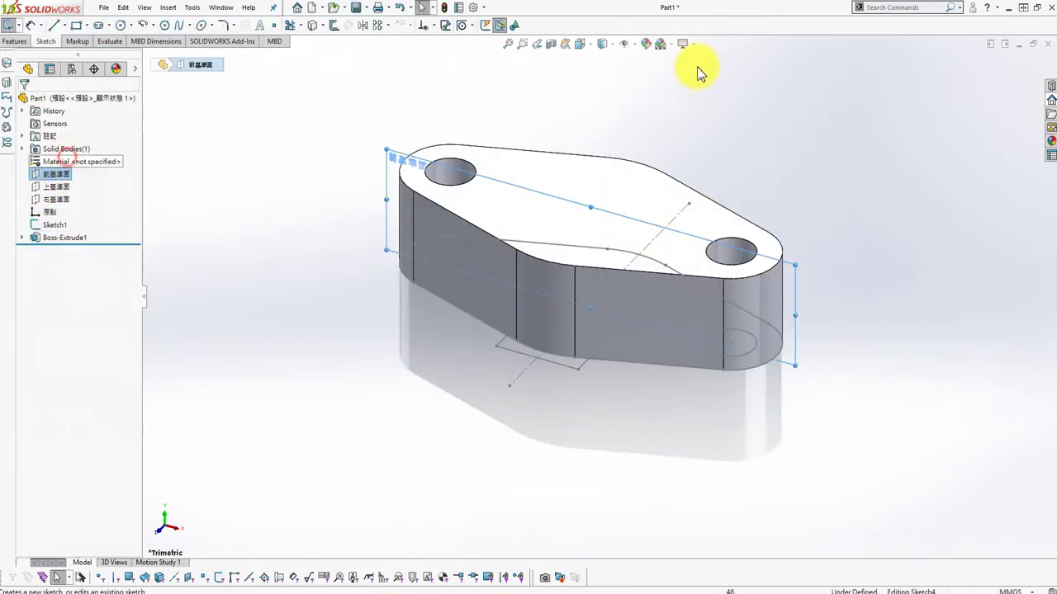
{"action": "left_click", "coordinate": [690, 42]}
{"action": "left_click", "coordinate": [699, 59]}
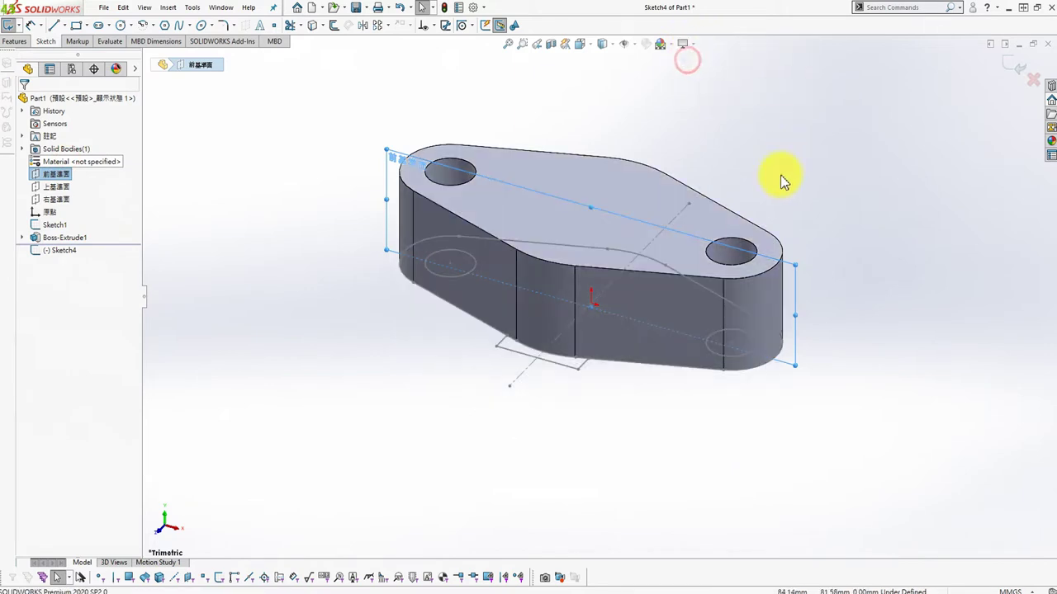
{"action": "scroll", "coordinate": [660, 156], "scroll_direction": "up", "scroll_amount": 3}
{"action": "key", "text": "s"}
{"action": "key", "text": "ctrl+8"}
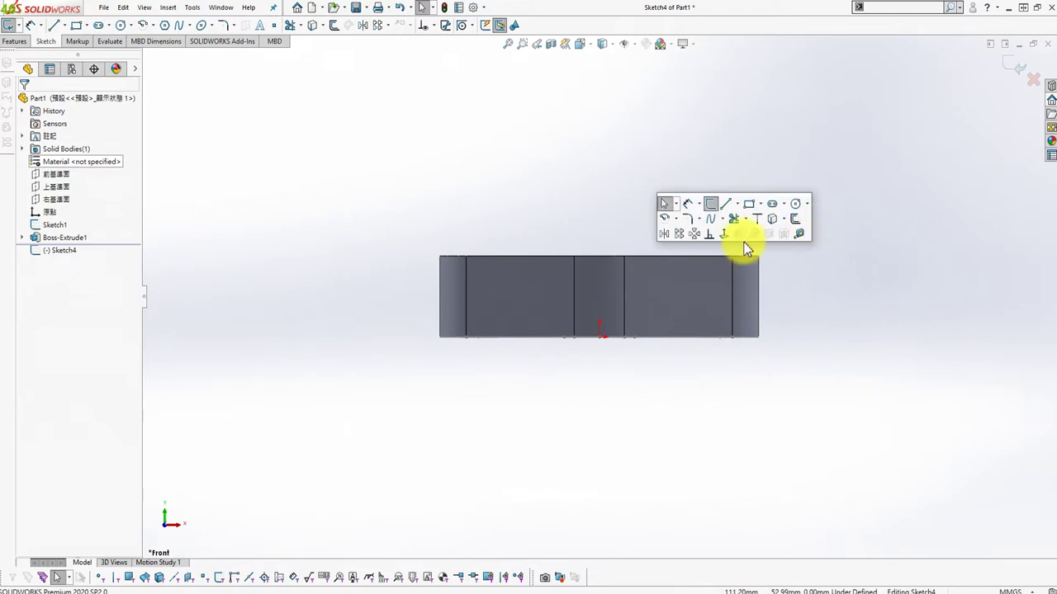
- Draw a vertical centerline from the plate's bottom midpoint high above the plate
{"action": "left_click", "coordinate": [738, 204]}
{"action": "left_click", "coordinate": [729, 231]}
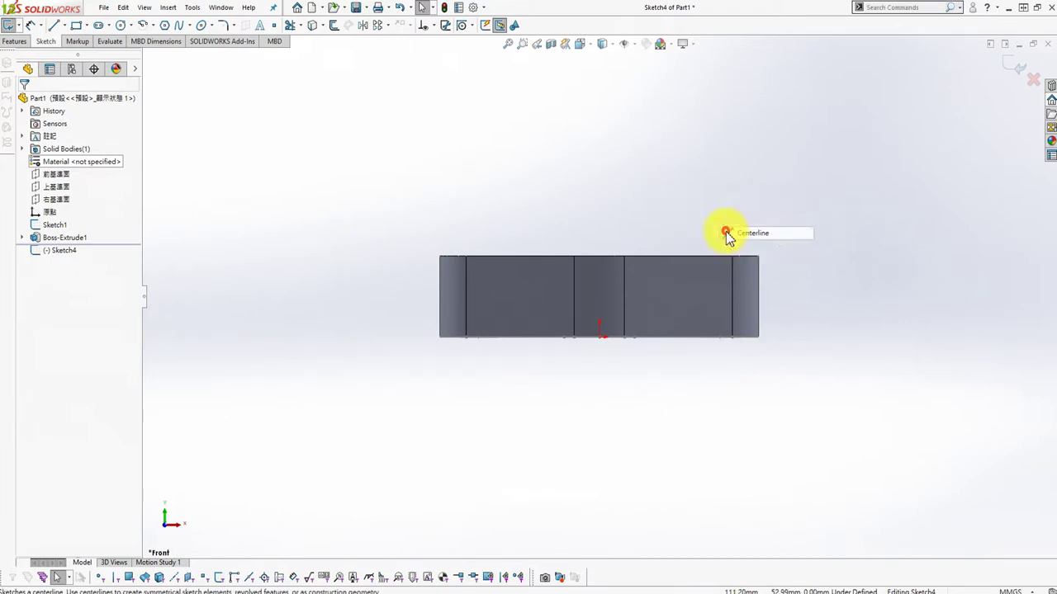
{"action": "left_click", "coordinate": [602, 338]}
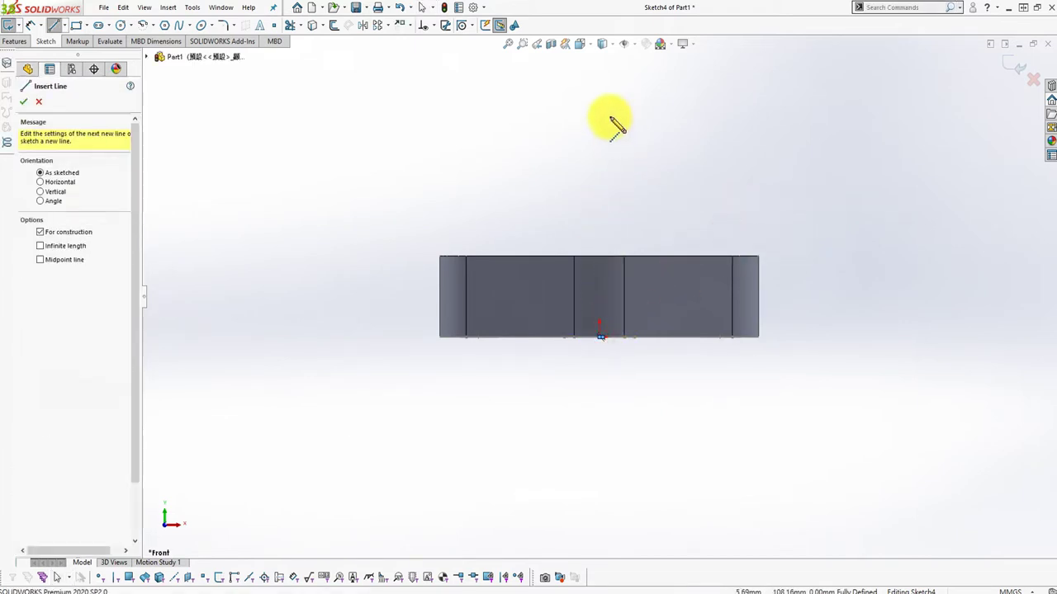
{"action": "key", "text": "Escape"}
{"action": "left_click_drag", "start_coordinate": [568, 300], "coordinate": [660, 396]}
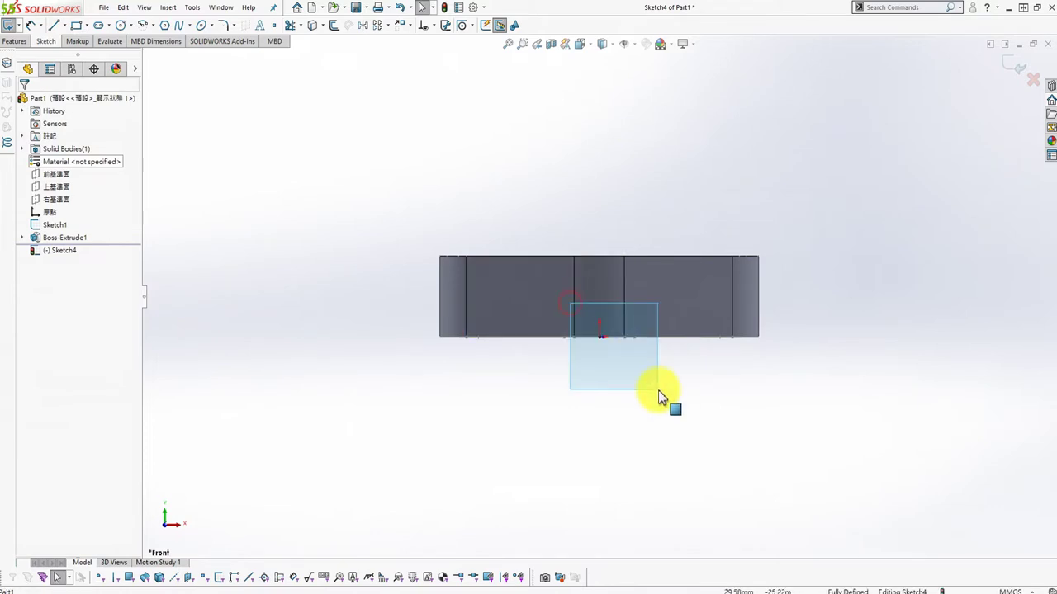
{"action": "key", "text": "Escape"}
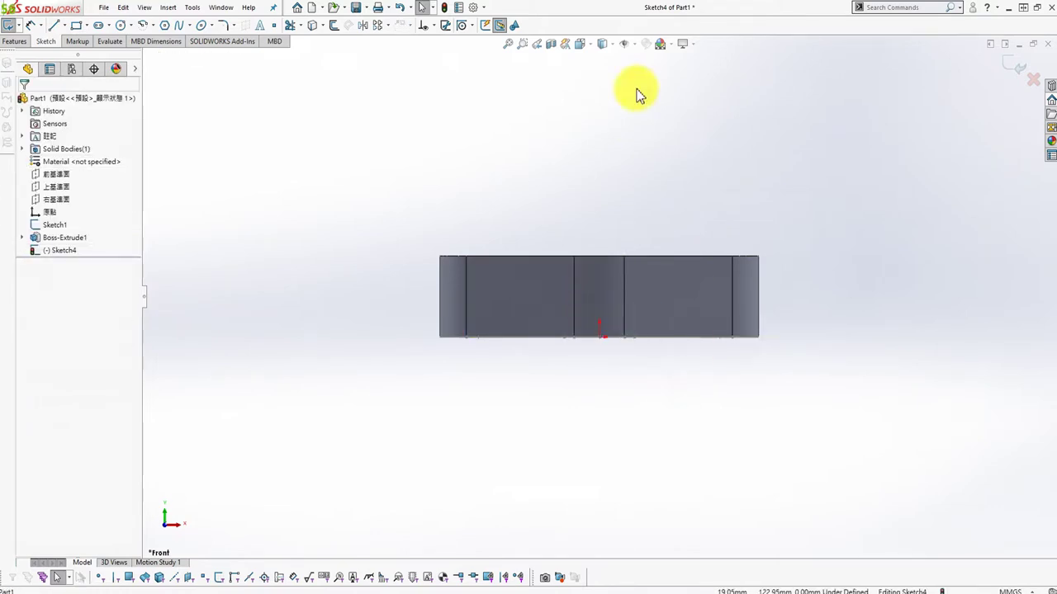
{"action": "key", "text": "s"}
{"action": "left_click", "coordinate": [718, 100]}
{"action": "left_click", "coordinate": [717, 126]}
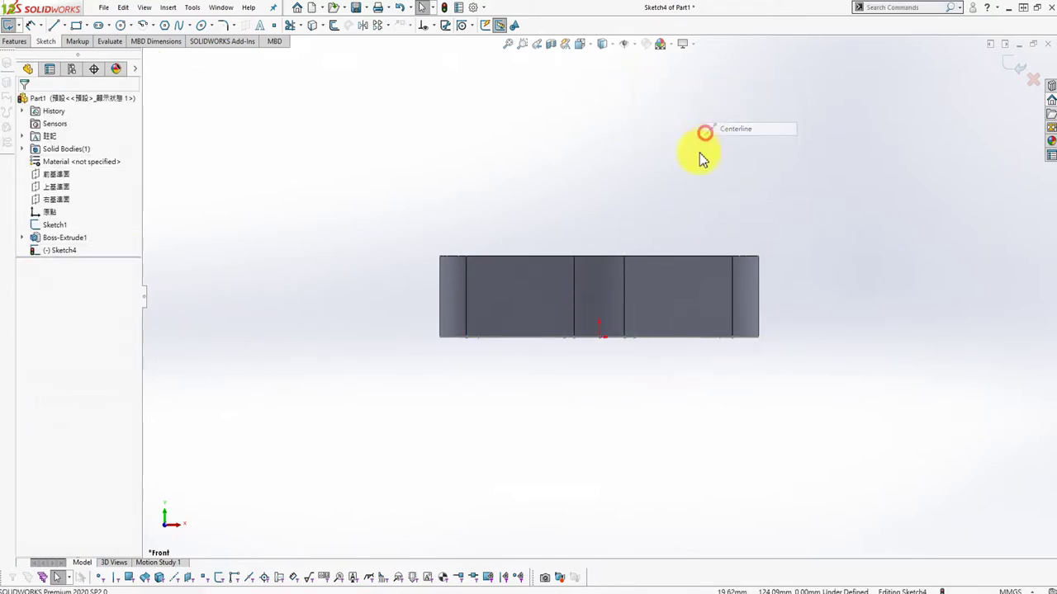
{"action": "left_click", "coordinate": [599, 337]}
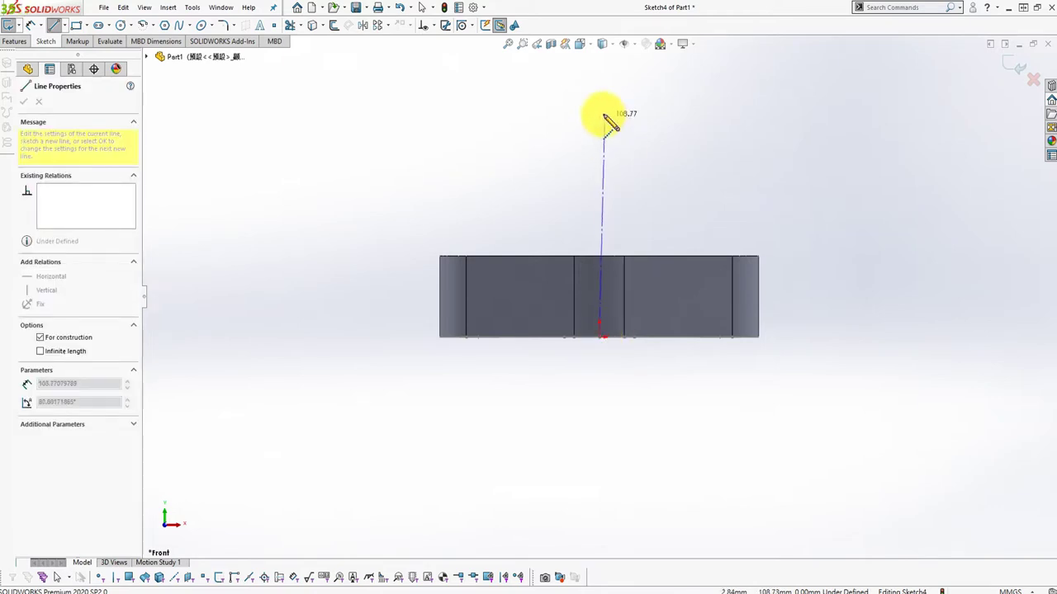
{"action": "left_click", "coordinate": [599, 100]}
{"action": "key", "text": "Escape"}
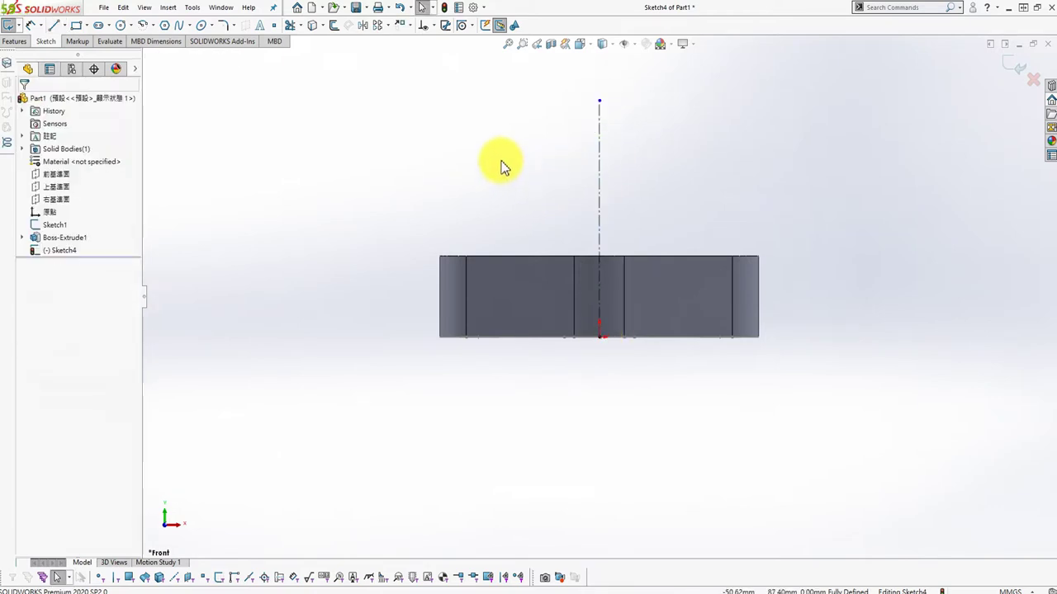
- Draw the closed tapered half-profile: short top edge, slanted side, base along plate, up centerline
{"action": "key", "text": "s"}
{"action": "left_click", "coordinate": [572, 174]}
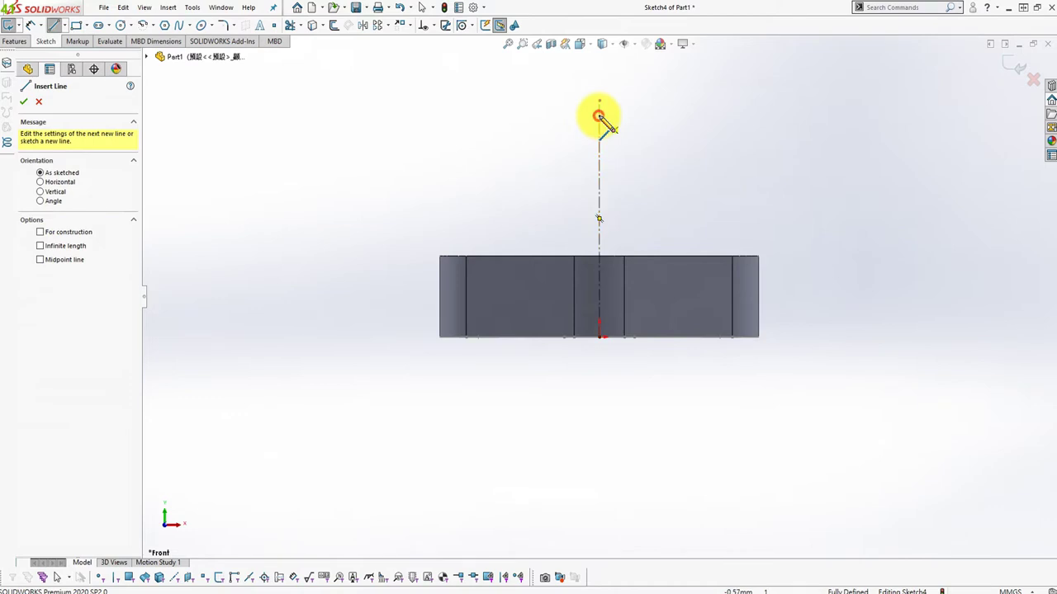
{"action": "left_click", "coordinate": [599, 115]}
{"action": "left_click", "coordinate": [554, 116]}
{"action": "left_click", "coordinate": [512, 256]}
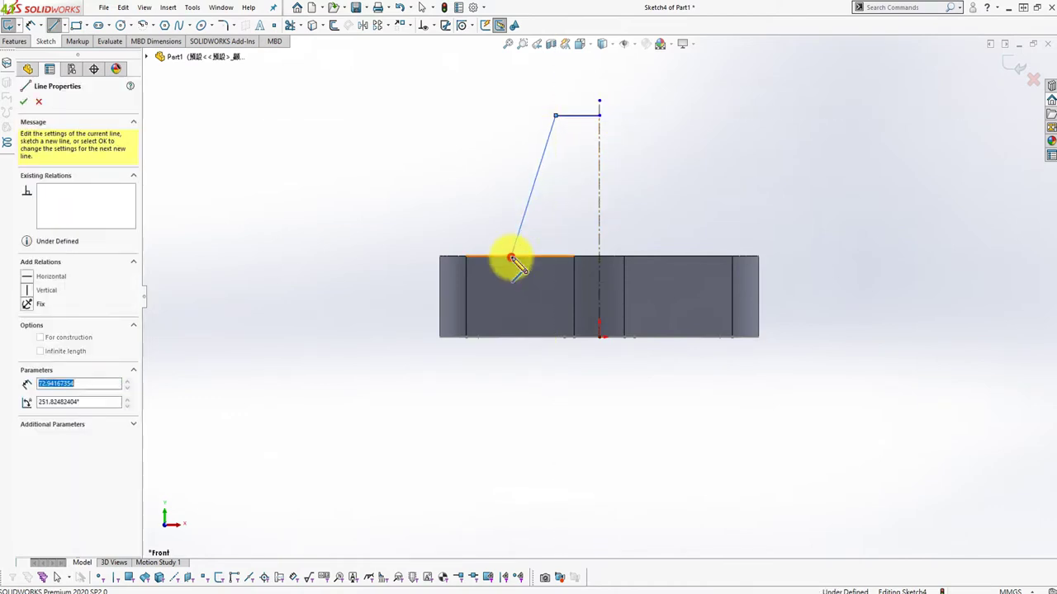
{"action": "left_click", "coordinate": [599, 256]}
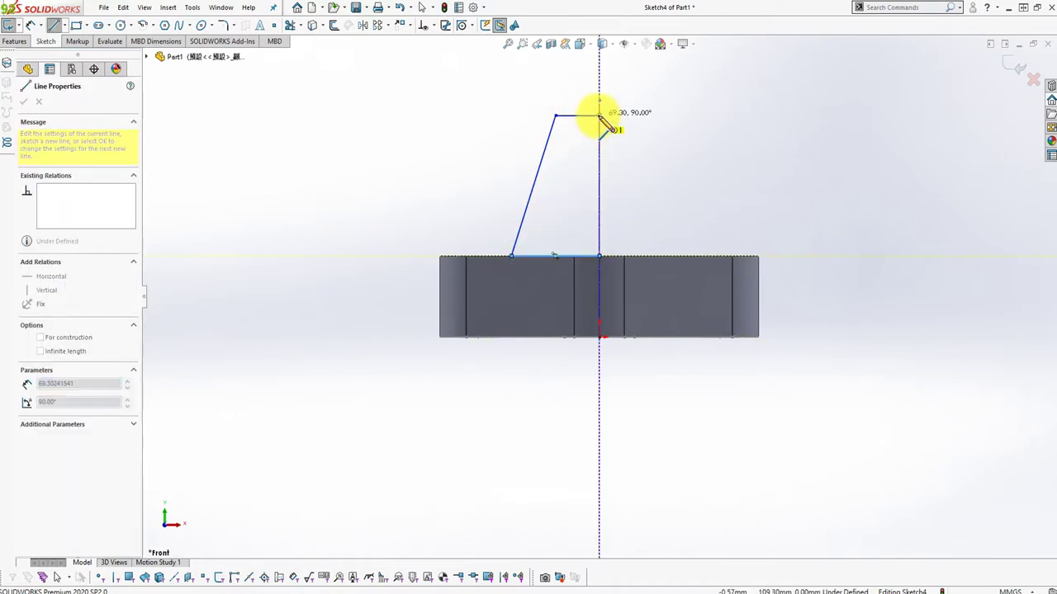
{"action": "left_click", "coordinate": [599, 116]}
- Dimension the profile's top diameter 54 and base diameter 80 about the centreline
{"action": "key", "text": "s"}
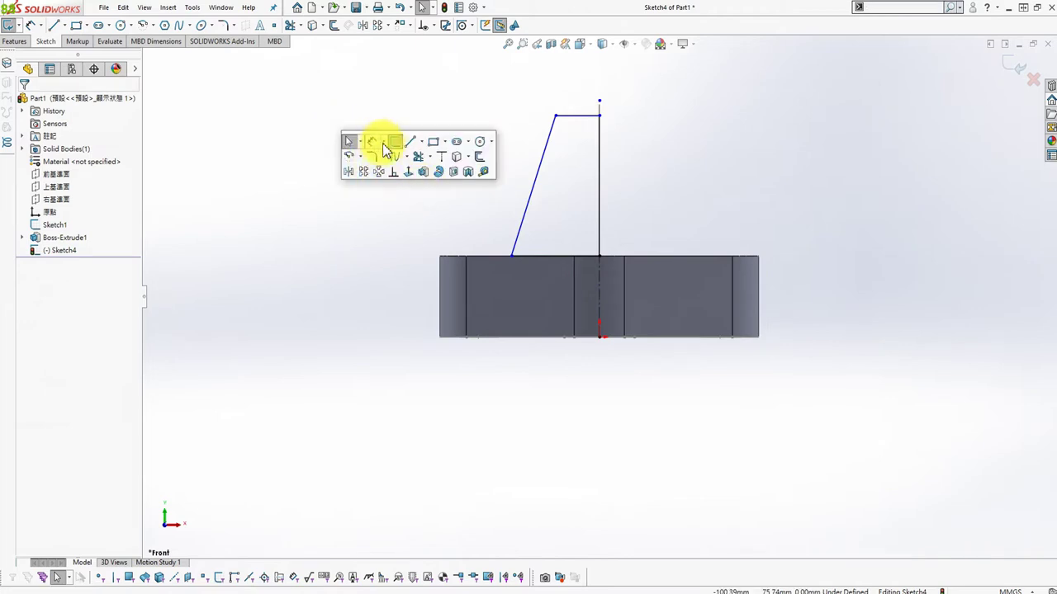
{"action": "left_click", "coordinate": [380, 142]}
{"action": "left_click", "coordinate": [554, 115]}
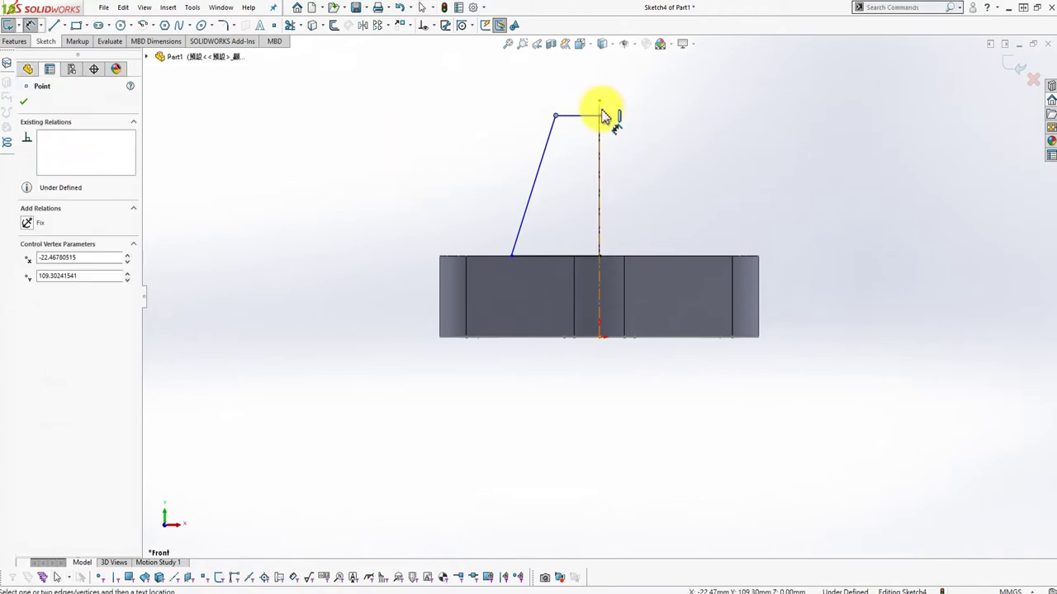
{"action": "left_click", "coordinate": [599, 115]}
{"action": "left_click", "coordinate": [715, 78]}
{"action": "type", "text": "5"}
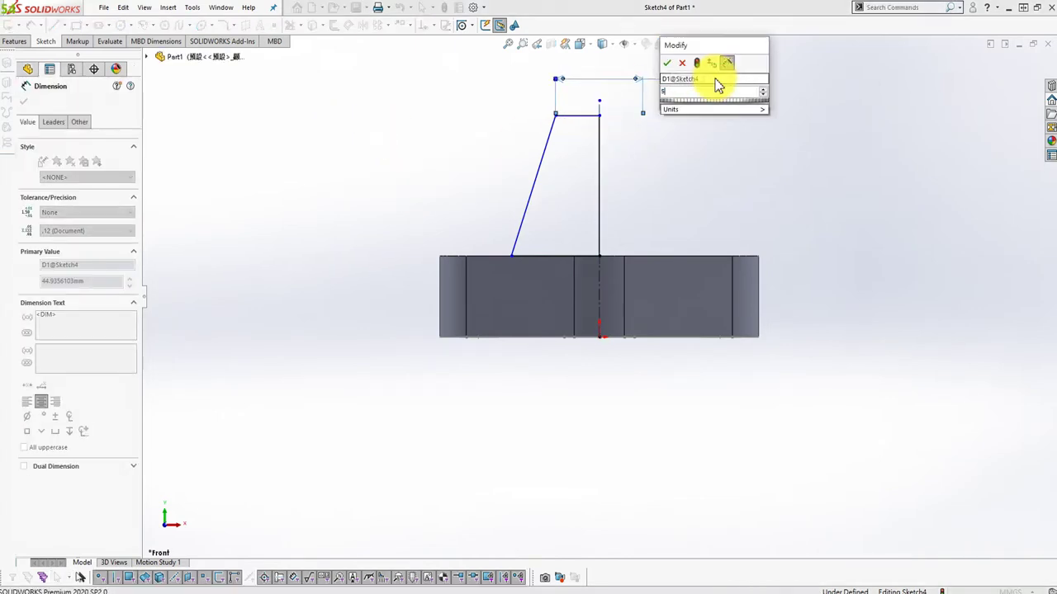
{"action": "key", "text": "Return"}
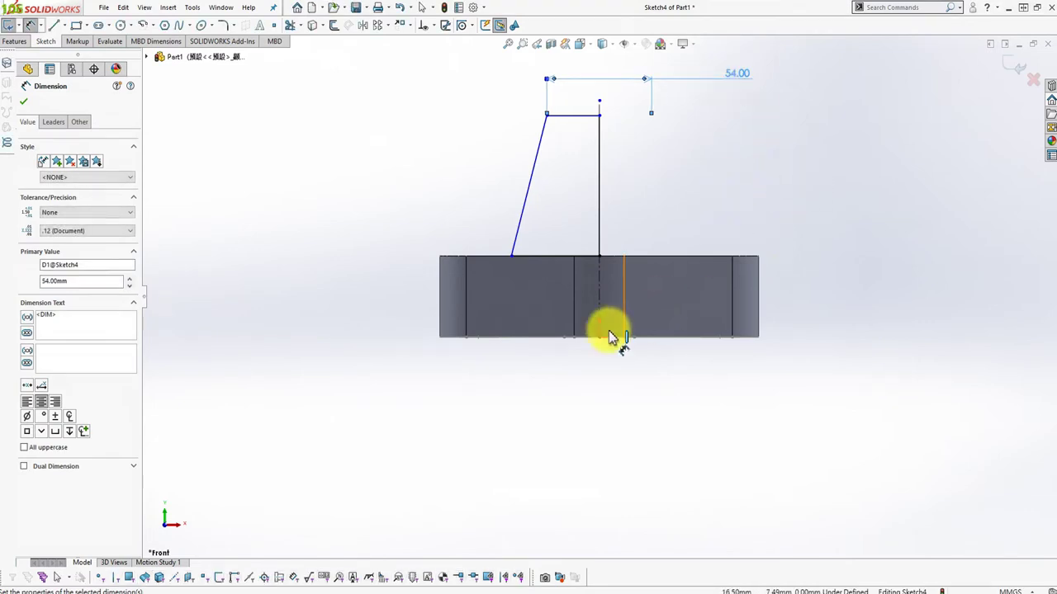
{"action": "left_click", "coordinate": [512, 256]}
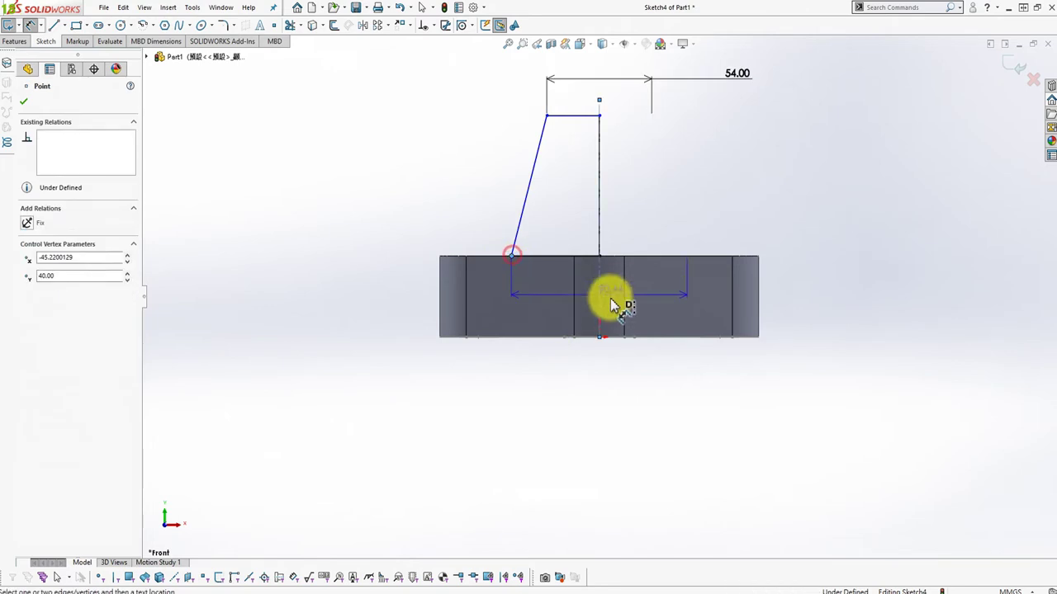
{"action": "left_click", "coordinate": [620, 426]}
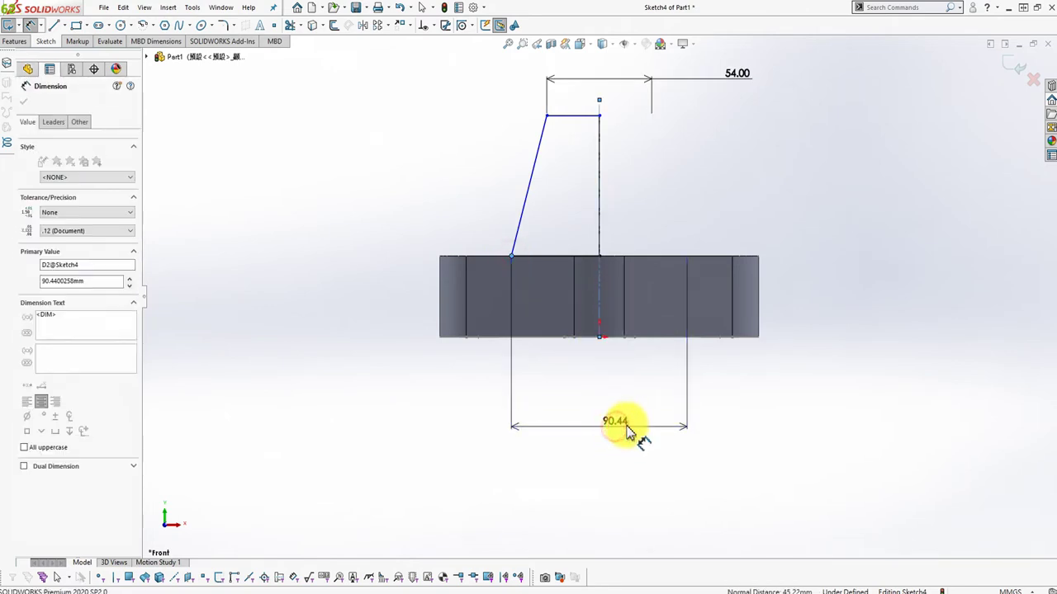
{"action": "type", "text": "8"}
{"action": "type", "text": "80"}
{"action": "key", "text": "Return"}
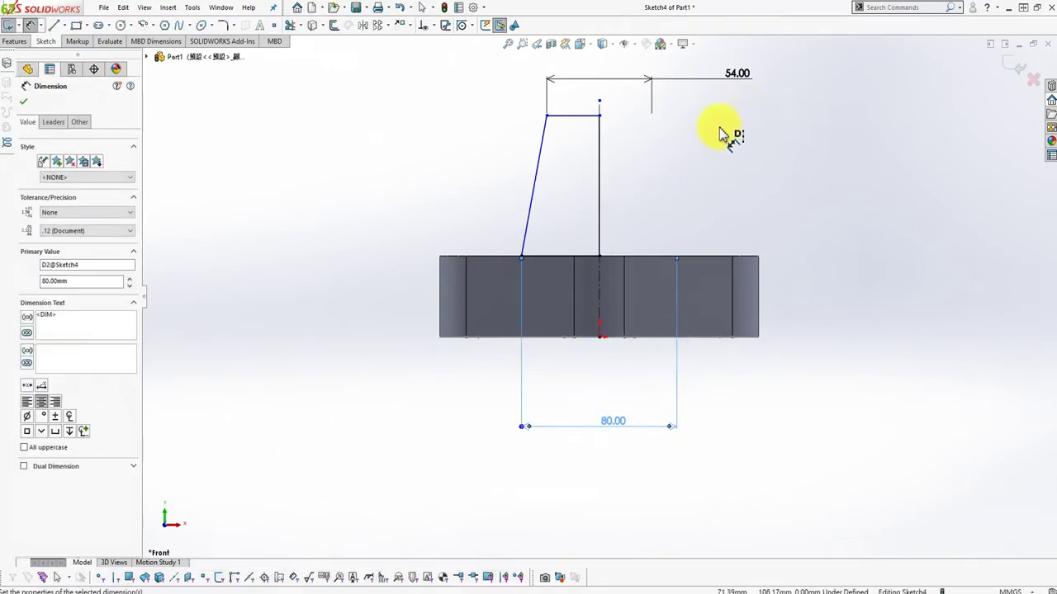
- Dimension the profile's height 90 from its top line to the plate's bottom
{"action": "left_click", "coordinate": [582, 116]}
{"action": "left_click", "coordinate": [758, 338]}
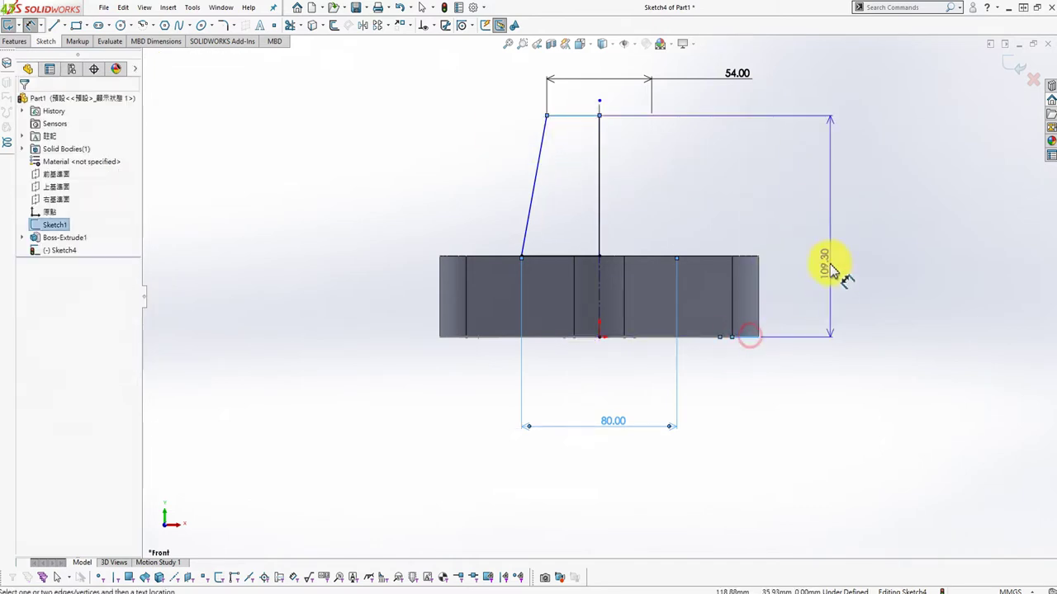
{"action": "left_click", "coordinate": [832, 264]}
{"action": "type", "text": "0"}
{"action": "key", "text": "Return"}
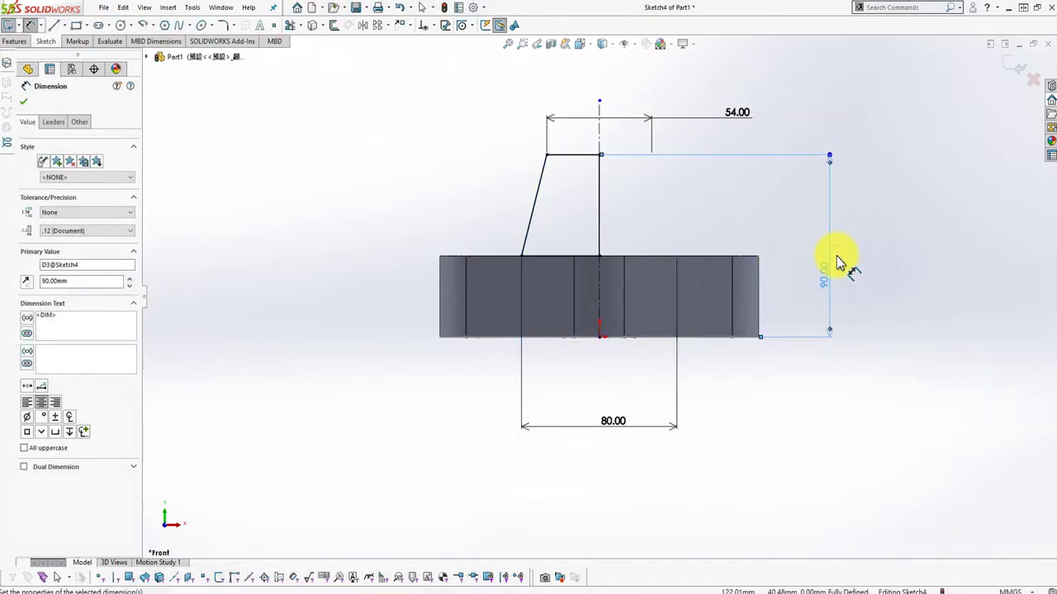
{"action": "scroll", "coordinate": [652, 240], "scroll_direction": "down", "scroll_amount": 1}
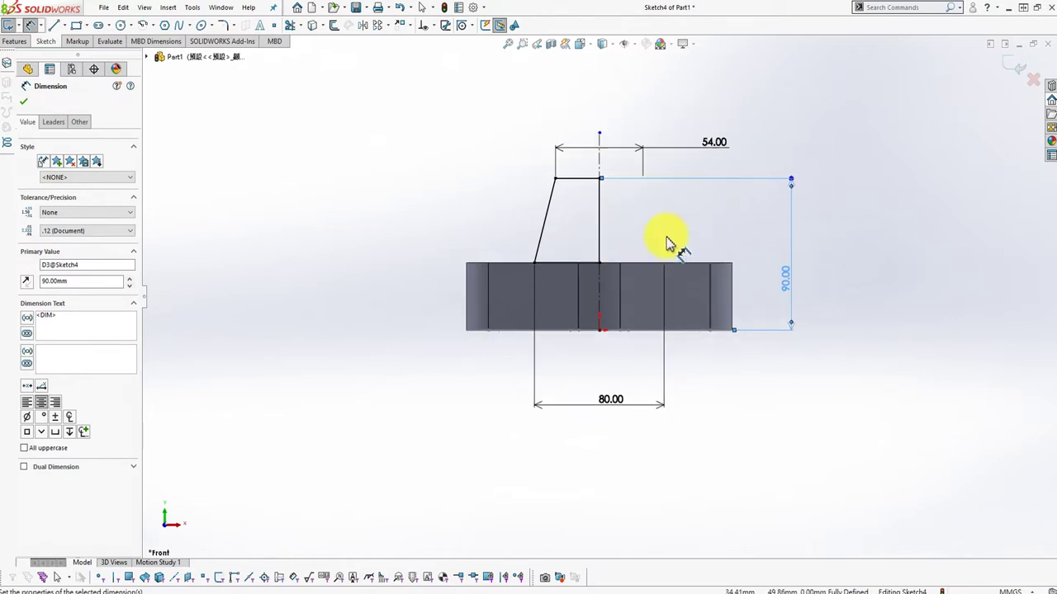
{"action": "key", "text": "s"}
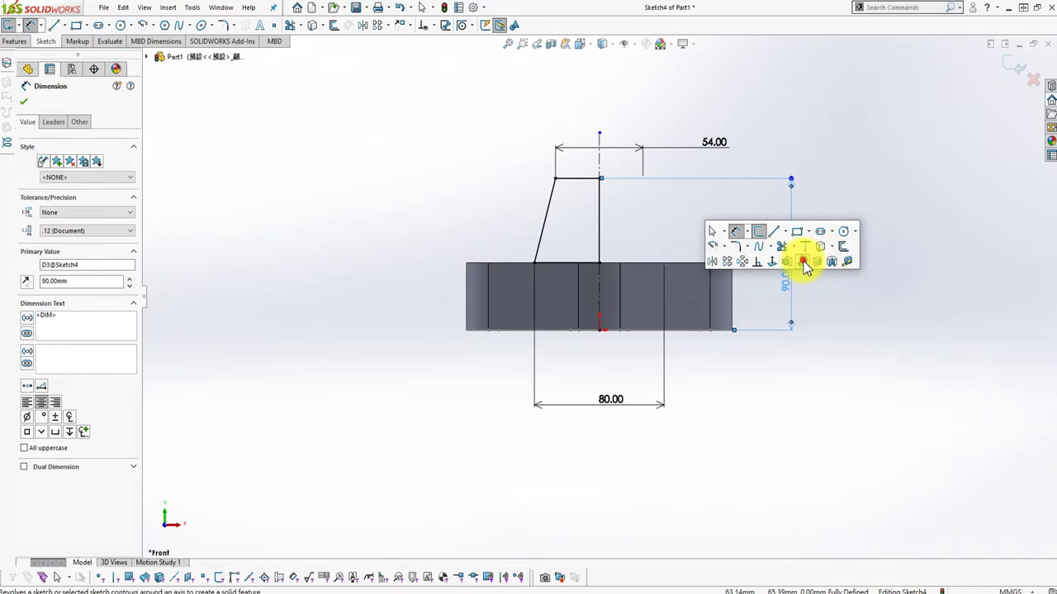
{"action": "left_click", "coordinate": [801, 262]}
- Accept the 360° revolve and orbit the view to inspect the cone boss
{"action": "left_click", "coordinate": [24, 101]}
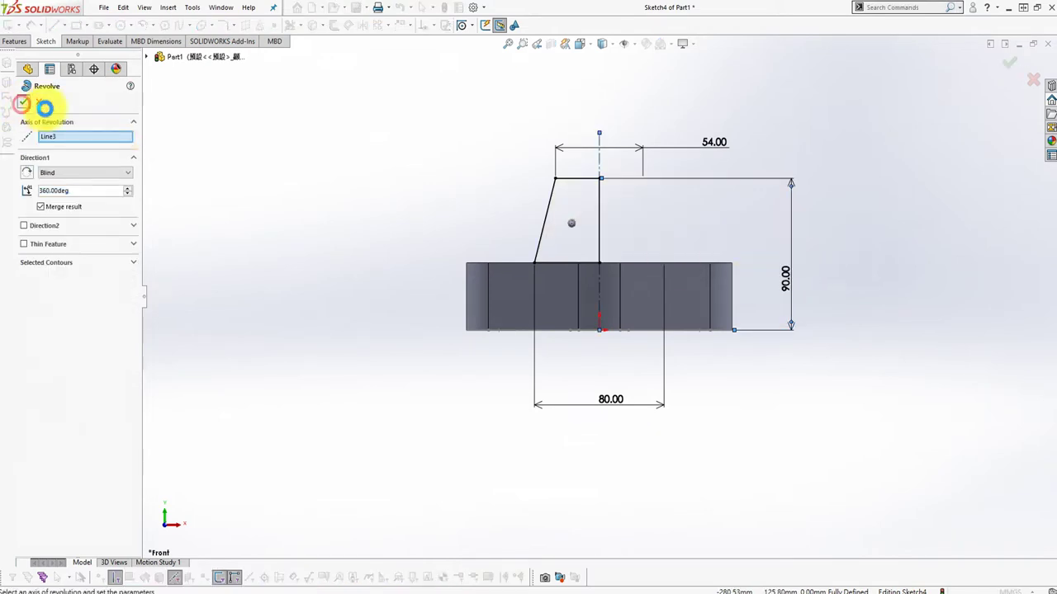
{"action": "middle_click_drag", "start_coordinate": [664, 216], "coordinate": [653, 318]}
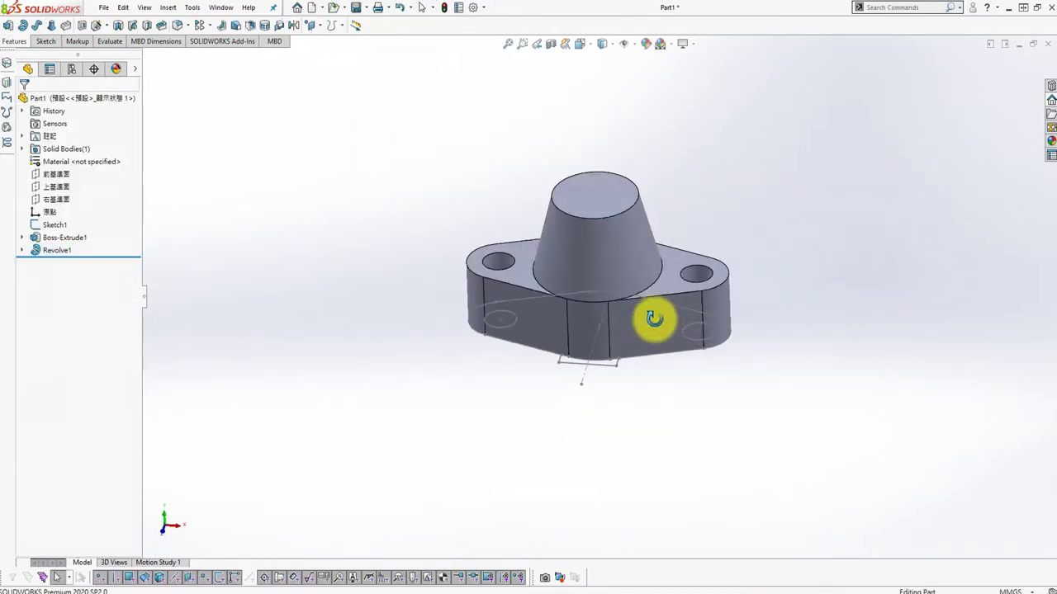
{"action": "middle_click_drag", "start_coordinate": [652, 256], "coordinate": [581, 307]}
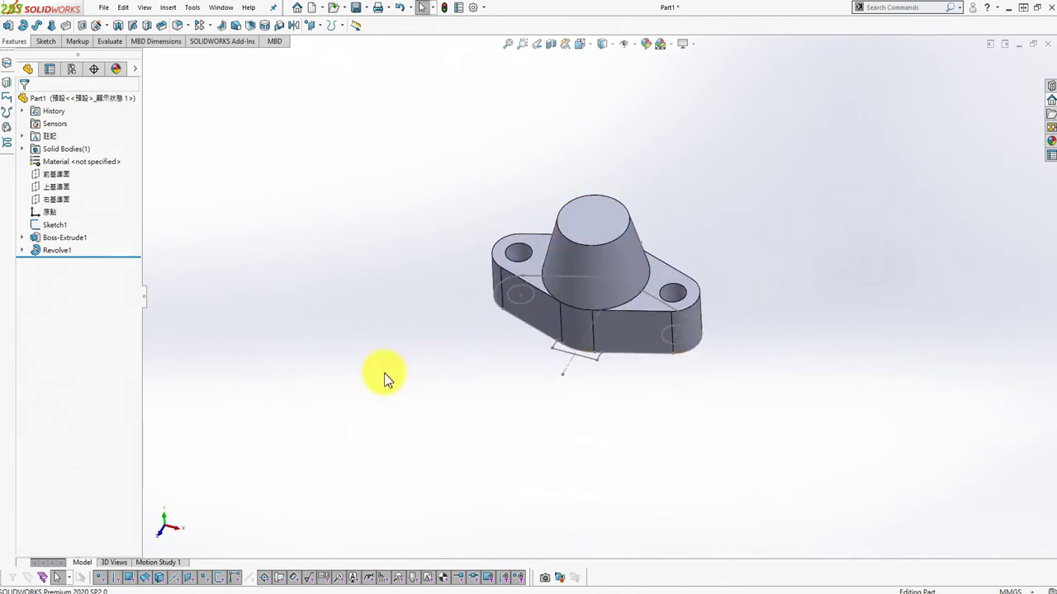
{"action": "middle_click_drag", "start_coordinate": [358, 413], "coordinate": [374, 343]}
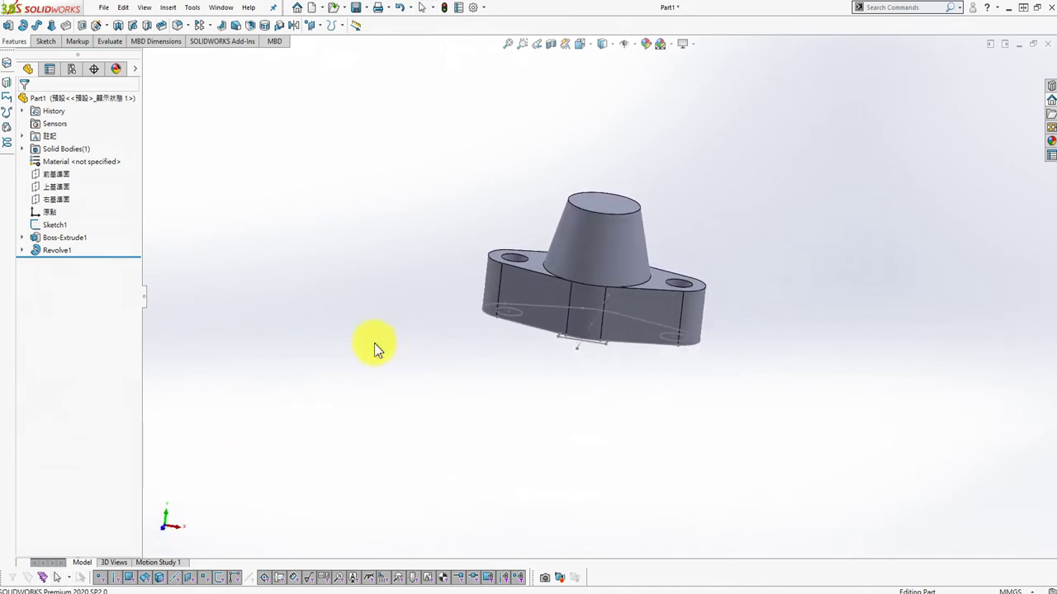
{"action": "left_click", "coordinate": [50, 179]}
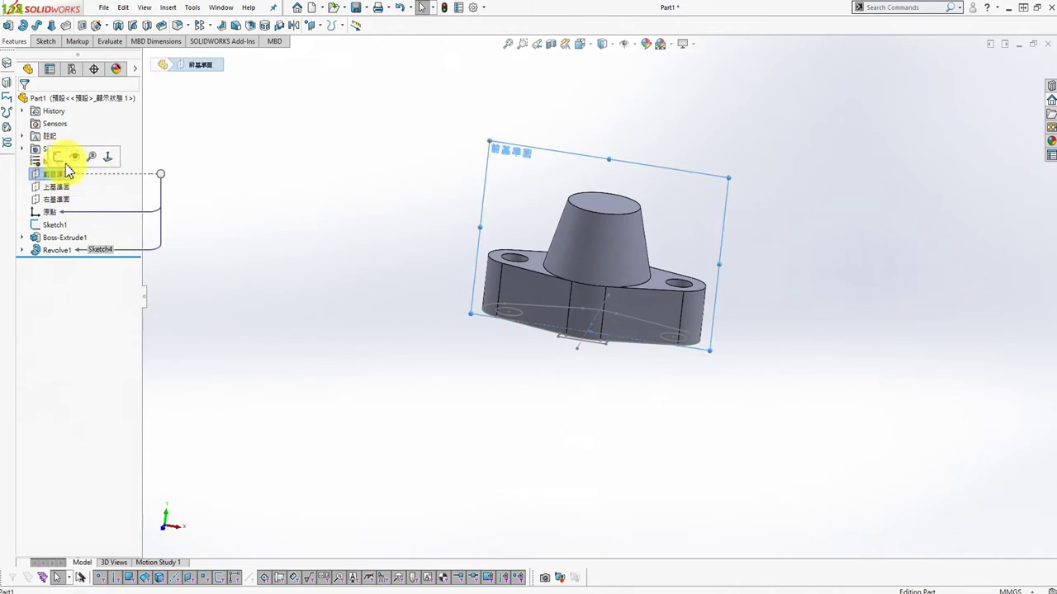
- Open a Front Plane sketch viewed Normal To and choose the Center Rectangle tool
{"action": "left_click", "coordinate": [54, 157]}
{"action": "key", "text": "s"}
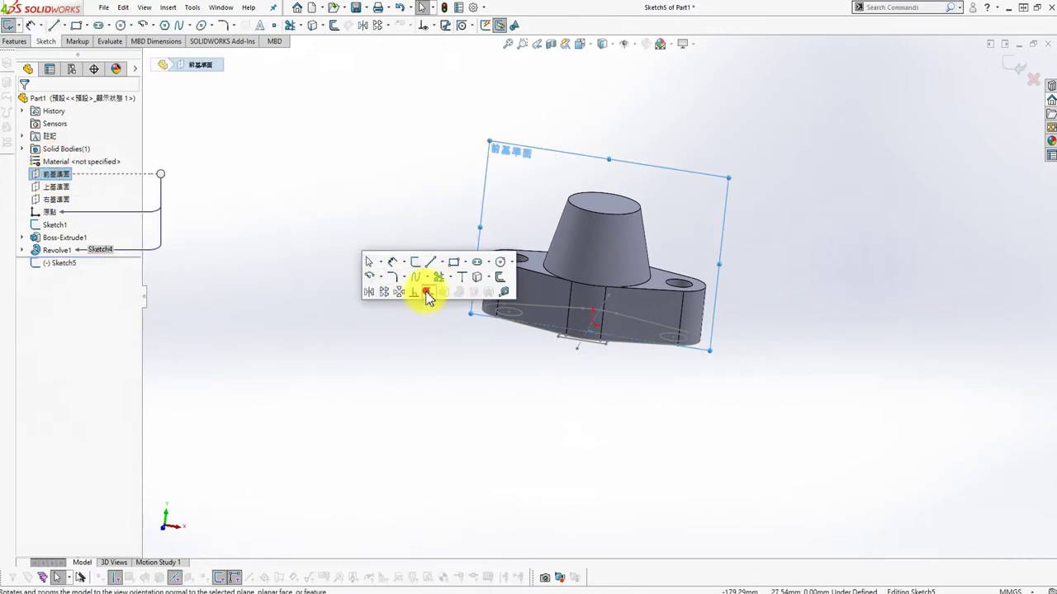
{"action": "left_click", "coordinate": [424, 288]}
{"action": "key", "text": "s"}
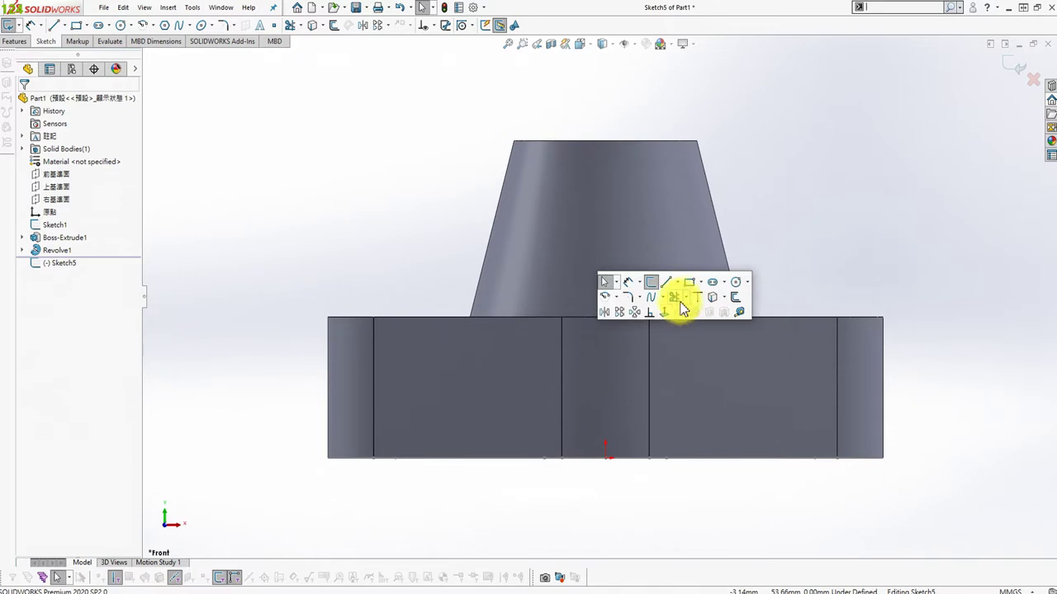
{"action": "left_click", "coordinate": [702, 284]}
{"action": "left_click", "coordinate": [693, 312]}
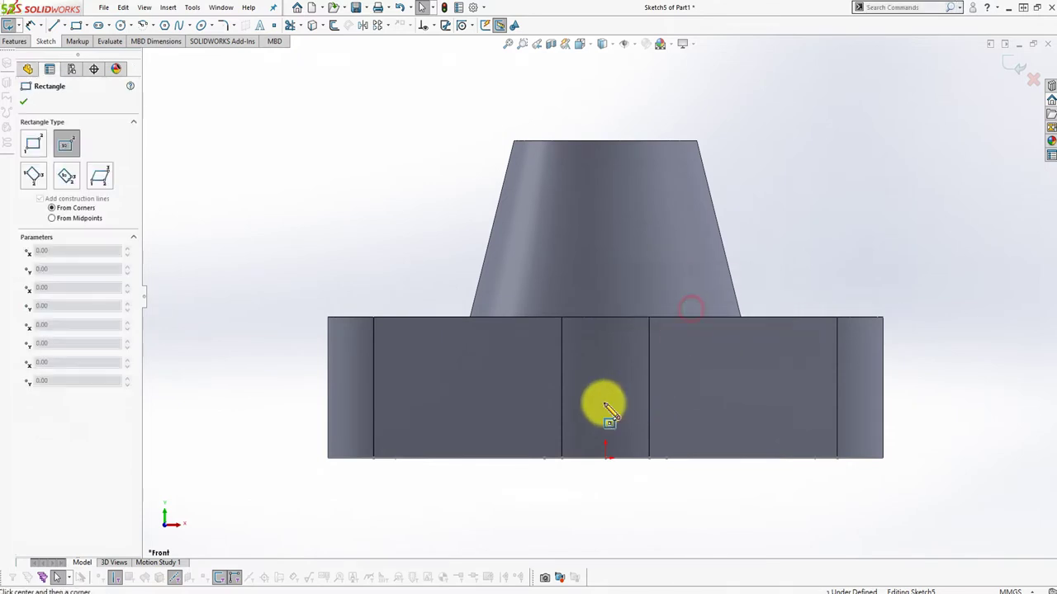
{"action": "left_click", "coordinate": [592, 389]}
{"action": "key", "text": "Escape"}
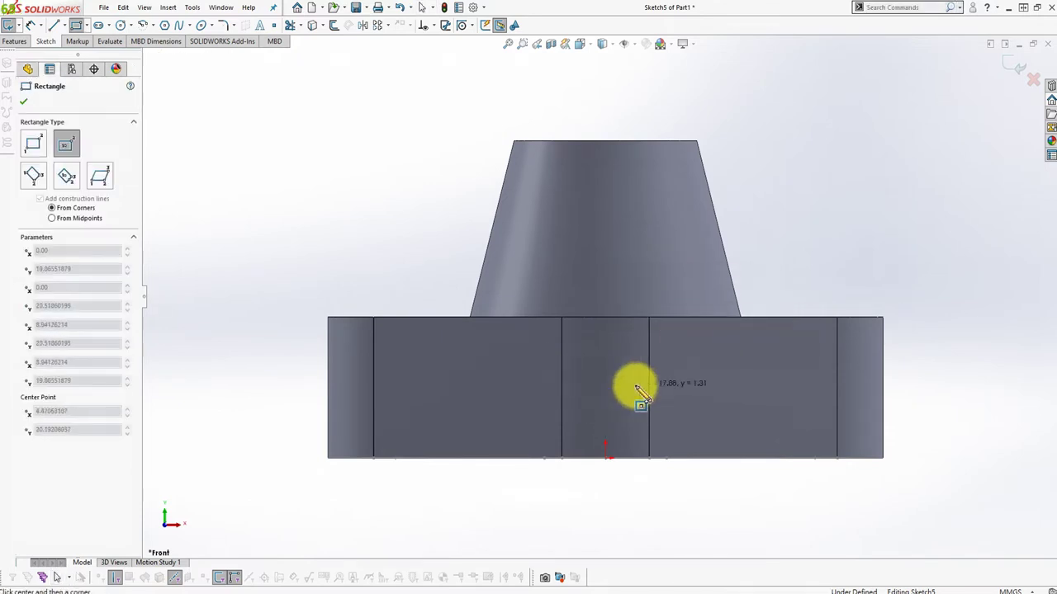
{"action": "key", "text": "Escape"}
- Draw a centre rectangle across the plate's front face
{"action": "key", "text": "s"}
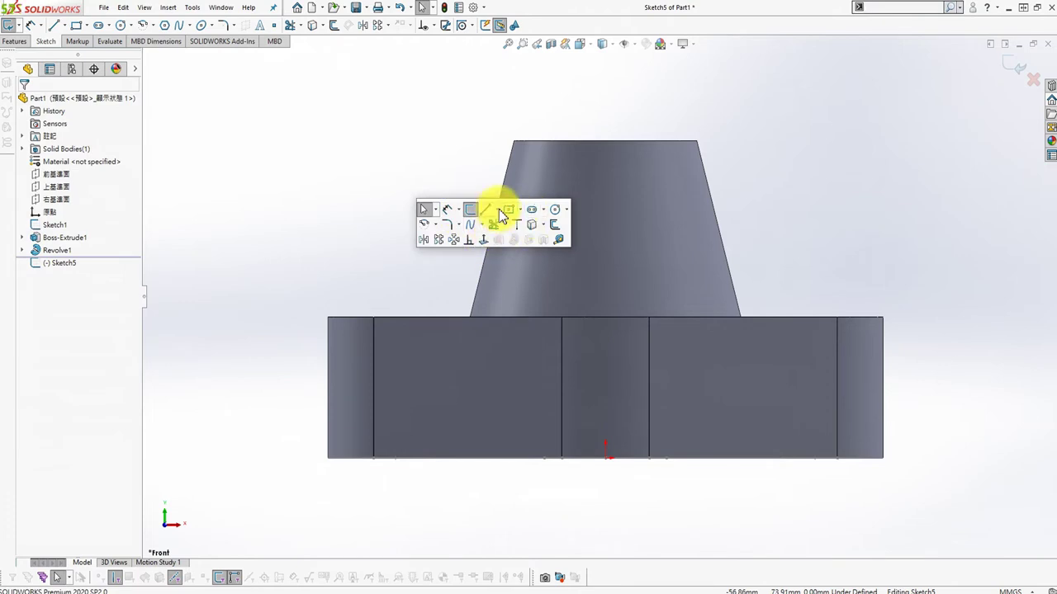
{"action": "left_click", "coordinate": [523, 209]}
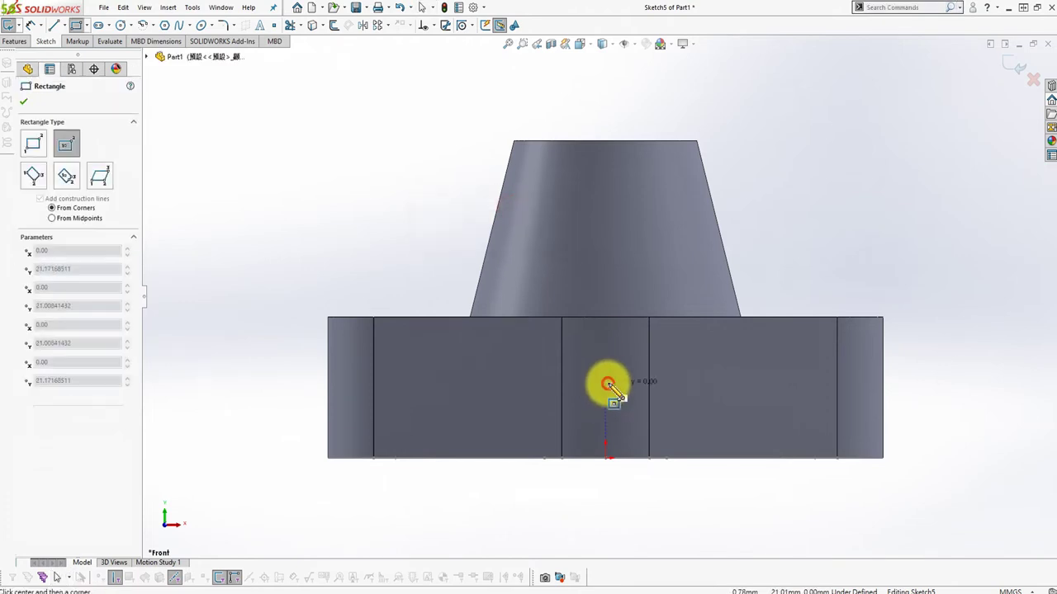
{"action": "left_click", "coordinate": [608, 385]}
{"action": "left_click", "coordinate": [484, 353]}
{"action": "key", "text": "s"}
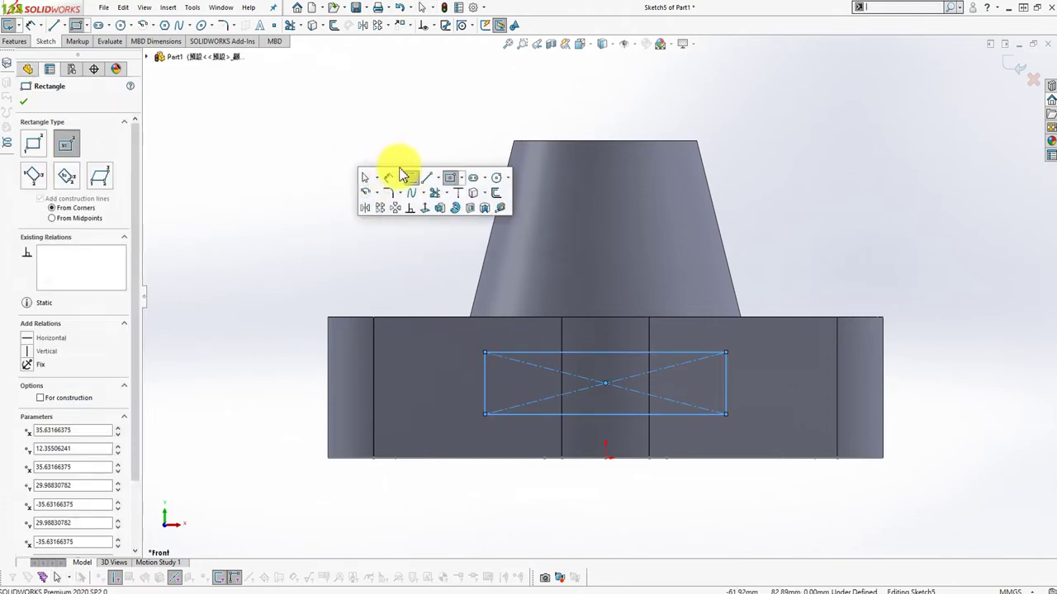
{"action": "key", "text": "Escape"}
- Add a Vertical relation between the rectangle centre and the origin
{"action": "left_click", "coordinate": [604, 384]}
{"action": "left_click", "coordinate": [607, 462]}
{"action": "left_click", "coordinate": [29, 302]}
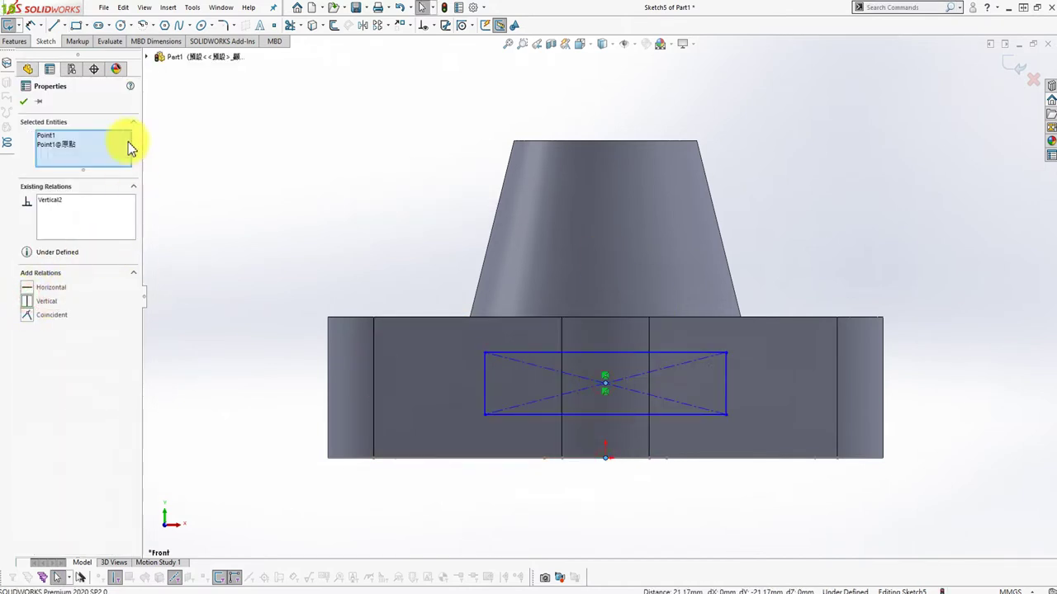
{"action": "left_click", "coordinate": [25, 106]}
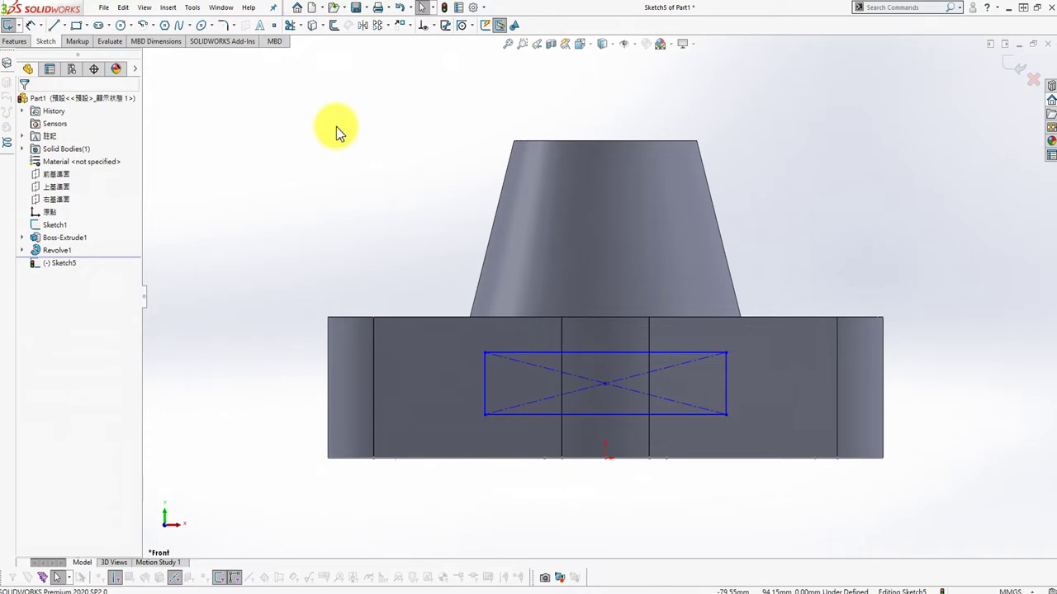
{"action": "key", "text": "s"}
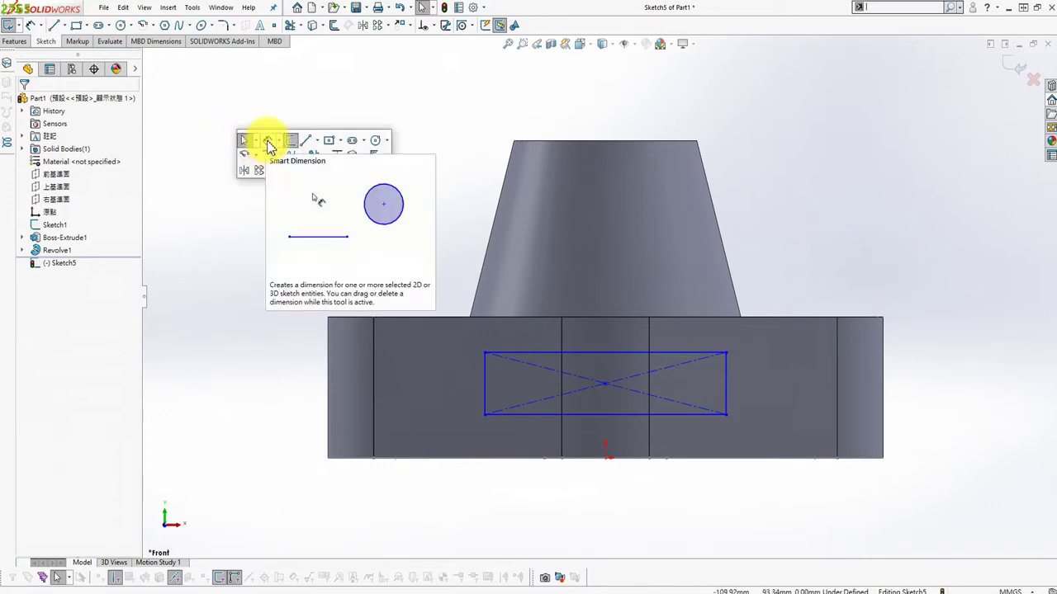
{"action": "left_click", "coordinate": [267, 140]}
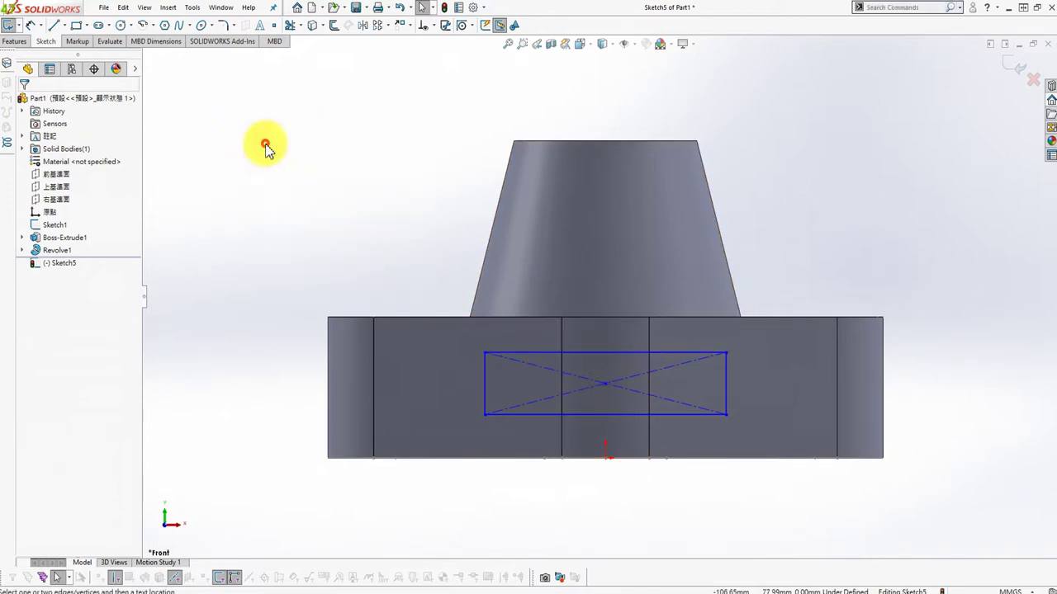
- Dimension the rectangle's top edge to a 36 mm width
{"action": "left_click", "coordinate": [594, 353]}
{"action": "left_click", "coordinate": [831, 177]}
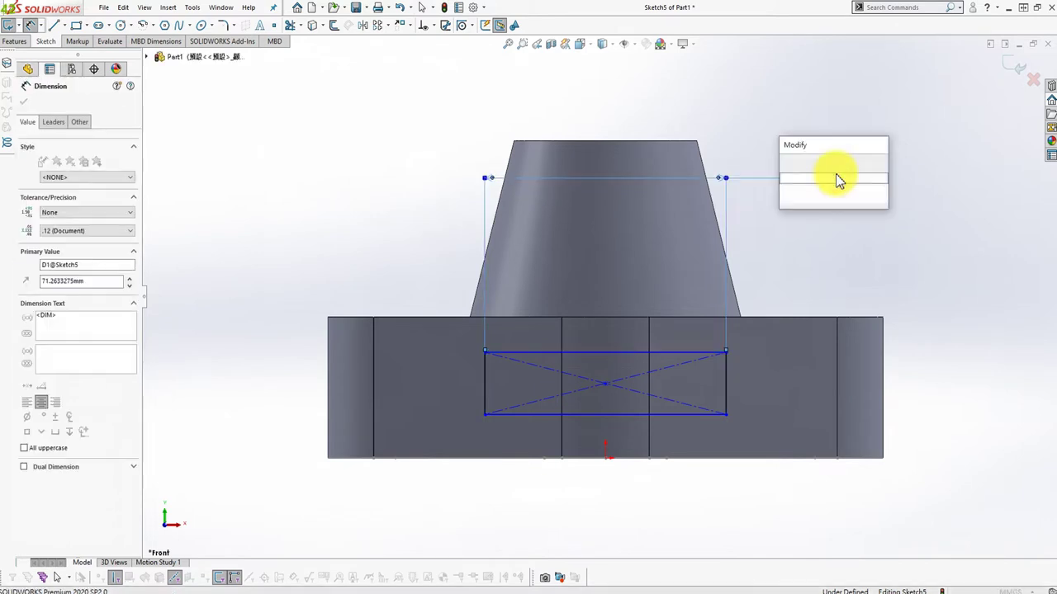
{"action": "type", "text": "36"}
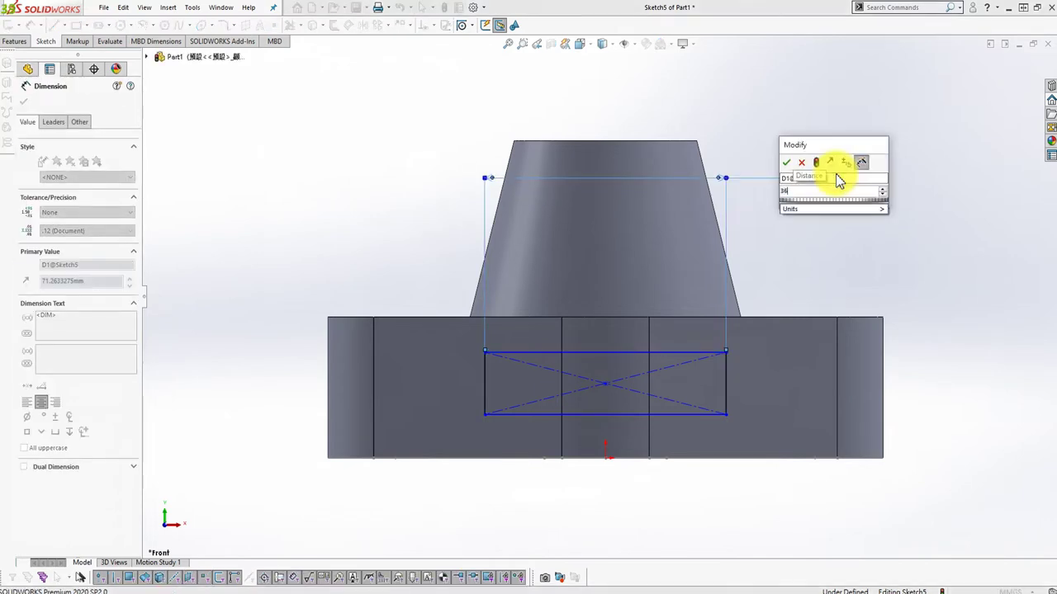
{"action": "key", "text": "Return"}
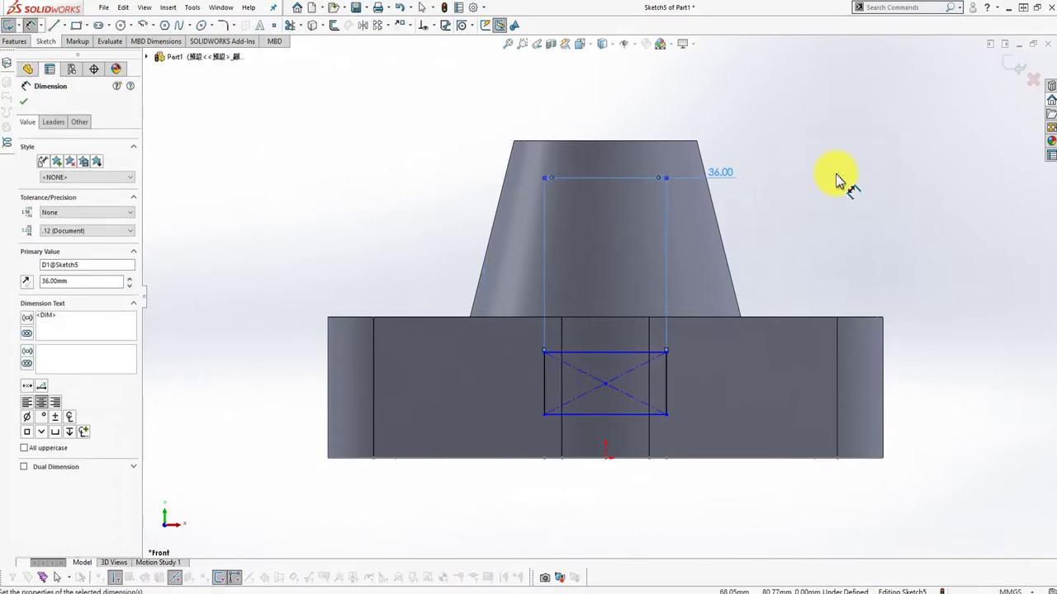
- Set the rectangle centre 18 mm above the plate's bottom edge
{"action": "left_click", "coordinate": [605, 388]}
{"action": "left_click", "coordinate": [753, 459]}
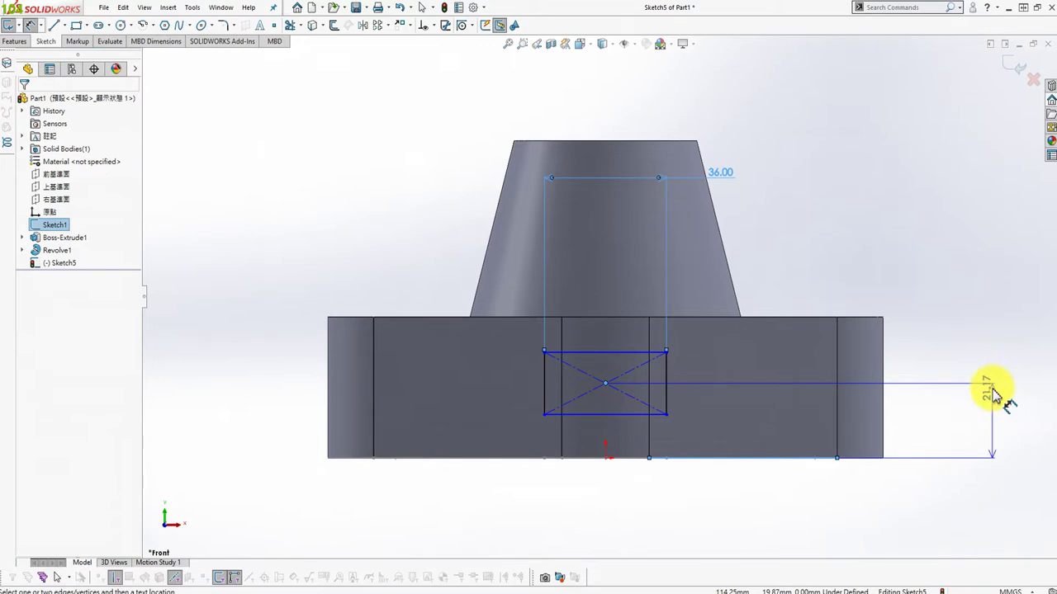
{"action": "left_click", "coordinate": [993, 392]}
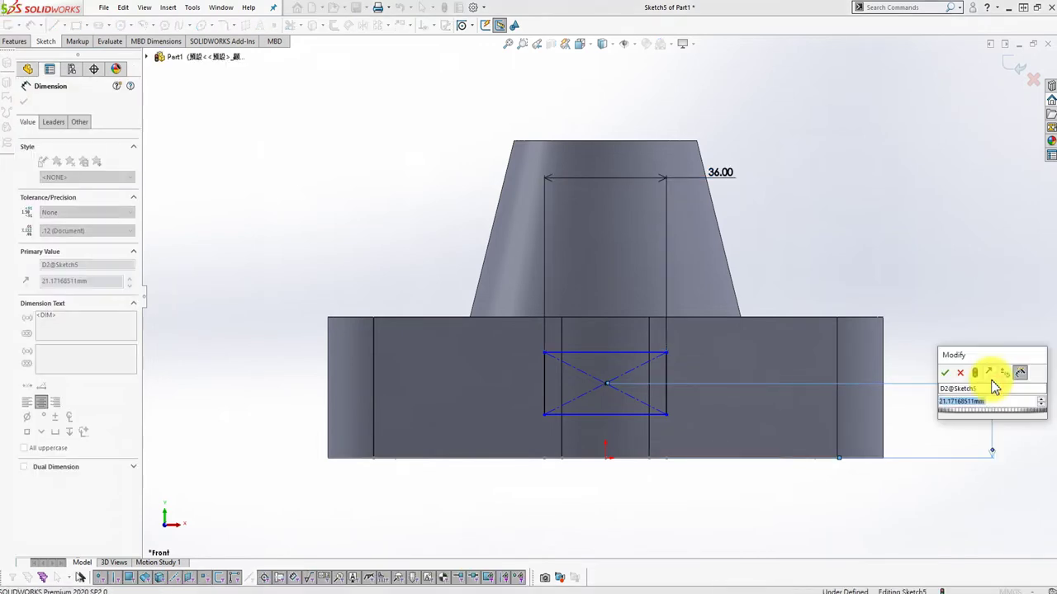
{"action": "type", "text": "1"}
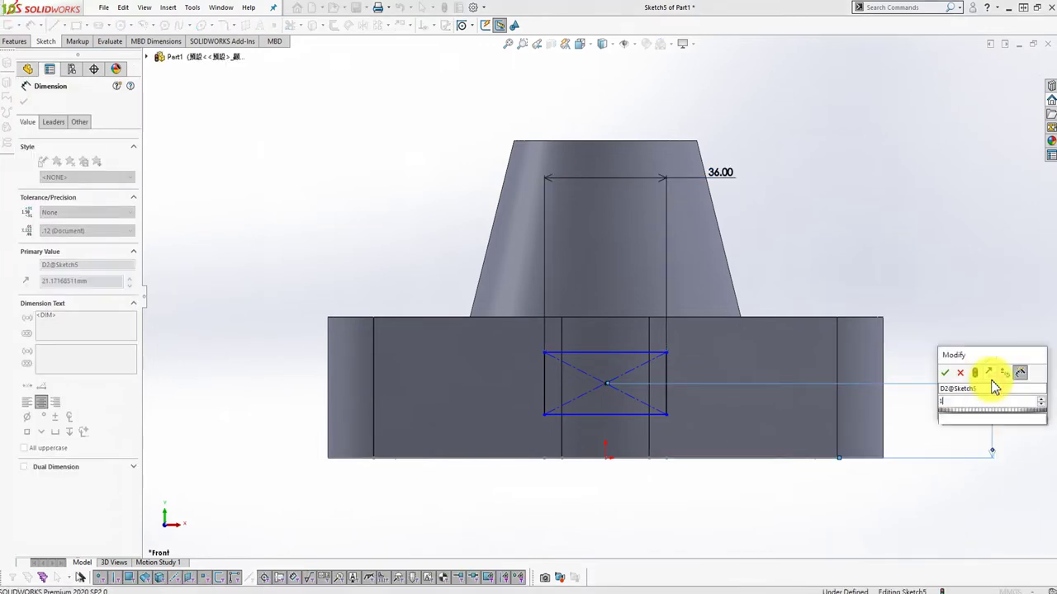
{"action": "key", "text": "ctrl+z"}
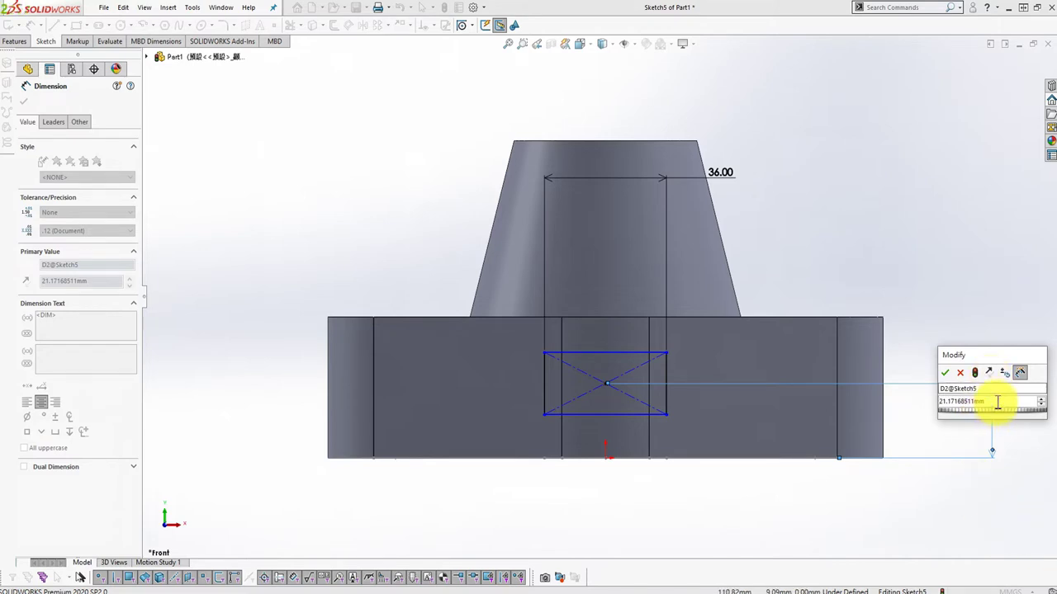
{"action": "double_click", "coordinate": [990, 401]}
{"action": "type", "text": "18"}
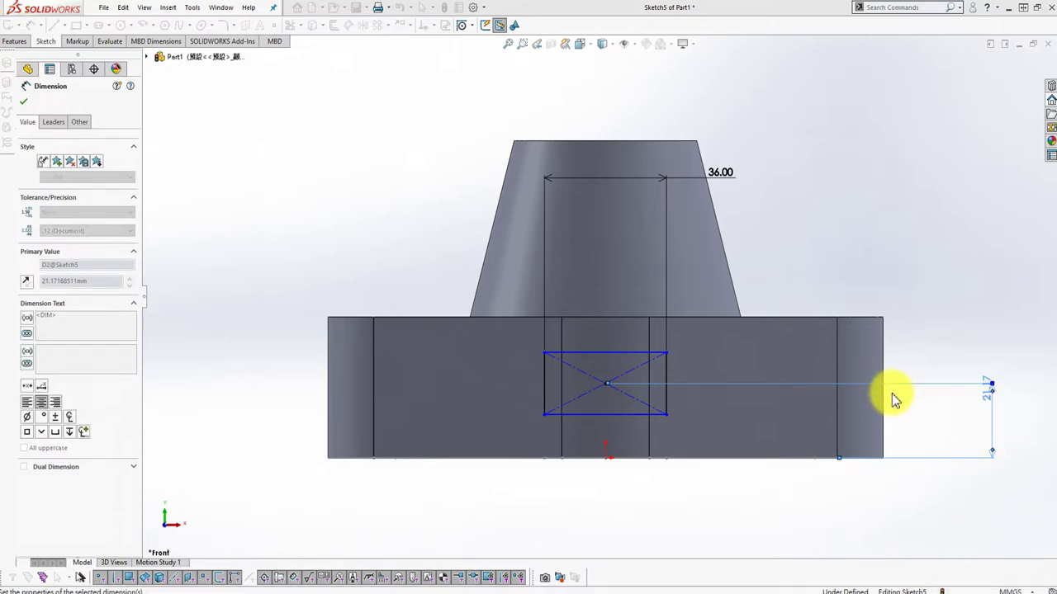
{"action": "key", "text": "Return"}
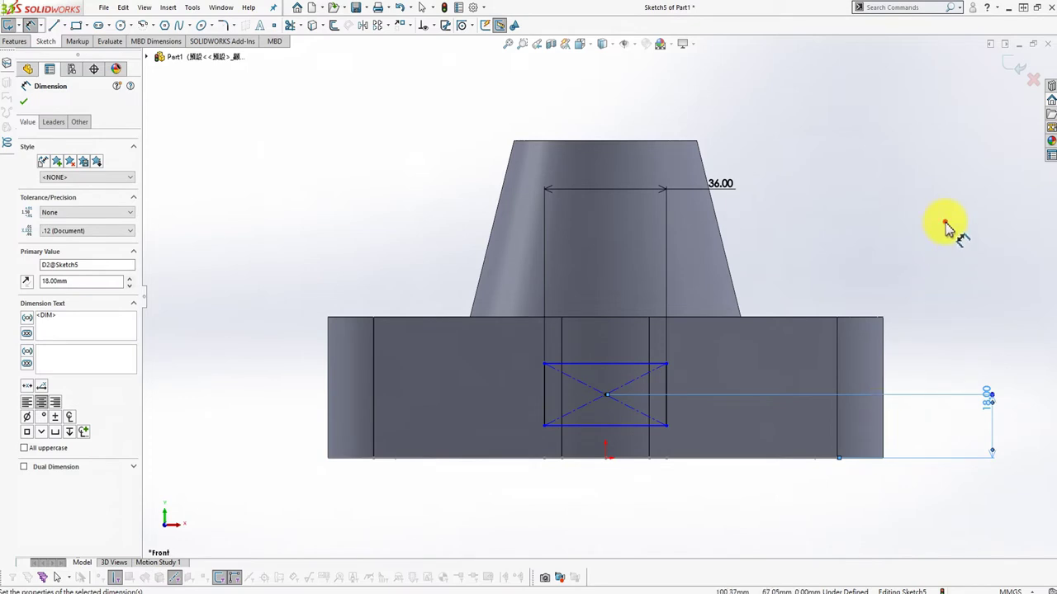
{"action": "left_click", "coordinate": [947, 230]}
- Cancel the redundant 36 width dimension on the rectangle's bottom edge
{"action": "left_click", "coordinate": [637, 426]}
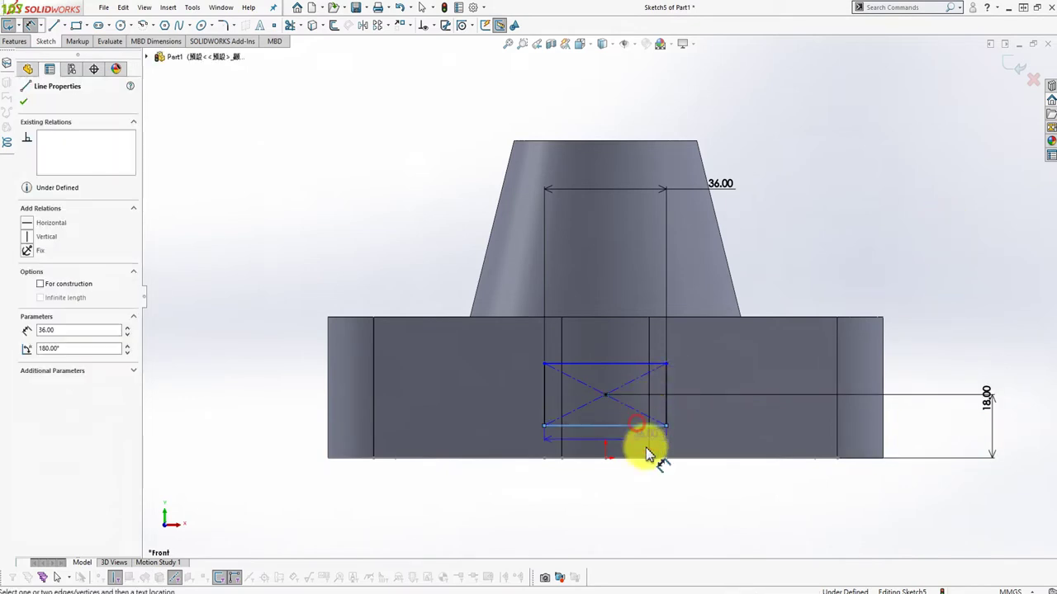
{"action": "left_click", "coordinate": [609, 510]}
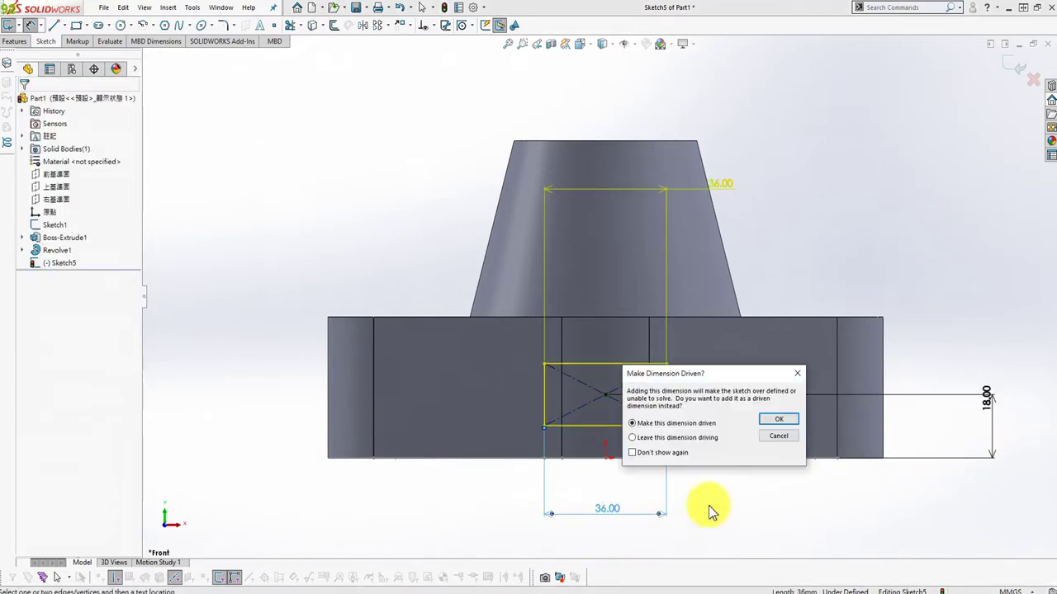
{"action": "left_click", "coordinate": [791, 439]}
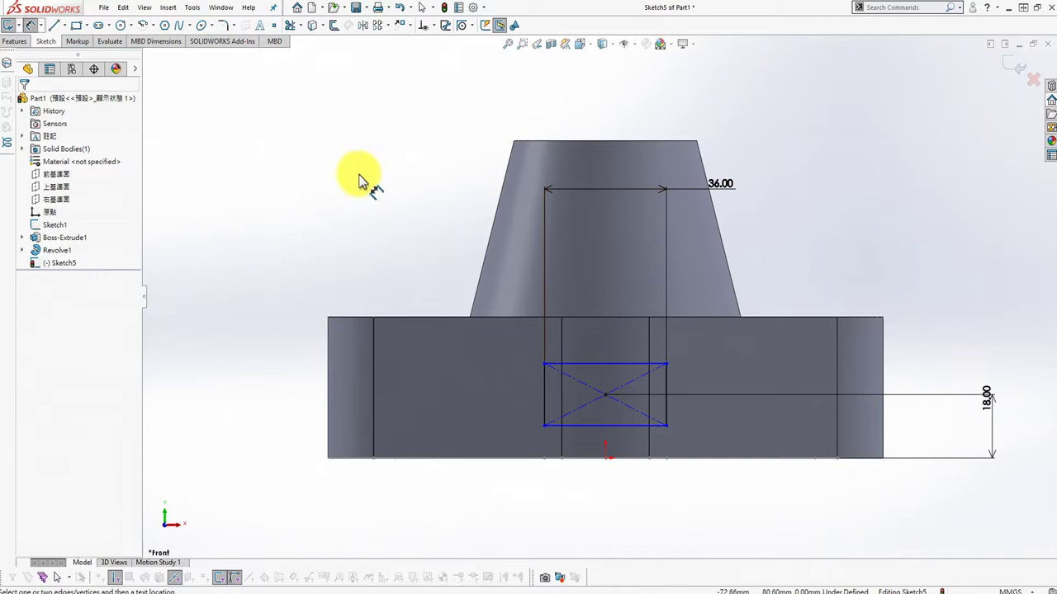
{"action": "left_click", "coordinate": [89, 27]}
- Draw a small centre rectangle inside the tab outline and dimension its top edge to 18 mm
{"action": "left_click", "coordinate": [99, 52]}
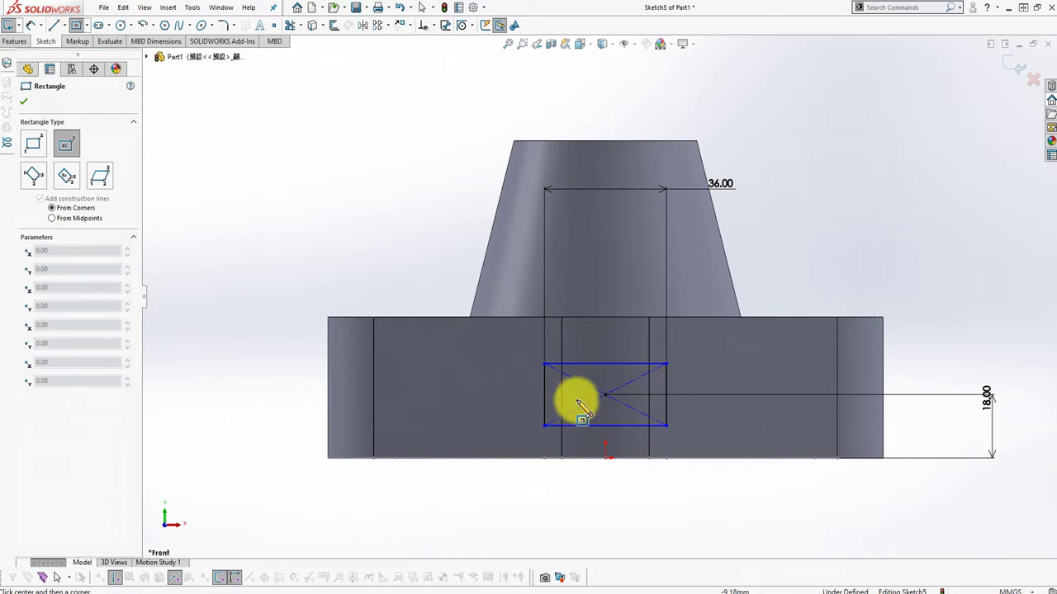
{"action": "left_click", "coordinate": [605, 397]}
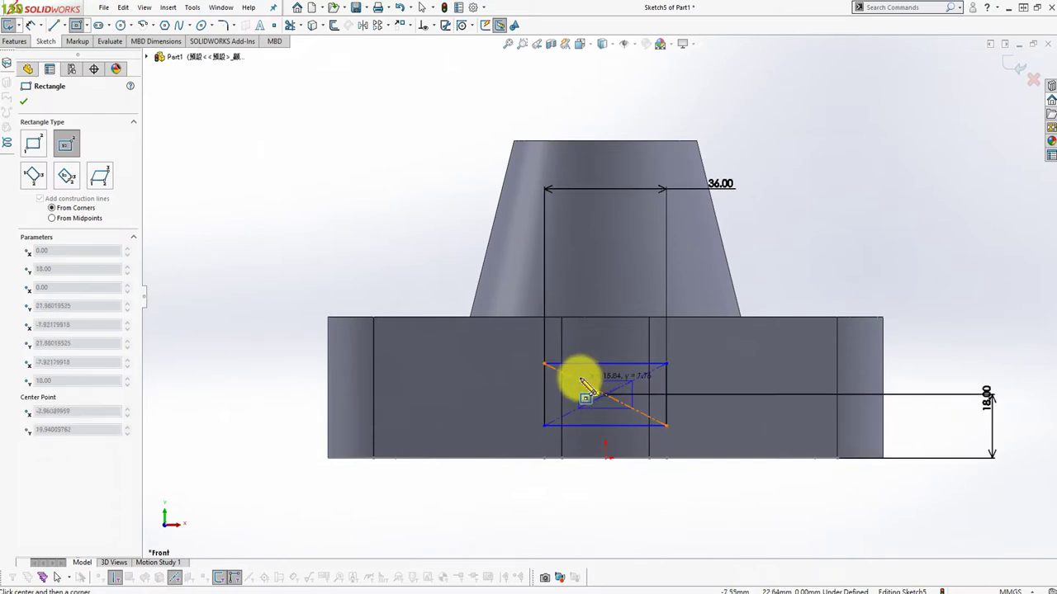
{"action": "left_click", "coordinate": [578, 381]}
{"action": "key", "text": "Escape"}
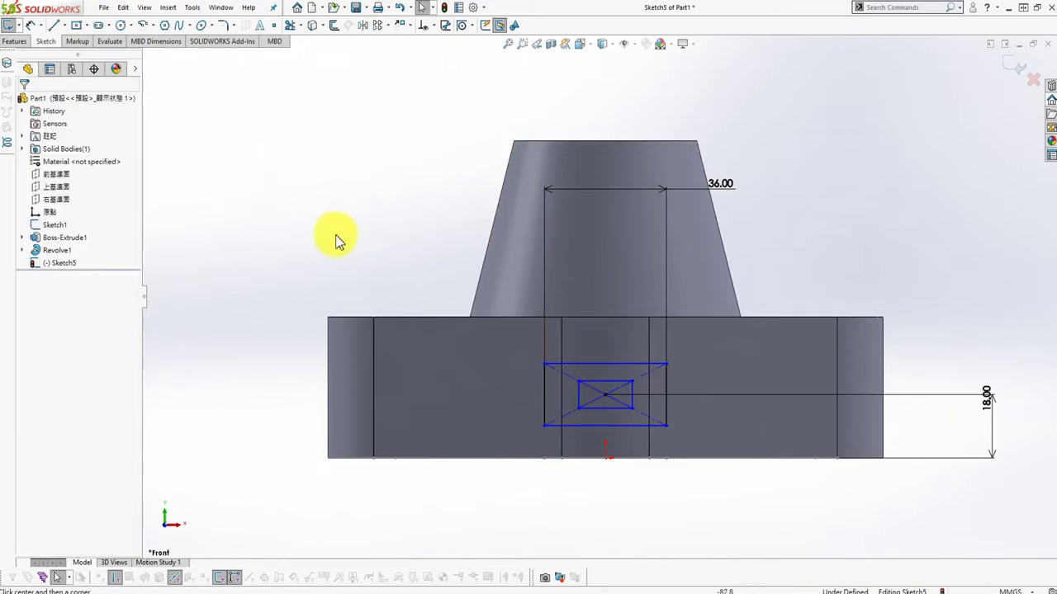
{"action": "key", "text": "s"}
{"action": "left_click", "coordinate": [323, 233]}
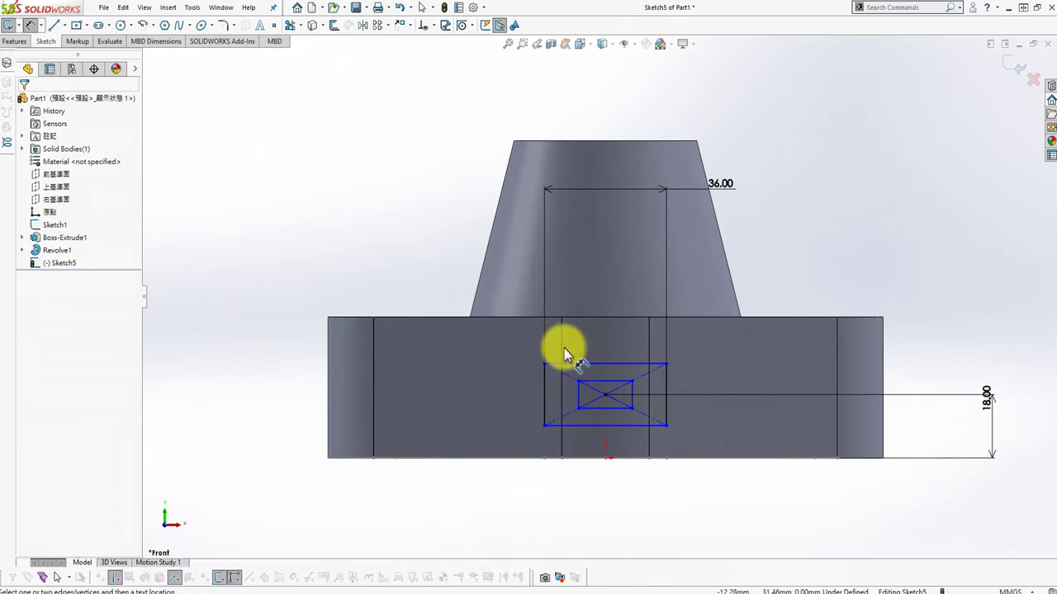
{"action": "left_click", "coordinate": [602, 381]}
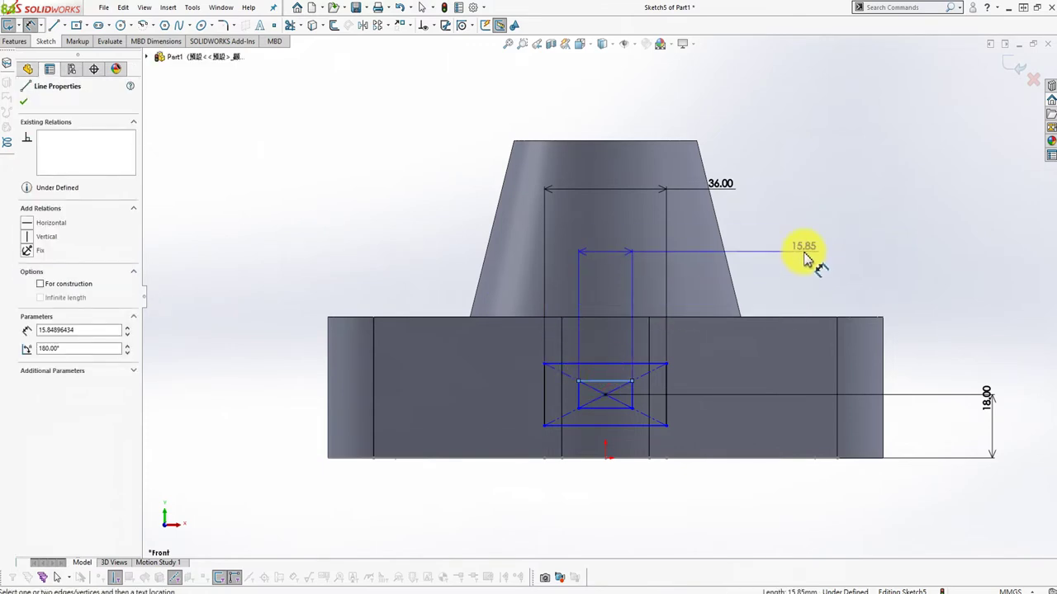
{"action": "left_click", "coordinate": [811, 259]}
{"action": "type", "text": "18"}
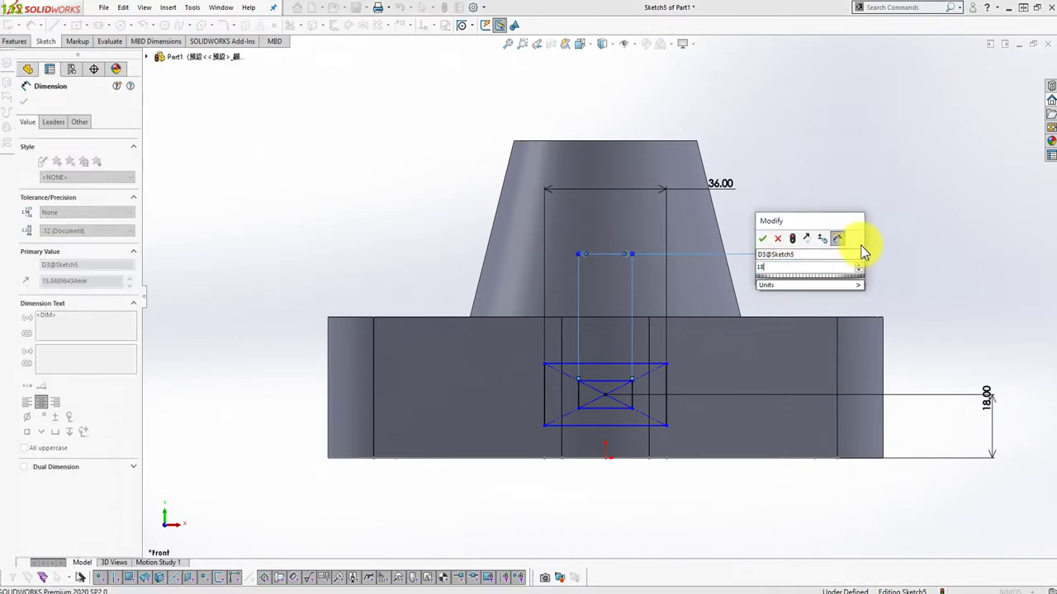
{"action": "key", "text": "Return"}
{"action": "left_click", "coordinate": [913, 178]}
{"action": "key", "text": "Escape"}
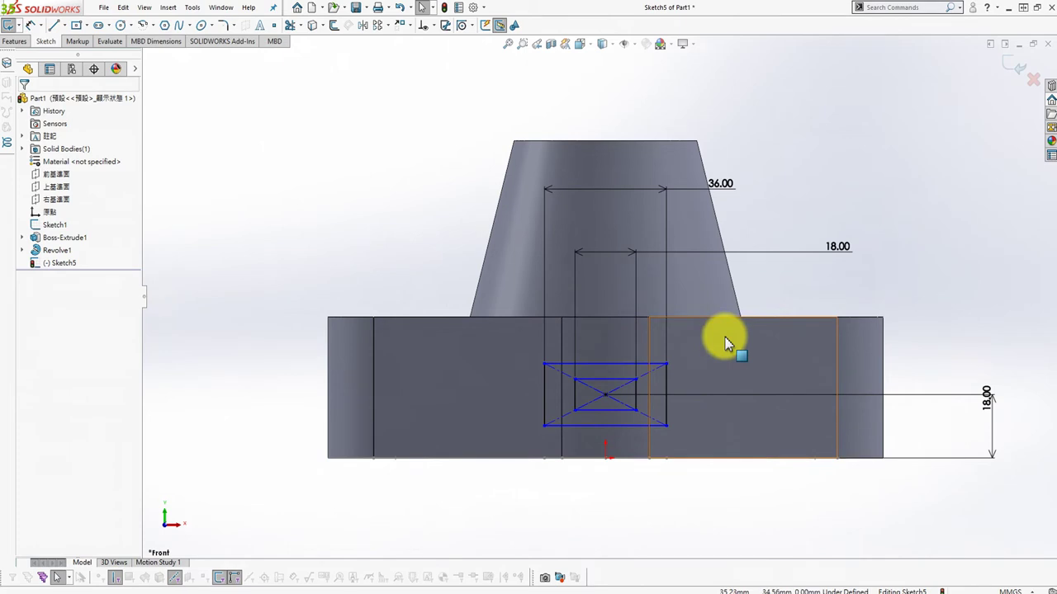
- Raise the inner rectangle's bottom edge and make its top and left edges Equal
{"action": "left_click_drag", "start_coordinate": [580, 407], "coordinate": [575, 396]}
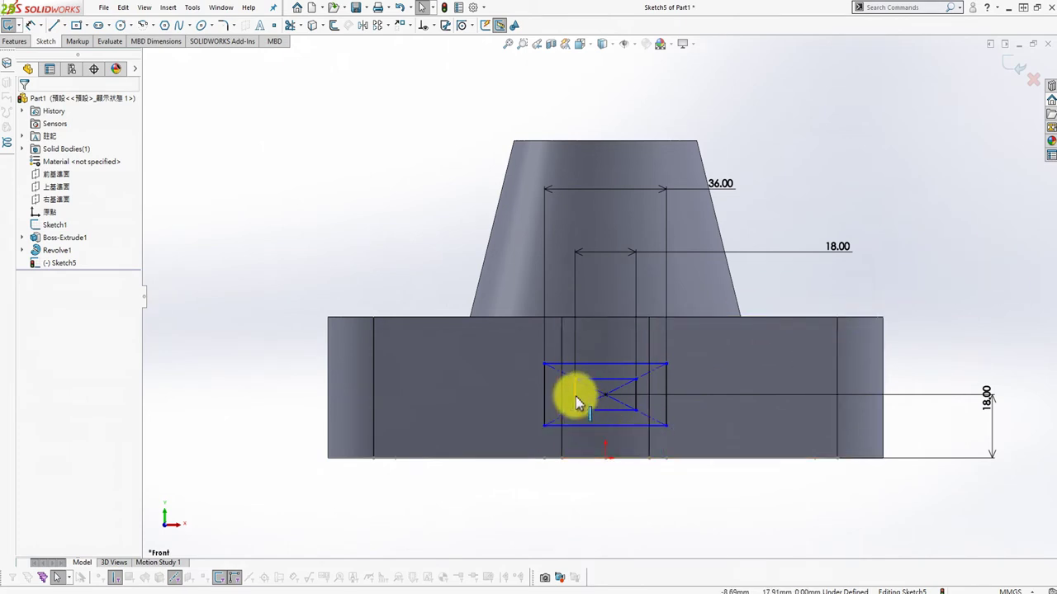
{"action": "left_click", "coordinate": [575, 396]}
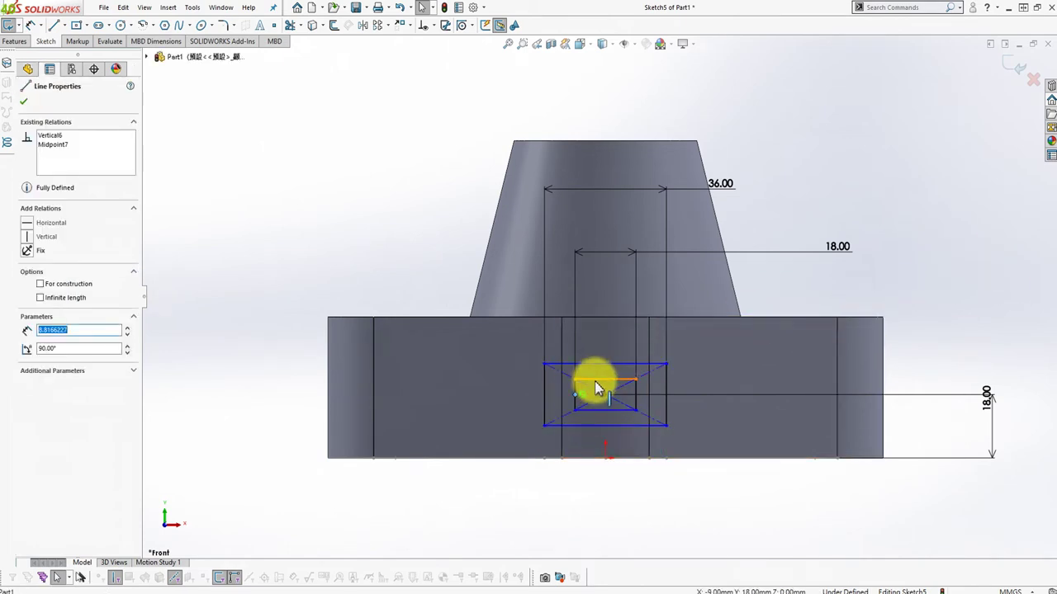
{"action": "left_click", "coordinate": [599, 379], "text": "ctrl"}
{"action": "key", "text": "Escape"}
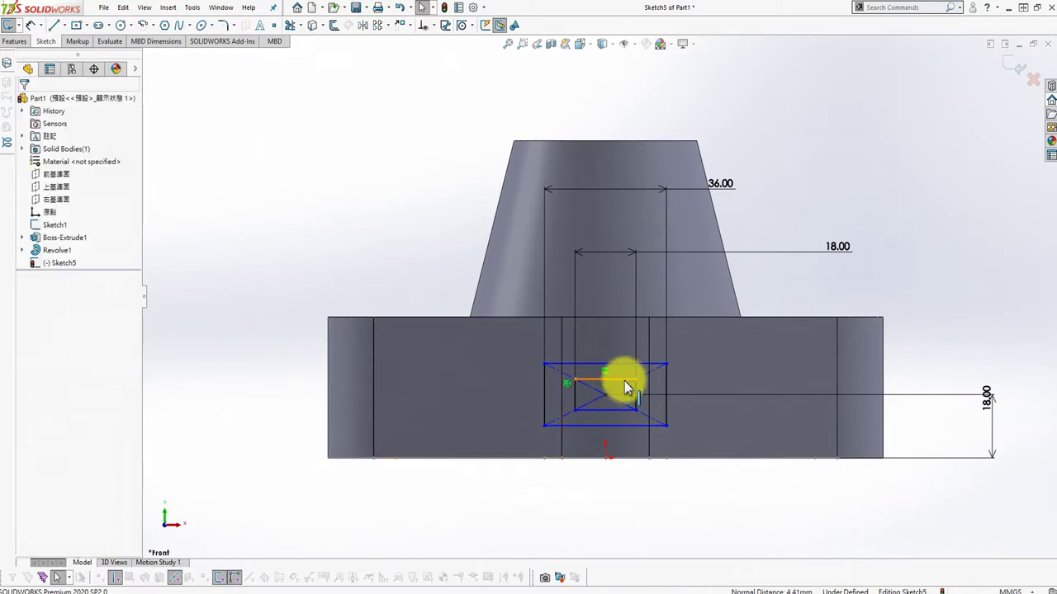
{"action": "left_click", "coordinate": [604, 383]}
{"action": "left_click", "coordinate": [576, 401], "text": "ctrl"}
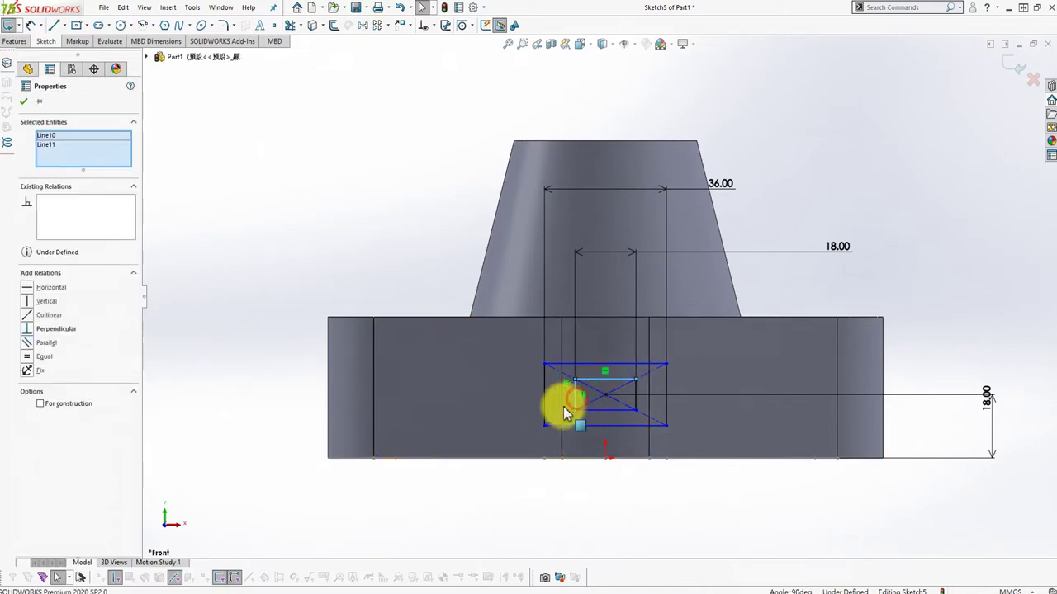
{"action": "left_click", "coordinate": [28, 356]}
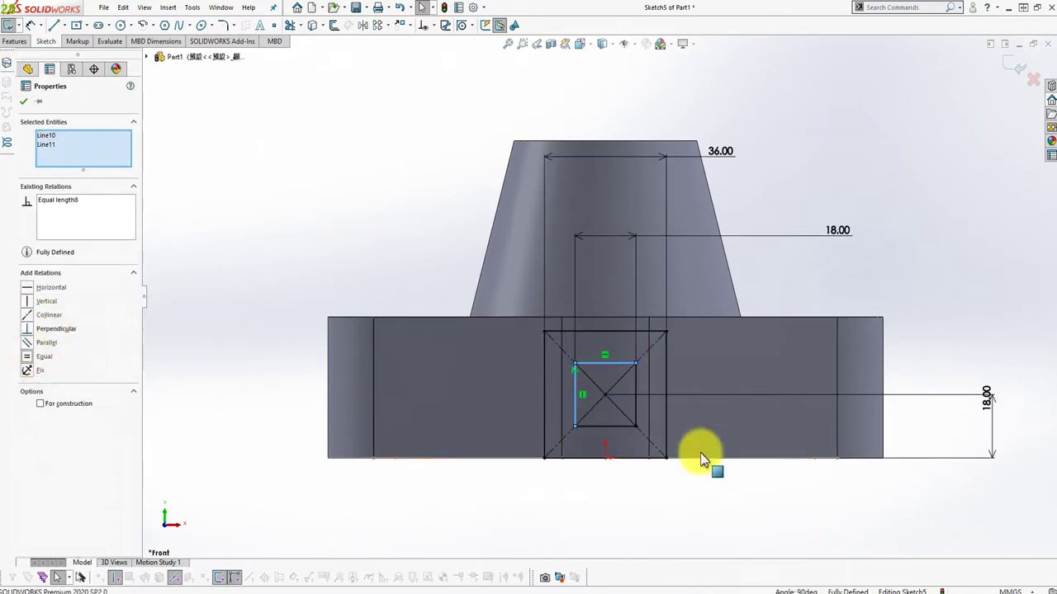
{"action": "left_click", "coordinate": [652, 522]}
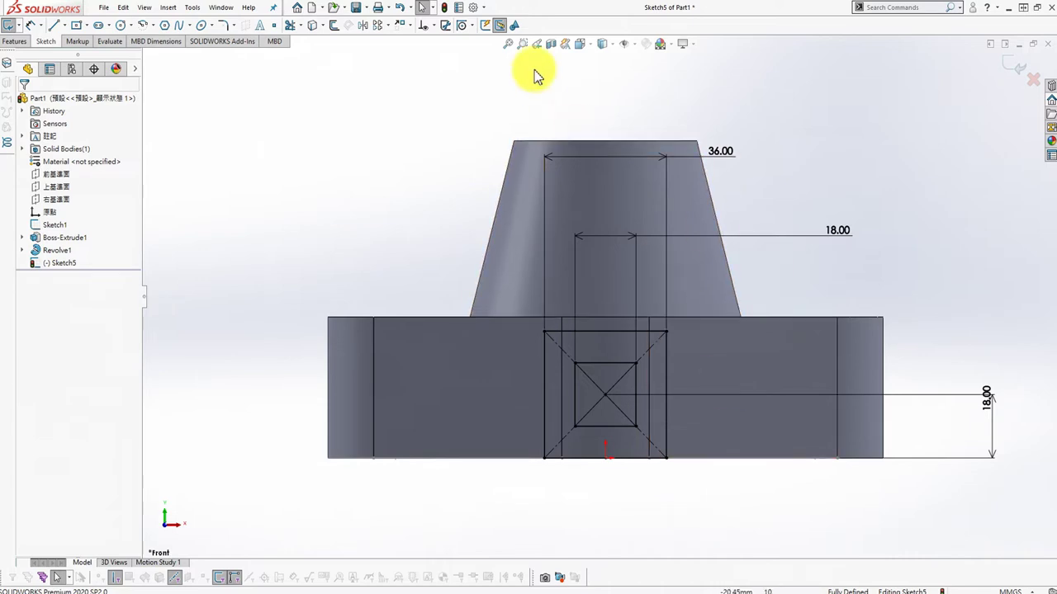
- Undo the square change to the inner rectangle
{"action": "left_click", "coordinate": [401, 7]}
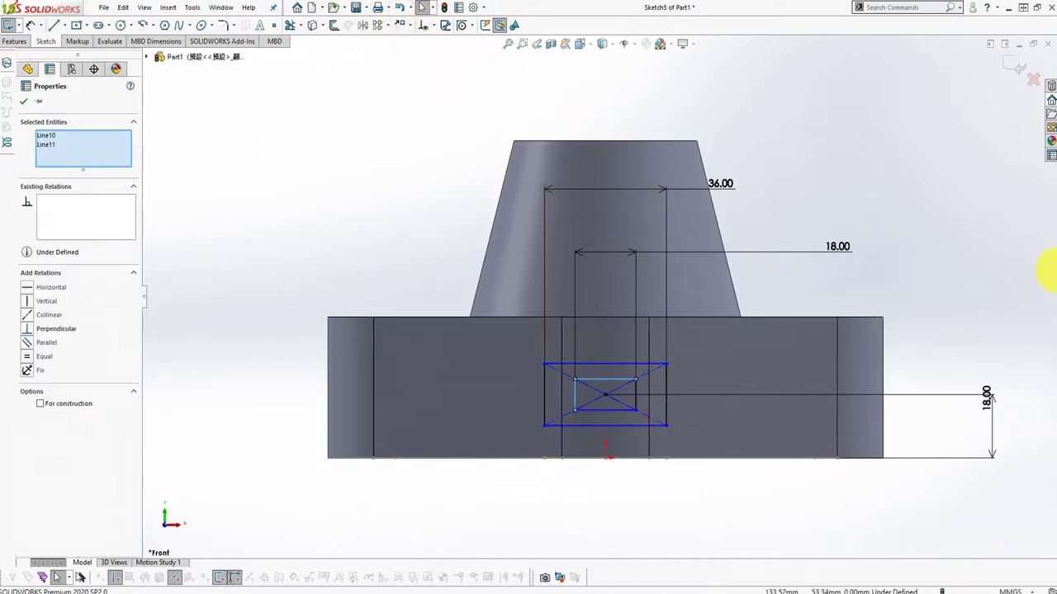
{"action": "left_click", "coordinate": [885, 182]}
{"action": "left_click", "coordinate": [495, 302]}
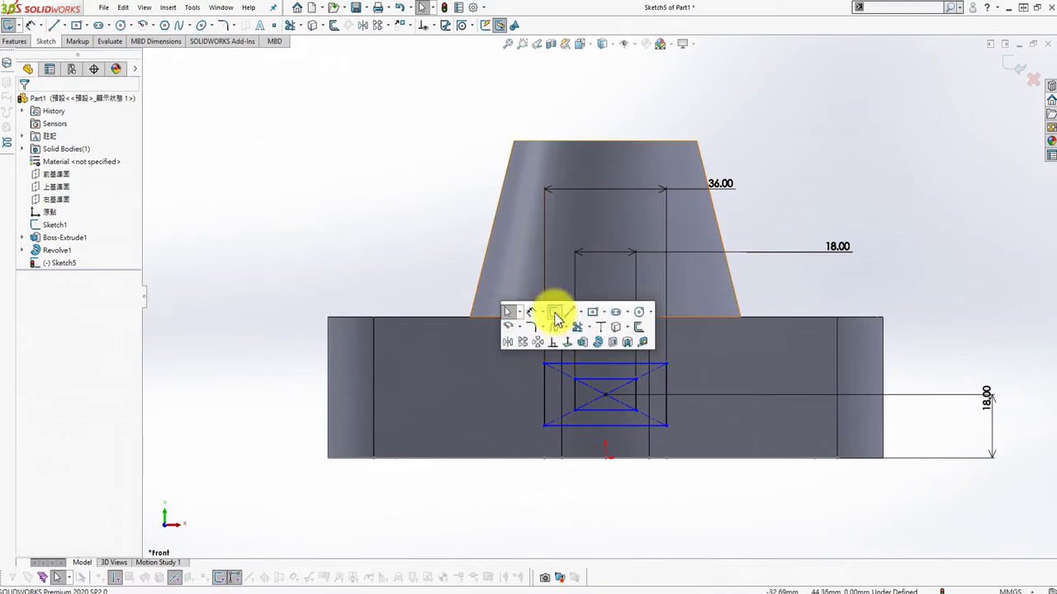
{"action": "left_click", "coordinate": [537, 304]}
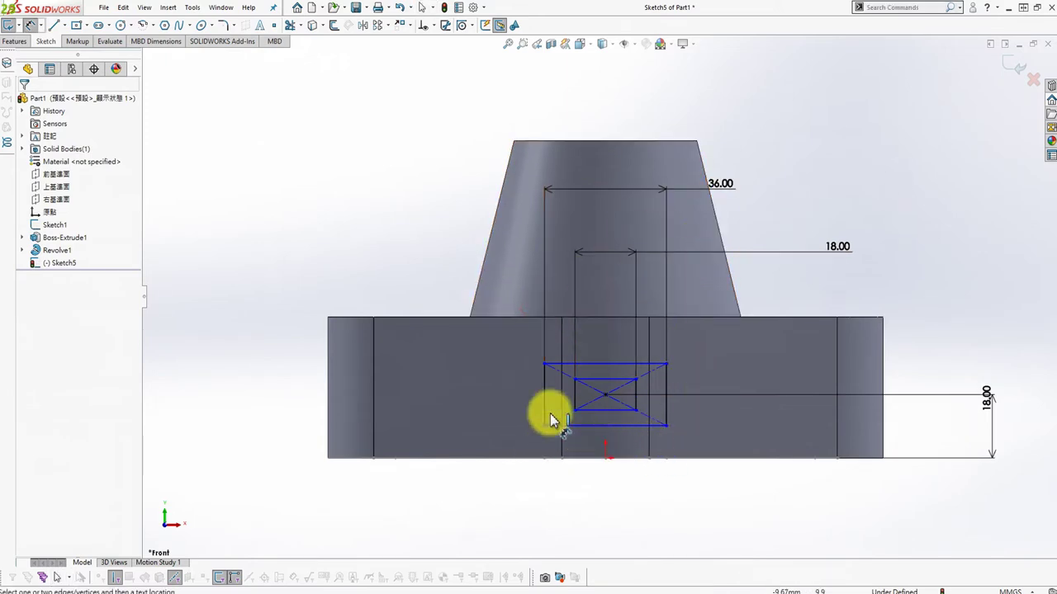
{"action": "left_click", "coordinate": [576, 409]}
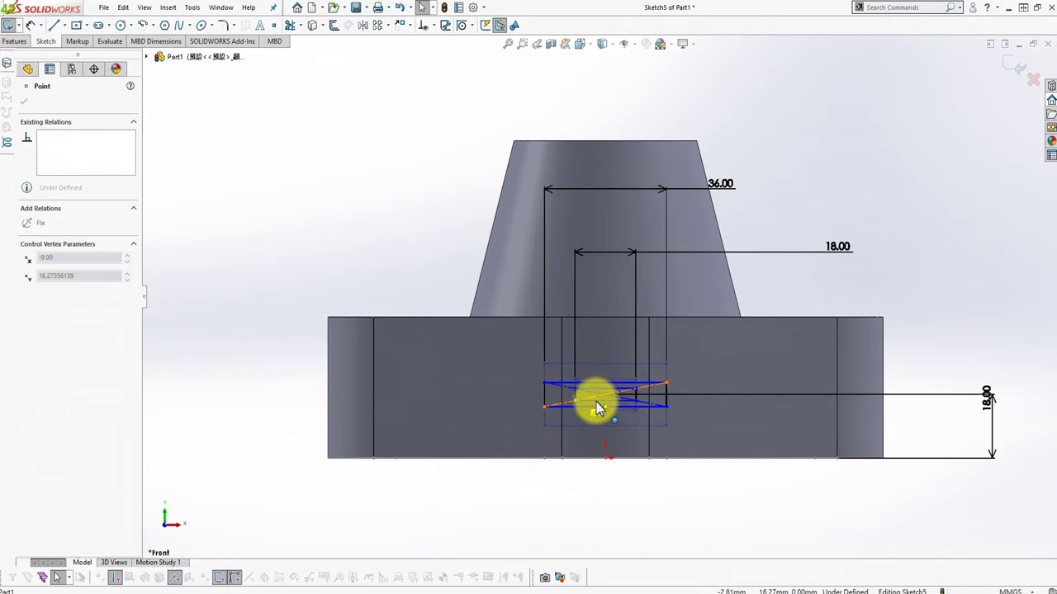
{"action": "left_click", "coordinate": [793, 292]}
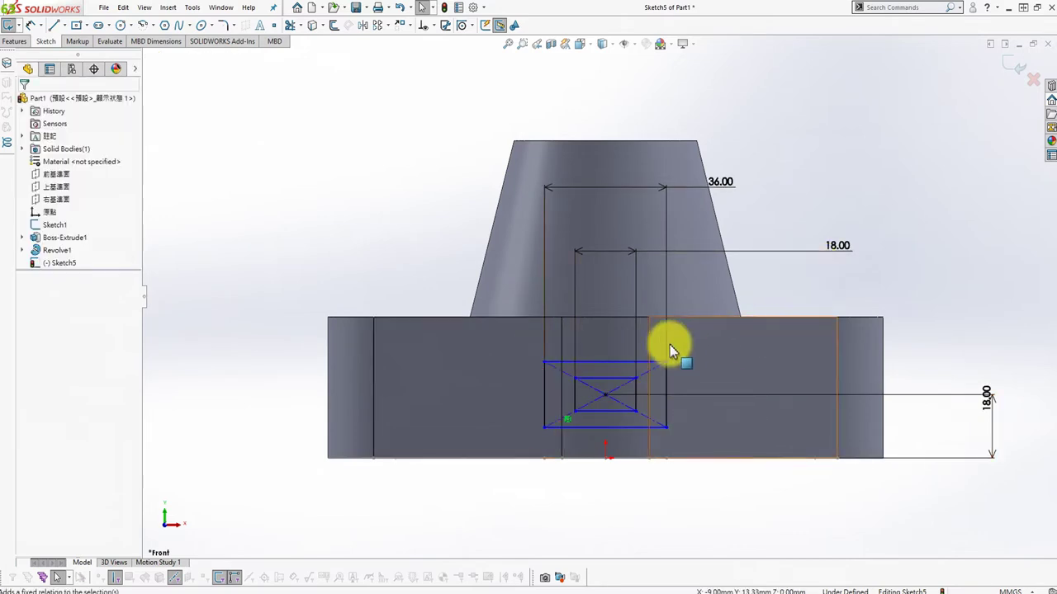
- Box-select both rectangles and delete them, confirming the deletion
{"action": "left_click_drag", "start_coordinate": [484, 318], "coordinate": [751, 452]}
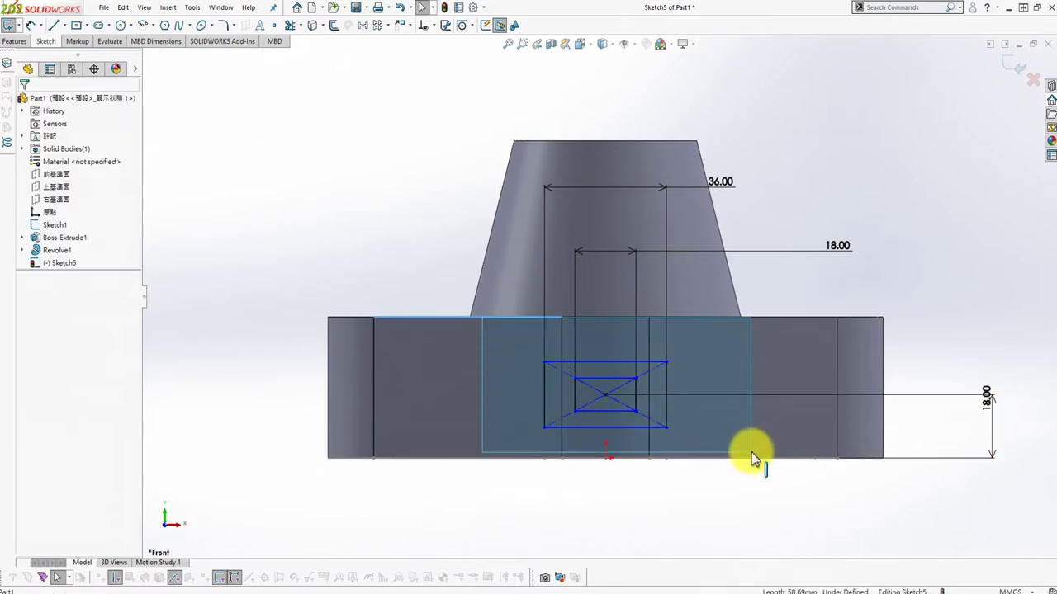
{"action": "key", "text": "Delete"}
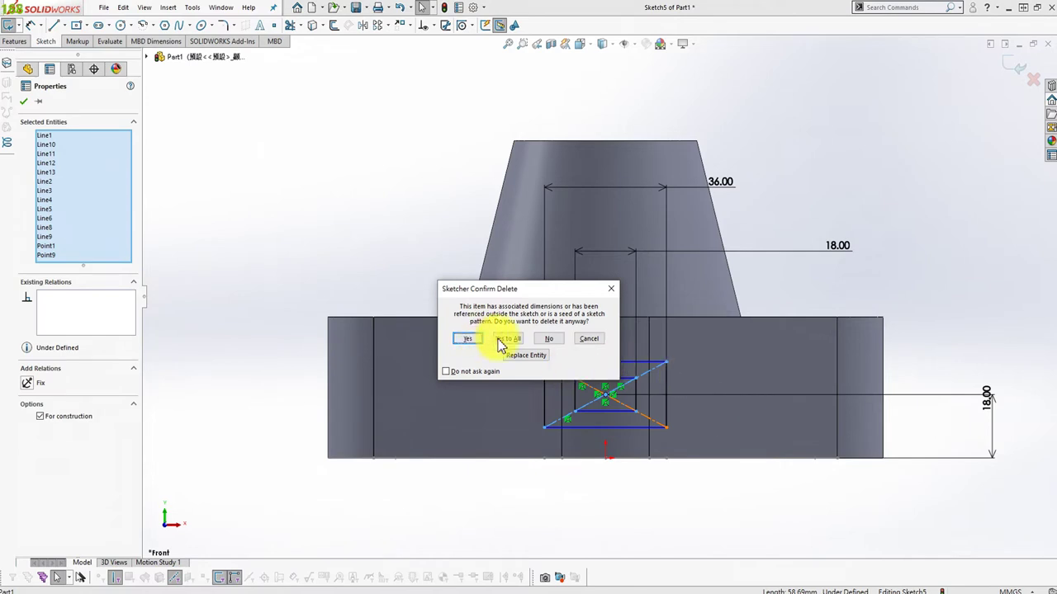
{"action": "left_click", "coordinate": [500, 340]}
- Draw a centre rectangle on the plate's front face with its centre Vertical to the origin
{"action": "key", "text": "s"}
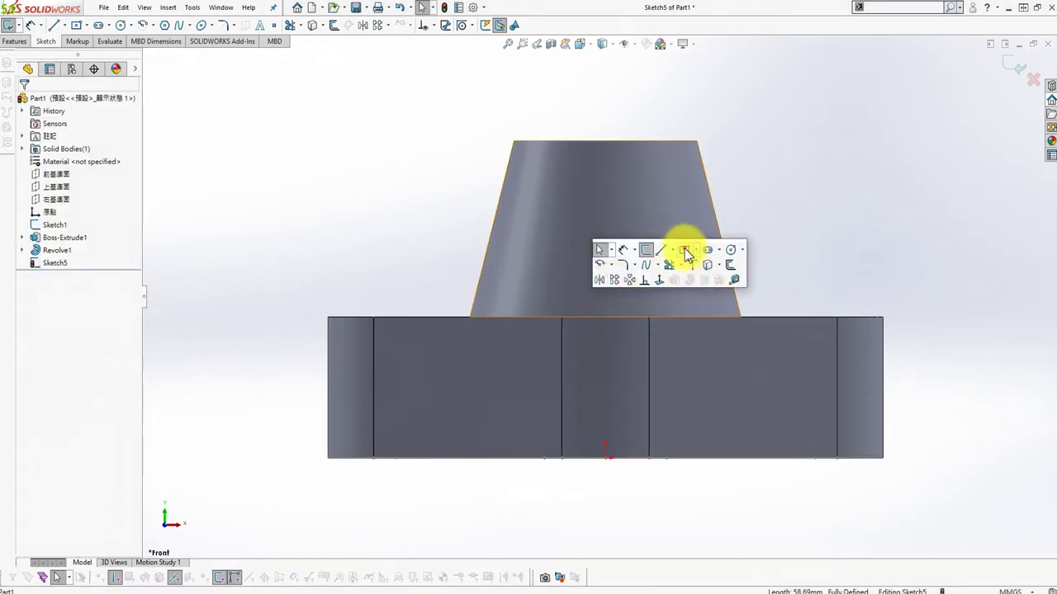
{"action": "left_click", "coordinate": [684, 250]}
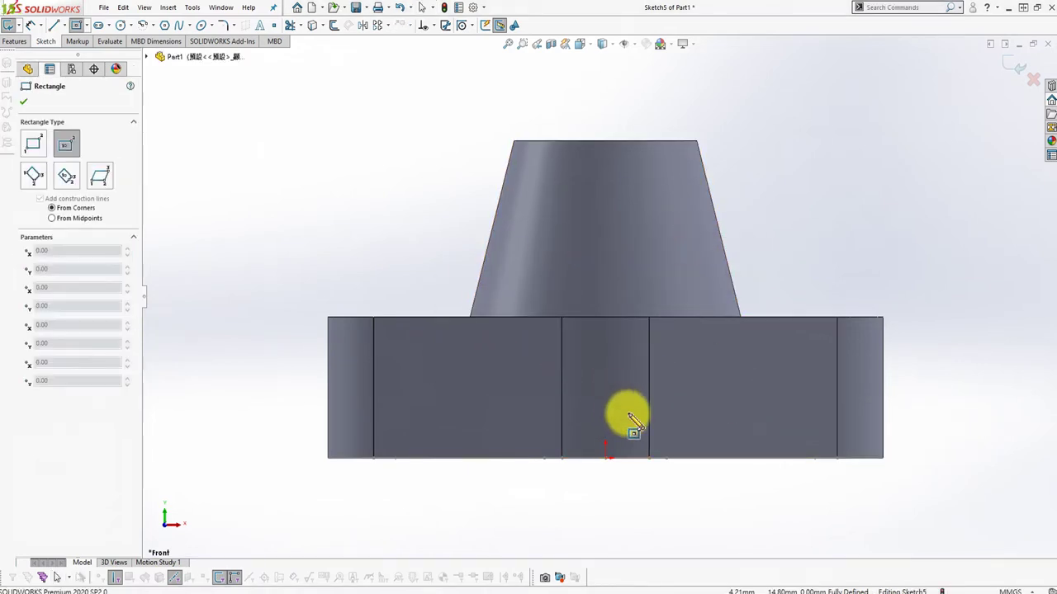
{"action": "left_click", "coordinate": [607, 384]}
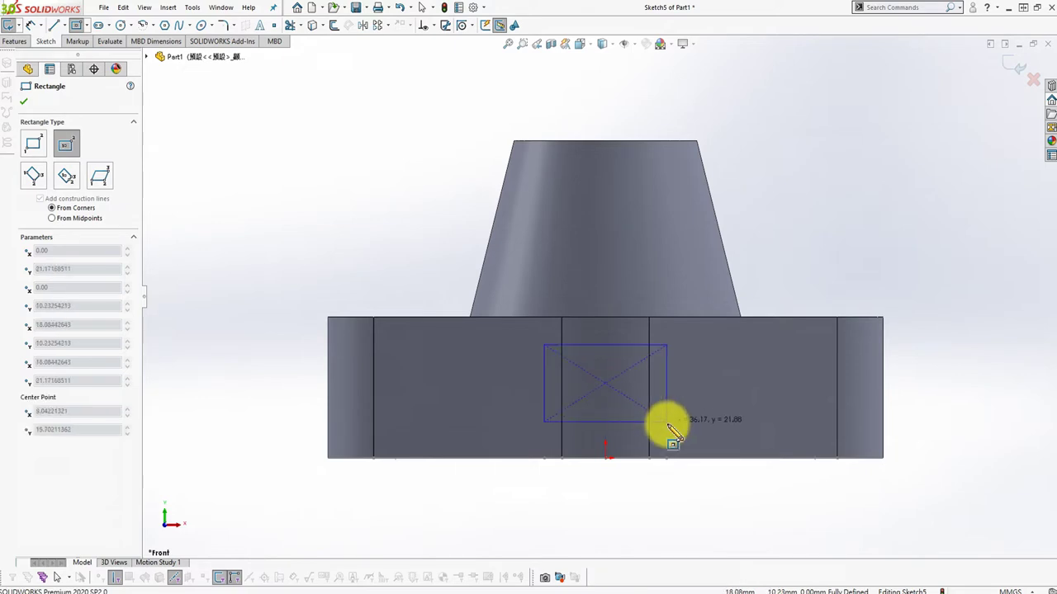
{"action": "left_click", "coordinate": [670, 429]}
{"action": "key", "text": "Escape"}
{"action": "left_click", "coordinate": [607, 384]}
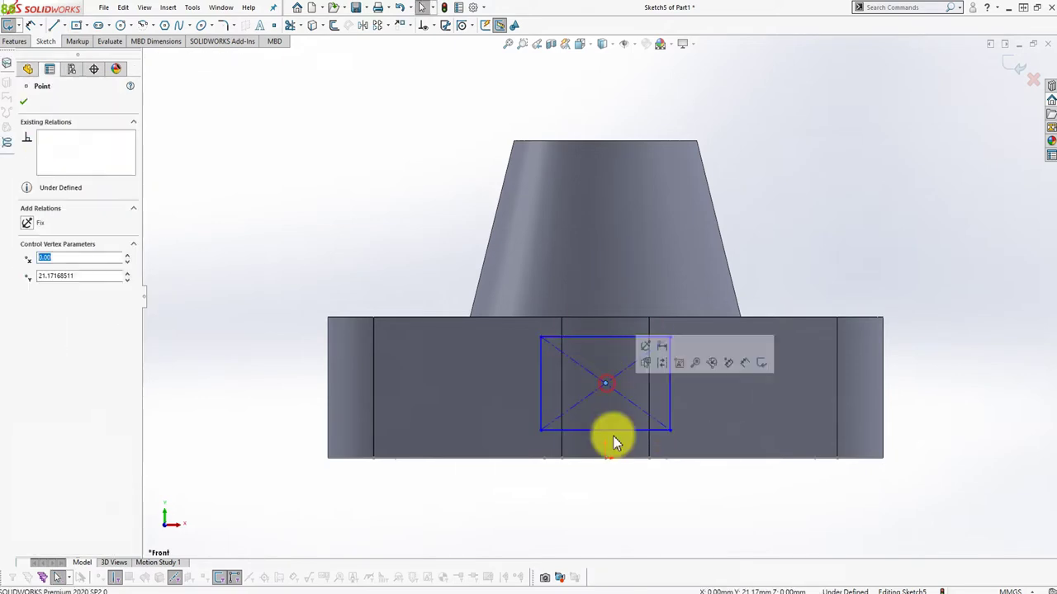
{"action": "left_click", "coordinate": [606, 454], "text": "ctrl"}
{"action": "left_click", "coordinate": [29, 302]}
{"action": "left_click", "coordinate": [340, 173]}
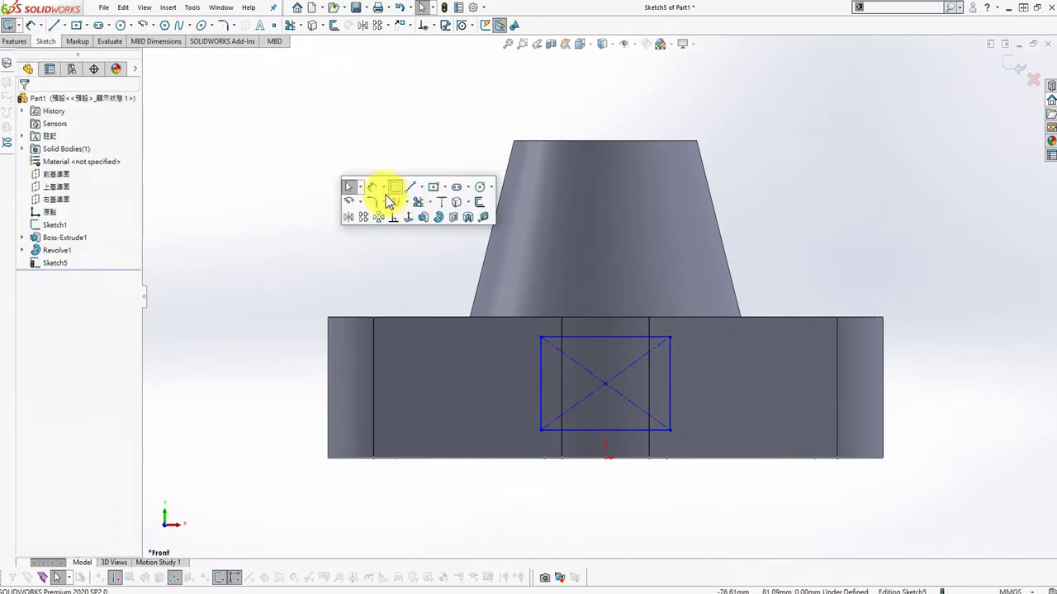
{"action": "left_click", "coordinate": [372, 186]}
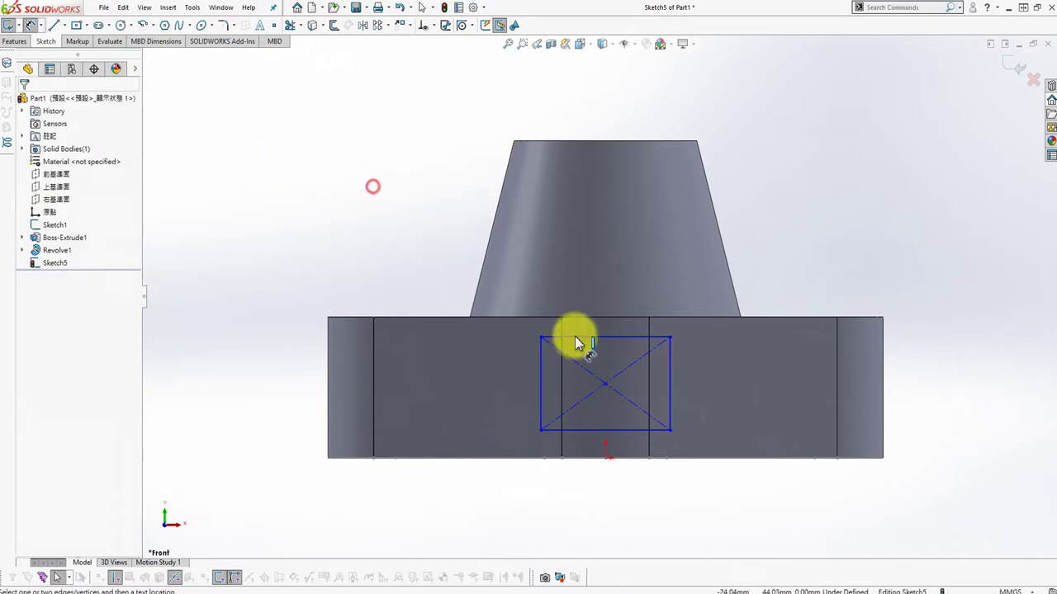
- Dimension the rectangle's centre 18 mm above the base's bottom edge
{"action": "left_click", "coordinate": [611, 388]}
{"action": "left_click", "coordinate": [421, 464]}
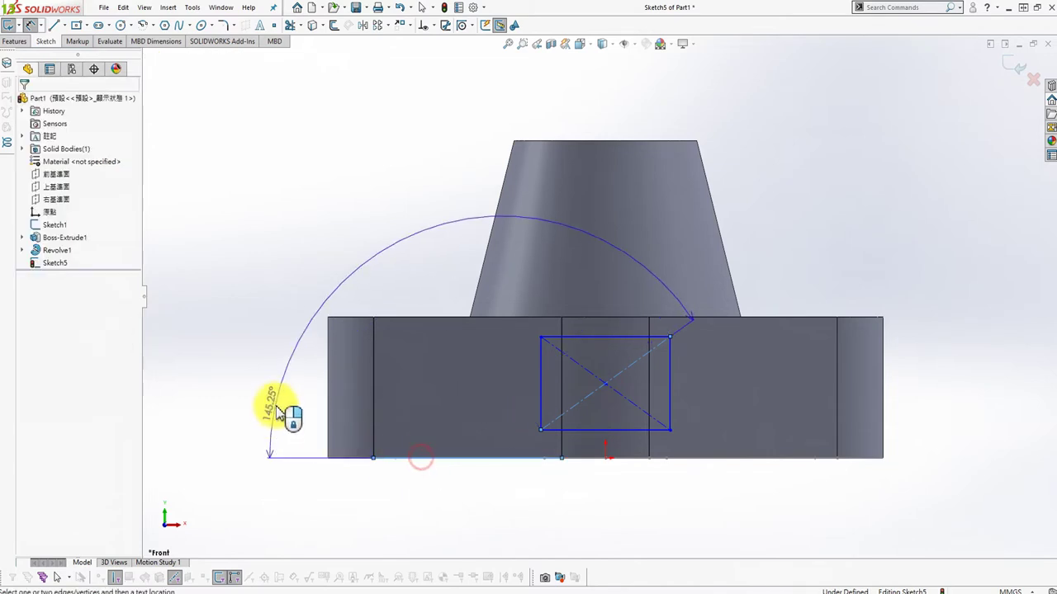
{"action": "key", "text": "Escape"}
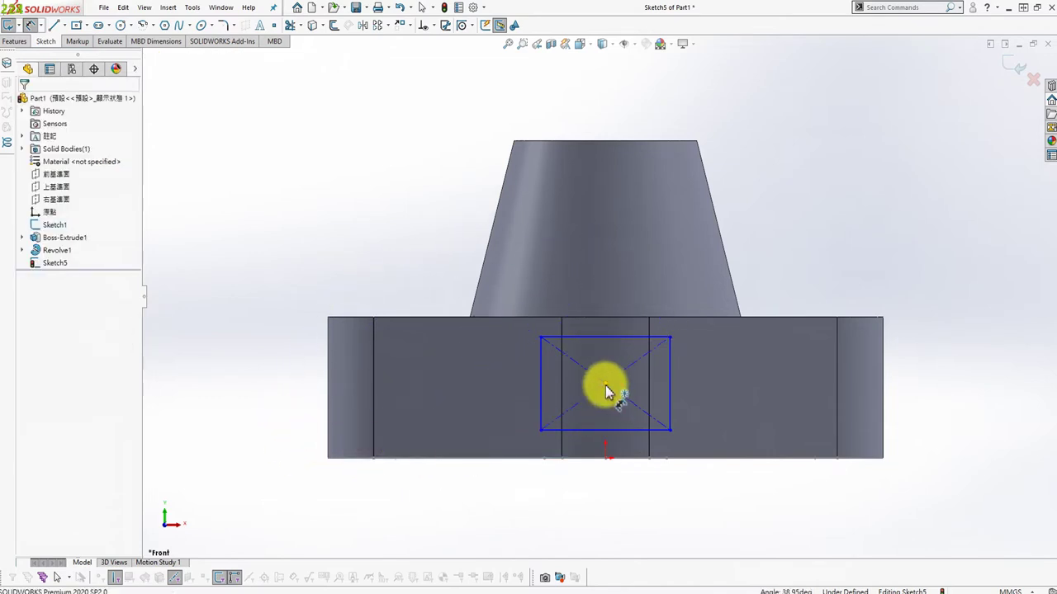
{"action": "left_click", "coordinate": [605, 384]}
{"action": "left_click", "coordinate": [529, 464]}
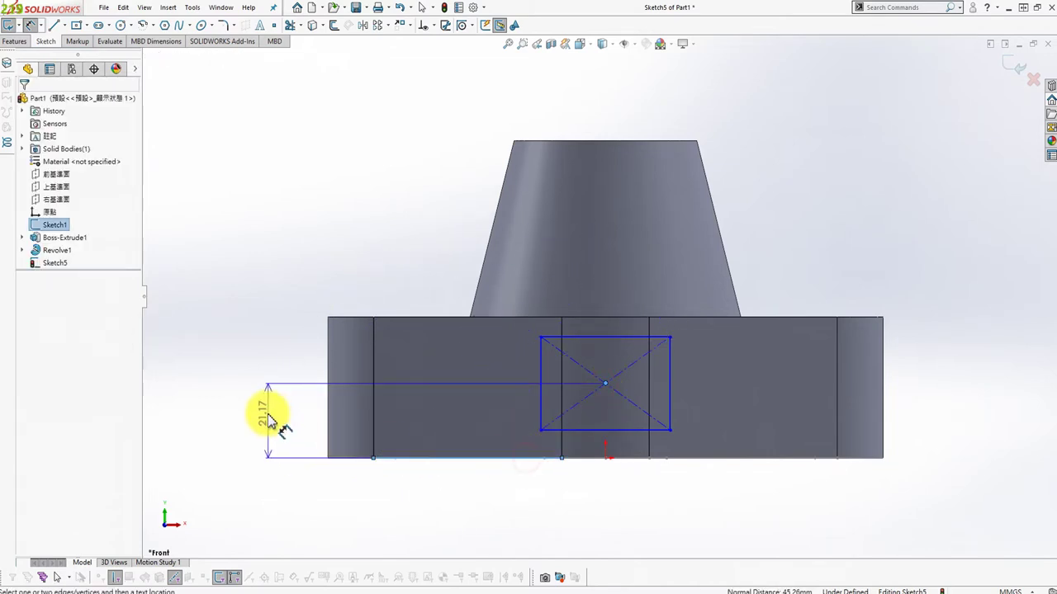
{"action": "left_click", "coordinate": [266, 410]}
{"action": "type", "text": "18"}
{"action": "key", "text": "Return"}
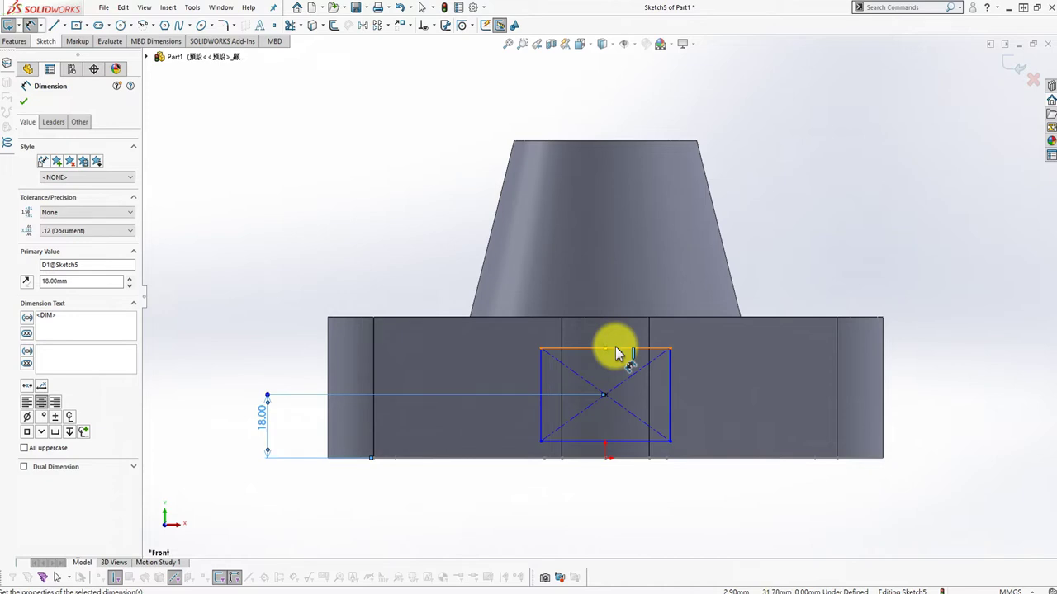
- Dimension the rectangle's top edge 5 mm below the base's top edge
{"action": "left_click", "coordinate": [617, 350]}
{"action": "left_click", "coordinate": [636, 318]}
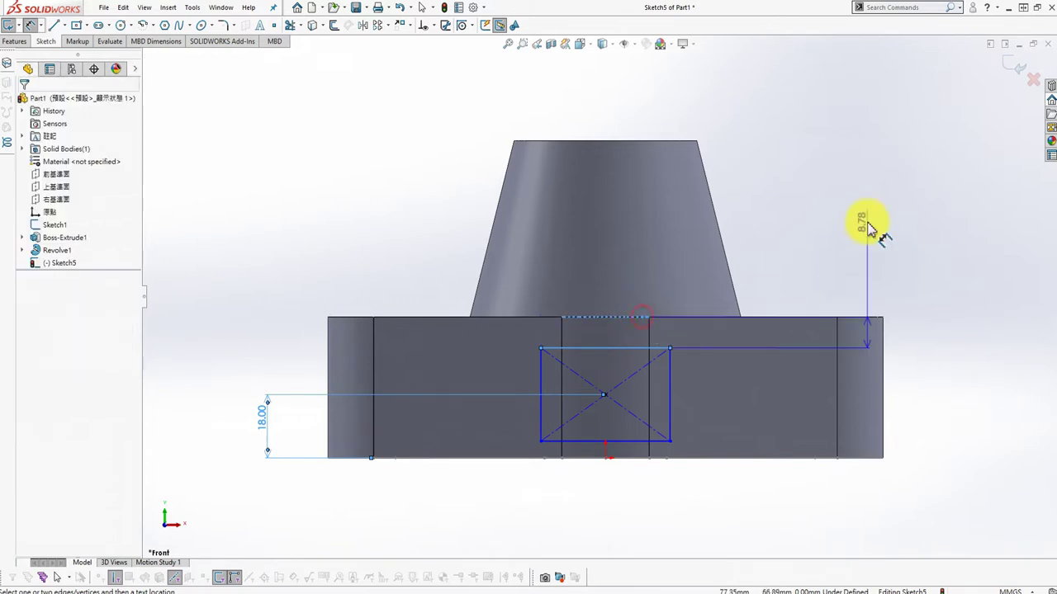
{"action": "left_click", "coordinate": [813, 213]}
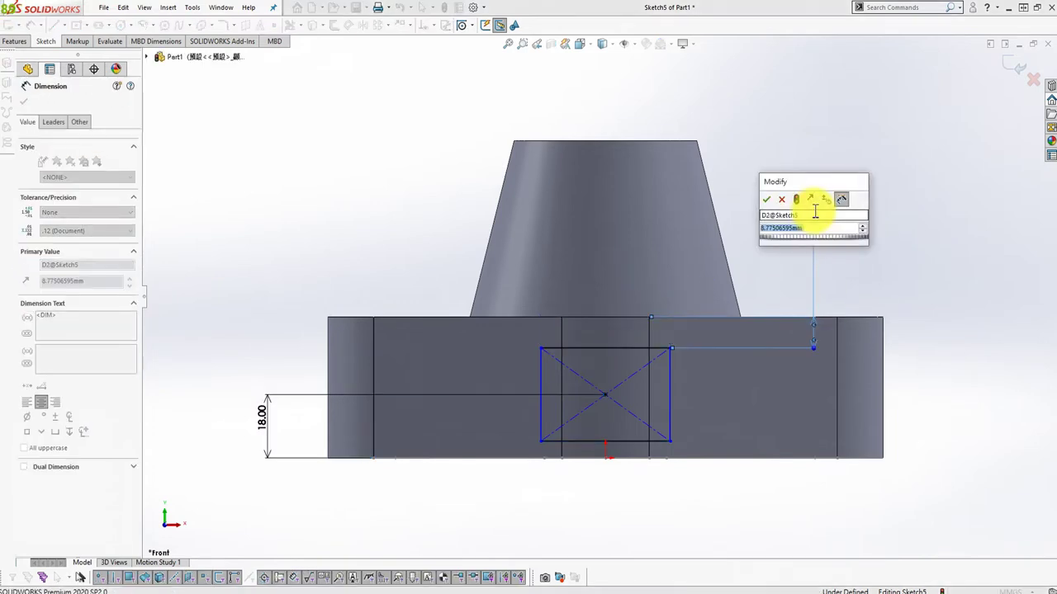
{"action": "type", "text": "5"}
{"action": "key", "text": "Return"}
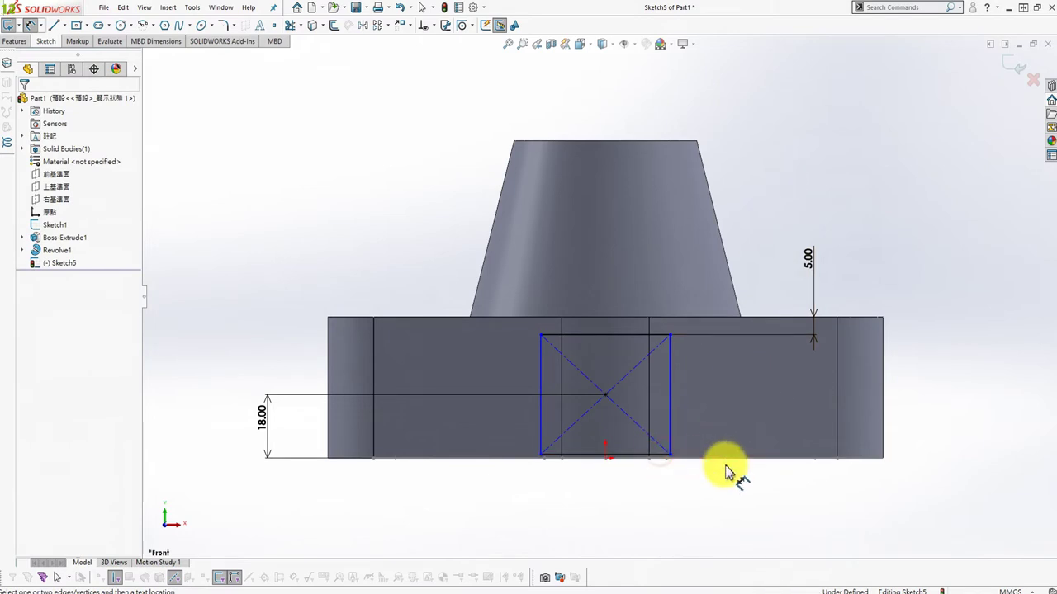
- Set the rectangle width to 36 mm and discard an over-defining 1.00 dimension
{"action": "left_click", "coordinate": [667, 460]}
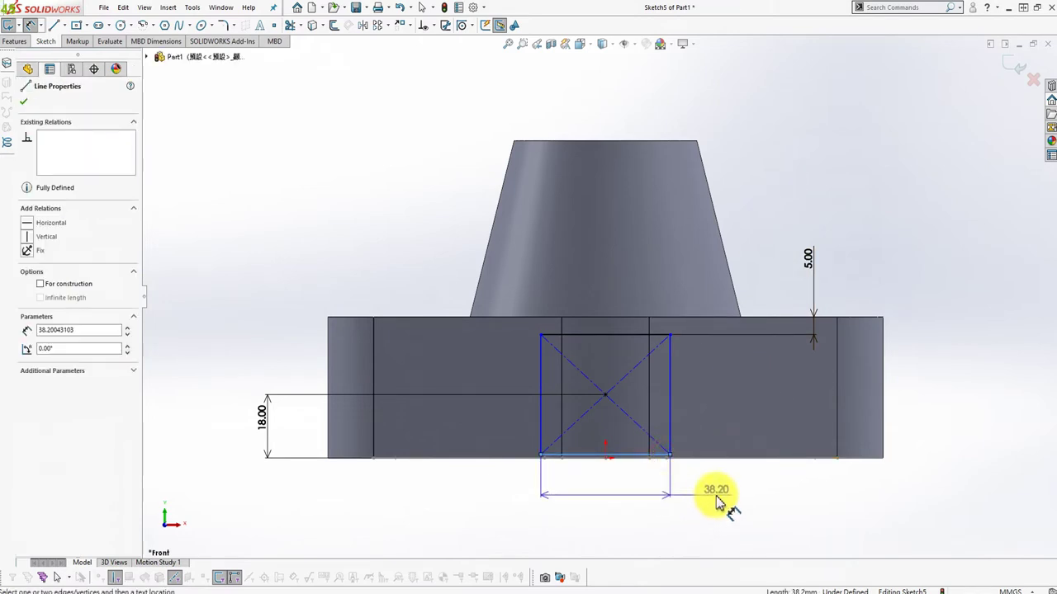
{"action": "left_click", "coordinate": [682, 512]}
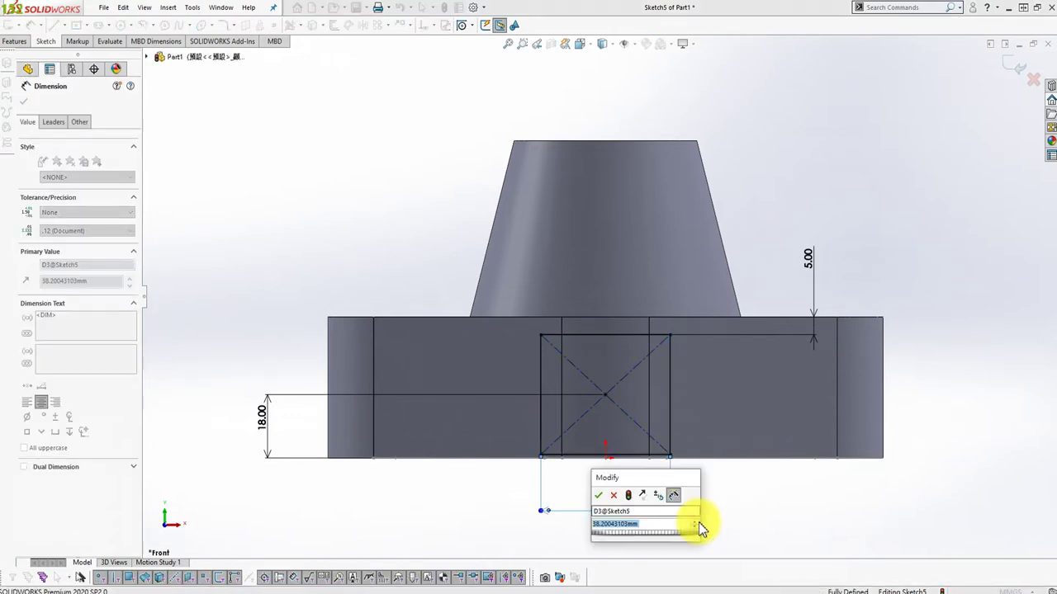
{"action": "type", "text": "36"}
{"action": "key", "text": "Return"}
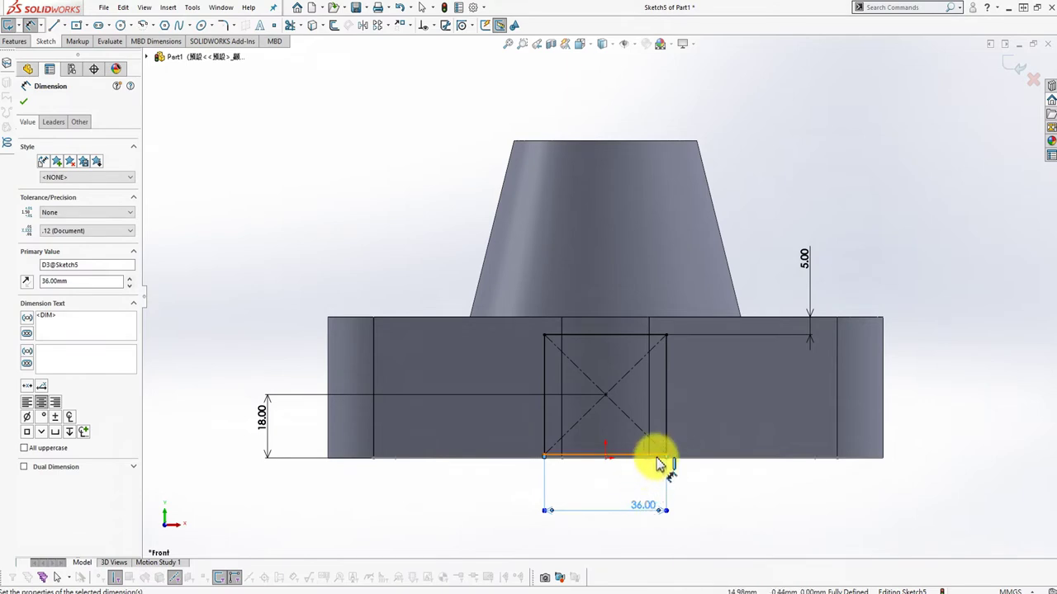
{"action": "left_click", "coordinate": [657, 459]}
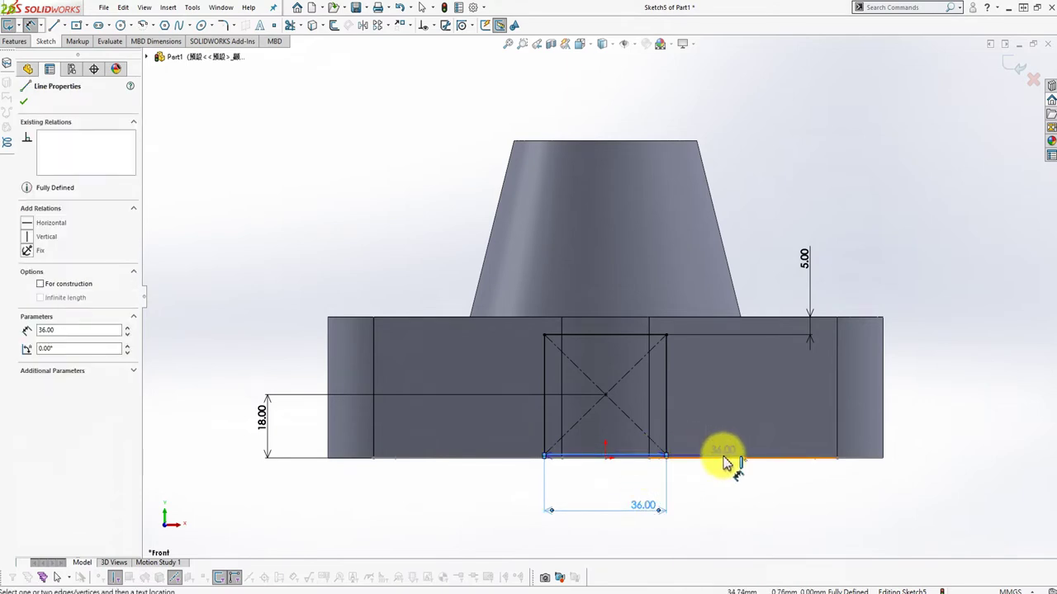
{"action": "left_click", "coordinate": [724, 460]}
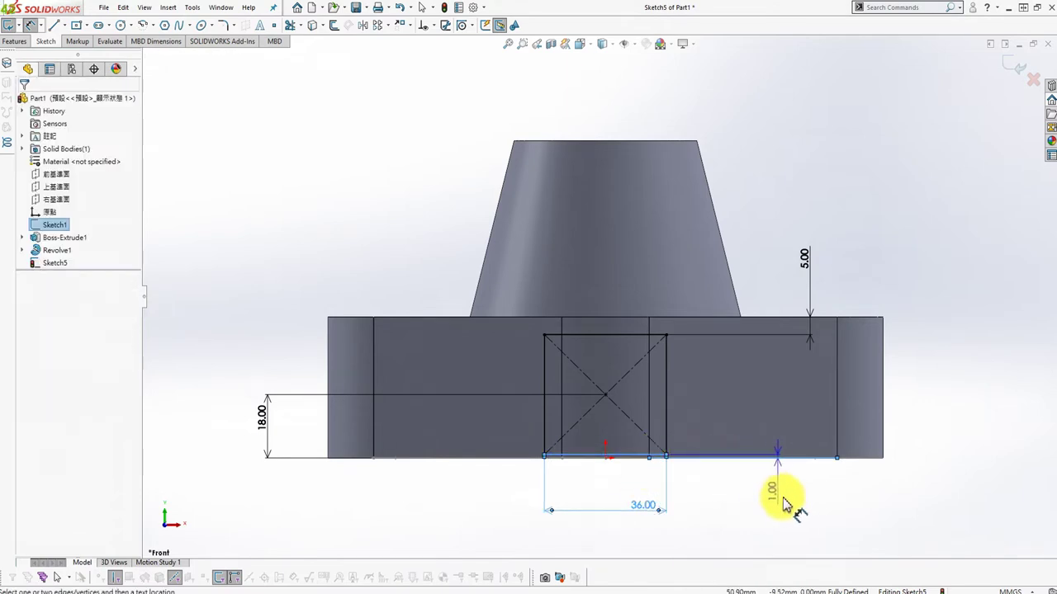
{"action": "left_click", "coordinate": [779, 497]}
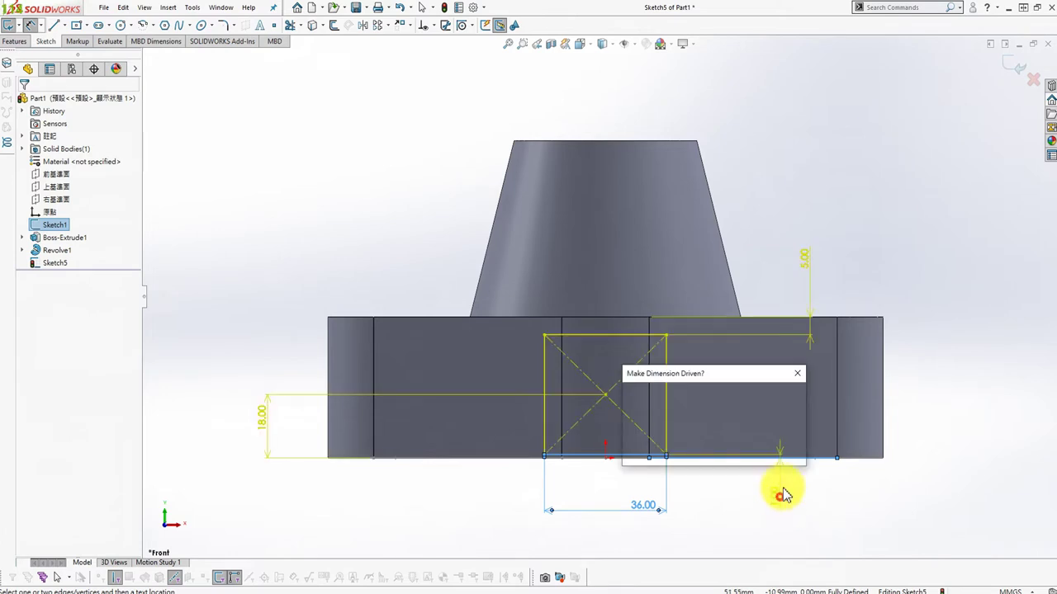
{"action": "left_click", "coordinate": [786, 437]}
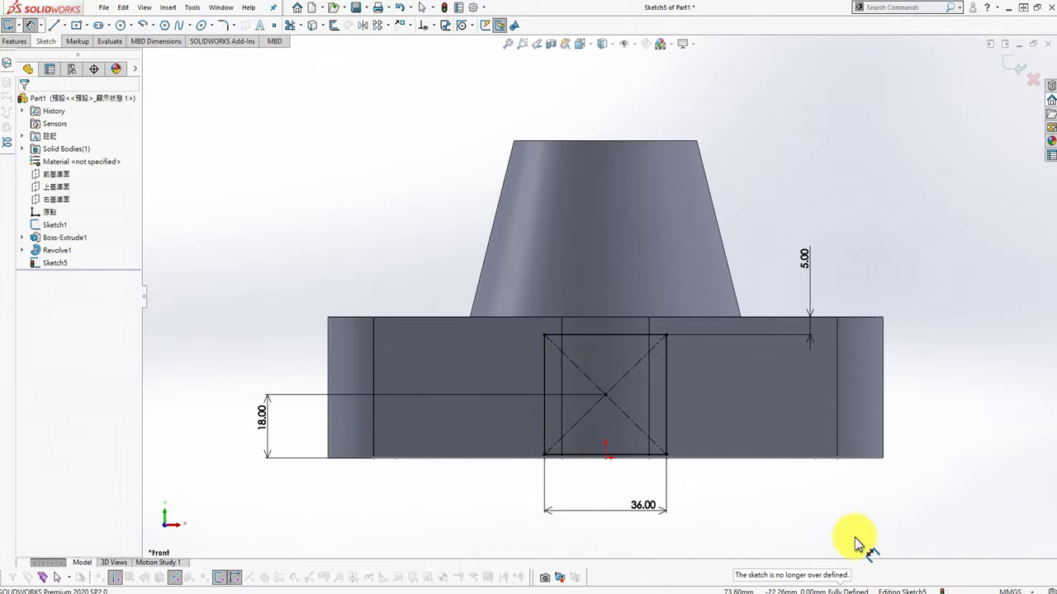
- Edit the 5.00 top-gap dimension, trying a 3 mm value first
{"action": "left_click", "coordinate": [835, 191]}
{"action": "key", "text": "Escape"}
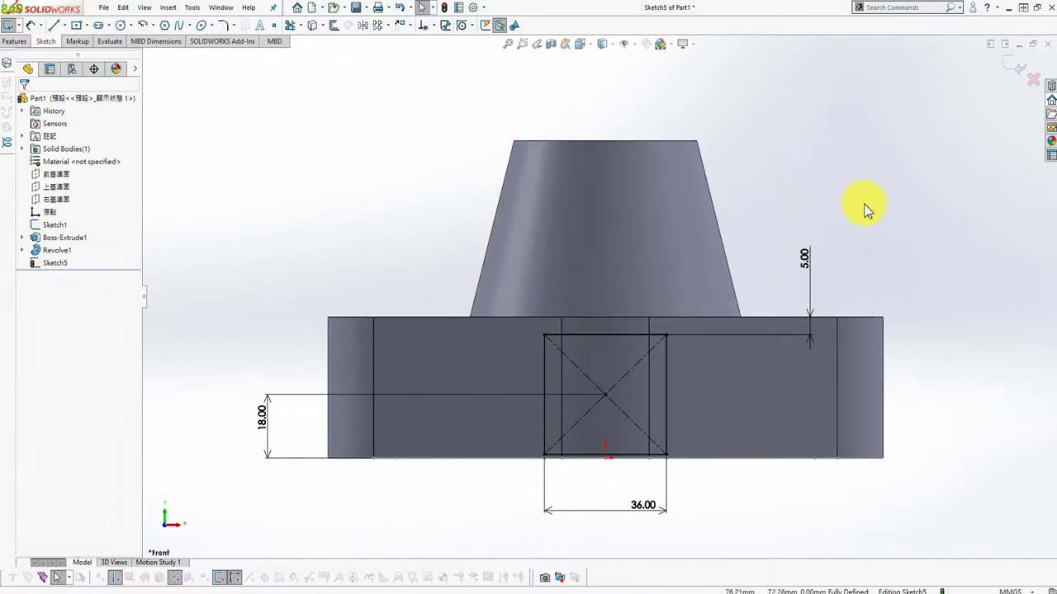
{"action": "left_click", "coordinate": [854, 178]}
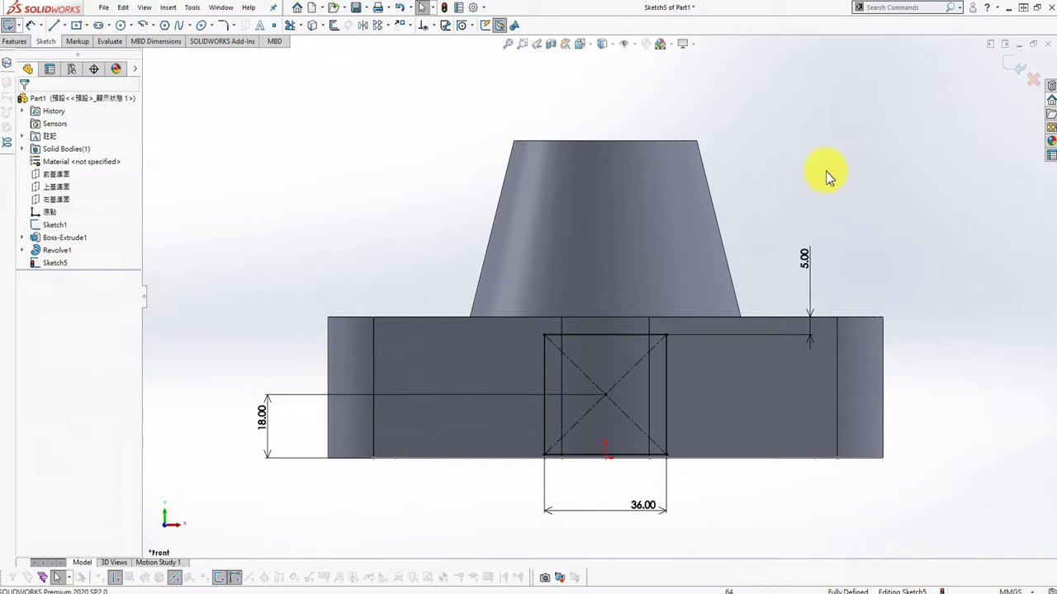
{"action": "left_click", "coordinate": [805, 259]}
{"action": "double_click", "coordinate": [805, 259]}
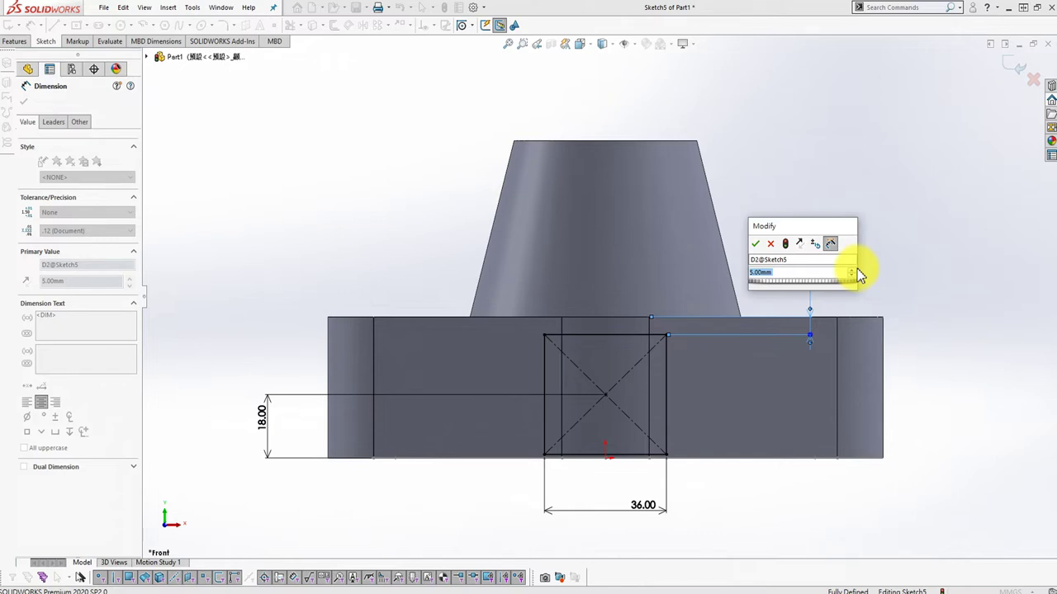
{"action": "type", "text": "3"}
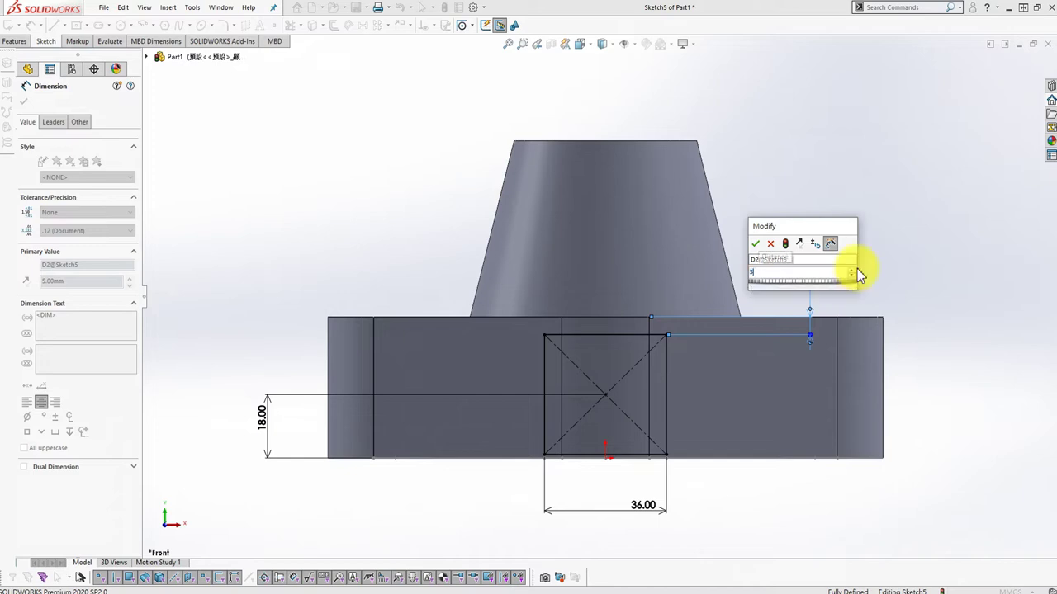
{"action": "key", "text": "Return"}
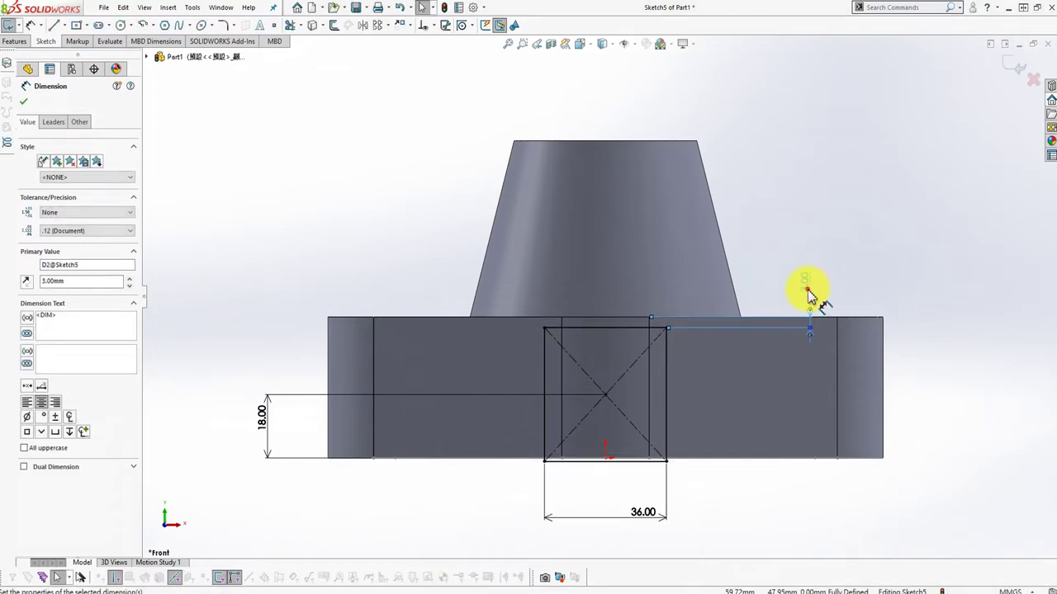
{"action": "key", "text": "Escape"}
- Change the top gap to 6 mm, then finally to 8 mm
{"action": "type", "text": "6"}
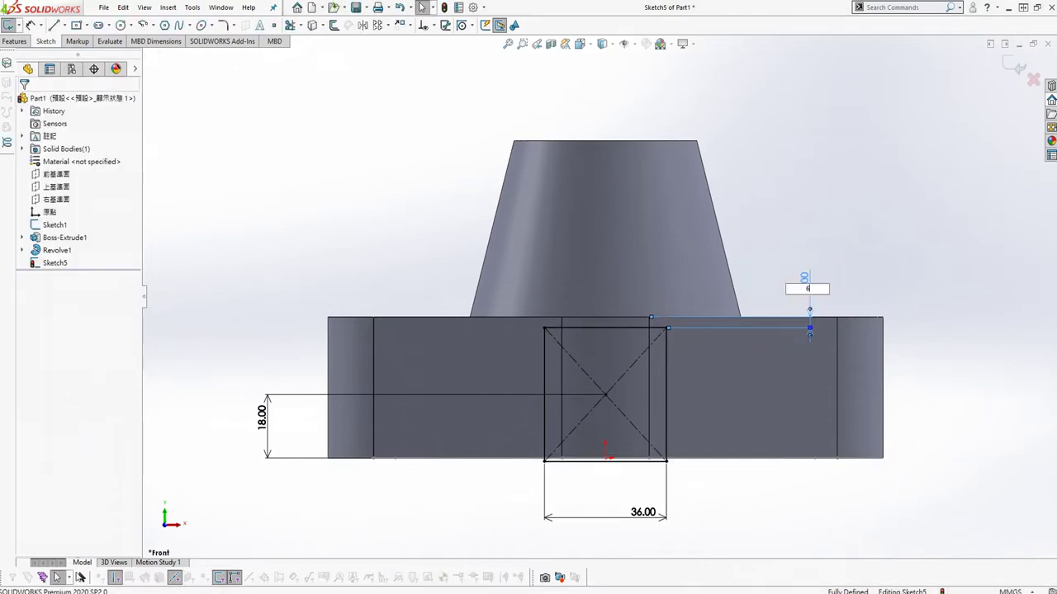
{"action": "key", "text": "Return"}
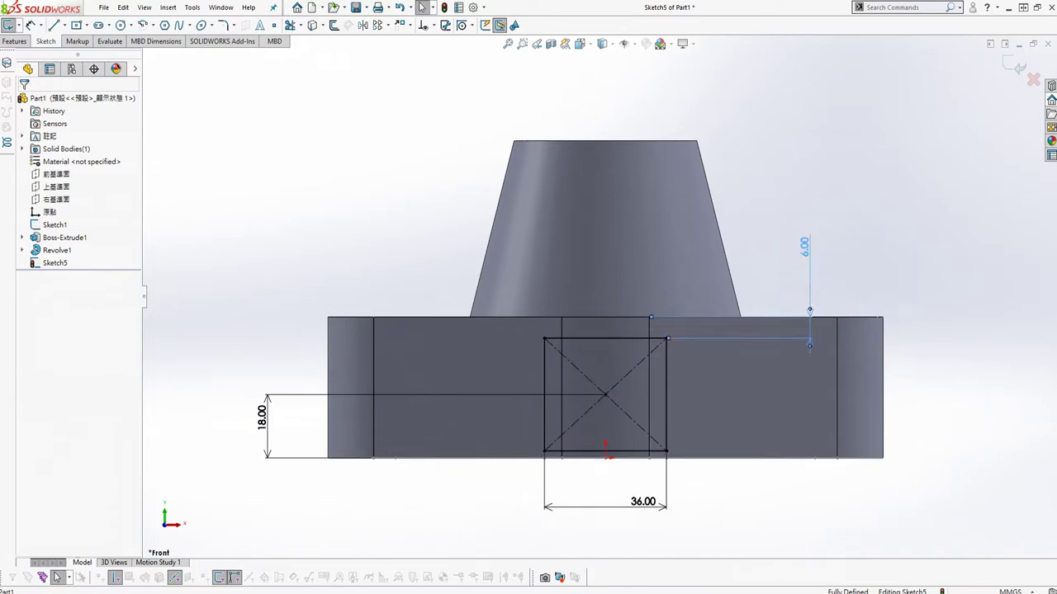
{"action": "left_click", "coordinate": [807, 251]}
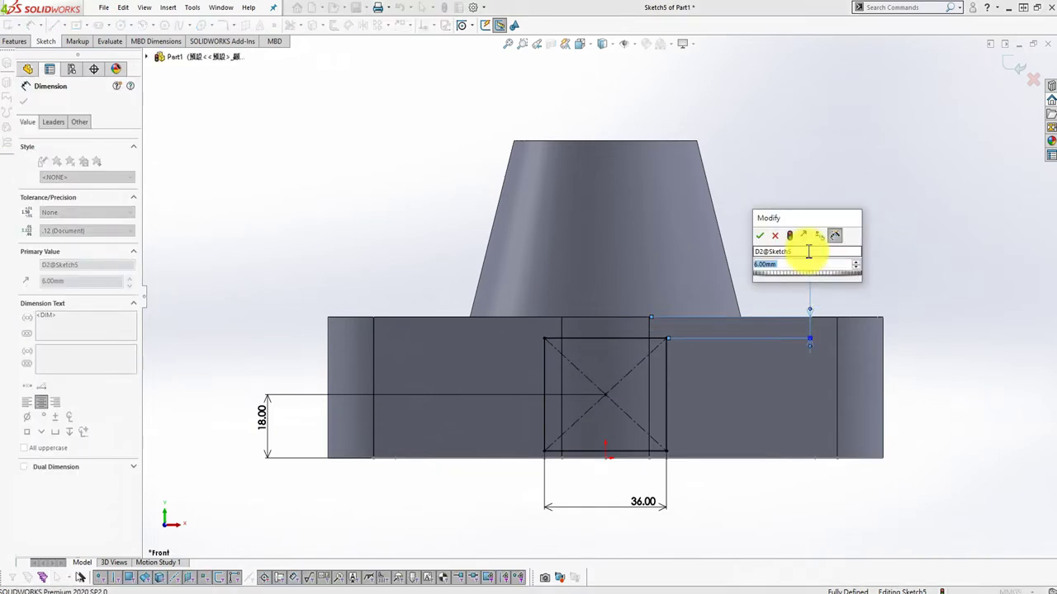
{"action": "type", "text": "8"}
{"action": "key", "text": "Return"}
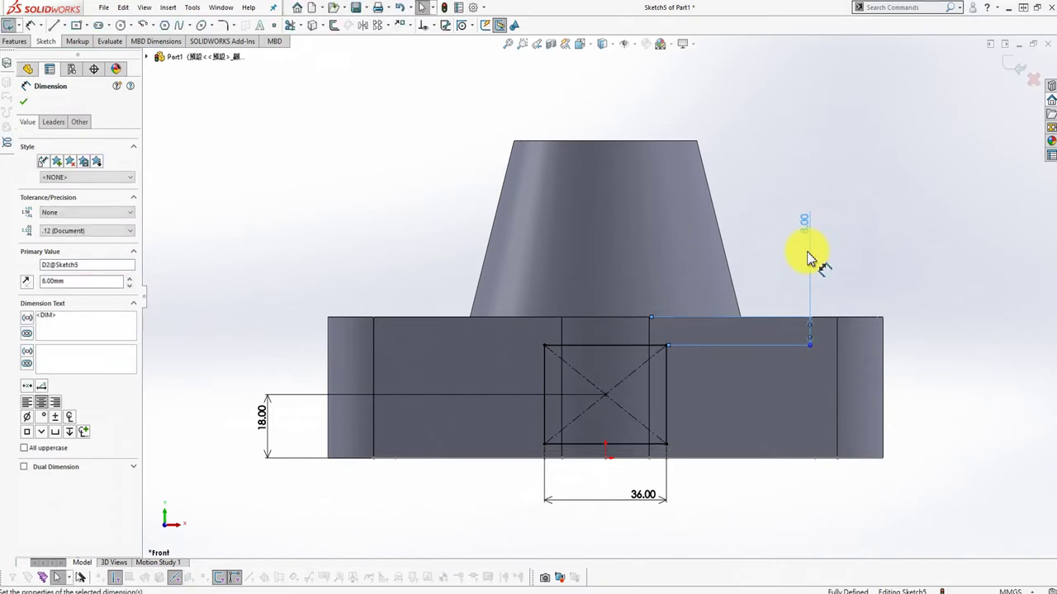
{"action": "left_click", "coordinate": [792, 108]}
- Draw a small centre rectangle inside the tab outline and make two sides Equal
{"action": "key", "text": "s"}
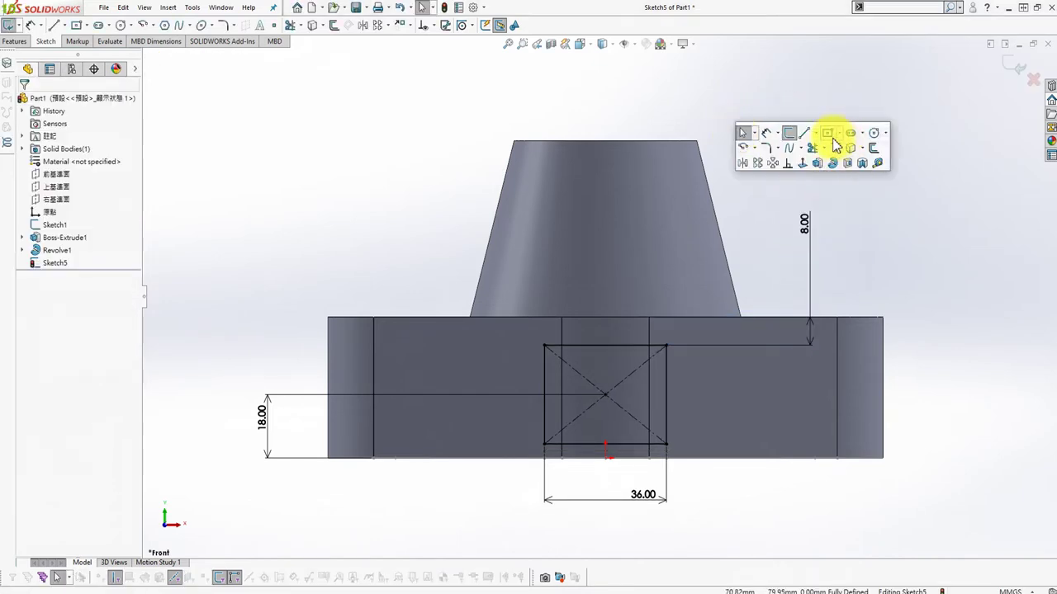
{"action": "left_click", "coordinate": [829, 137]}
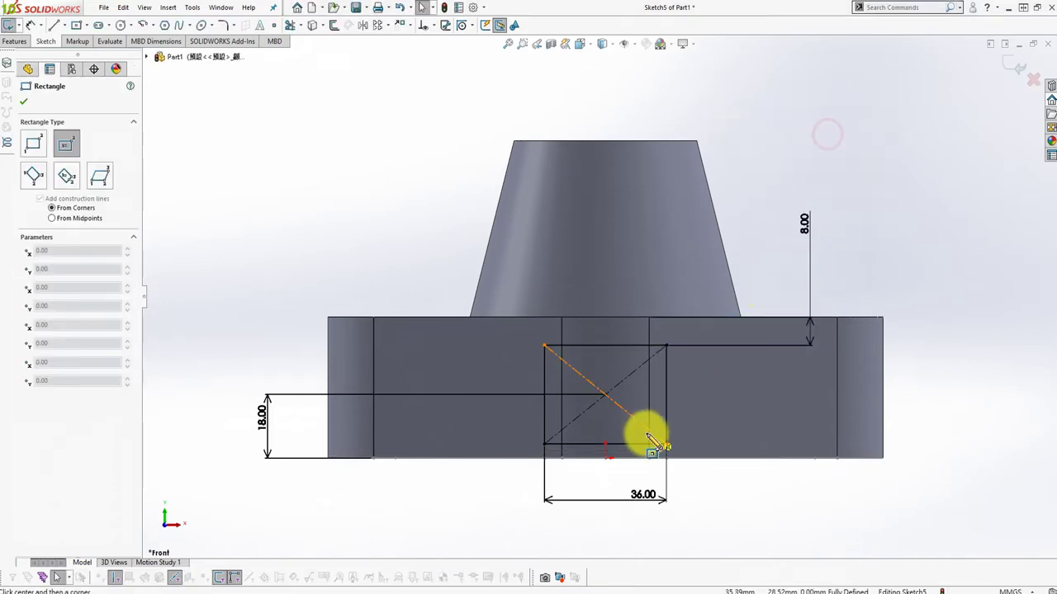
{"action": "left_click", "coordinate": [605, 395]}
{"action": "left_click", "coordinate": [638, 411]}
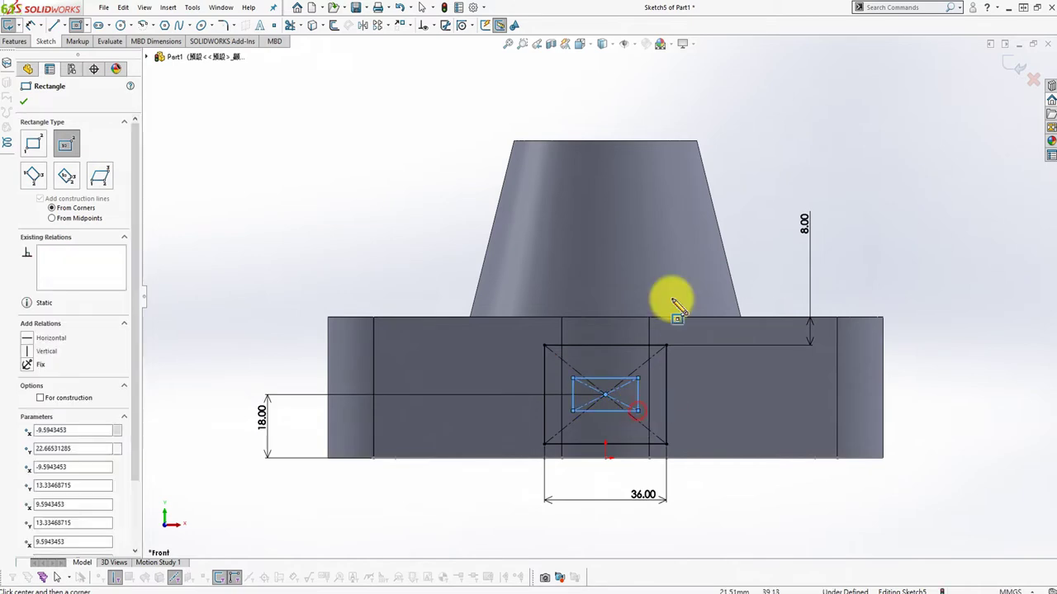
{"action": "key", "text": "Escape"}
{"action": "left_click", "coordinate": [573, 401]}
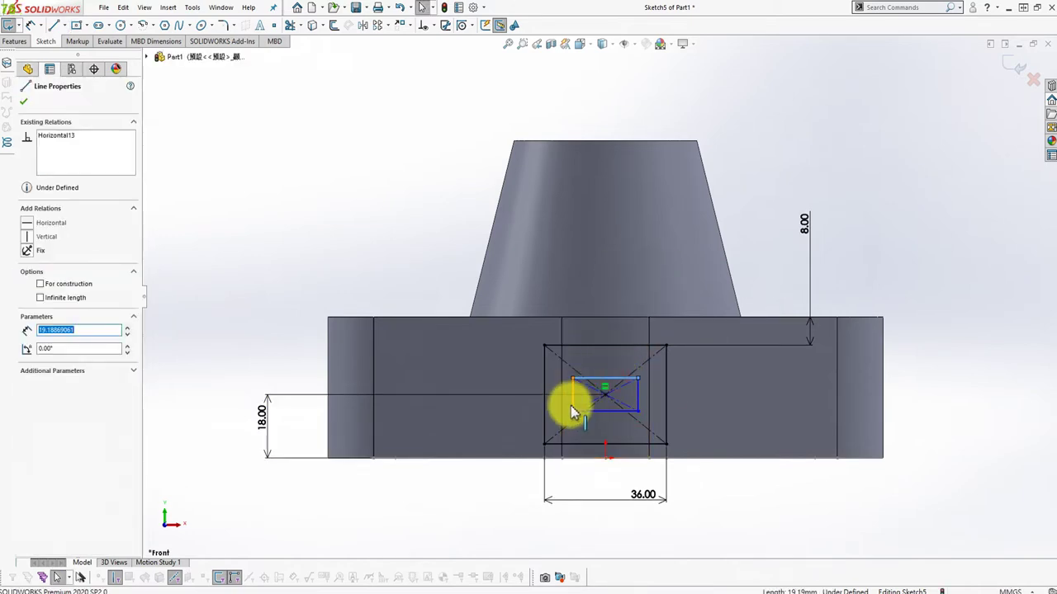
{"action": "left_click", "coordinate": [573, 410], "text": "ctrl"}
{"action": "left_click", "coordinate": [27, 356]}
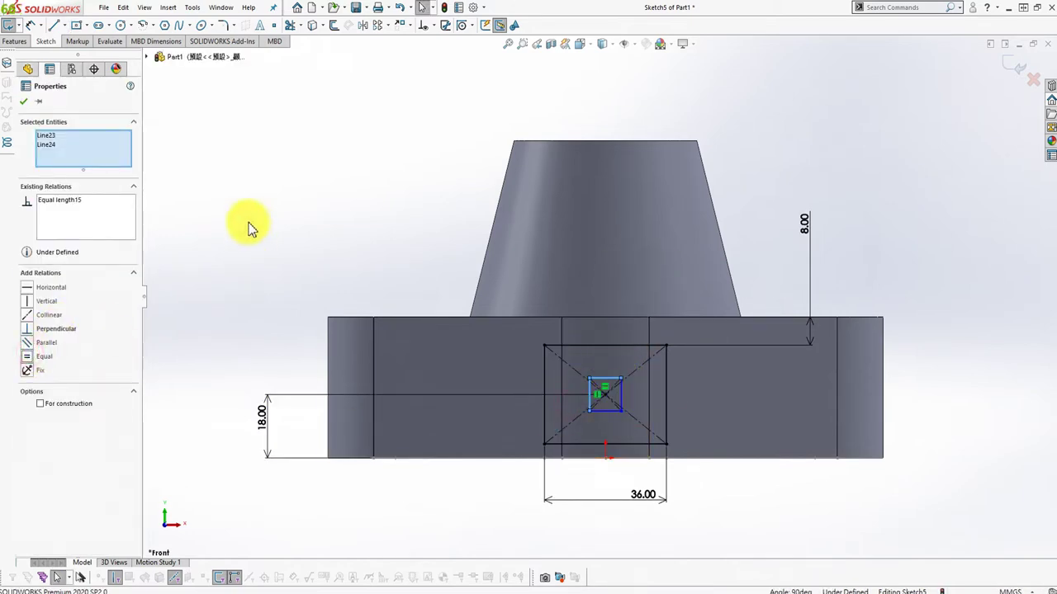
{"action": "left_click", "coordinate": [23, 101]}
- Dimension the small square's top side to 18 mm
{"action": "key", "text": "s"}
{"action": "left_click", "coordinate": [345, 175]}
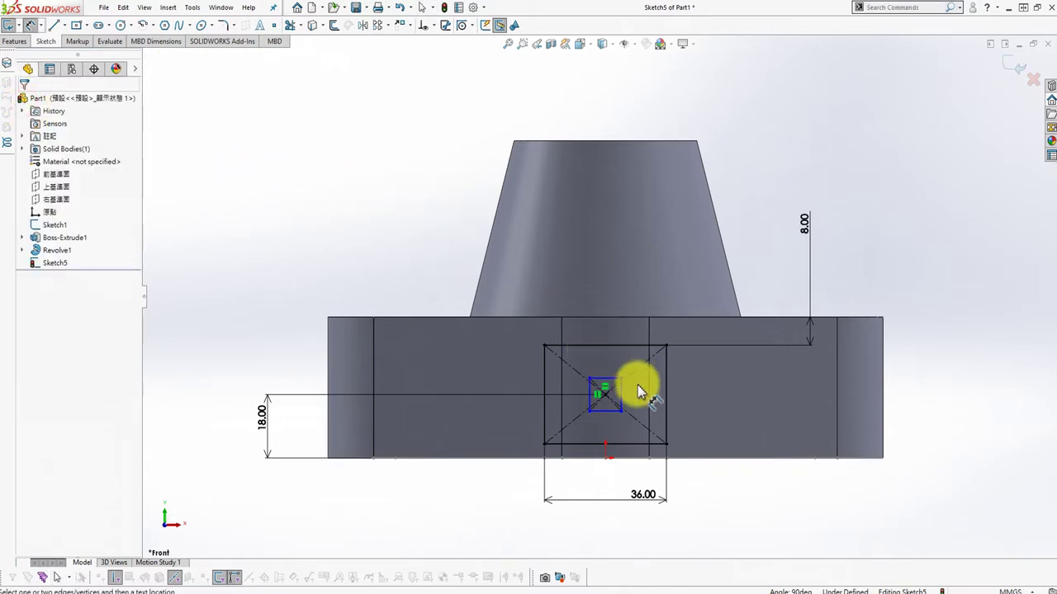
{"action": "left_click", "coordinate": [607, 378]}
{"action": "left_click", "coordinate": [776, 173]}
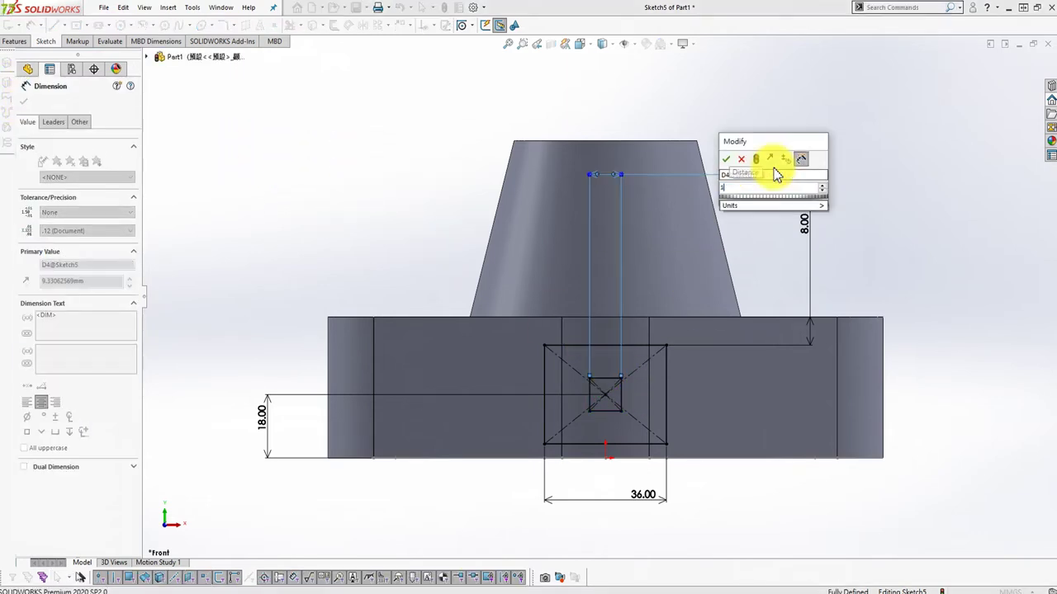
{"action": "type", "text": "8"}
{"action": "key", "text": "Return"}
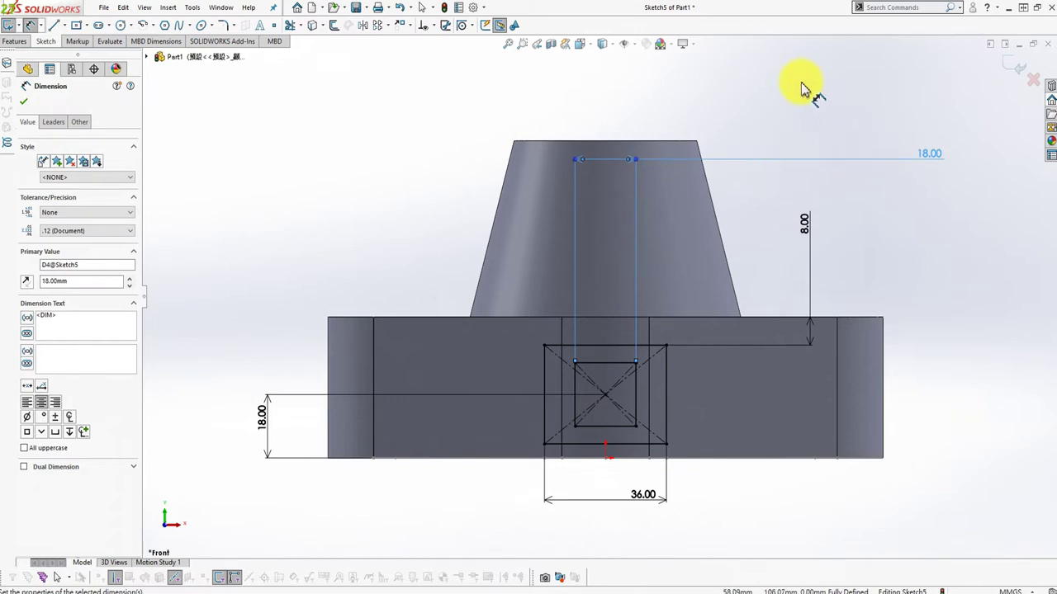
{"action": "left_click", "coordinate": [801, 86]}
- Extrude the tab sketch Blind 45 mm, merged with the plate
{"action": "key", "text": "f"}
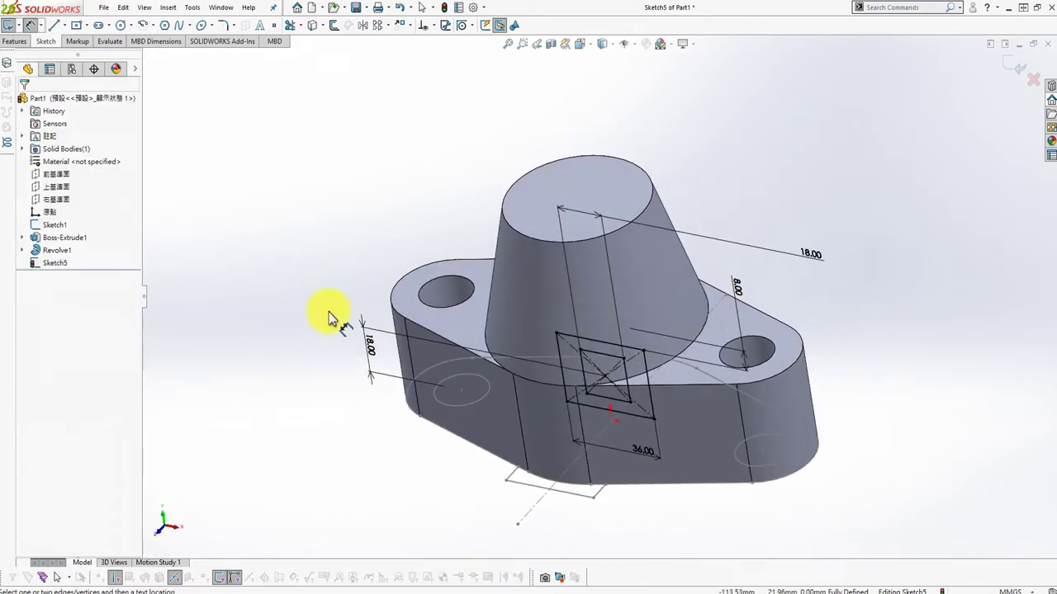
{"action": "key", "text": "s"}
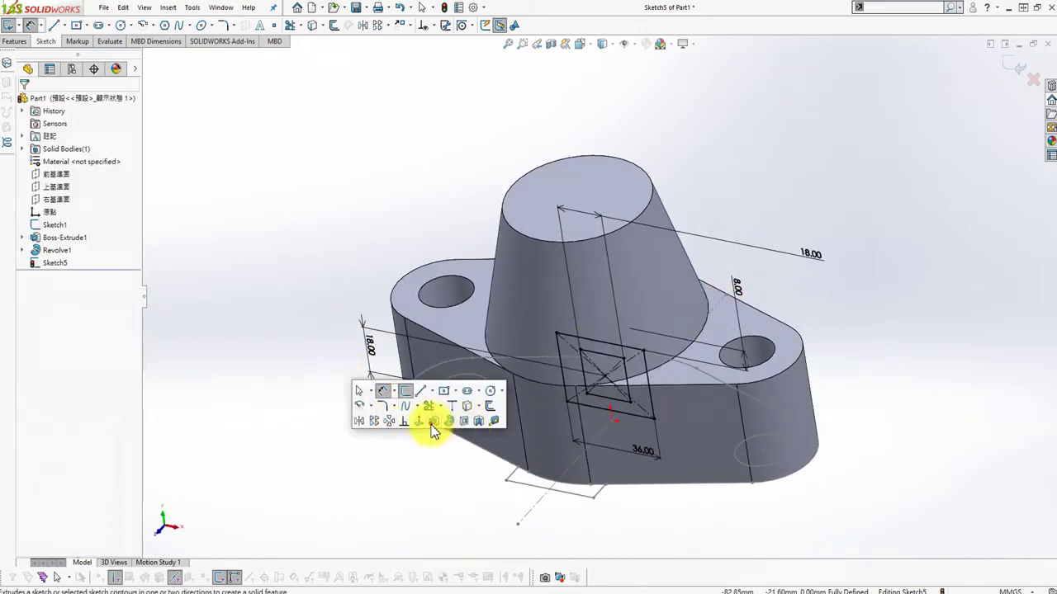
{"action": "left_click", "coordinate": [431, 425]}
{"action": "type", "text": "45"}
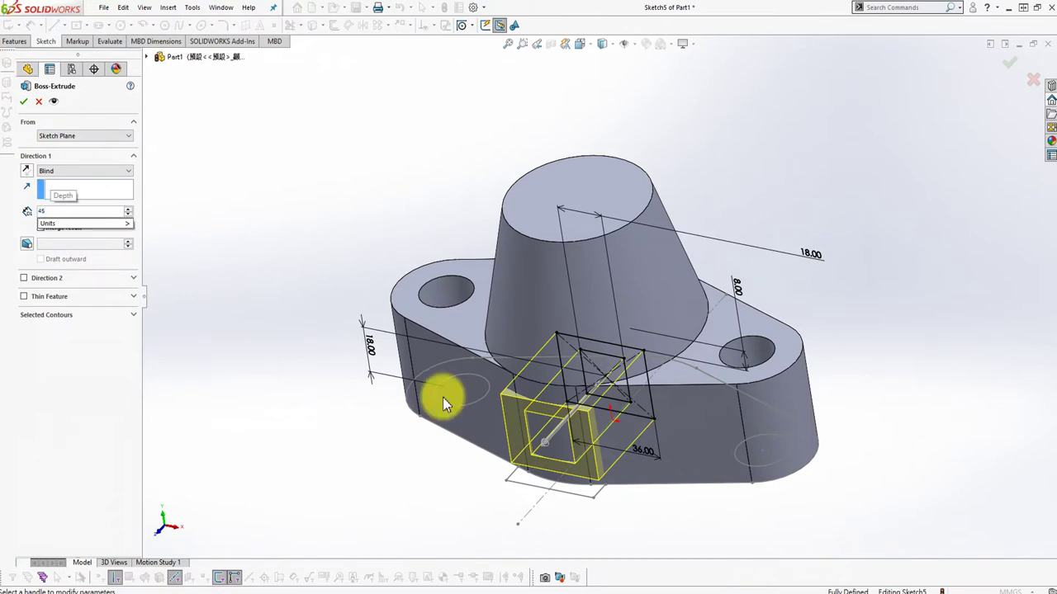
{"action": "key", "text": "Return"}
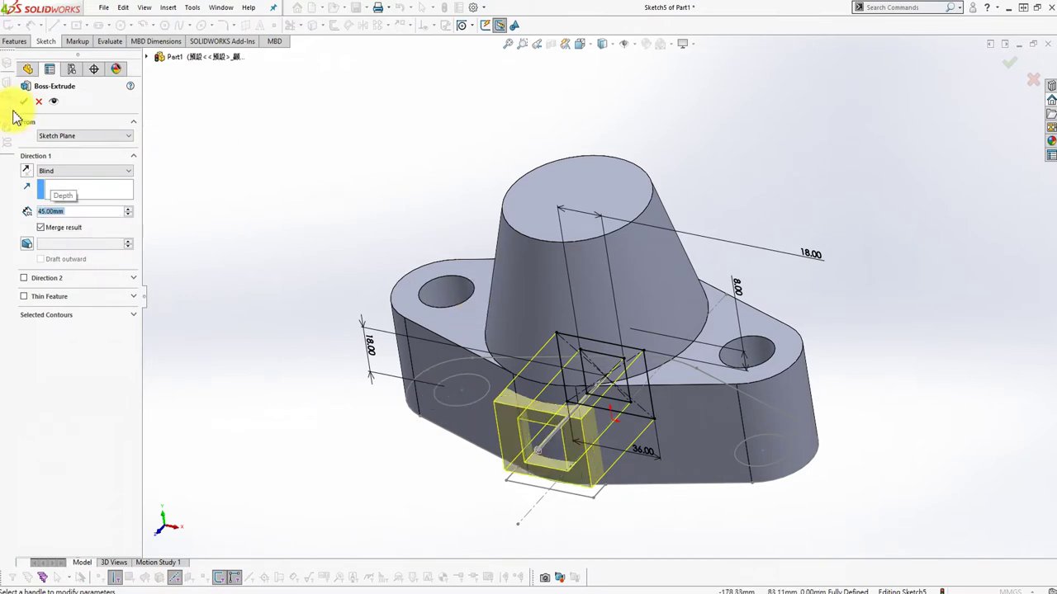
{"action": "left_click", "coordinate": [27, 103]}
- Orbit around the part to inspect the new hollow tab, then back to a top view
{"action": "mouse_move", "coordinate": [400, 437]}
{"action": "middle_mouse_down"}
{"action": "mouse_move", "coordinate": [368, 190]}
{"action": "mouse_move", "coordinate": [372, 213]}
{"action": "middle_mouse_up"}
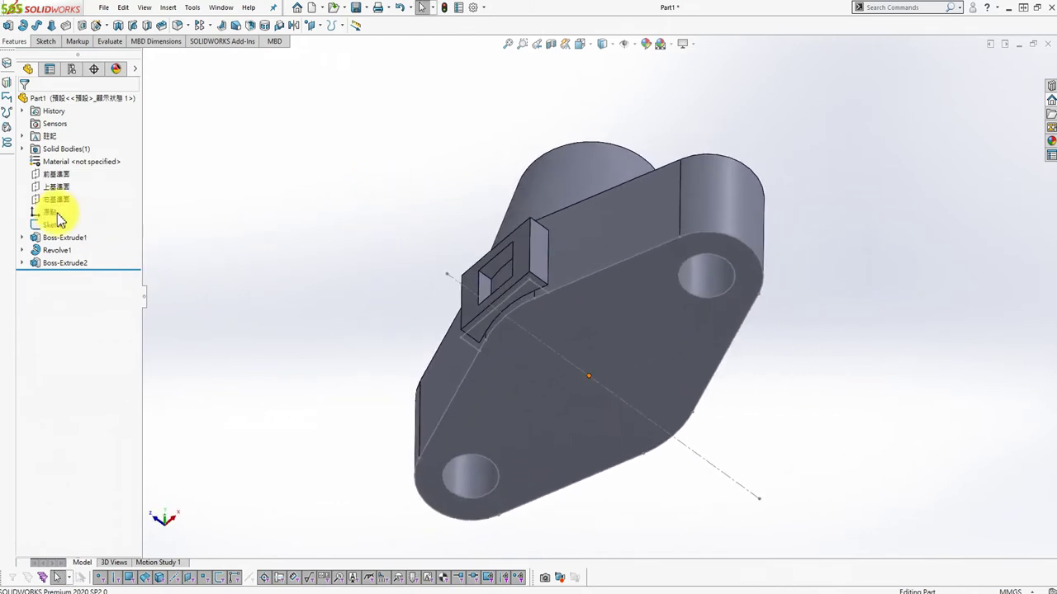
{"action": "left_click", "coordinate": [50, 225]}
{"action": "left_click", "coordinate": [327, 244]}
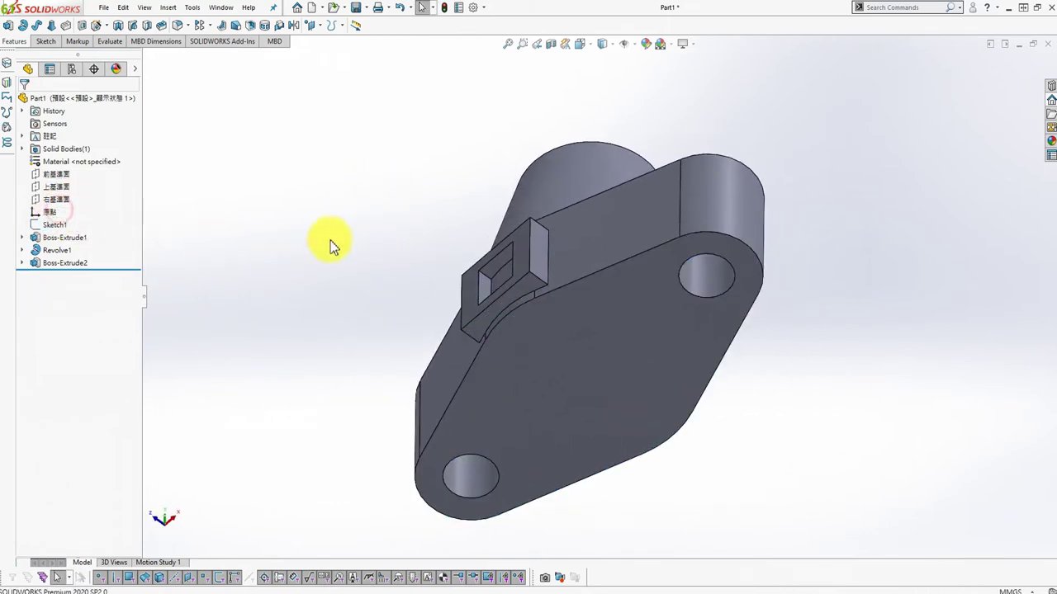
{"action": "mouse_move", "coordinate": [324, 231]}
{"action": "middle_mouse_down"}
{"action": "mouse_move", "coordinate": [371, 418]}
{"action": "mouse_move", "coordinate": [382, 507]}
{"action": "mouse_move", "coordinate": [369, 510]}
{"action": "middle_mouse_up"}
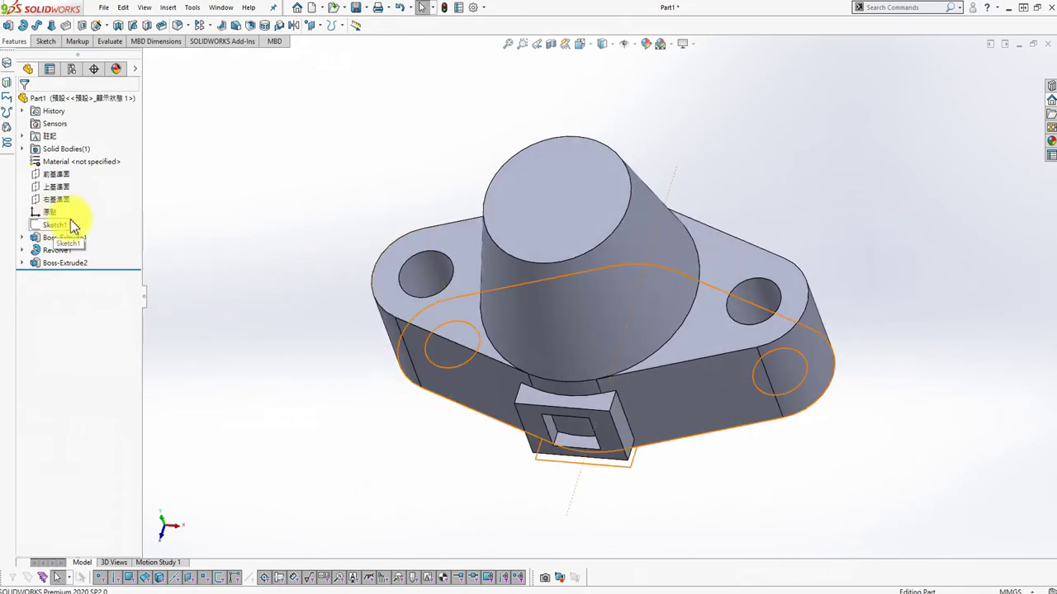
{"action": "left_click", "coordinate": [53, 174]}
- Start a Front Plane sketch, view it Normal To, and draw a vertical centreline up from the origin
{"action": "left_click", "coordinate": [123, 160]}
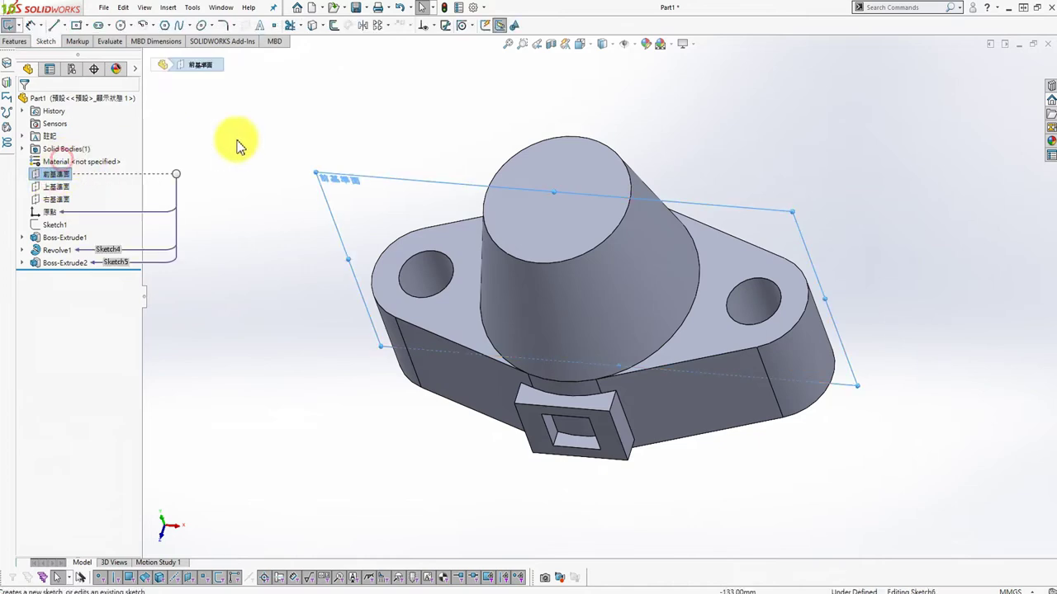
{"action": "key", "text": "s"}
{"action": "left_click", "coordinate": [356, 180]}
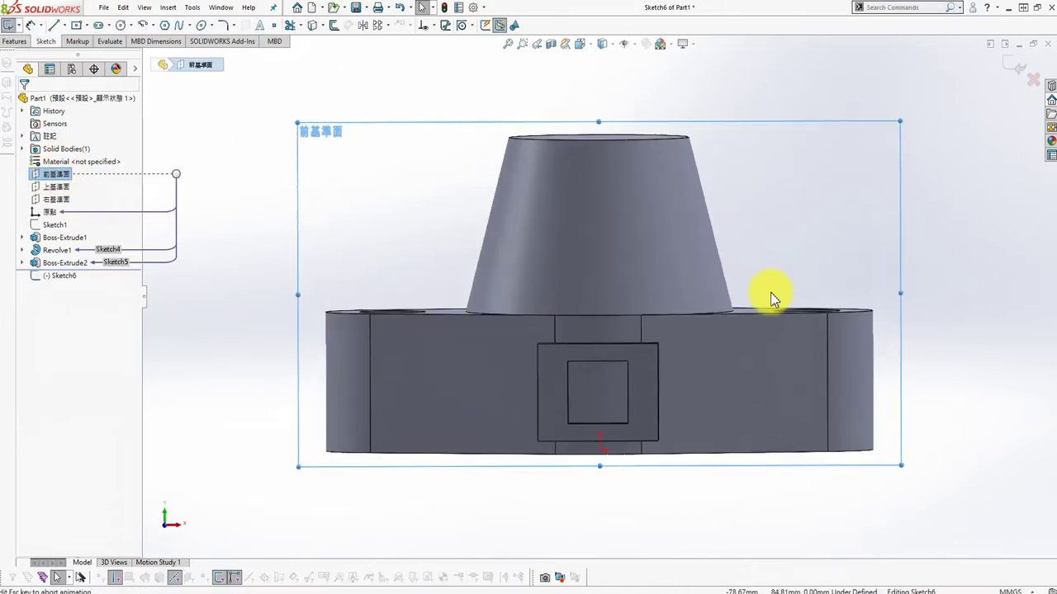
{"action": "key", "text": "s"}
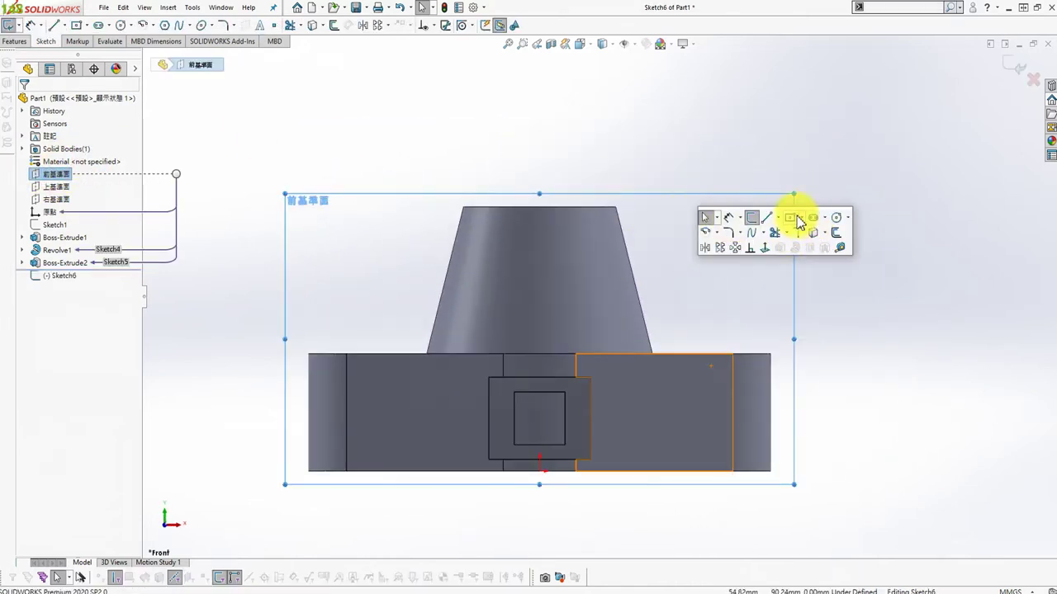
{"action": "left_click", "coordinate": [775, 217]}
{"action": "left_click", "coordinate": [770, 245]}
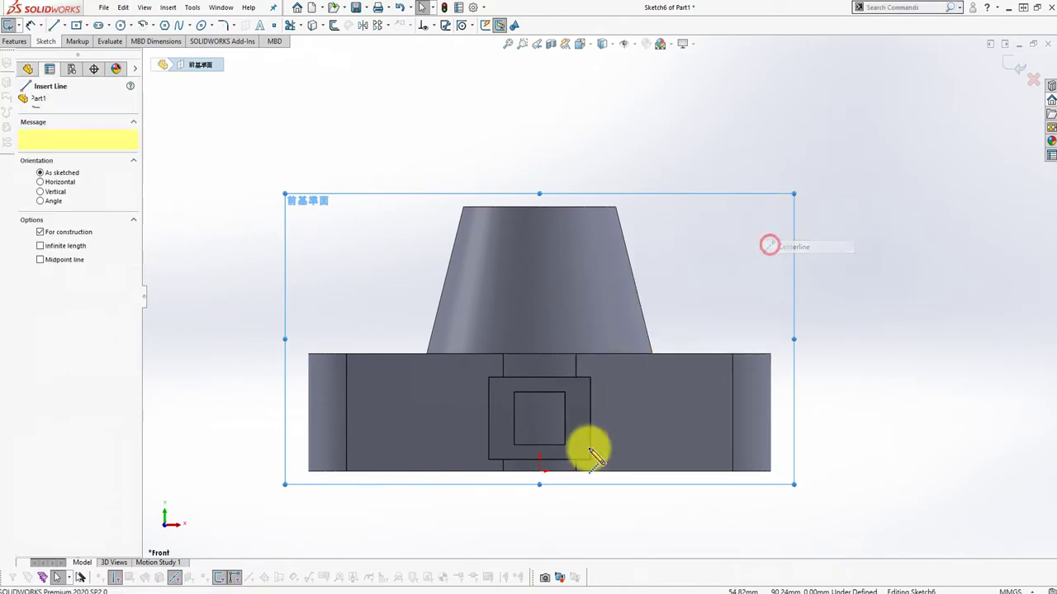
{"action": "left_click", "coordinate": [539, 467]}
{"action": "left_click", "coordinate": [539, 88]}
{"action": "key", "text": "Escape"}
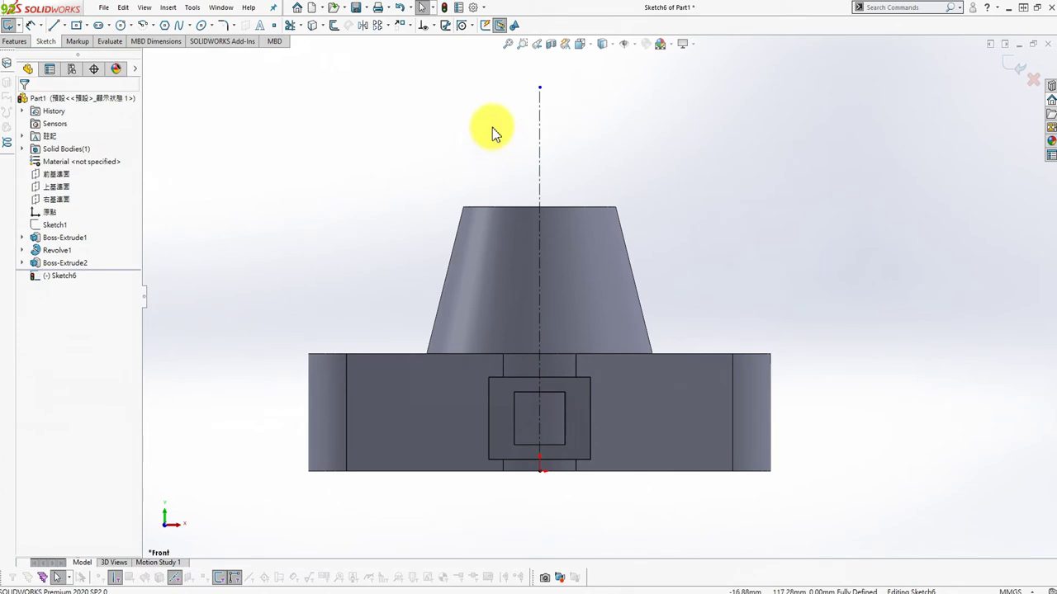
- Trace a closed line profile of the cone's left half against the centreline
{"action": "key", "text": "s"}
{"action": "left_click", "coordinate": [569, 139]}
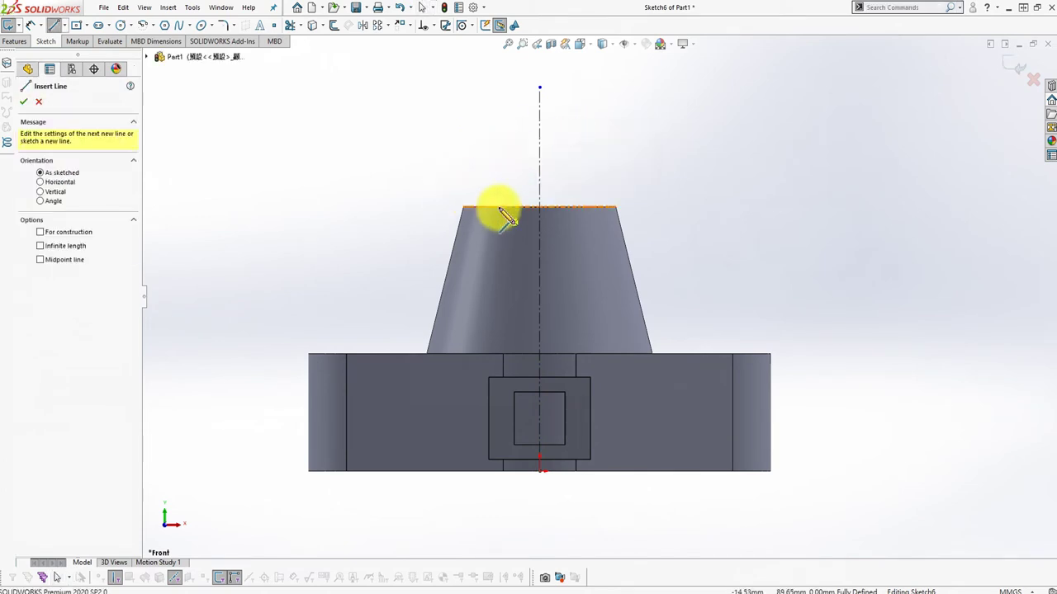
{"action": "left_click", "coordinate": [498, 211]}
{"action": "left_click", "coordinate": [464, 338]}
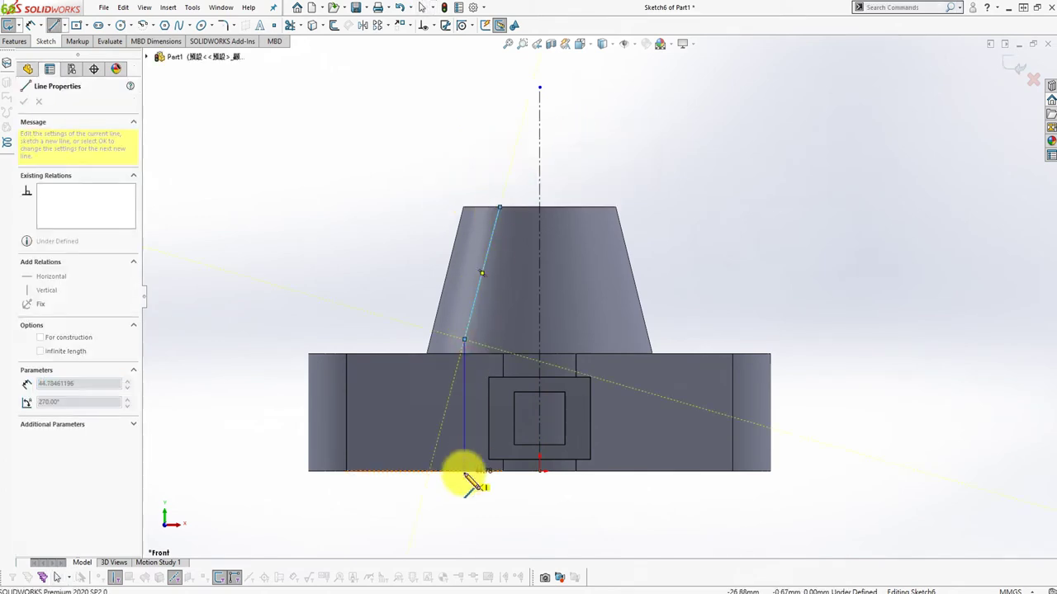
{"action": "left_click", "coordinate": [539, 471]}
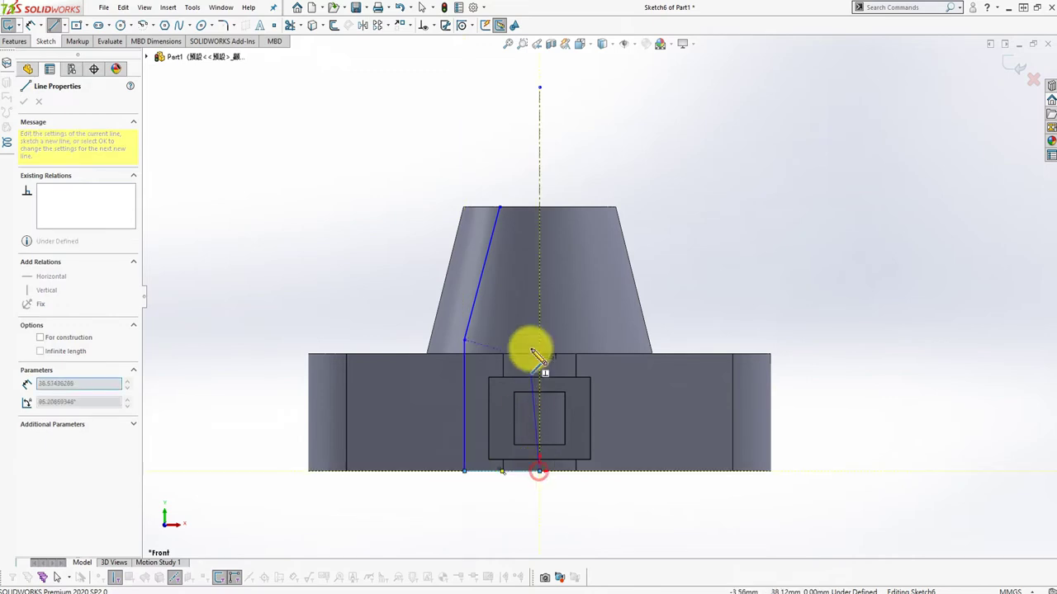
{"action": "left_click", "coordinate": [539, 207]}
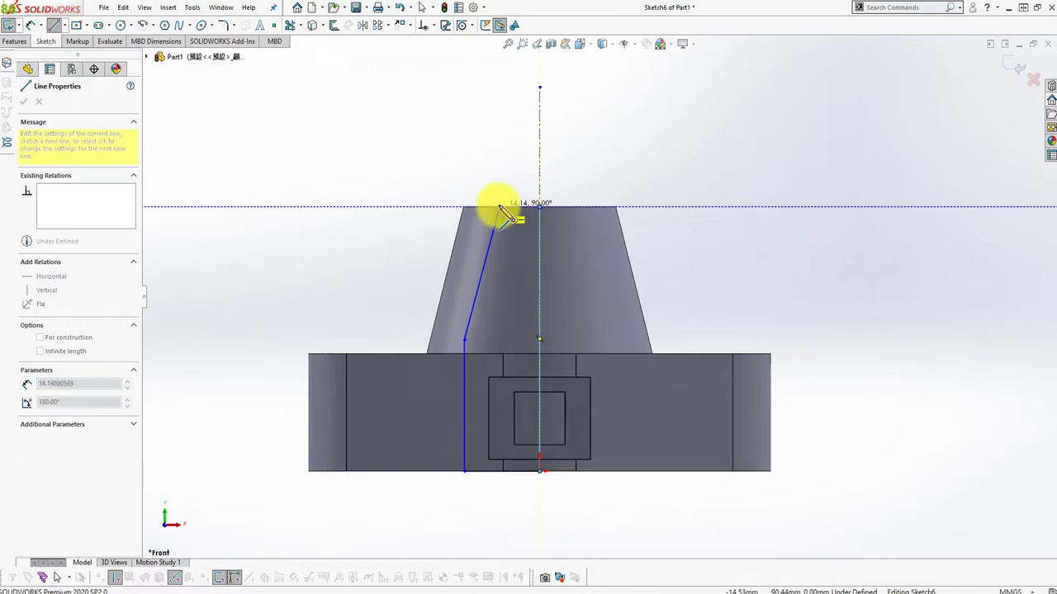
{"action": "left_click", "coordinate": [499, 206]}
{"action": "key", "text": "Escape"}
- Dimension the cone top with a 34 mm diameter about the centreline
{"action": "key", "text": "s"}
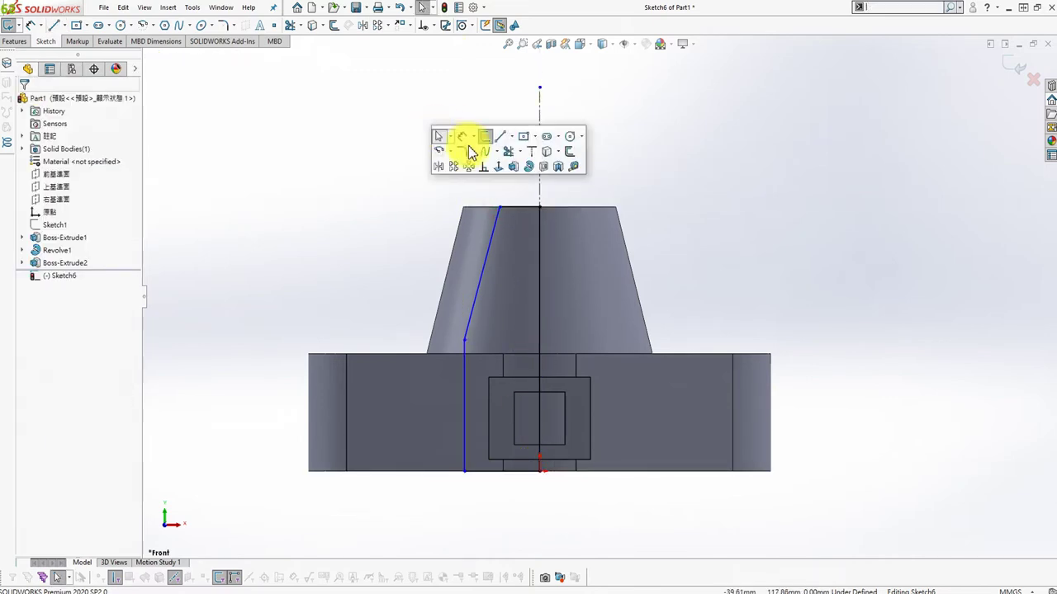
{"action": "left_click", "coordinate": [465, 135]}
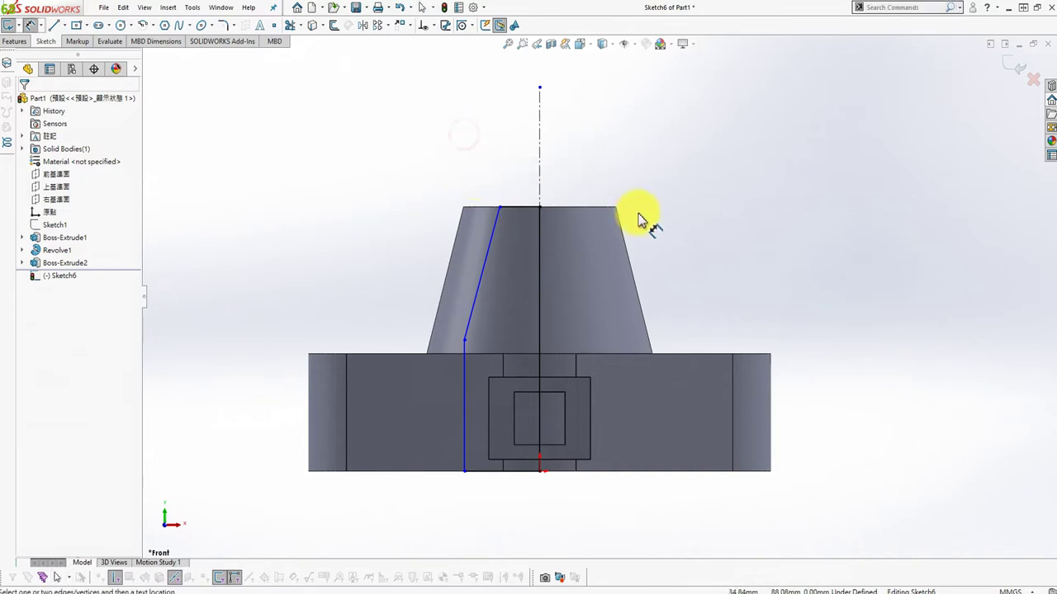
{"action": "left_click", "coordinate": [499, 209]}
{"action": "left_click", "coordinate": [539, 161]}
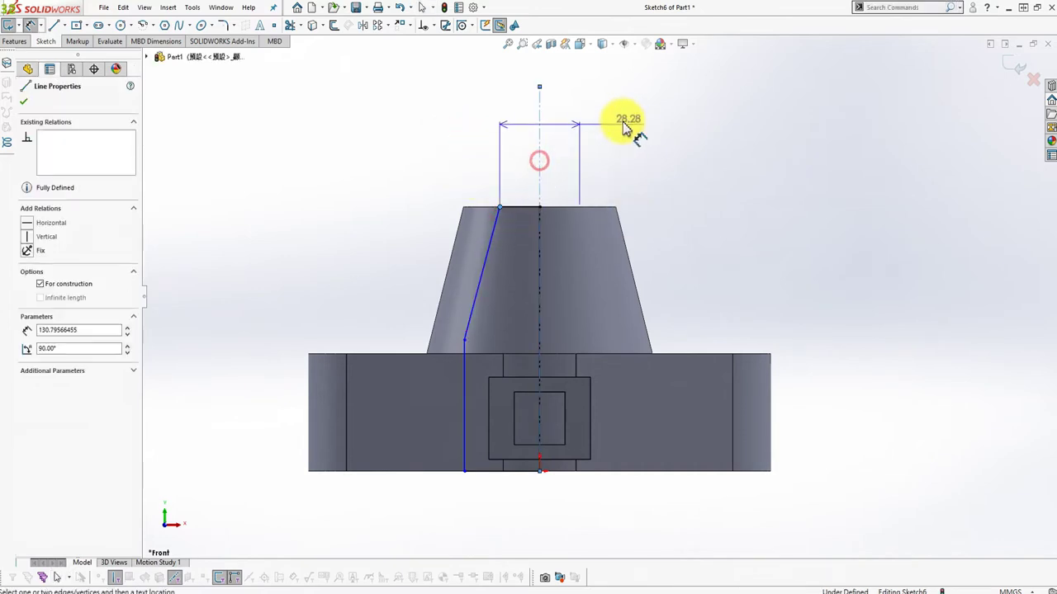
{"action": "left_click", "coordinate": [621, 120]}
{"action": "type", "text": "34"}
{"action": "key", "text": "Return"}
{"action": "left_click", "coordinate": [706, 161]}
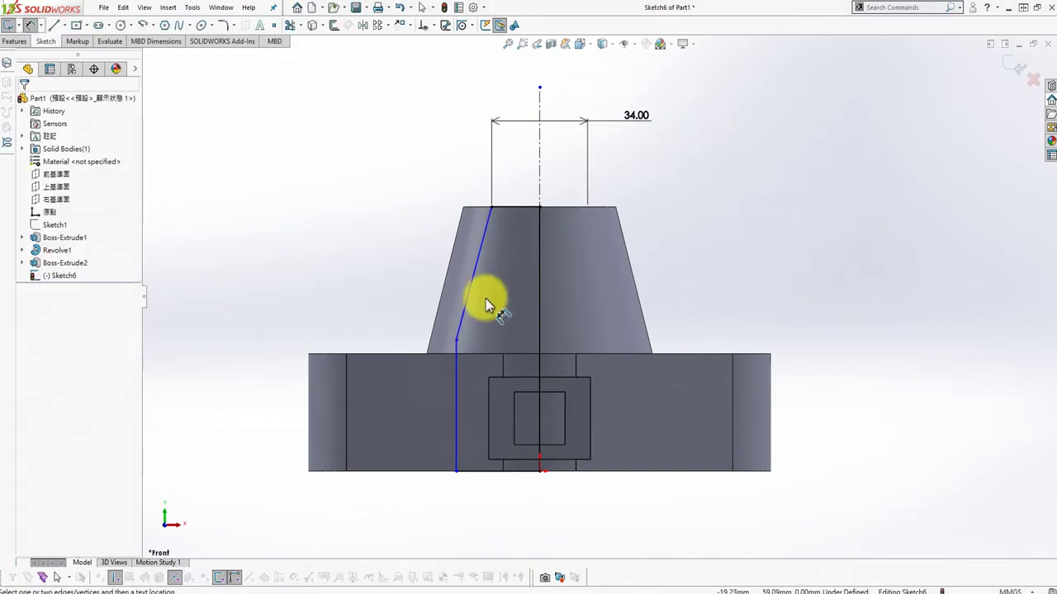
- Add the 38 mm height dimension and the 29.54 horizontal offset dimension
{"action": "left_click", "coordinate": [455, 389]}
{"action": "left_click", "coordinate": [277, 379]}
{"action": "type", "text": "38"}
{"action": "key", "text": "Return"}
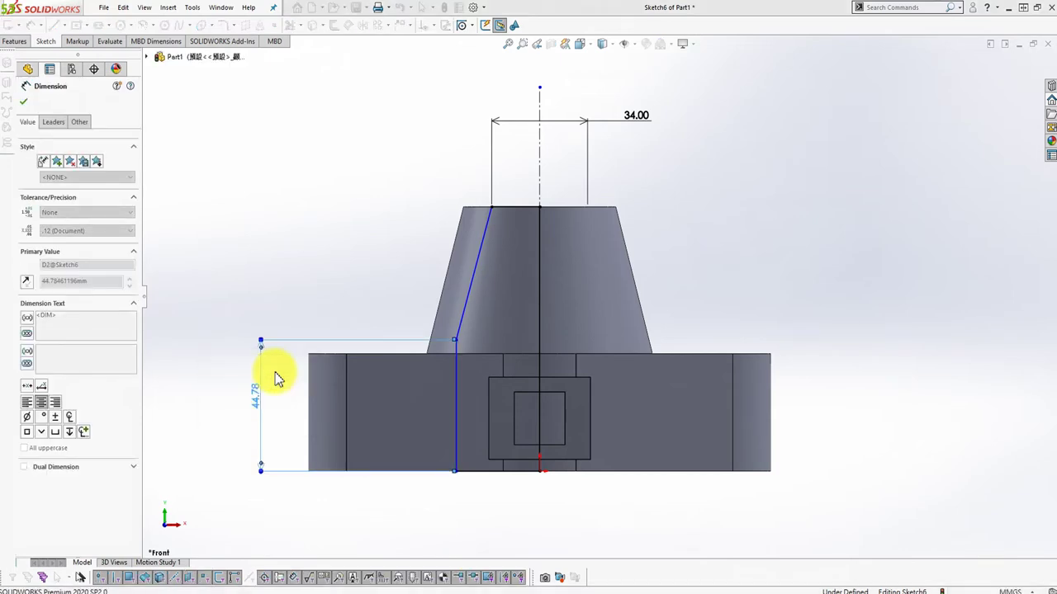
{"action": "left_click", "coordinate": [455, 428]}
{"action": "left_click", "coordinate": [537, 163]}
{"action": "left_click", "coordinate": [537, 501]}
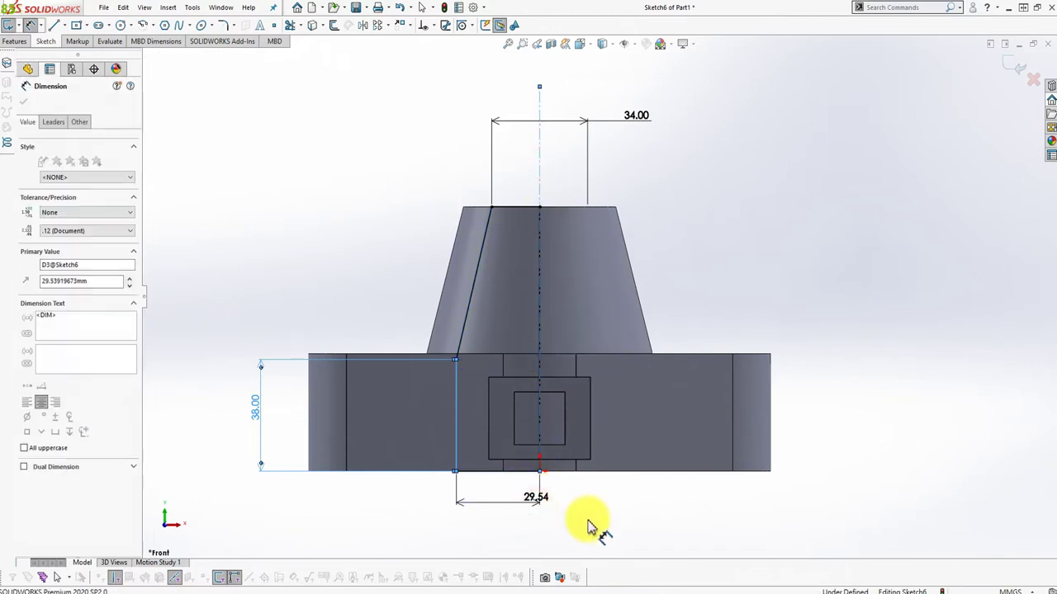
{"action": "left_click", "coordinate": [506, 487]}
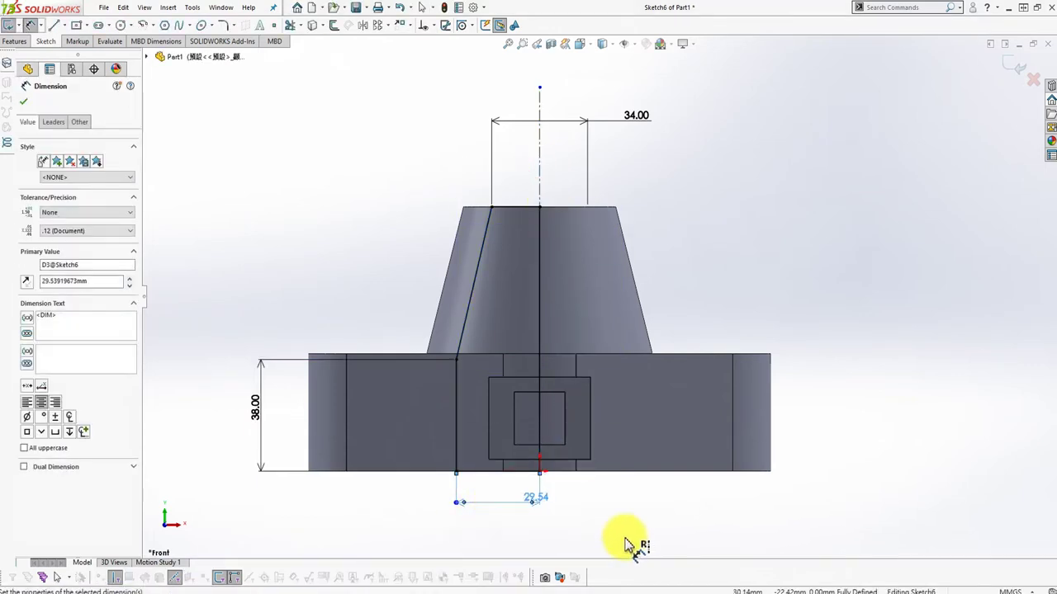
{"action": "left_click", "coordinate": [625, 544]}
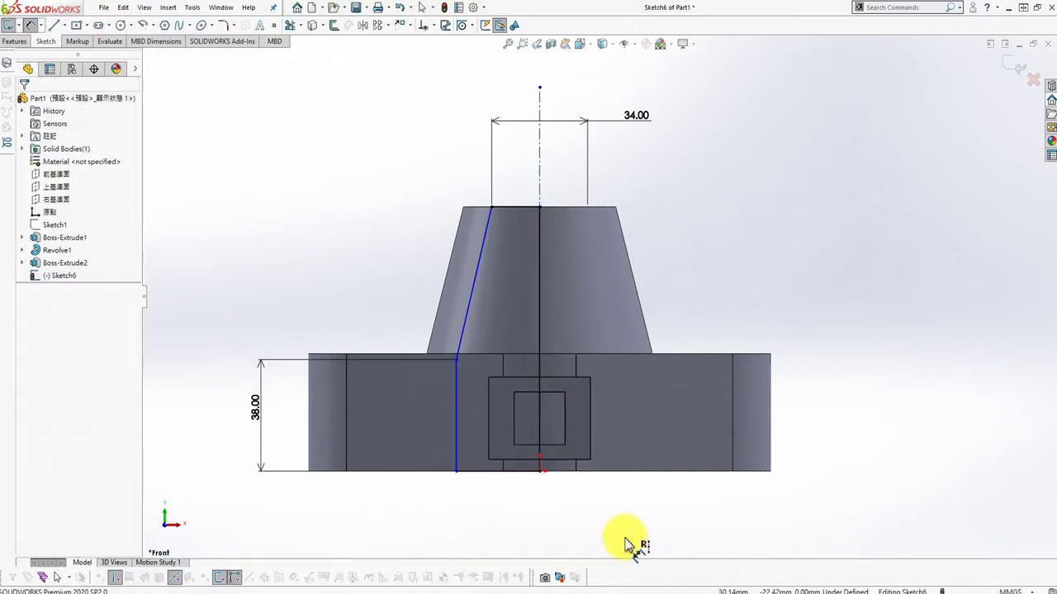
- Dimension the profile's base diameter at 56 mm, fully defining the sketch
{"action": "left_click", "coordinate": [457, 453]}
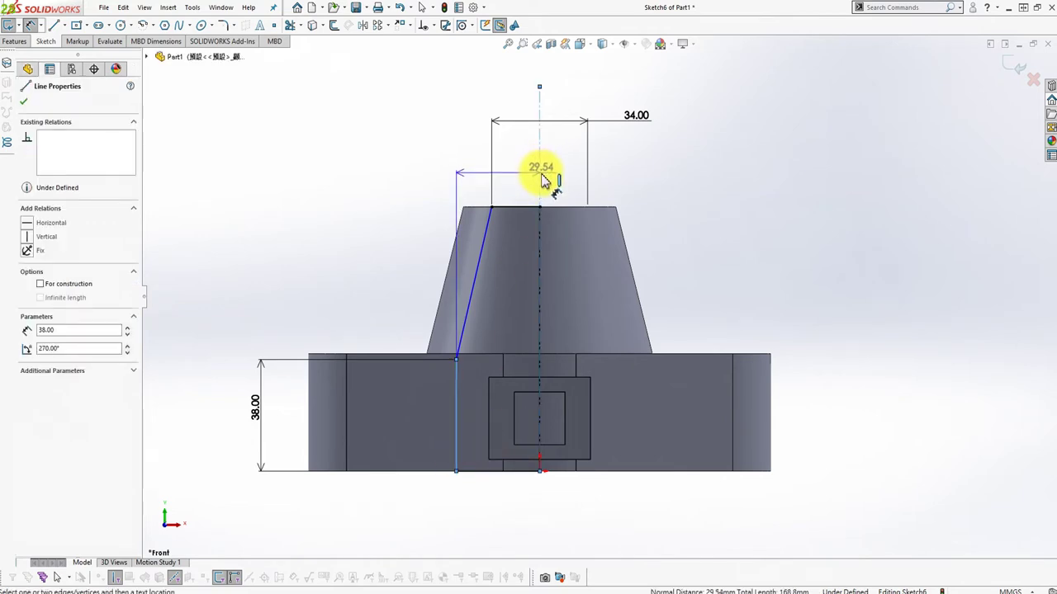
{"action": "left_click", "coordinate": [767, 294]}
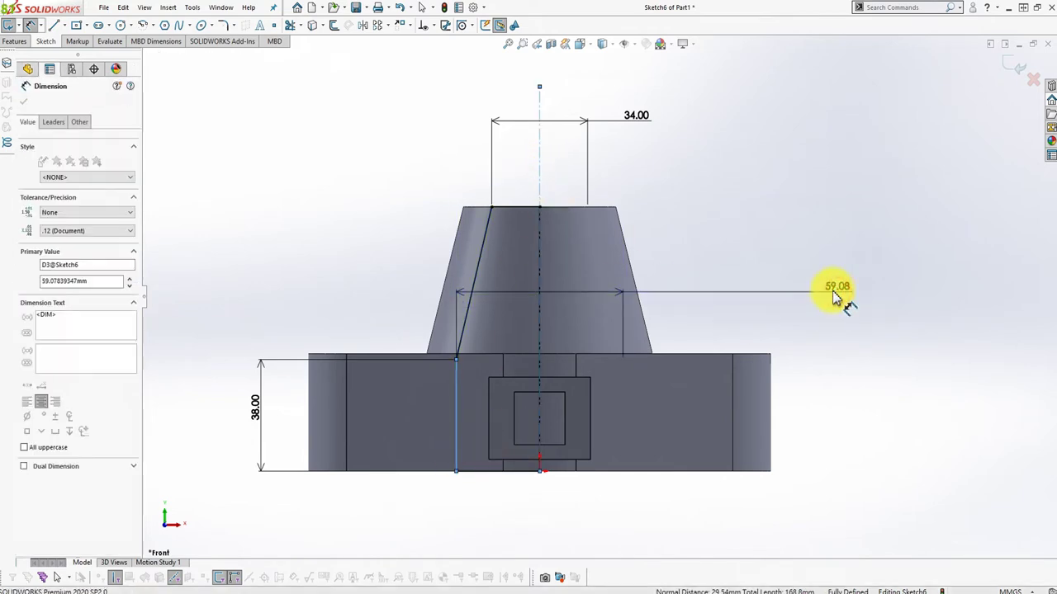
{"action": "type", "text": "58"}
{"action": "key", "text": "Return"}
{"action": "key", "text": "Escape"}
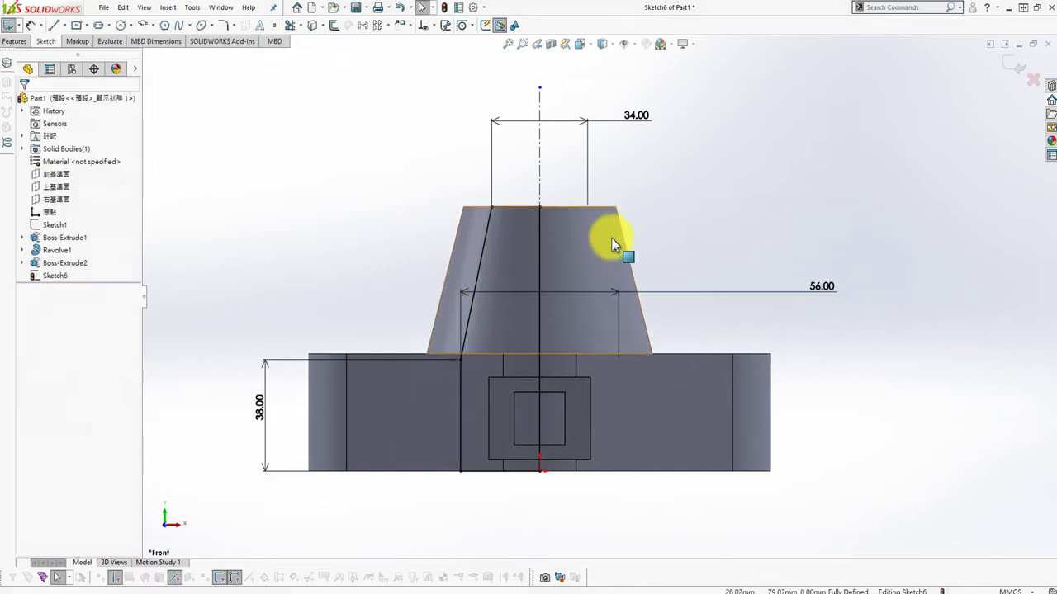
{"action": "key", "text": "s"}
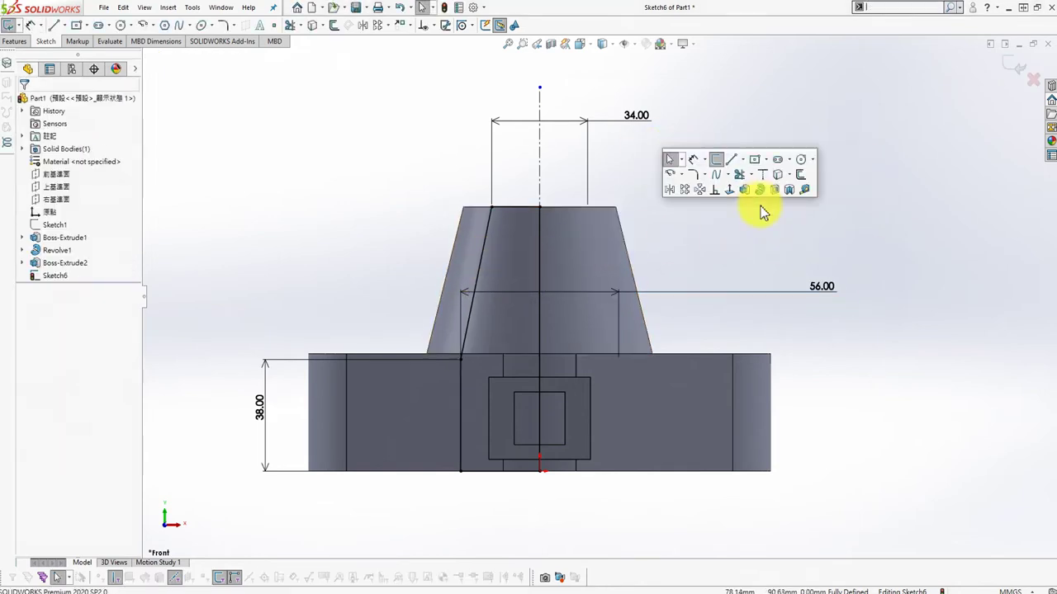
{"action": "left_click", "coordinate": [792, 191]}
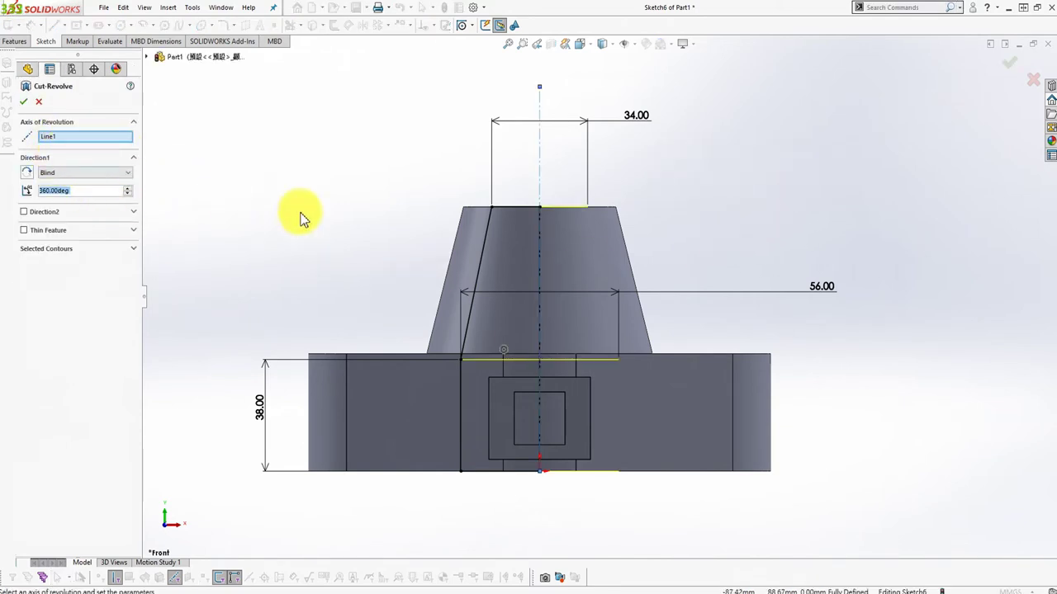
- Apply the 360° revolved cut about Line1, then start Sketch7 on the tab's front face
{"action": "left_click", "coordinate": [24, 102]}
{"action": "mouse_move", "coordinate": [801, 176]}
{"action": "middle_mouse_down"}
{"action": "mouse_move", "coordinate": [701, 245]}
{"action": "mouse_move", "coordinate": [695, 271]}
{"action": "middle_mouse_up"}
{"action": "mouse_move", "coordinate": [507, 432]}
{"action": "middle_mouse_down"}
{"action": "mouse_move", "coordinate": [573, 415]}
{"action": "mouse_move", "coordinate": [547, 455]}
{"action": "middle_mouse_up"}
{"action": "left_click", "coordinate": [534, 444]}
{"action": "left_click", "coordinate": [583, 398]}
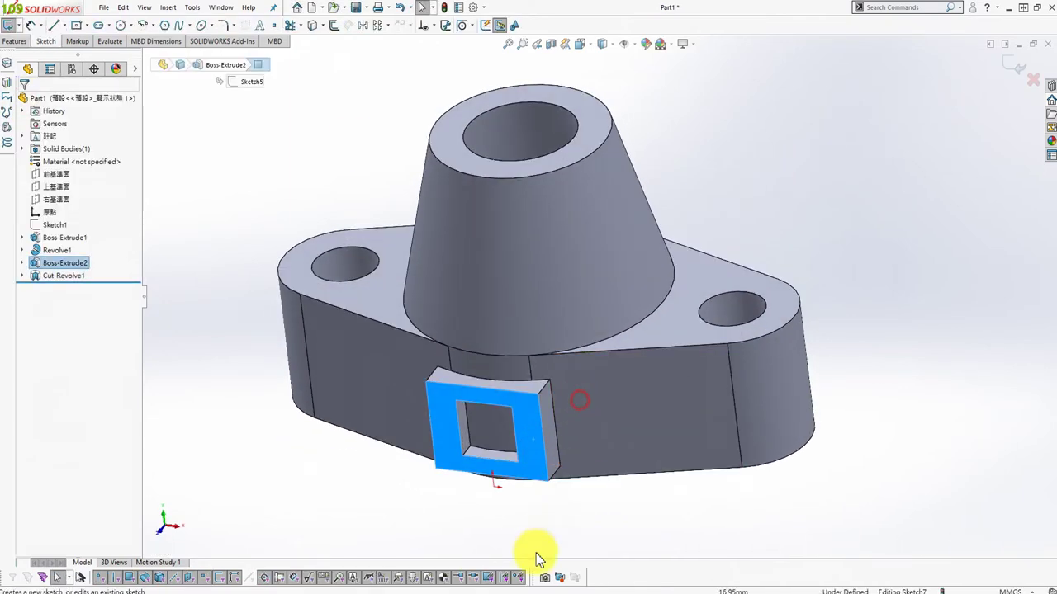
- Convert the three inner edges of the tab opening into Sketch7 lines
{"action": "left_click", "coordinate": [492, 404]}
{"action": "key", "text": "s"}
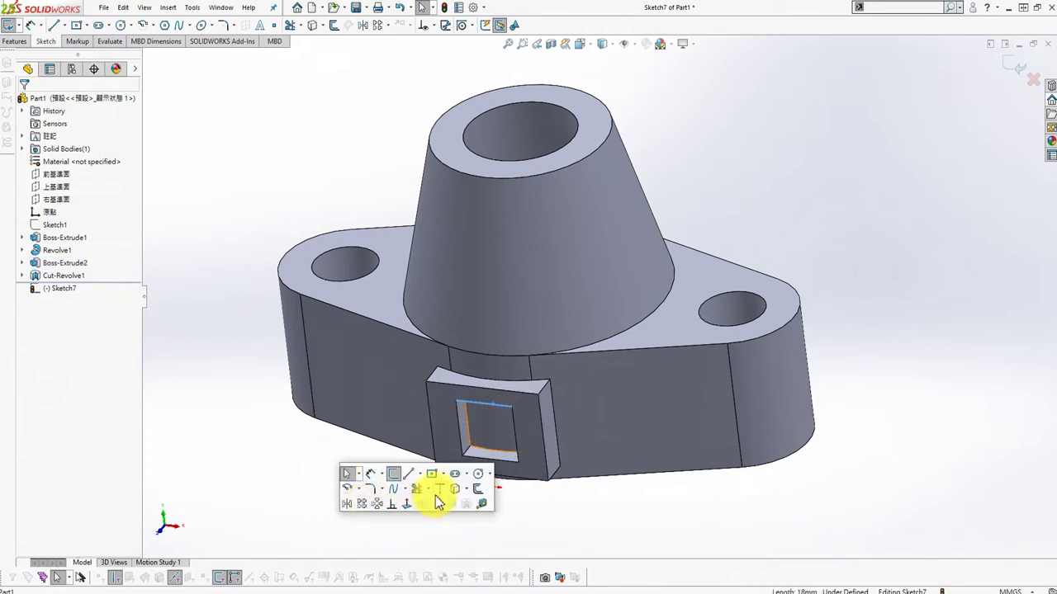
{"action": "key", "text": "s"}
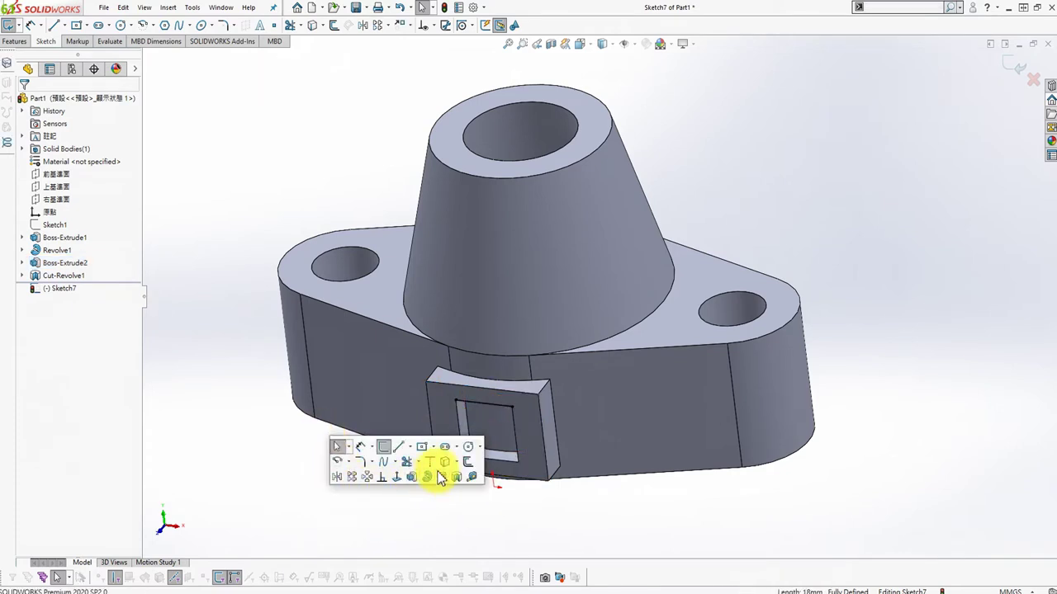
{"action": "left_click", "coordinate": [451, 456]}
{"action": "left_click", "coordinate": [459, 424]}
{"action": "left_click", "coordinate": [471, 456]}
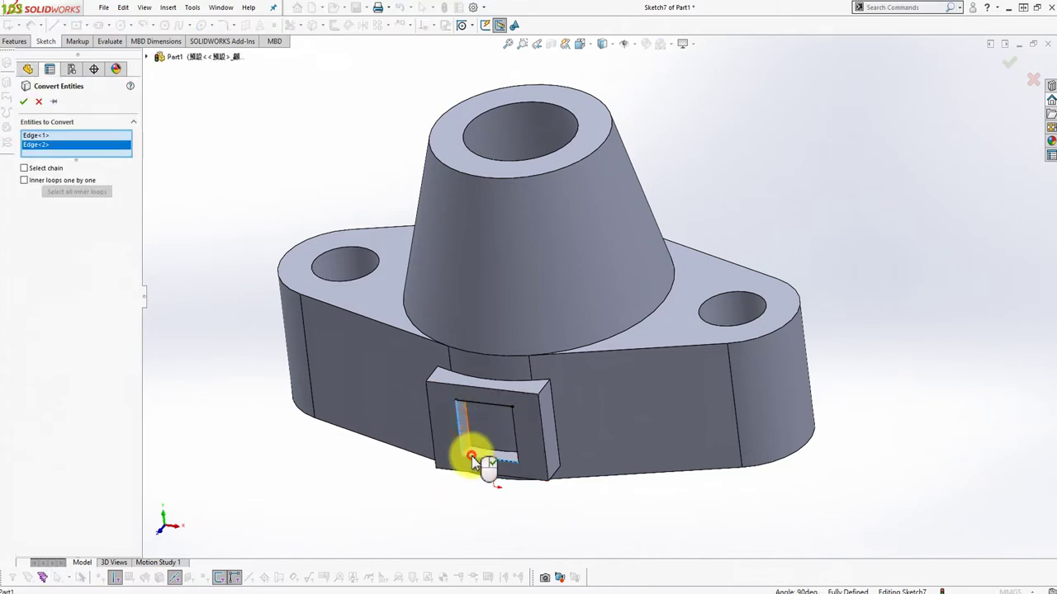
{"action": "left_click", "coordinate": [517, 438]}
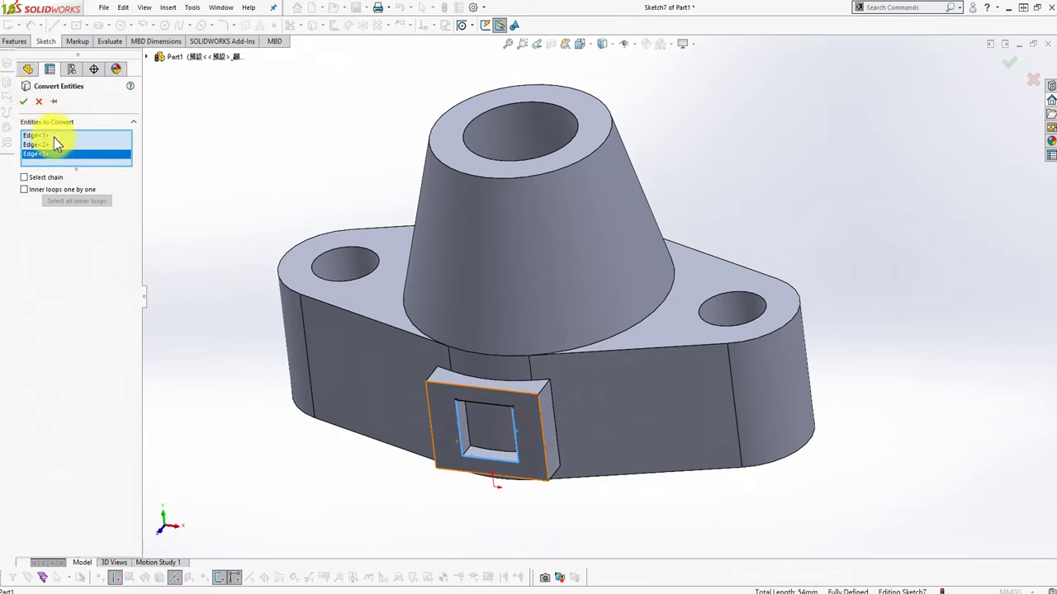
{"action": "left_click", "coordinate": [24, 102]}
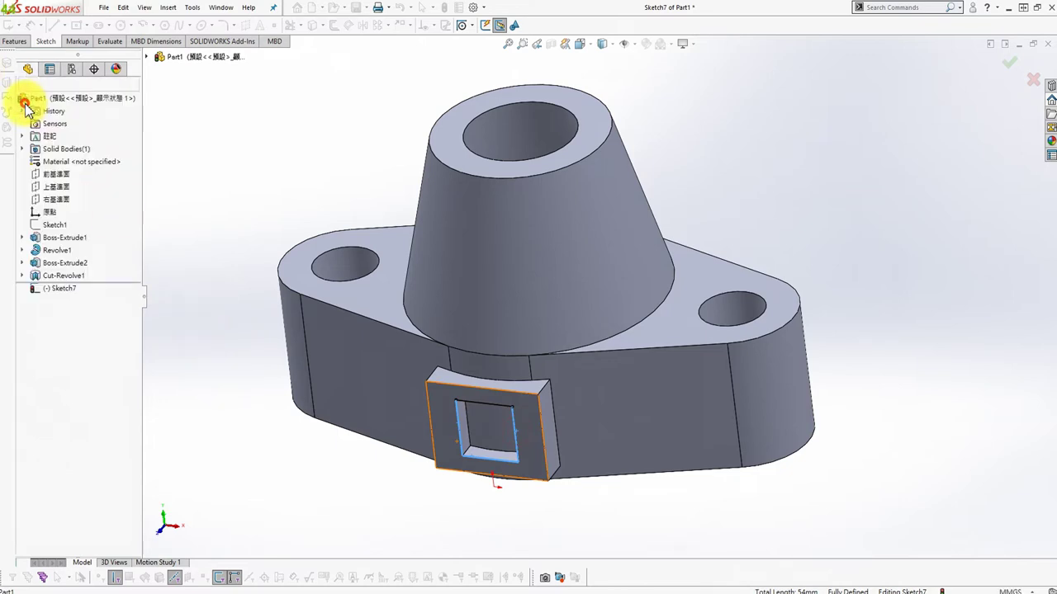
{"action": "key", "text": "s"}
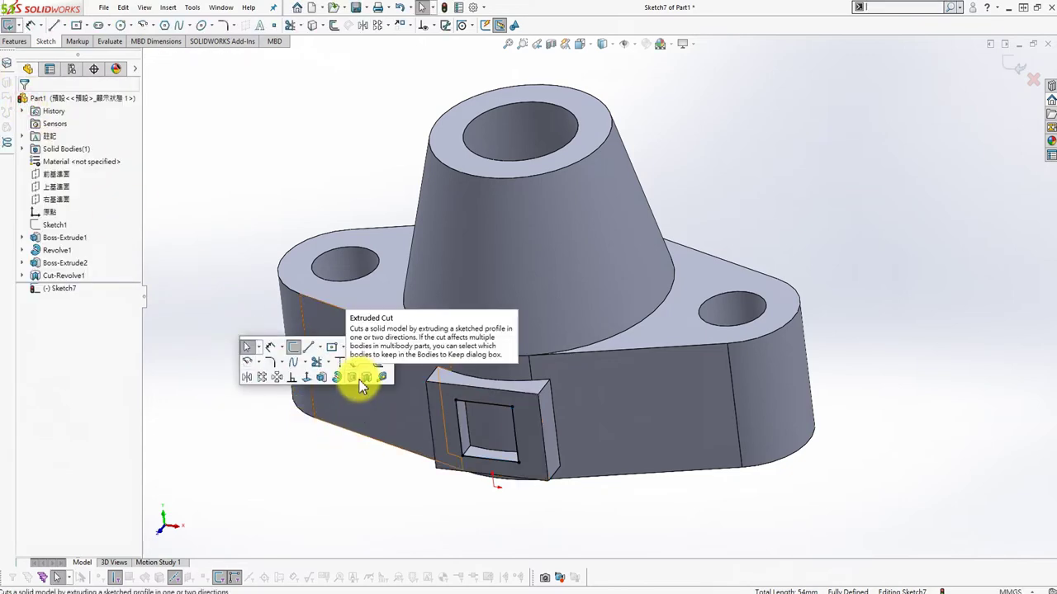
- Extrude-cut the tab's square opening Up To Next into the plate
{"action": "left_click", "coordinate": [356, 382]}
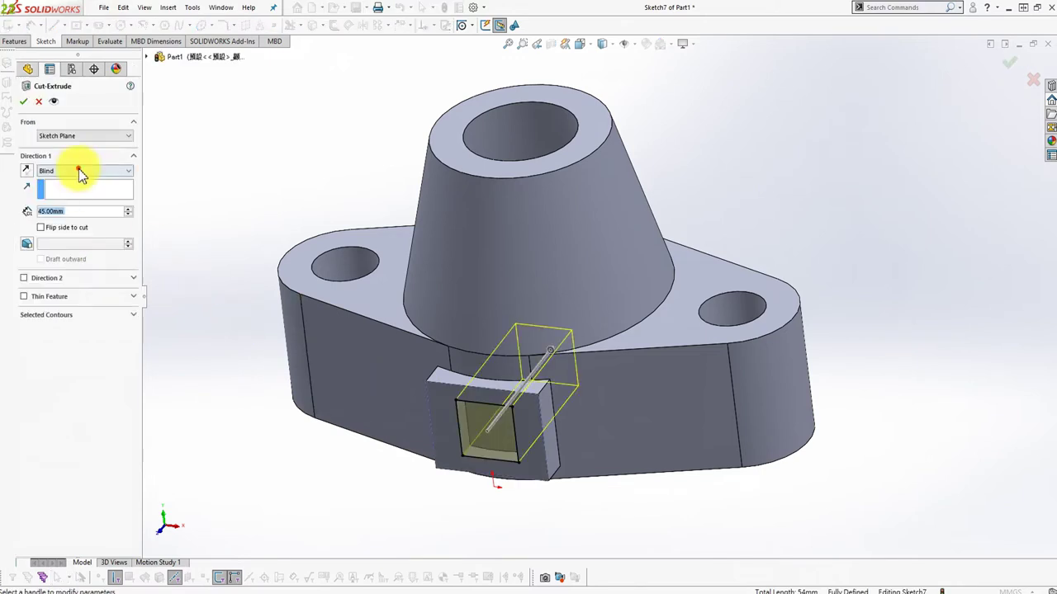
{"action": "left_click", "coordinate": [82, 170]}
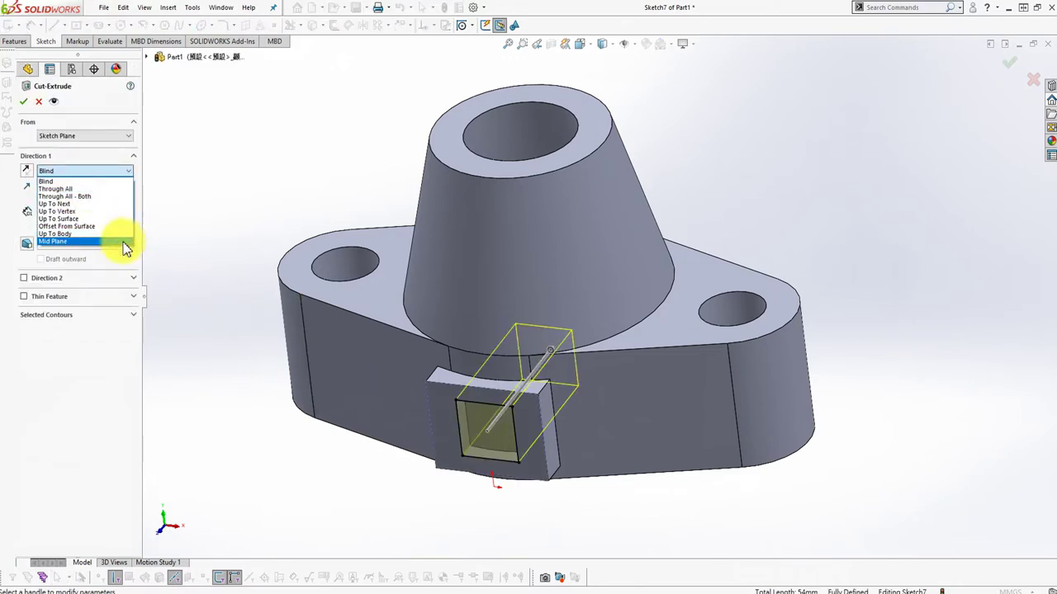
{"action": "left_click", "coordinate": [72, 203]}
{"action": "left_click", "coordinate": [23, 101]}
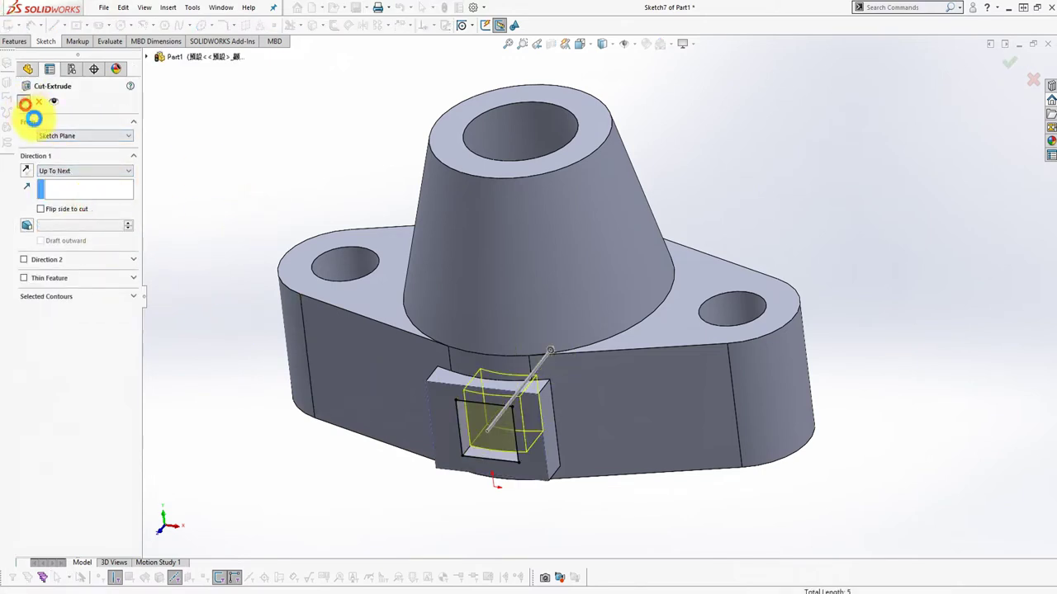
{"action": "mouse_move", "coordinate": [738, 377]}
{"action": "middle_mouse_down"}
{"action": "mouse_move", "coordinate": [669, 223]}
{"action": "mouse_move", "coordinate": [658, 52]}
{"action": "mouse_move", "coordinate": [667, 314]}
{"action": "mouse_move", "coordinate": [616, 441]}
{"action": "mouse_move", "coordinate": [677, 394]}
{"action": "middle_mouse_up"}
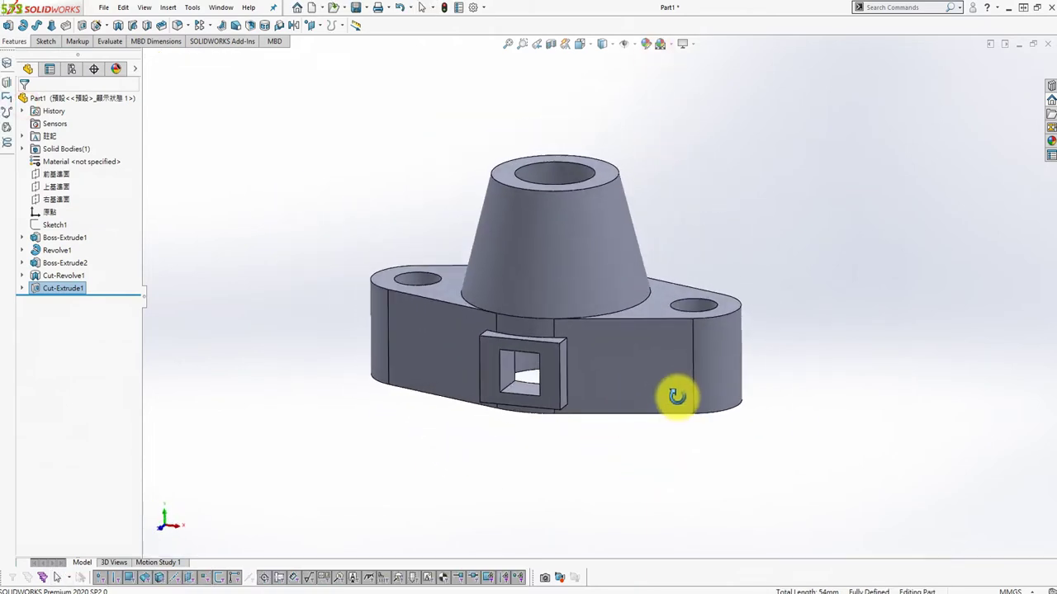
- Fillet the tab's two joining edges with a 5 mm radius
{"action": "left_click", "coordinate": [743, 204]}
{"action": "key", "text": "s"}
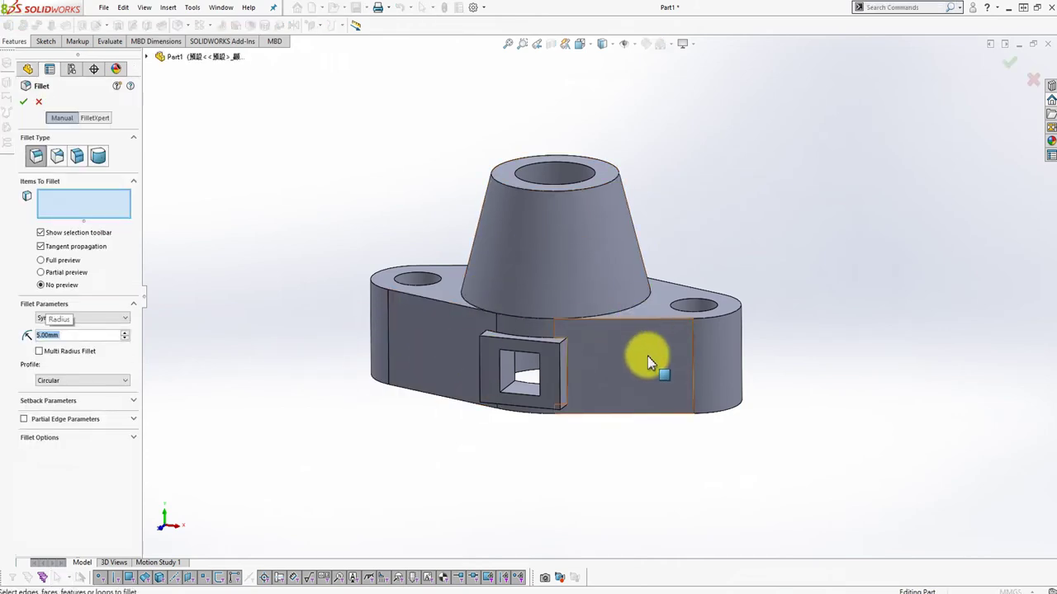
{"action": "scroll", "coordinate": [569, 371], "scroll_direction": "down", "scroll_amount": 1}
{"action": "scroll", "coordinate": [577, 369], "scroll_direction": "down", "scroll_amount": 2}
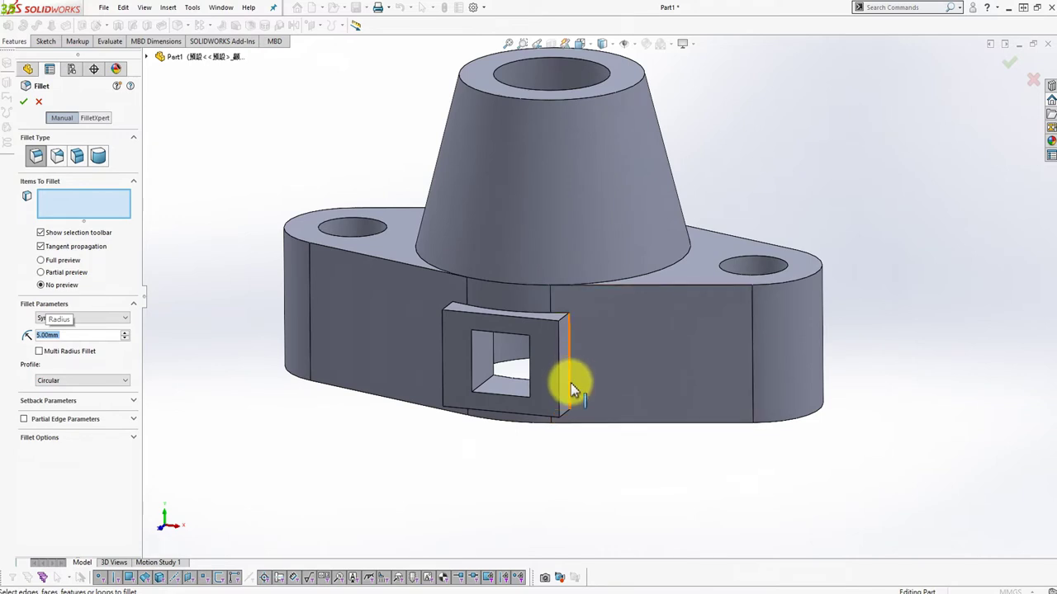
{"action": "left_click", "coordinate": [570, 387]}
{"action": "middle_click_drag", "start_coordinate": [378, 347], "coordinate": [609, 385]}
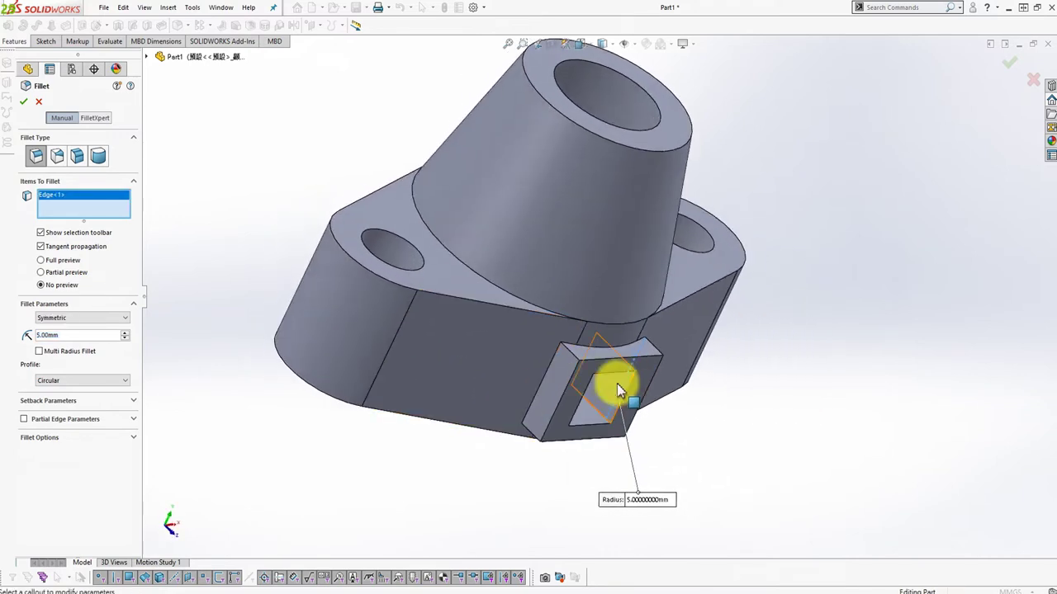
{"action": "left_click", "coordinate": [545, 386]}
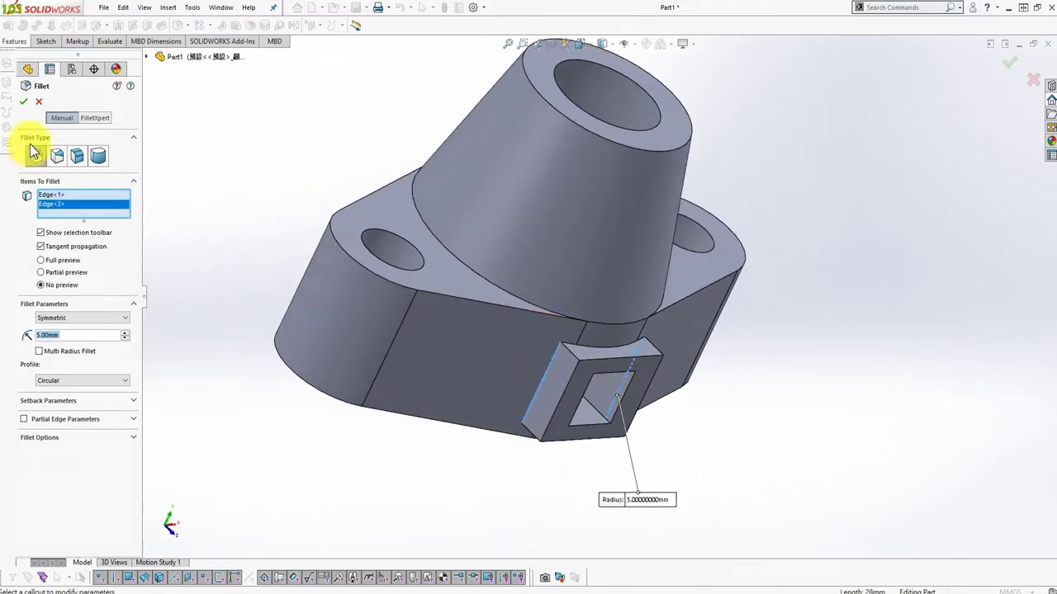
{"action": "left_click", "coordinate": [23, 101]}
{"action": "mouse_move", "coordinate": [896, 273]}
{"action": "middle_mouse_down"}
{"action": "mouse_move", "coordinate": [774, 289]}
{"action": "mouse_move", "coordinate": [648, 273]}
{"action": "middle_mouse_up"}
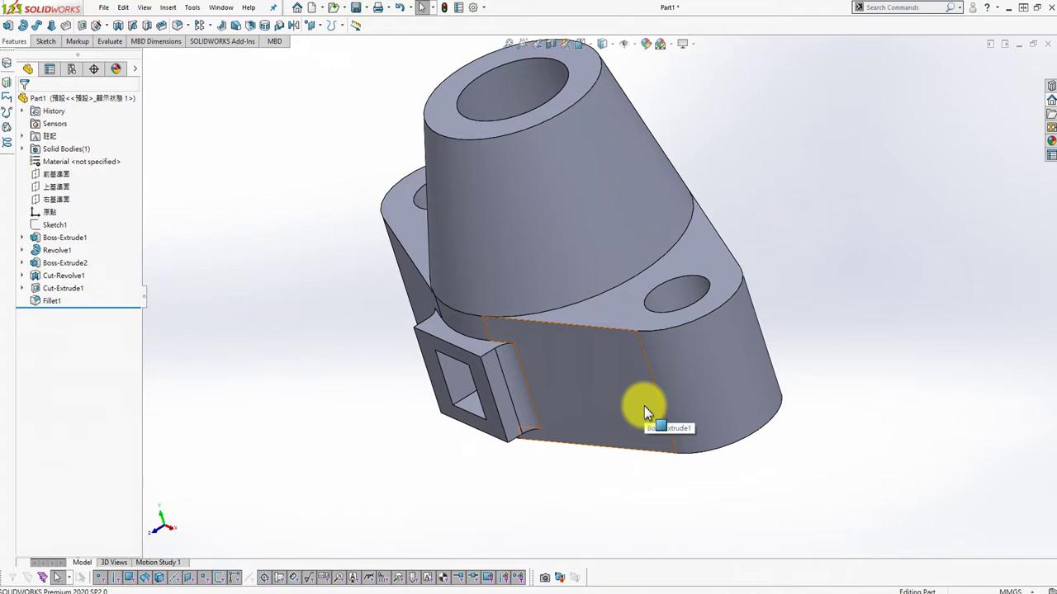
{"action": "key", "text": "ctrl+s"}
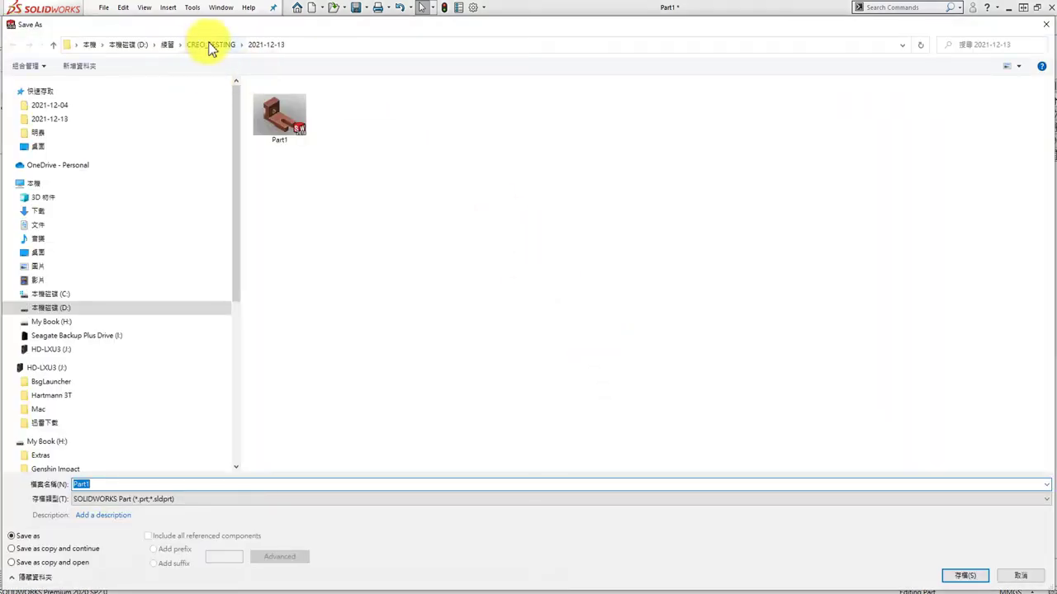
- Save the part as Part1 in the CREO_TESTING > 2021-12-18 folder
{"action": "left_click", "coordinate": [210, 45]}
{"action": "double_click", "coordinate": [286, 124]}
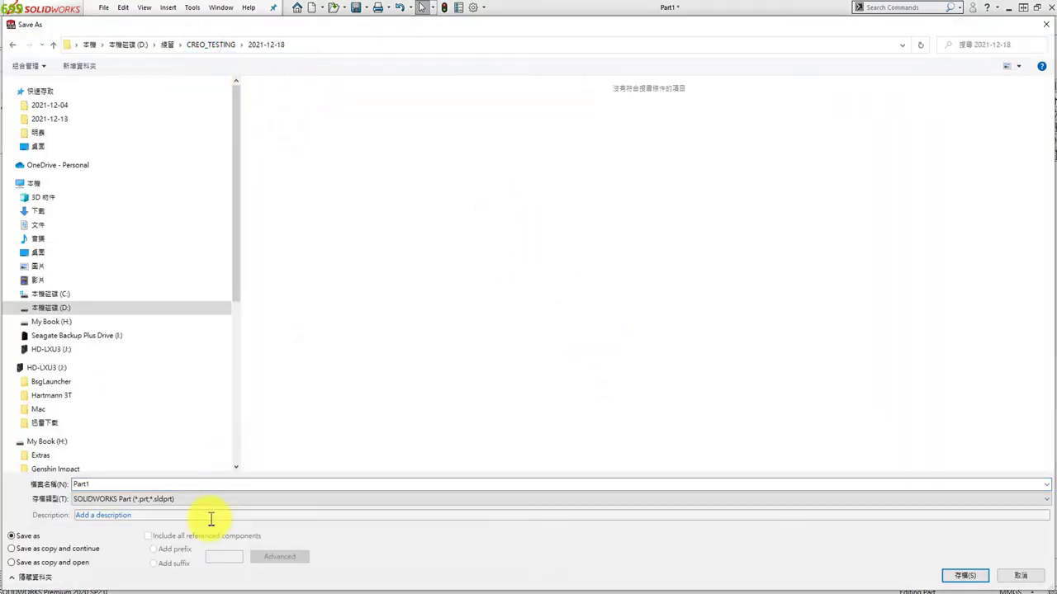
{"action": "left_click", "coordinate": [964, 578]}
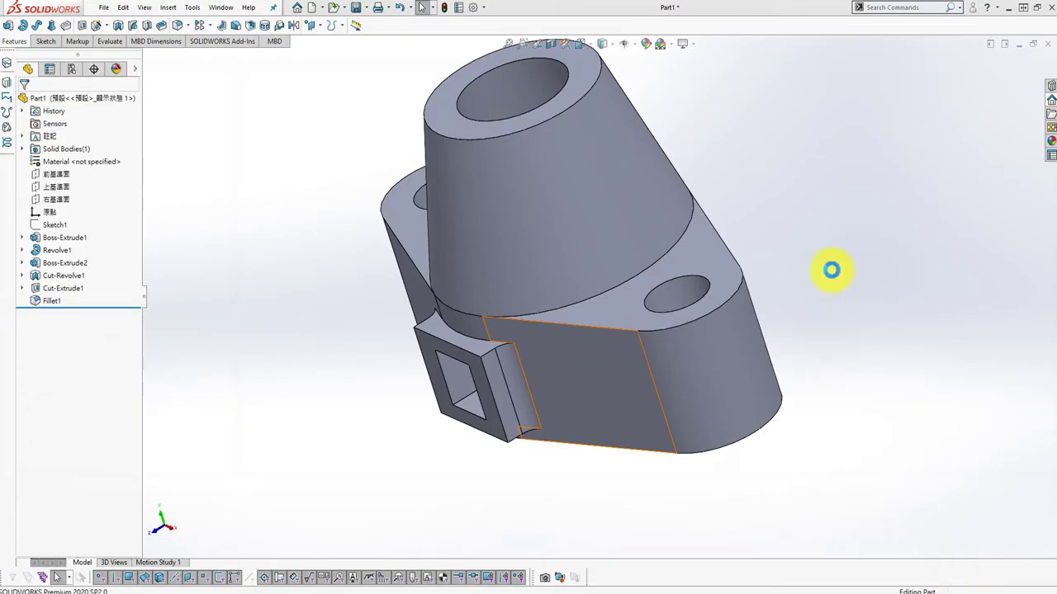
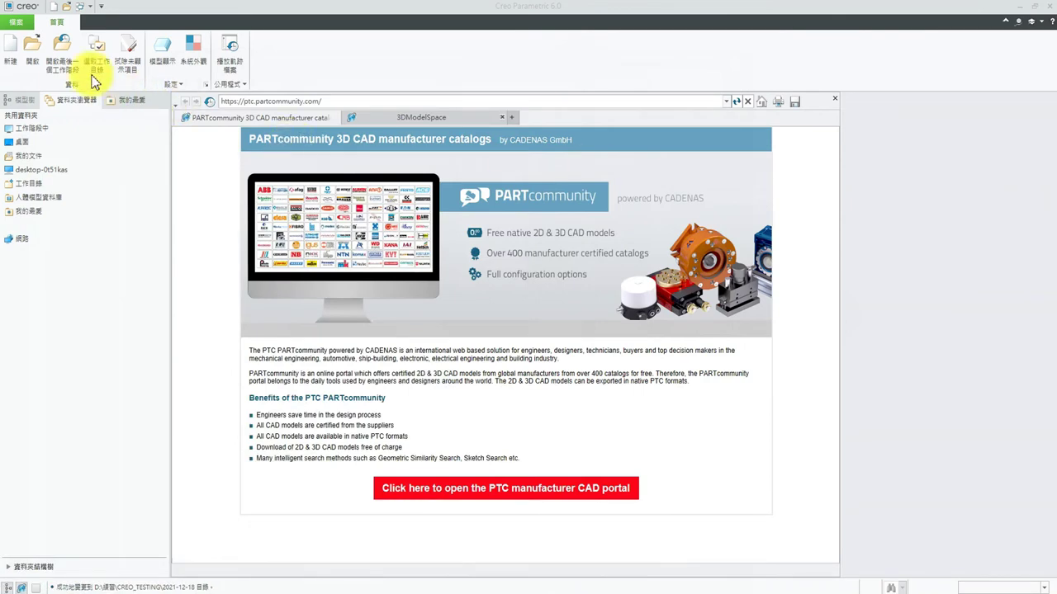
- Create part PRT0001 and start a sketch on the TOP plane, viewed in Sketch orientation
{"action": "left_click", "coordinate": [10, 49]}
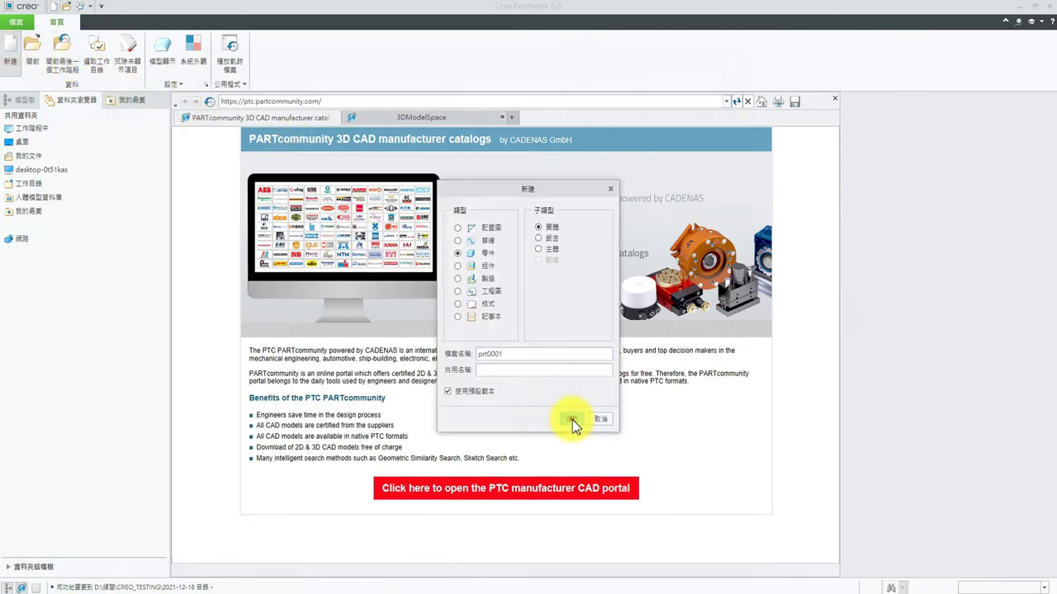
{"action": "left_click", "coordinate": [572, 420]}
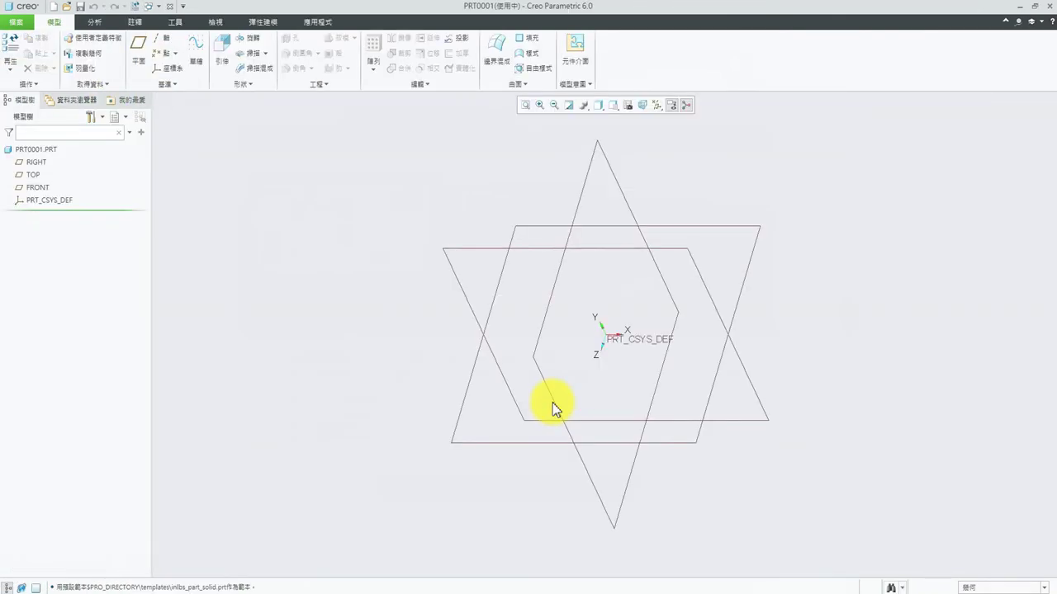
{"action": "left_click", "coordinate": [741, 290]}
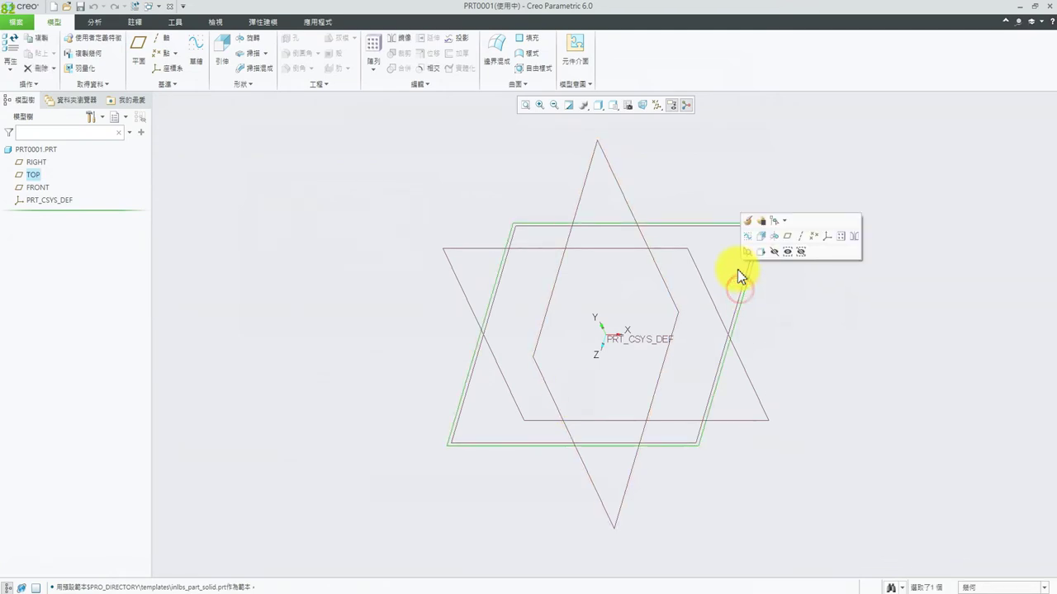
{"action": "left_click", "coordinate": [204, 41]}
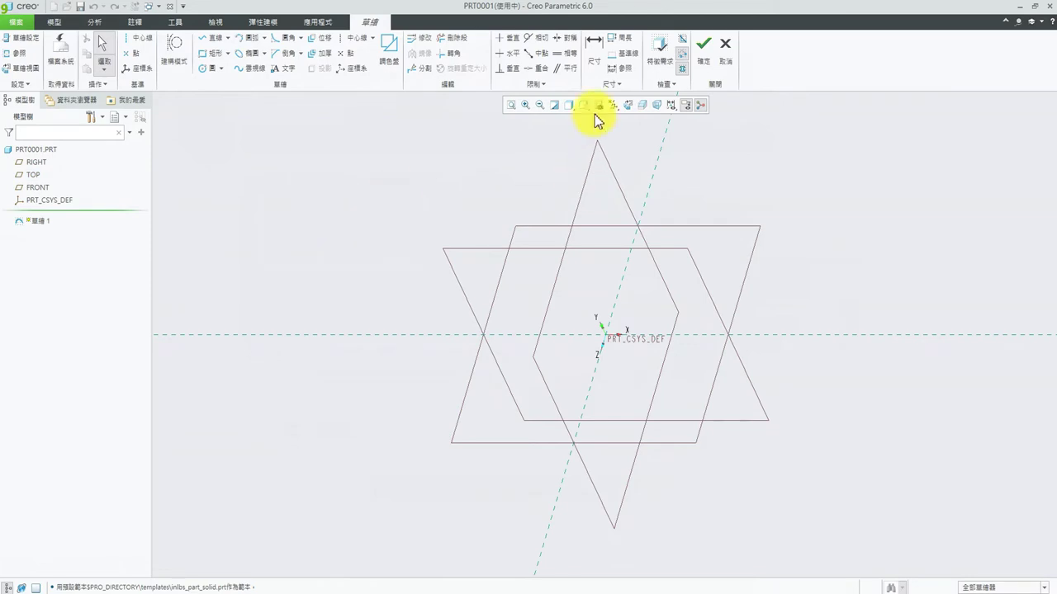
{"action": "left_click", "coordinate": [589, 108]}
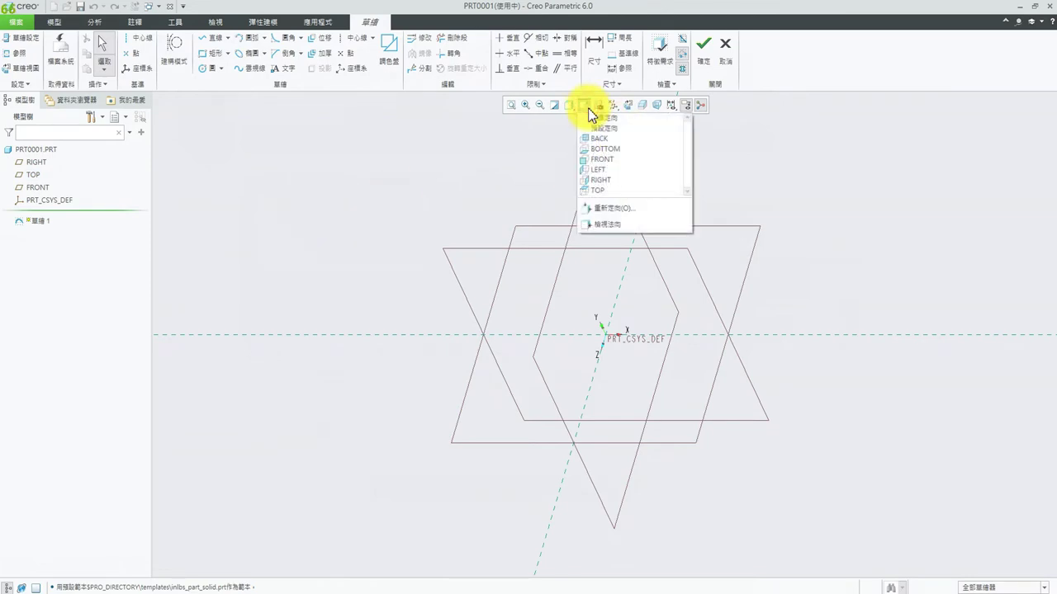
{"action": "left_click", "coordinate": [607, 224]}
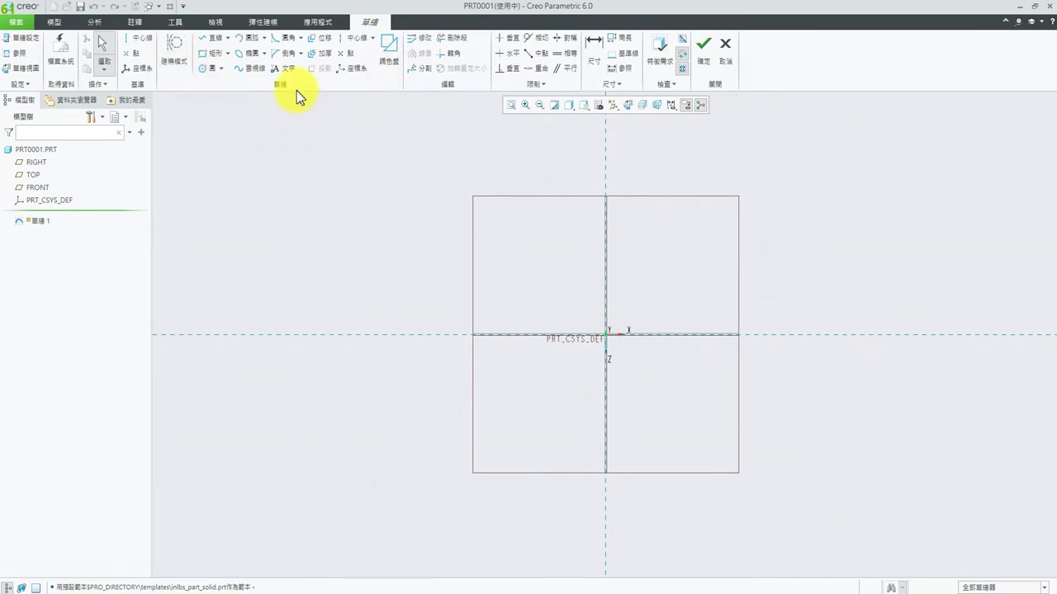
- Draw three circles on the horizontal axis and make the two side circles equal
{"action": "left_click", "coordinate": [202, 66]}
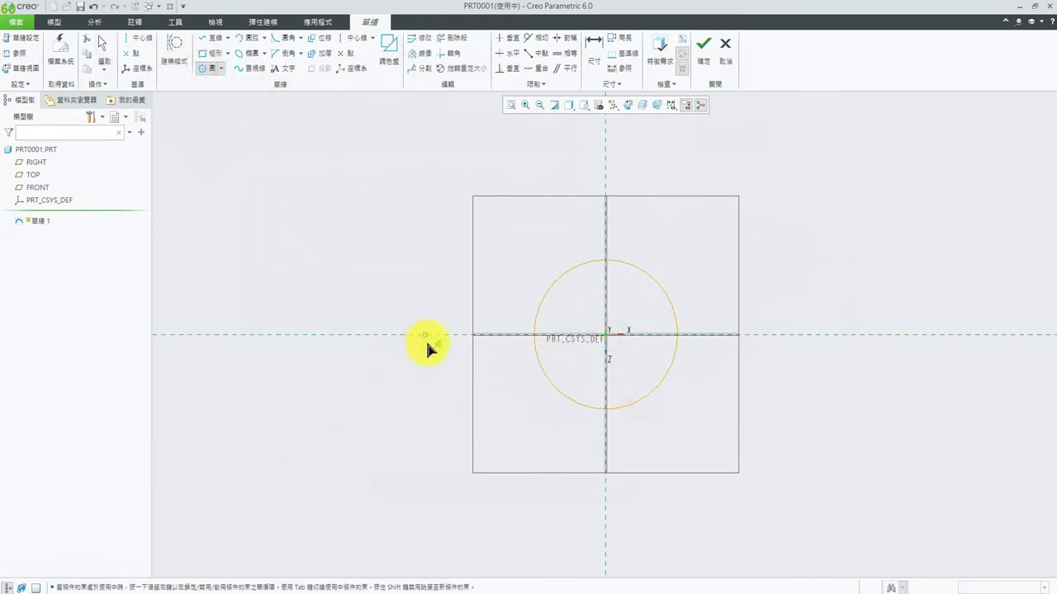
{"action": "left_click", "coordinate": [452, 335]}
{"action": "left_click", "coordinate": [443, 380]}
{"action": "middle_click", "coordinate": [783, 369]}
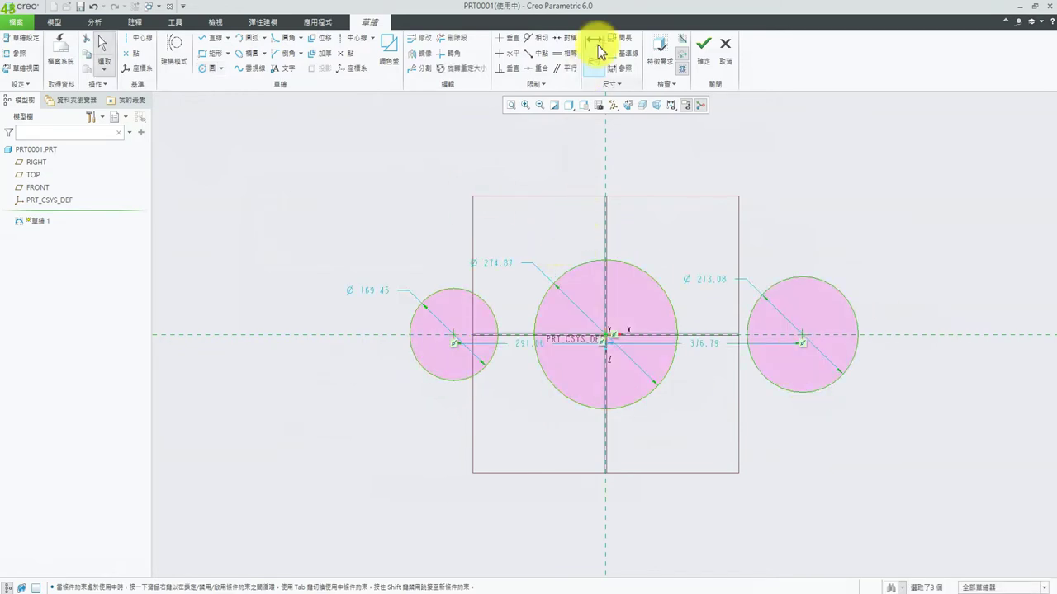
{"action": "left_click", "coordinate": [564, 53]}
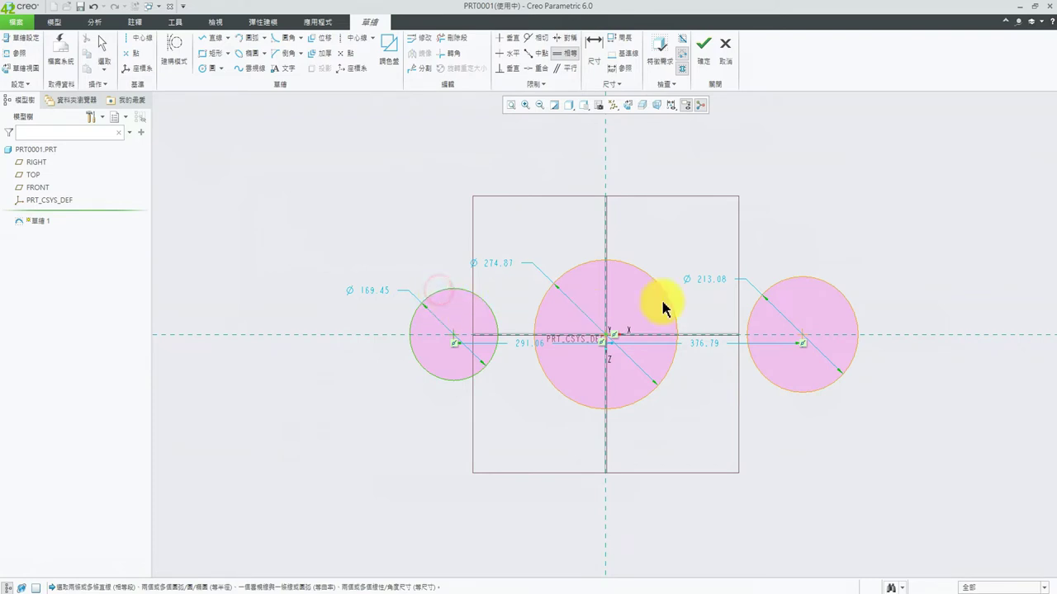
{"action": "left_click", "coordinate": [813, 278]}
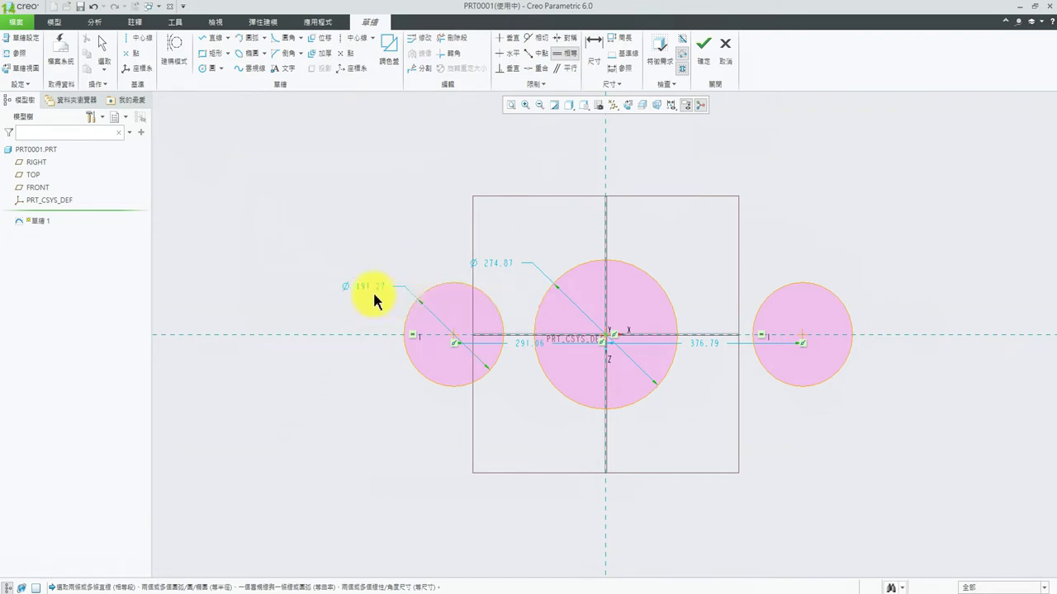
- Dimension the side circles to radius 40 and the large centre circle to radius 80
{"action": "left_click", "coordinate": [594, 42]}
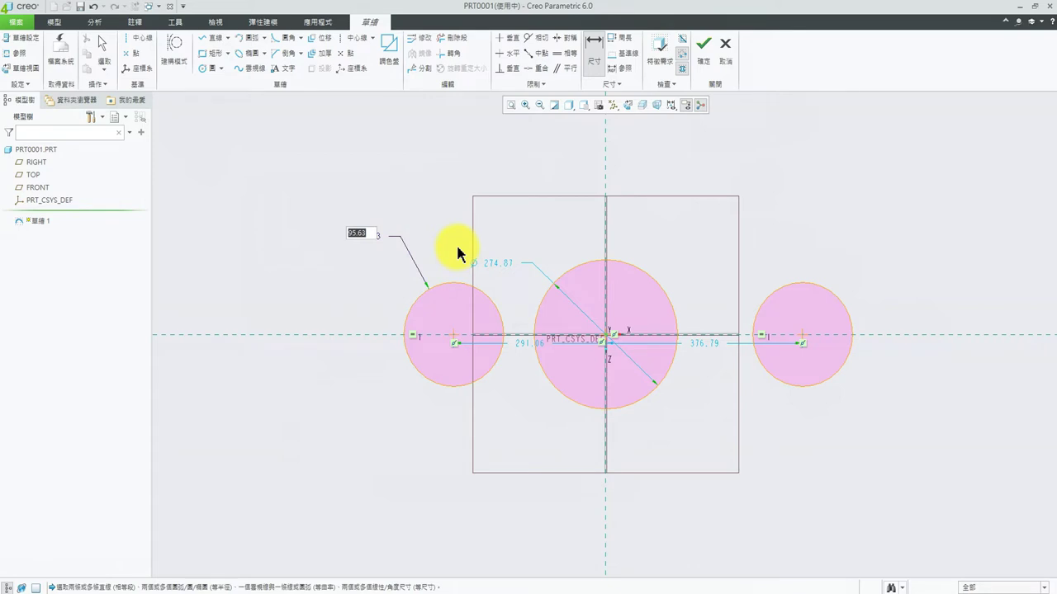
{"action": "type", "text": "40"}
{"action": "key", "text": "Return"}
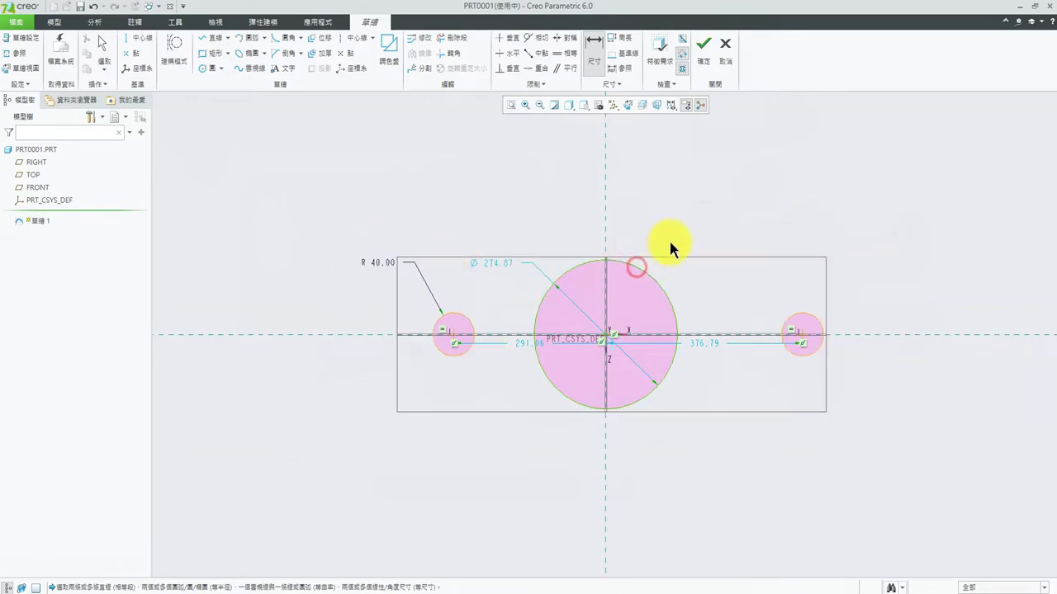
{"action": "middle_click", "coordinate": [672, 214]}
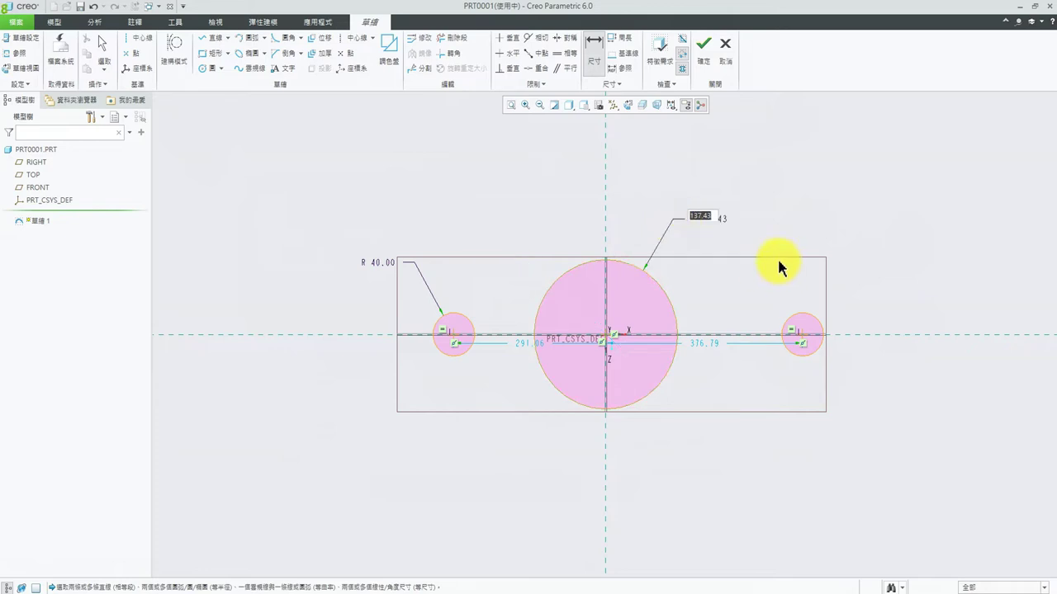
{"action": "type", "text": "80"}
{"action": "key", "text": "Return"}
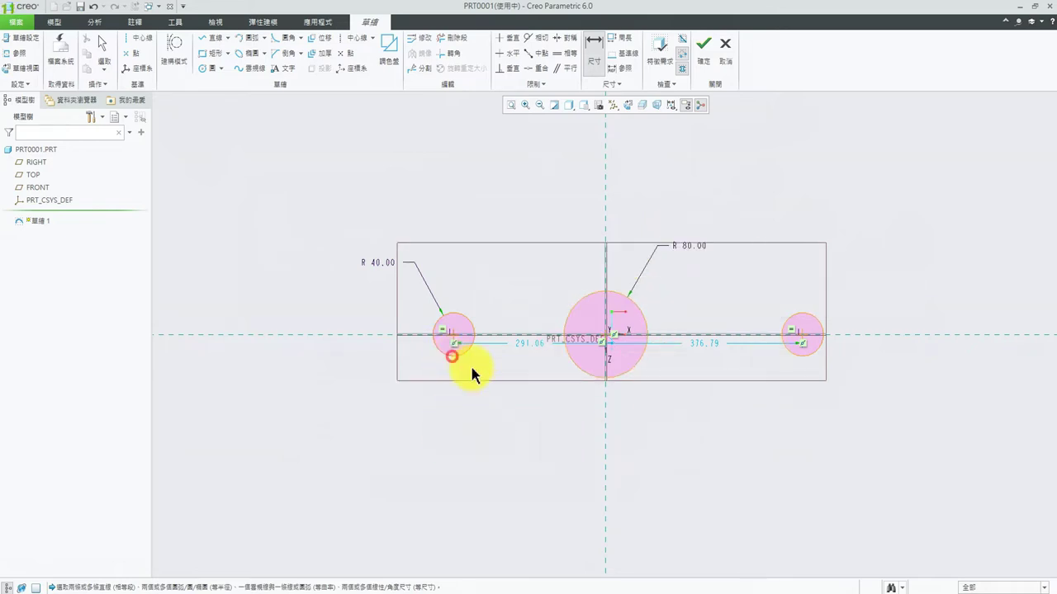
{"action": "middle_click", "coordinate": [676, 454]}
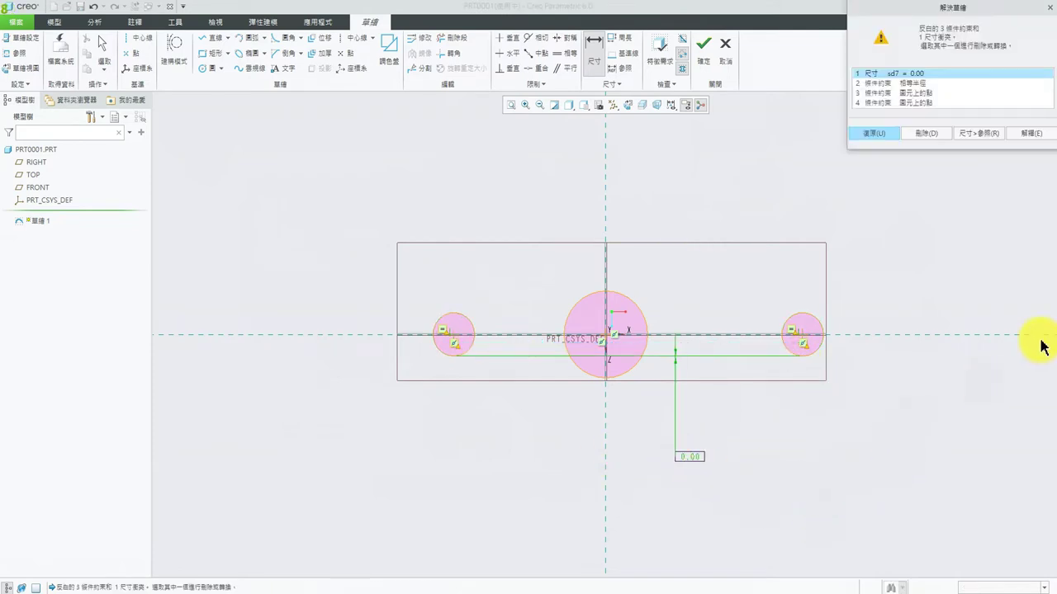
- Resolve the conflicting dimensions between the small circles and remove the 251.06 circle-to-axis dimension
{"action": "left_click", "coordinate": [930, 134]}
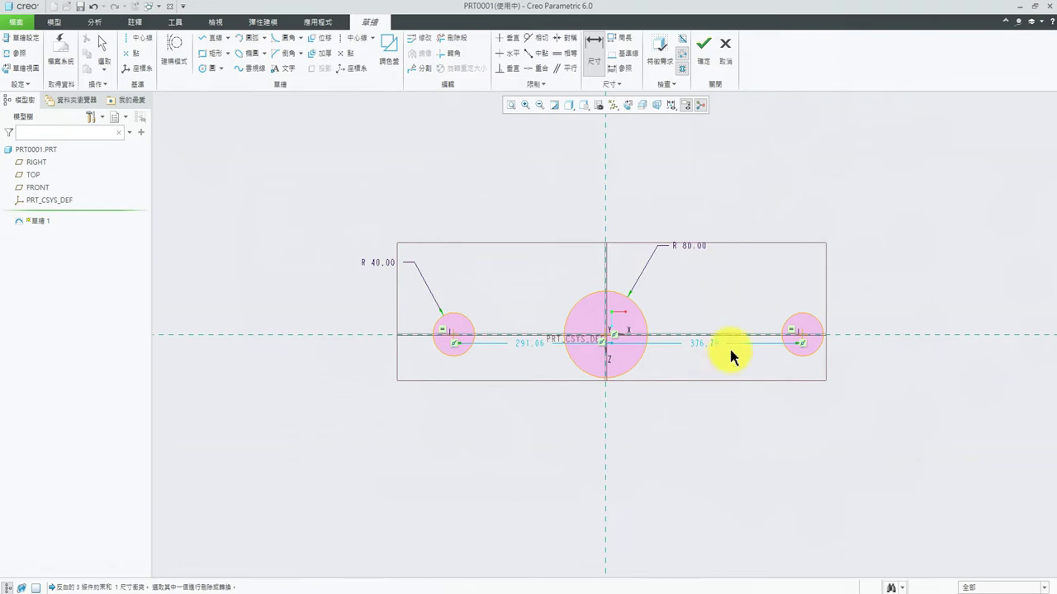
{"action": "left_click", "coordinate": [439, 349]}
{"action": "left_click", "coordinate": [789, 348]}
{"action": "middle_click", "coordinate": [643, 499]}
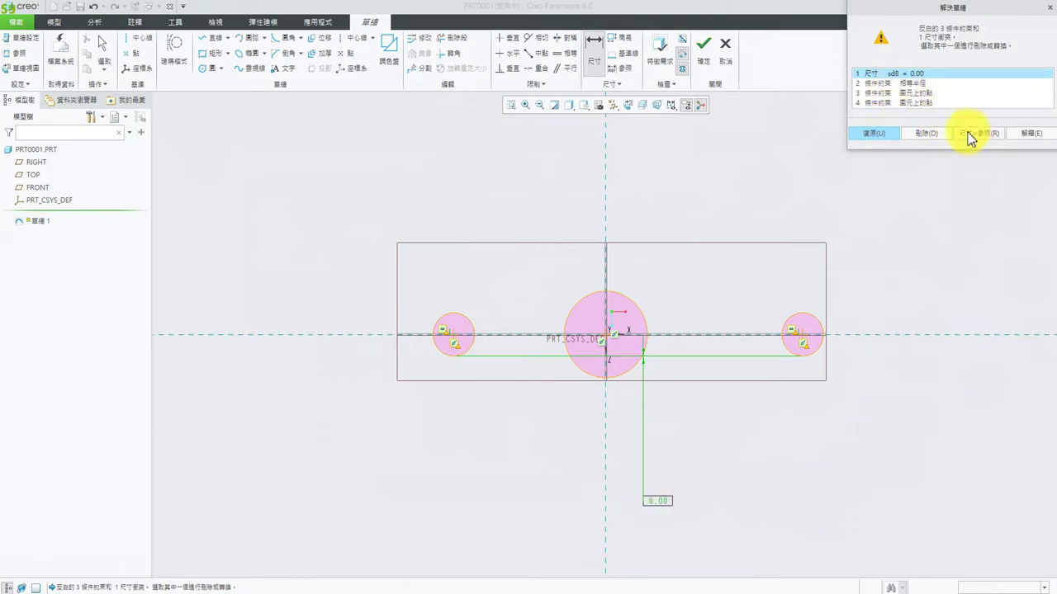
{"action": "left_click", "coordinate": [925, 133]}
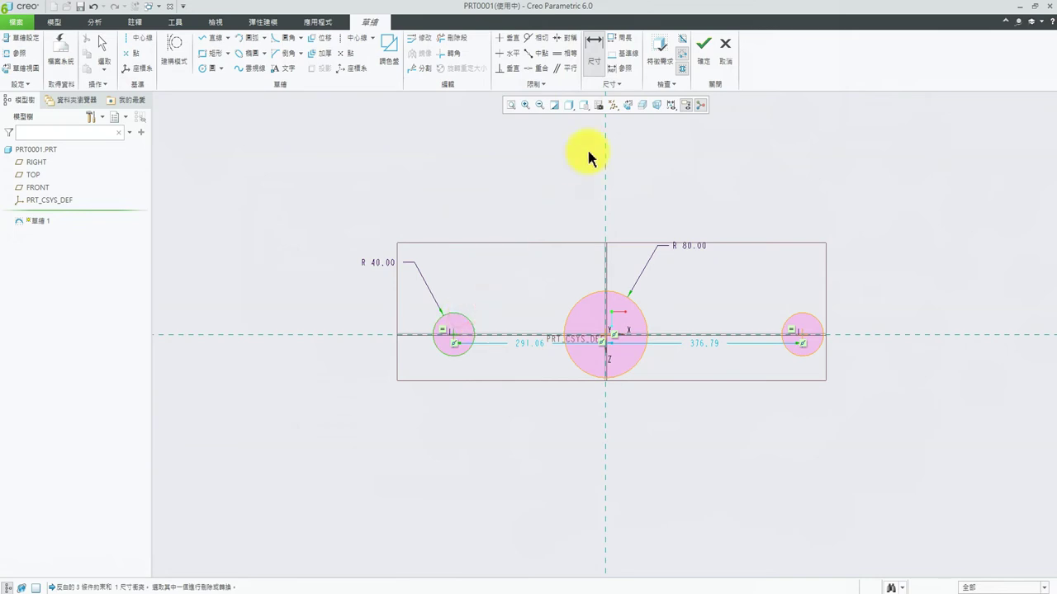
{"action": "left_click", "coordinate": [605, 183]}
{"action": "middle_click", "coordinate": [549, 201]}
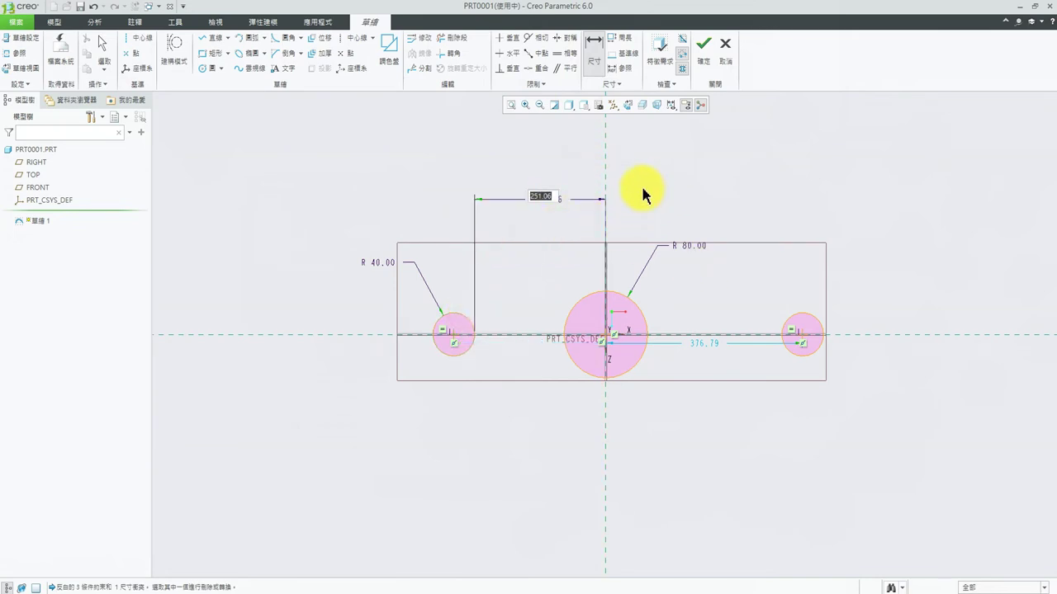
{"action": "left_click", "coordinate": [695, 168]}
{"action": "left_click", "coordinate": [547, 203]}
{"action": "key", "text": "Delete"}
- Space the small circles 124 apart, then delete the 124.00 and 291.06 dimensions
{"action": "left_click", "coordinate": [593, 50]}
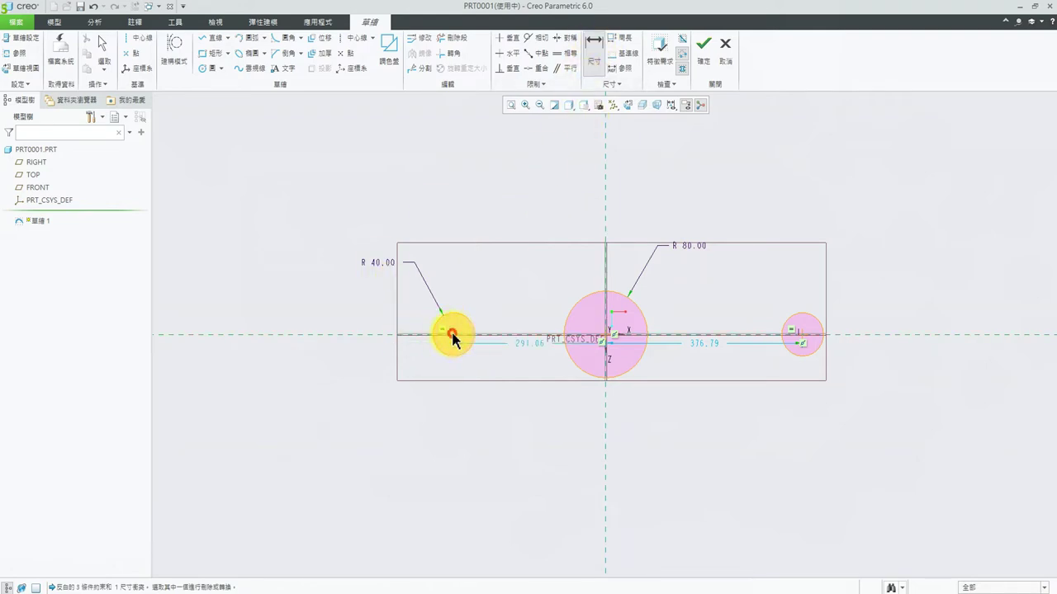
{"action": "left_click", "coordinate": [802, 334]}
{"action": "middle_click", "coordinate": [736, 513]}
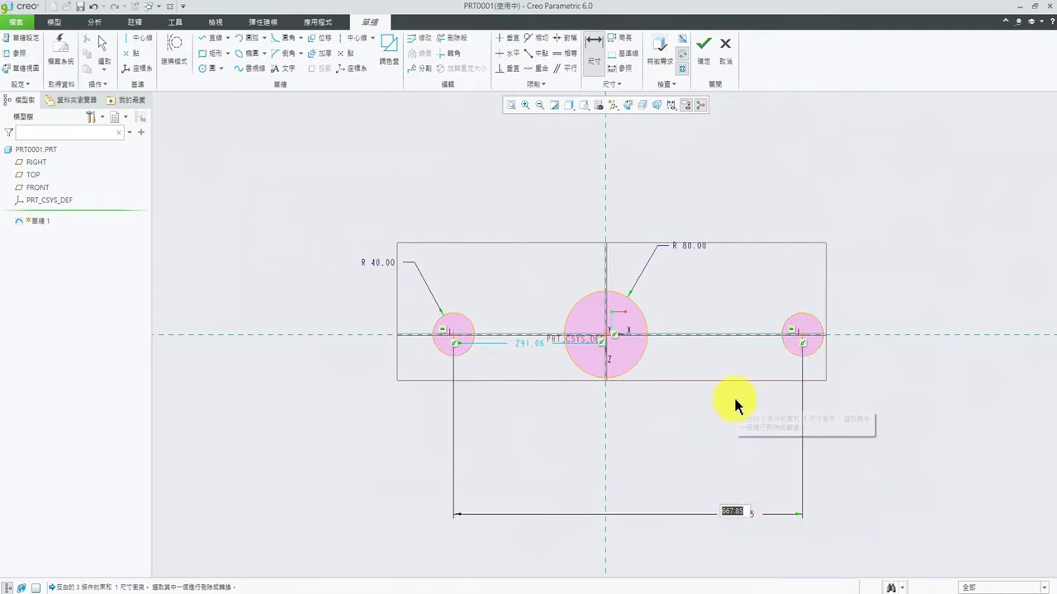
{"action": "type", "text": "124"}
{"action": "key", "text": "Return"}
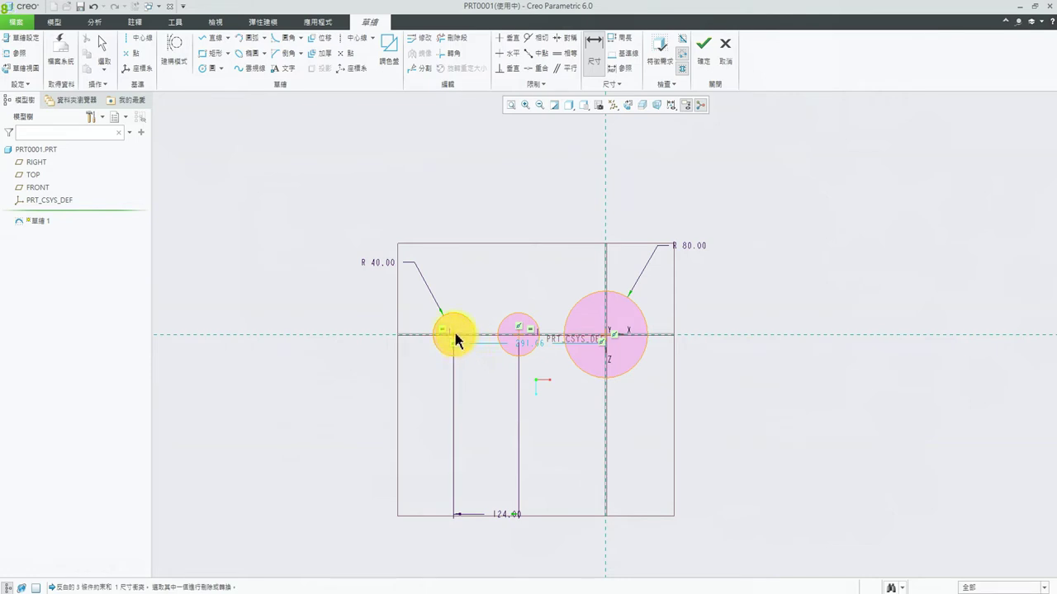
{"action": "left_click", "coordinate": [605, 221]}
{"action": "middle_click", "coordinate": [742, 453]}
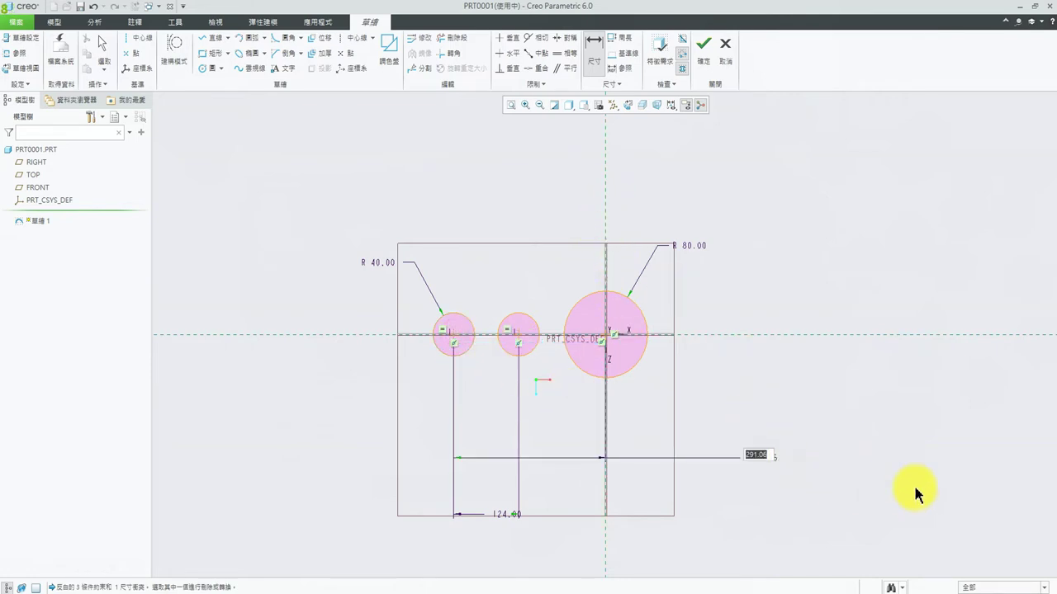
{"action": "type", "text": "2"}
{"action": "left_click", "coordinate": [500, 512]}
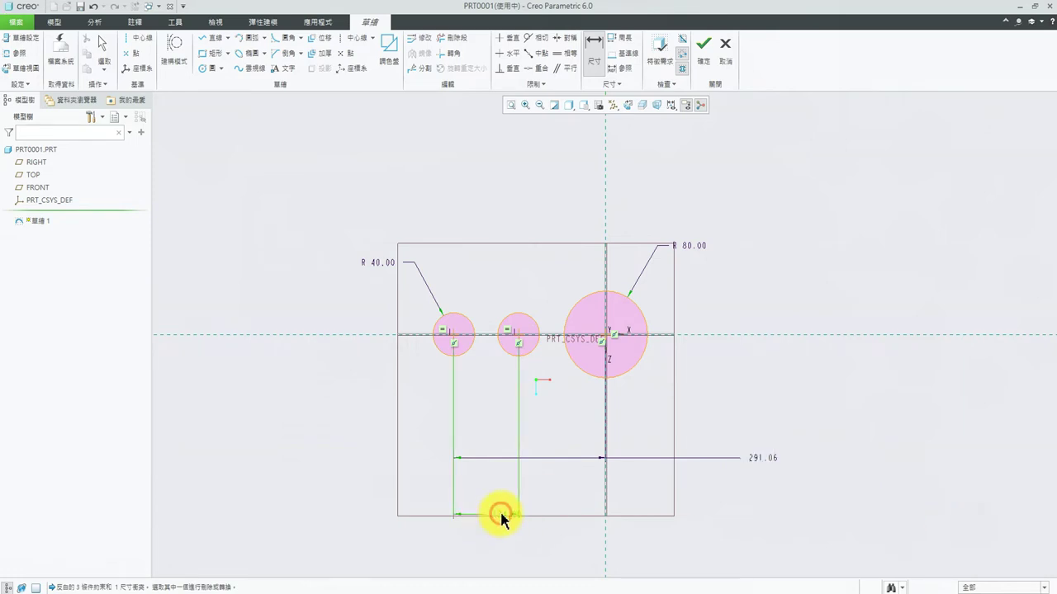
{"action": "left_click", "coordinate": [760, 457]}
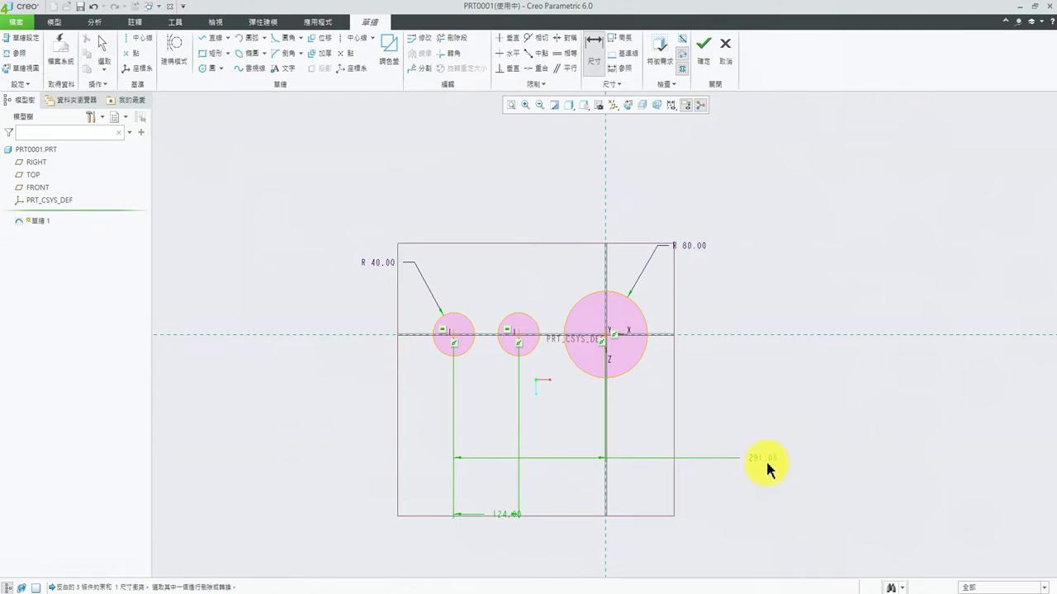
{"action": "key", "text": "Delete"}
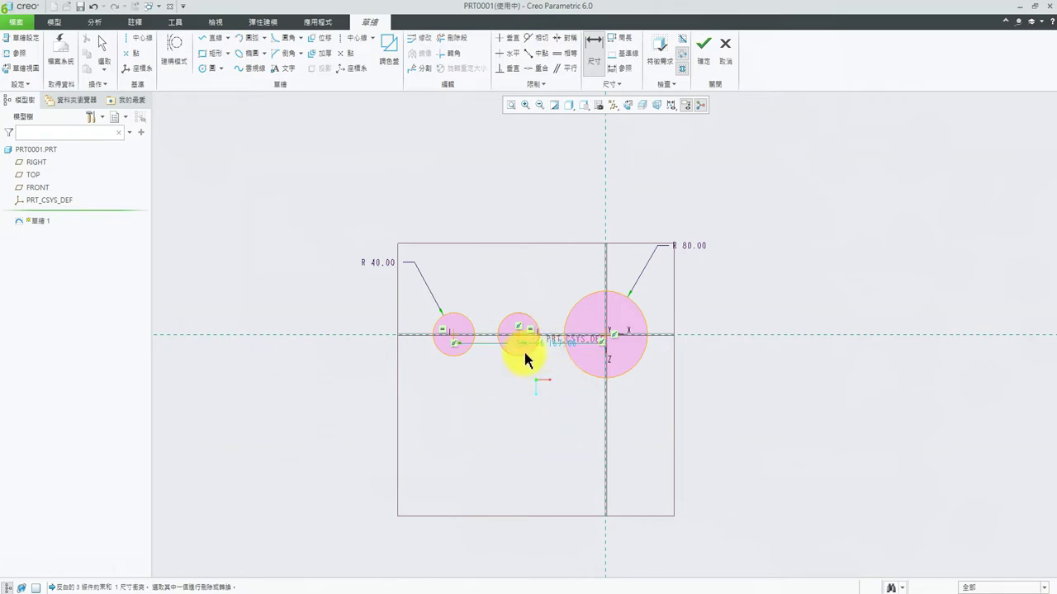
- Re-dimension the left circle to the vertical axis and delete the resulting 251.06 dimension
{"action": "left_click", "coordinate": [592, 38]}
{"action": "left_click", "coordinate": [459, 314]}
{"action": "left_click", "coordinate": [606, 206]}
{"action": "middle_click", "coordinate": [523, 443]}
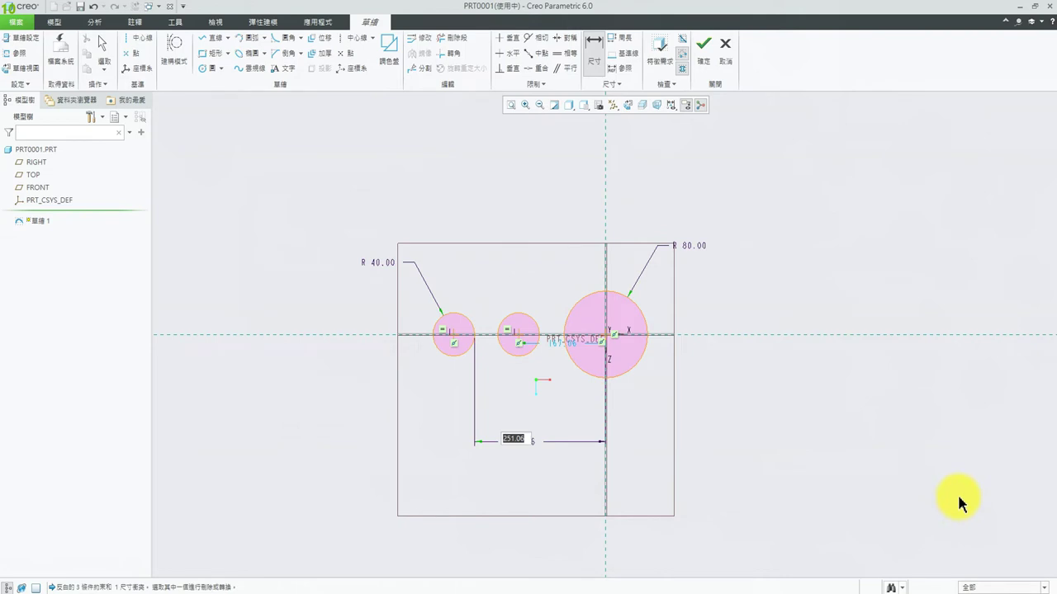
{"action": "middle_click", "coordinate": [755, 151]}
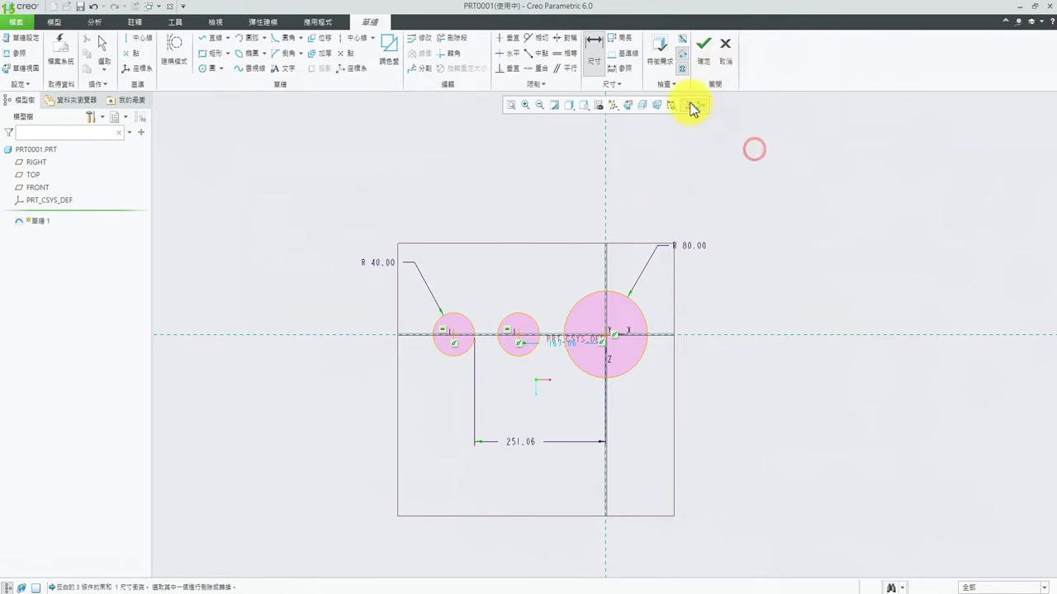
{"action": "left_click", "coordinate": [520, 442]}
{"action": "key", "text": "Delete"}
{"action": "left_click", "coordinate": [454, 336]}
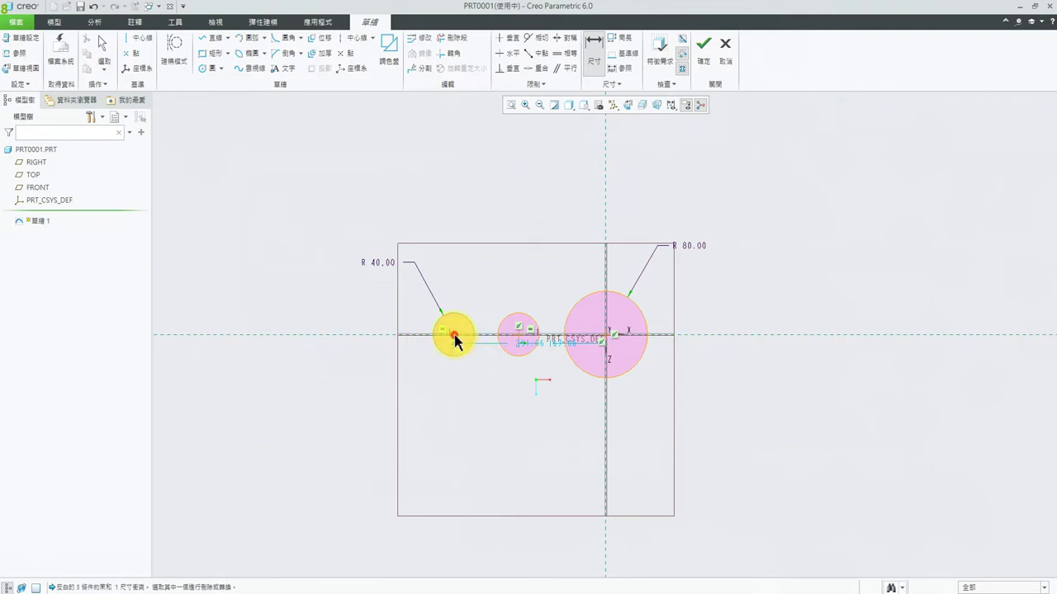
- Set the left circle 62 from the vertical axis and the centre circle to R 40
{"action": "left_click", "coordinate": [606, 207]}
{"action": "middle_click", "coordinate": [526, 450]}
{"action": "mouse_move", "coordinate": [679, 525]}
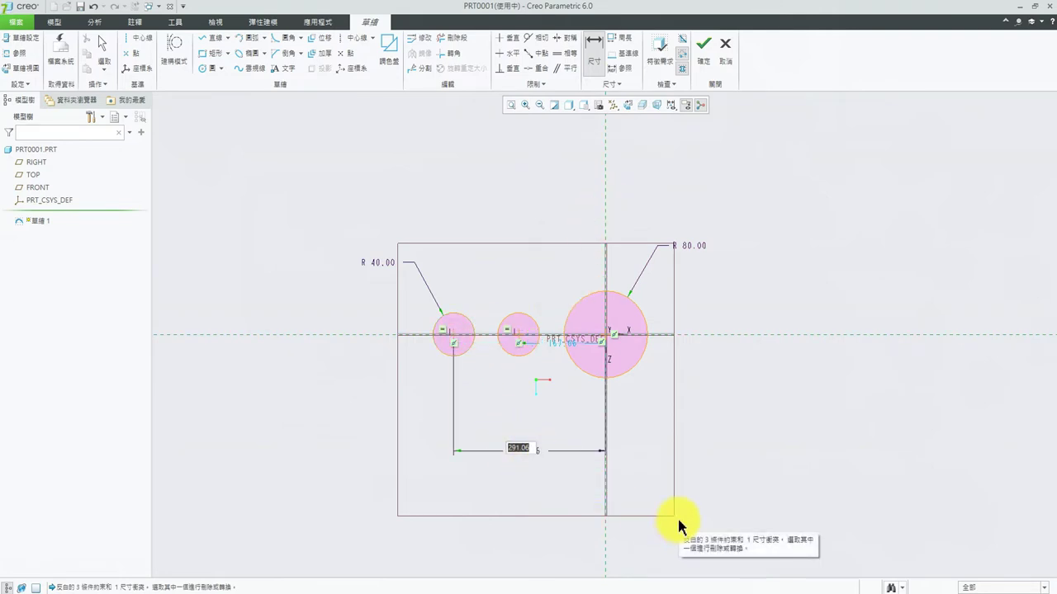
{"action": "type", "text": "62.00"}
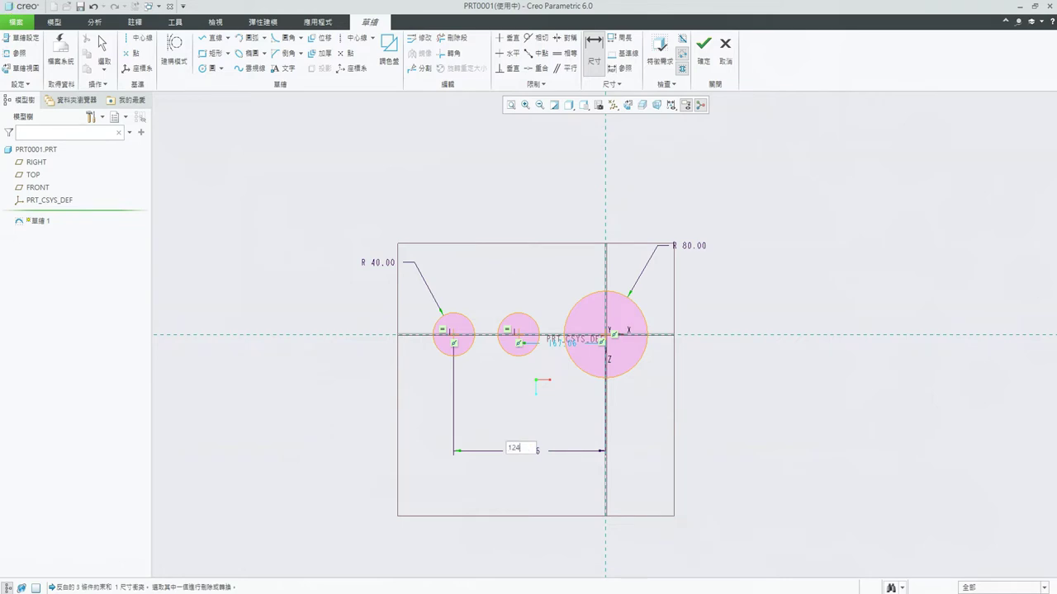
{"action": "key", "text": "Return"}
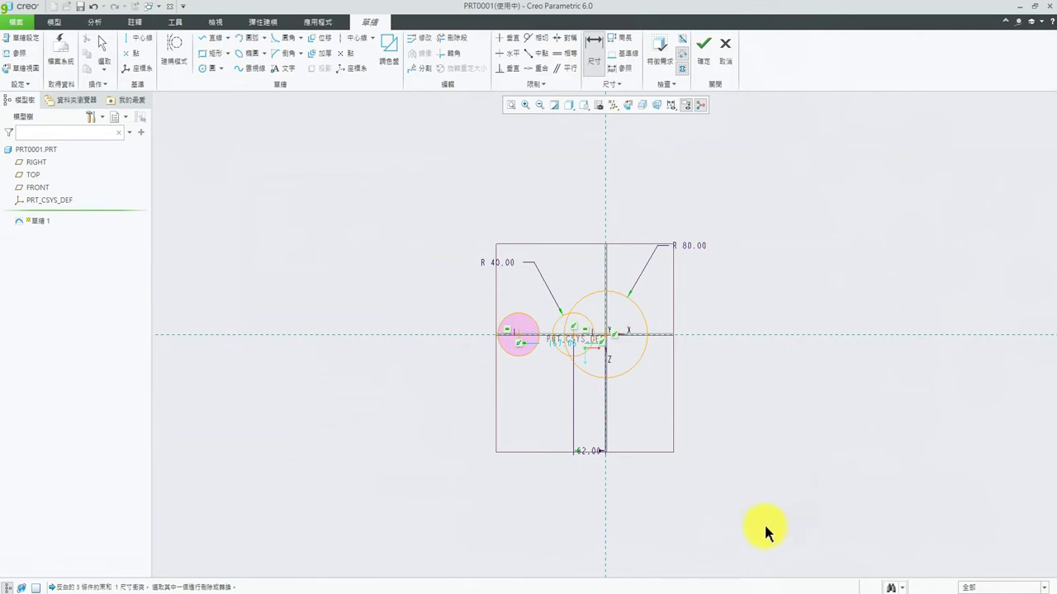
{"action": "type", "text": "40"}
{"action": "key", "text": "Return"}
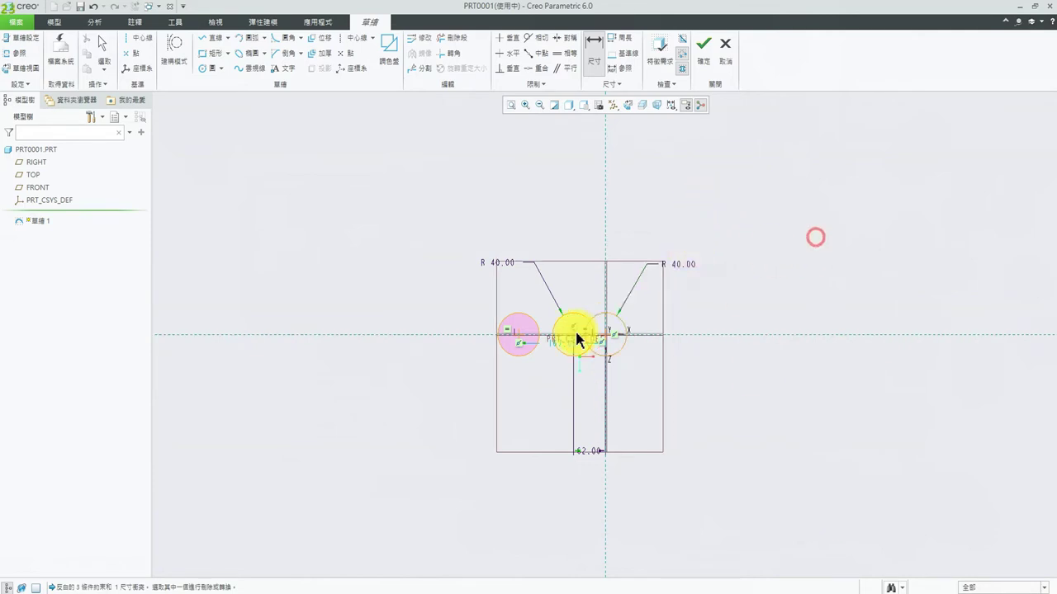
- Change the left circle's offset to -124 and its radius to R 20
{"action": "left_click", "coordinate": [518, 337]}
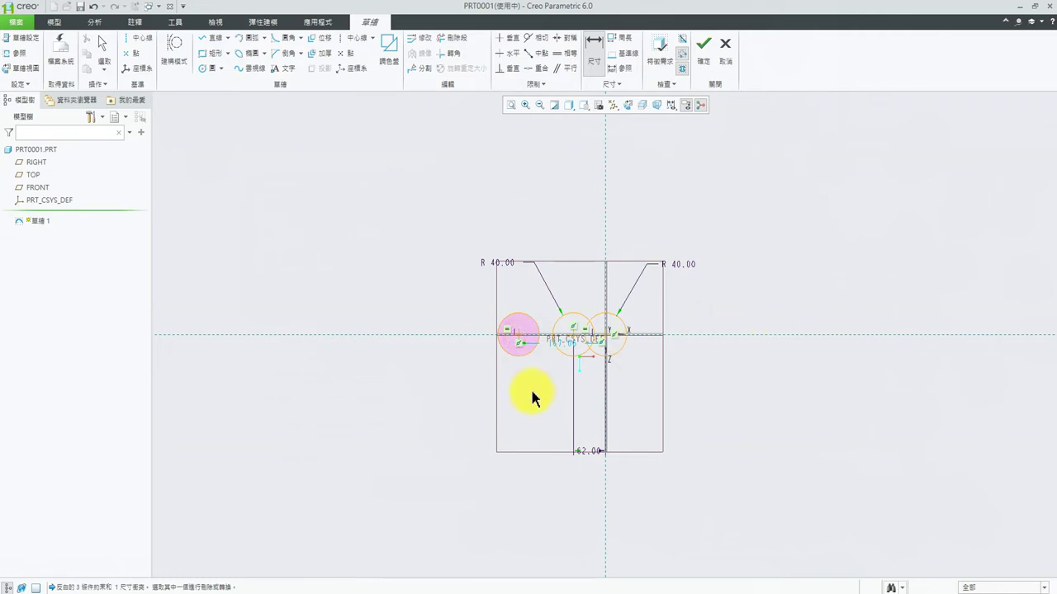
{"action": "key", "text": "Escape"}
{"action": "left_click", "coordinate": [546, 347]}
{"action": "type", "text": "-124/"}
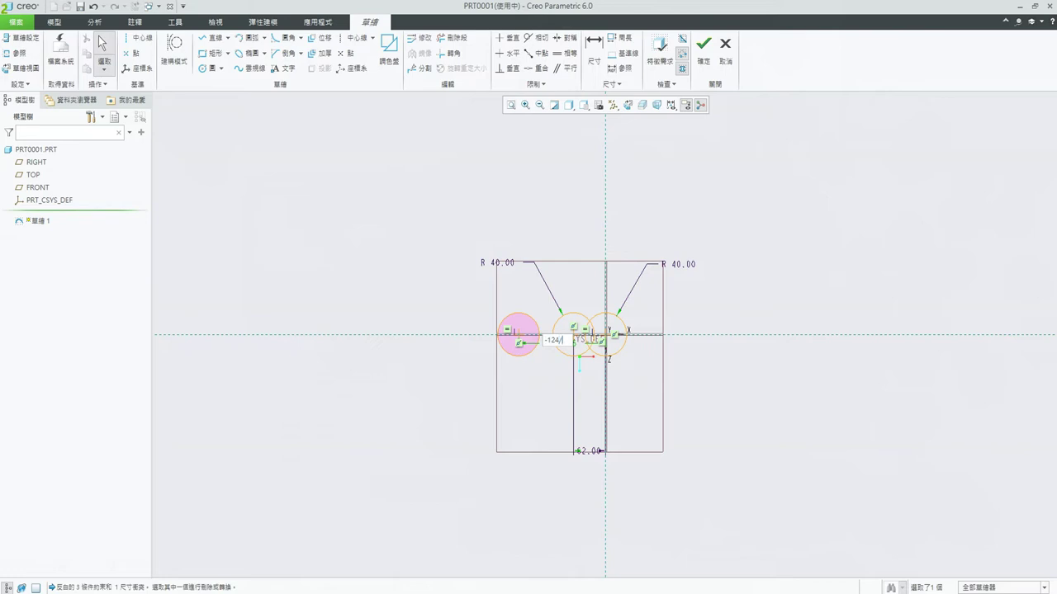
{"action": "key", "text": "Return"}
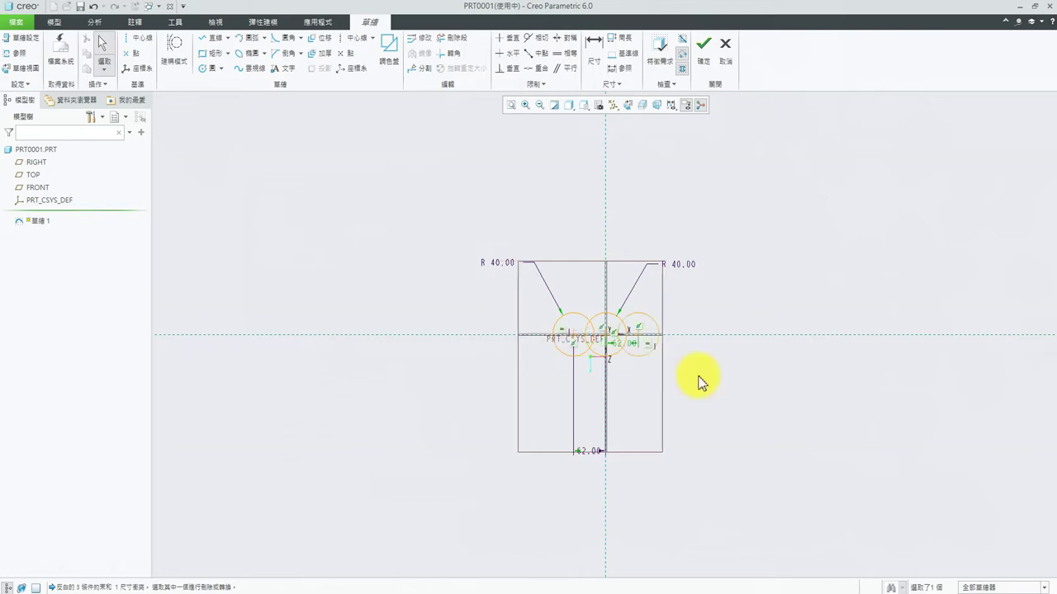
{"action": "left_click", "coordinate": [799, 237]}
{"action": "double_click", "coordinate": [489, 264]}
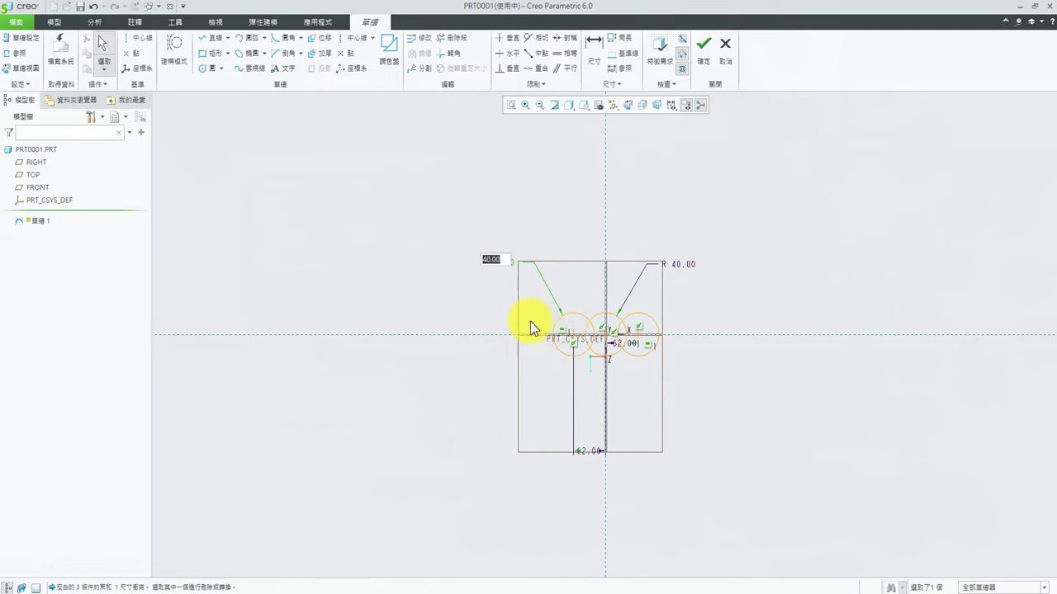
{"action": "type", "text": "20"}
{"action": "key", "text": "Return"}
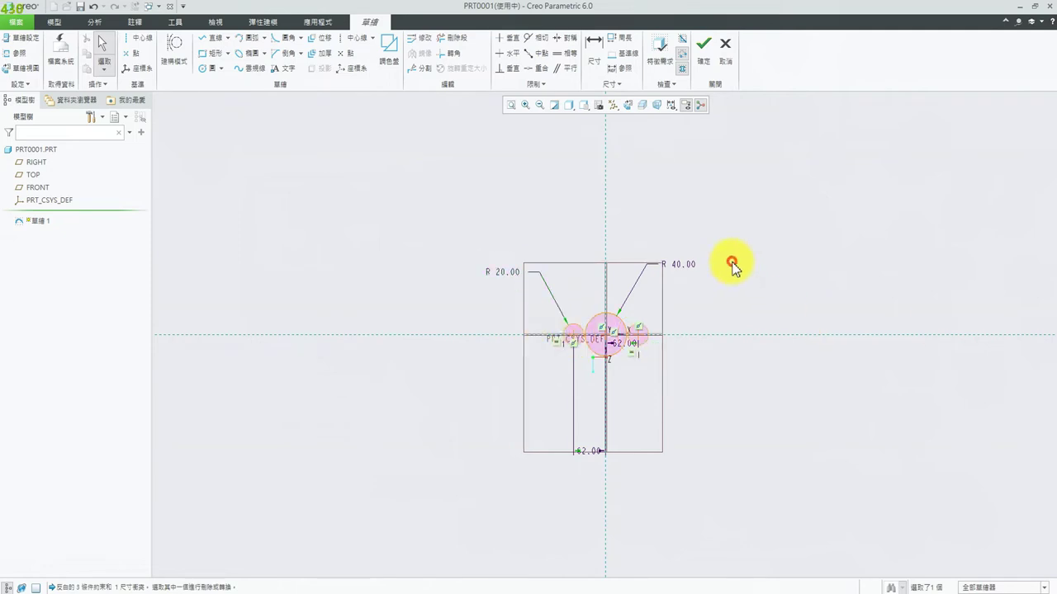
{"action": "scroll", "coordinate": [618, 402], "scroll_direction": "down", "scroll_amount": 3}
{"action": "scroll", "coordinate": [618, 402], "scroll_direction": "down", "scroll_amount": 1}
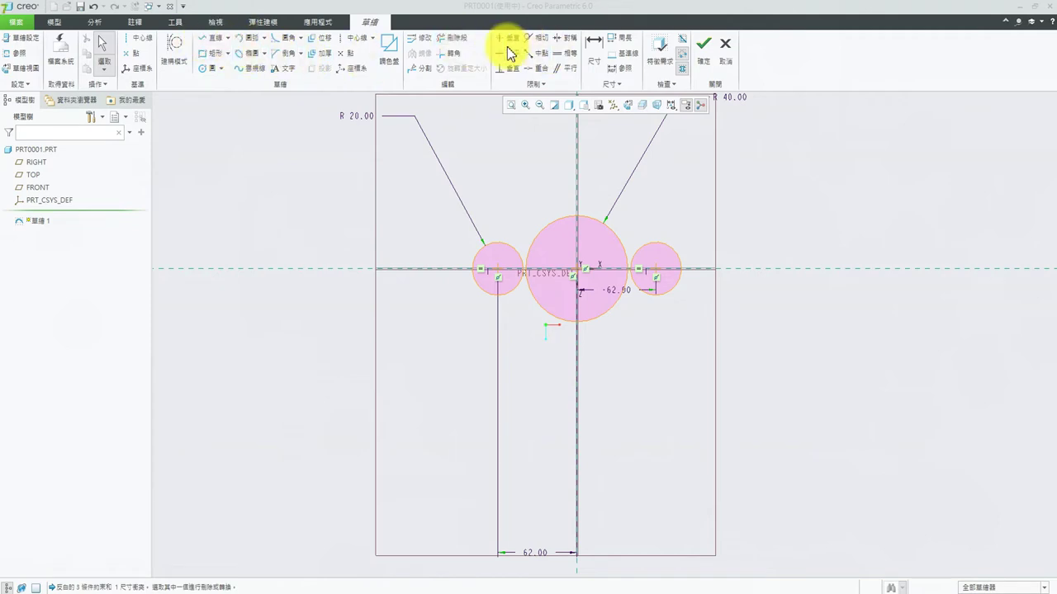
{"action": "left_click", "coordinate": [208, 40]}
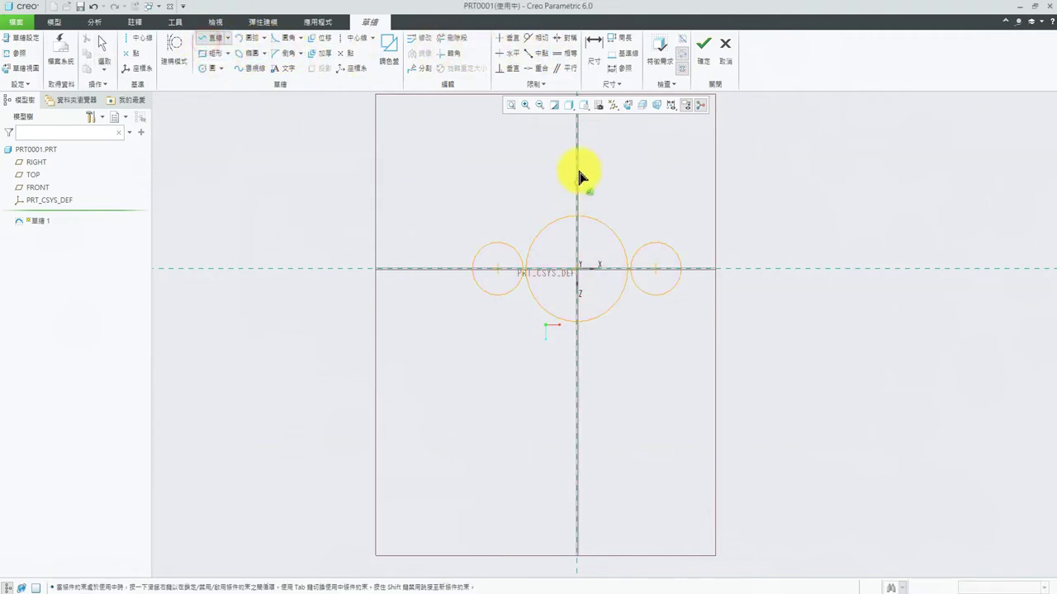
- Sketch three slanted lines above and below the circles, one running down to the lower right
{"action": "left_click", "coordinate": [432, 246]}
{"action": "left_click", "coordinate": [619, 156]}
{"action": "middle_click", "coordinate": [535, 138]}
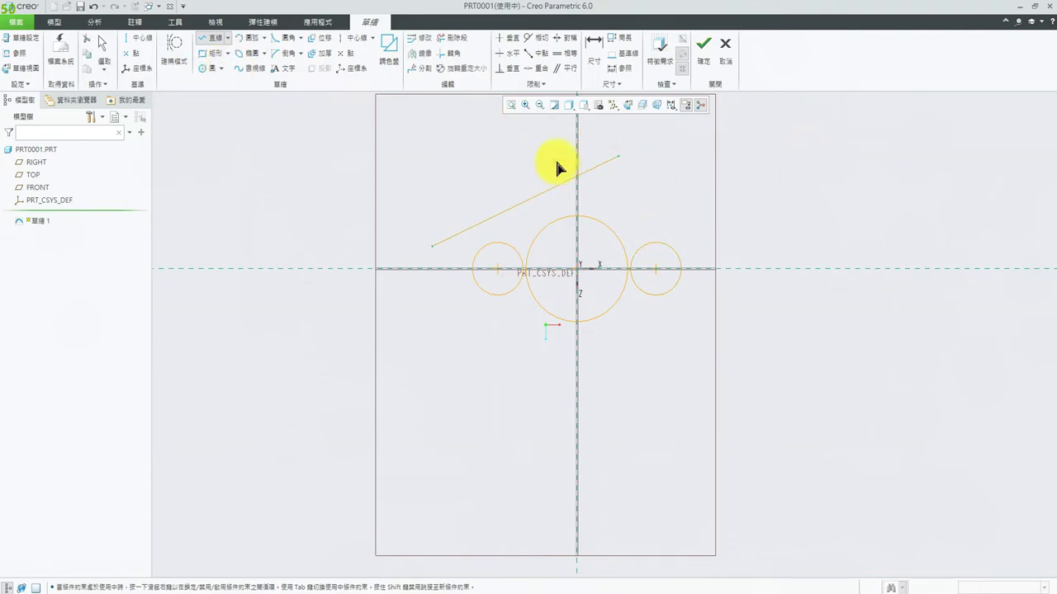
{"action": "left_click", "coordinate": [560, 200]}
{"action": "left_click", "coordinate": [757, 232]}
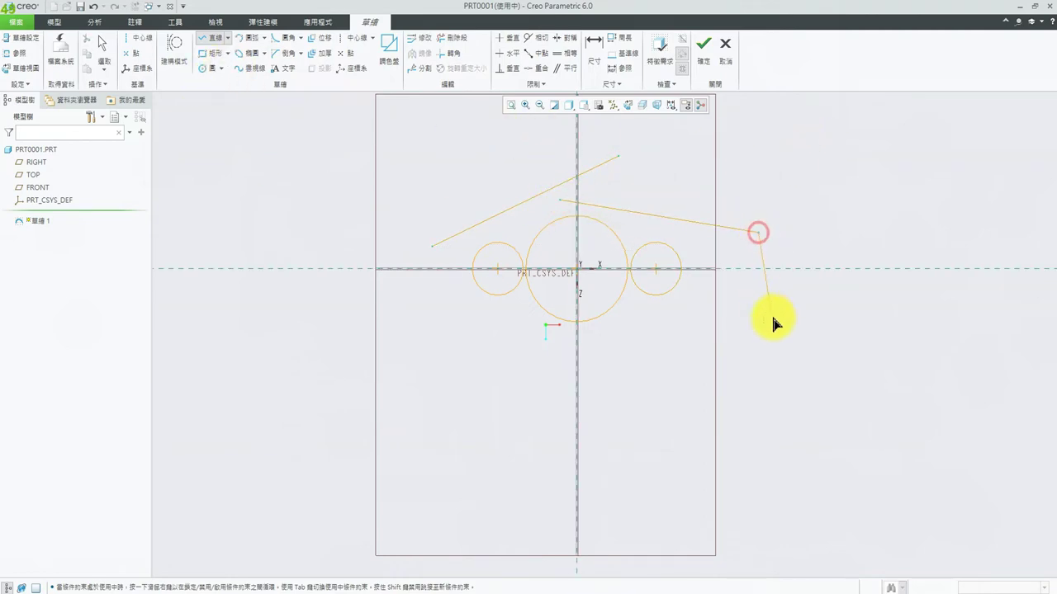
{"action": "left_click", "coordinate": [814, 358]}
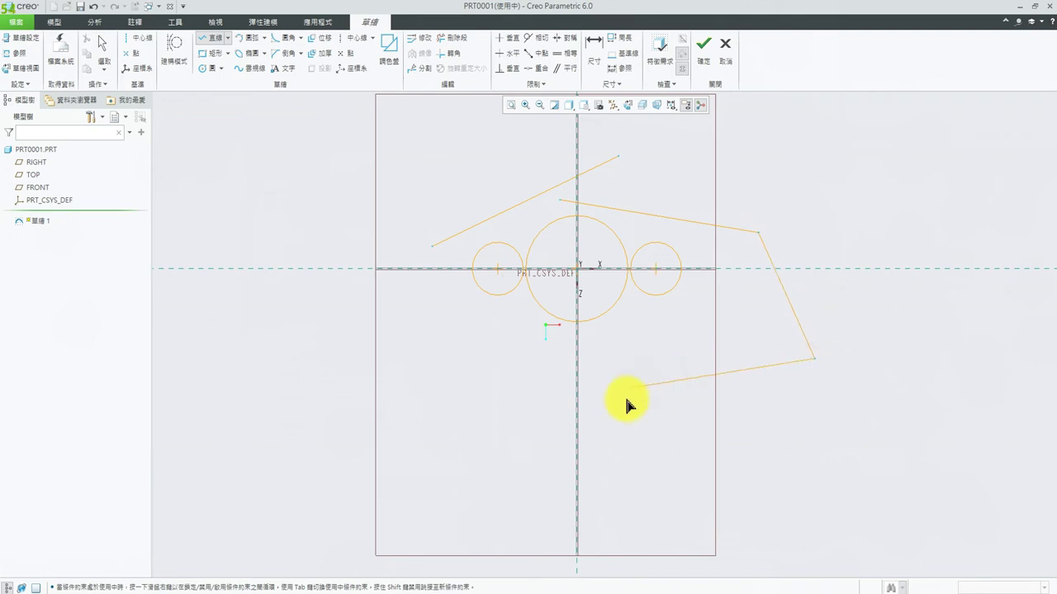
{"action": "middle_click", "coordinate": [679, 420]}
{"action": "left_click", "coordinate": [399, 310]}
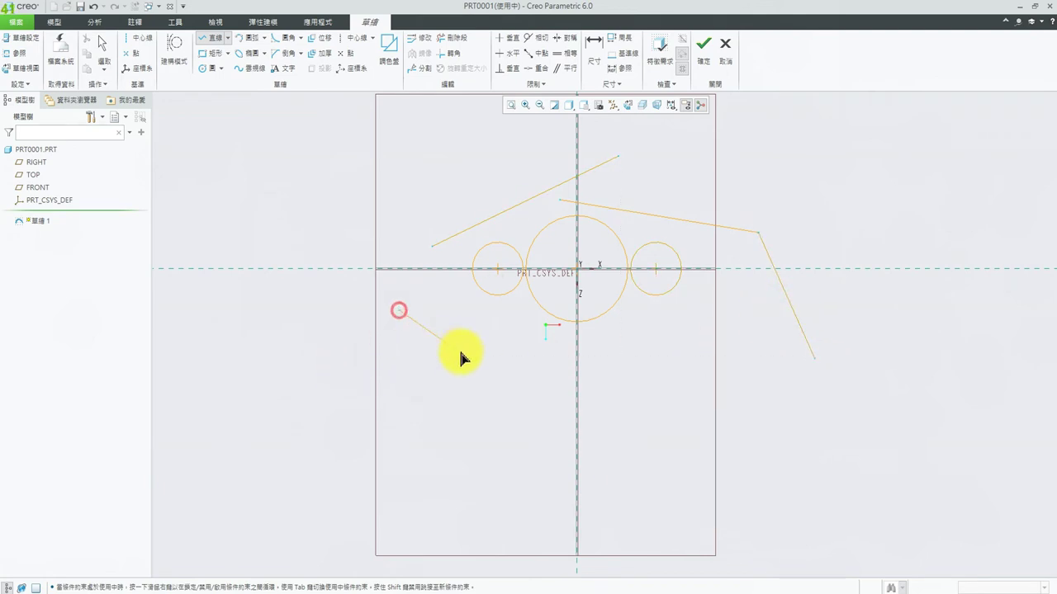
{"action": "left_click", "coordinate": [616, 394]}
{"action": "middle_click", "coordinate": [678, 417]}
- Add a fourth slanted line below the circles and delete the stray right-hand line
{"action": "left_click", "coordinate": [750, 316]}
{"action": "left_click", "coordinate": [518, 379]}
{"action": "middle_click", "coordinate": [676, 318]}
{"action": "middle_click", "coordinate": [803, 340]}
{"action": "left_click", "coordinate": [803, 334]}
{"action": "key", "text": "Delete"}
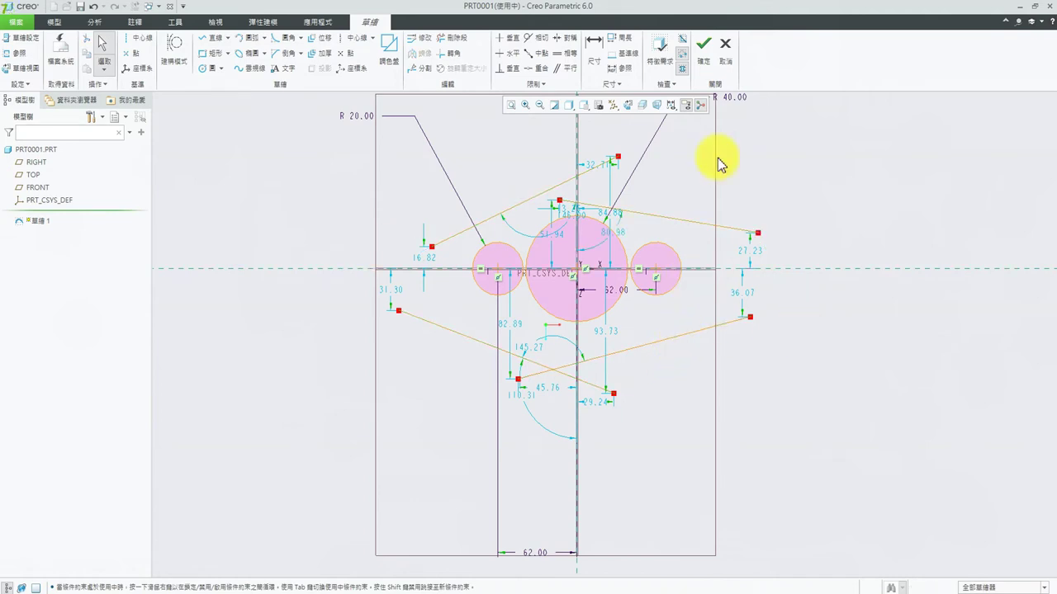
{"action": "left_click", "coordinate": [538, 38]}
- Make the two lower lines tangent to their side circles and the large centre circle
{"action": "left_click", "coordinate": [671, 291]}
{"action": "left_click", "coordinate": [685, 335]}
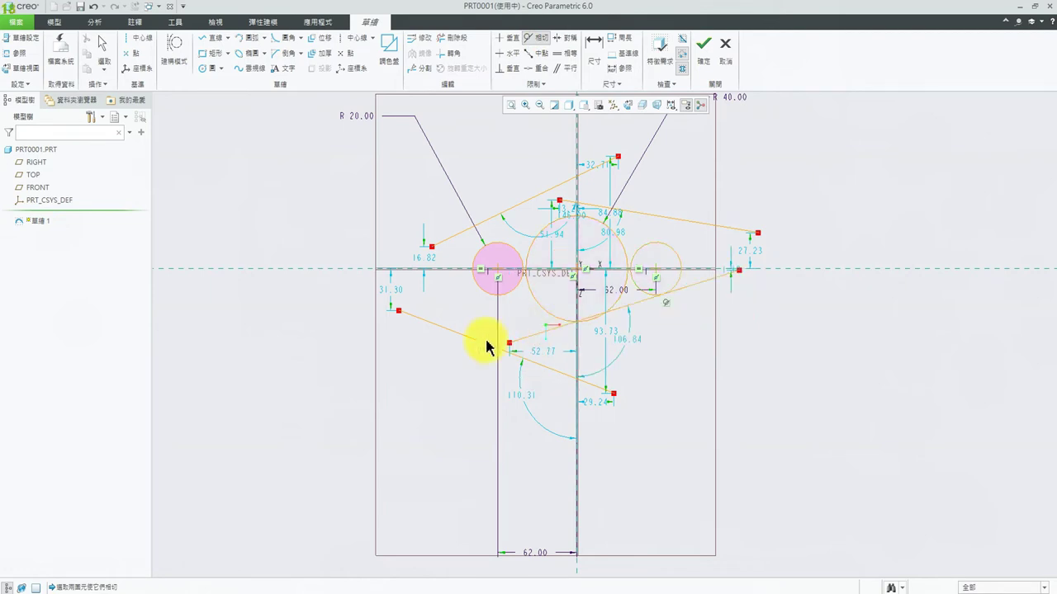
{"action": "left_click", "coordinate": [532, 339]}
{"action": "left_click", "coordinate": [620, 302]}
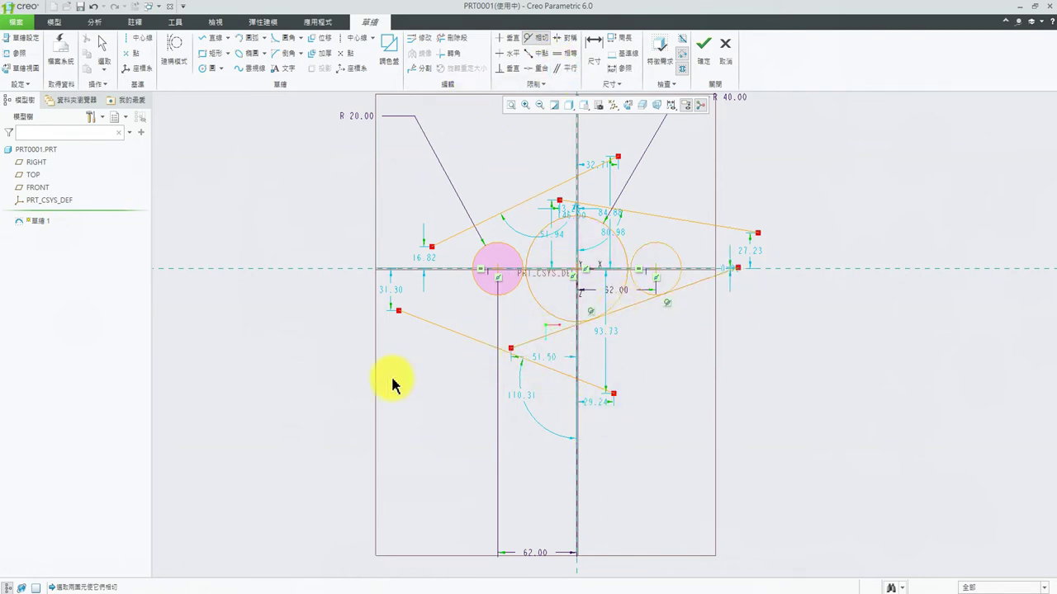
{"action": "left_click", "coordinate": [441, 325]}
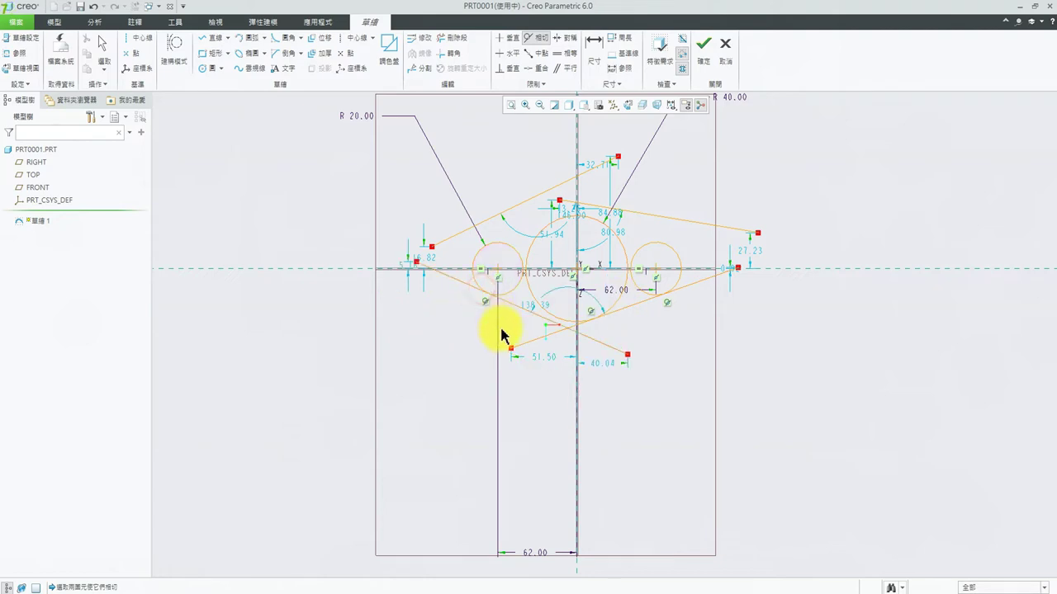
{"action": "left_click", "coordinate": [601, 345]}
{"action": "left_click", "coordinate": [547, 314]}
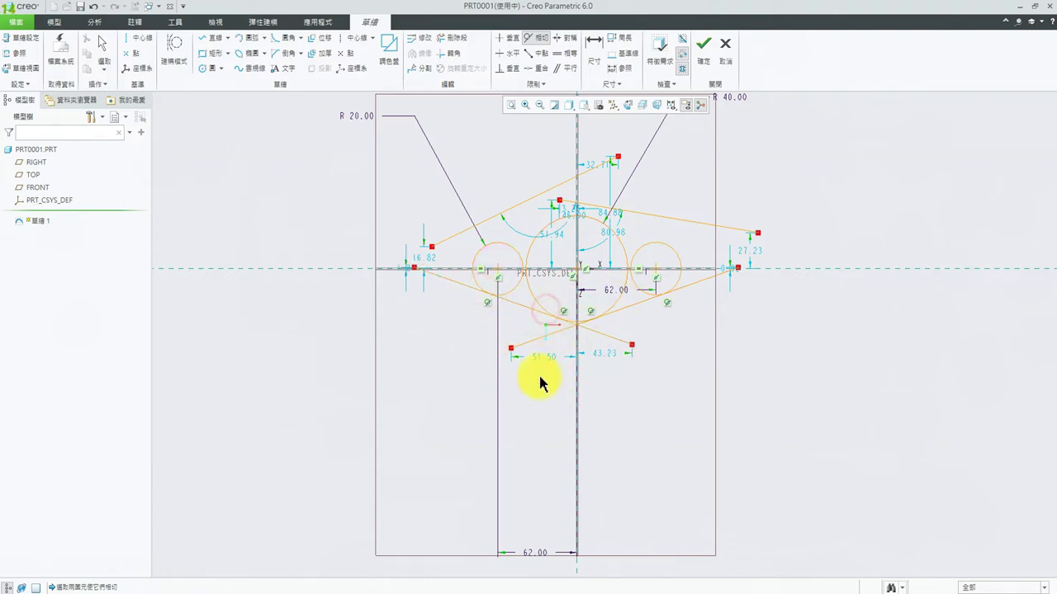
- Make the two upper lines tangent to their side circles and the large centre circle
{"action": "left_click", "coordinate": [494, 244]}
{"action": "left_click", "coordinate": [546, 211]}
{"action": "left_click", "coordinate": [534, 245]}
{"action": "left_click", "coordinate": [657, 217]}
{"action": "left_click", "coordinate": [678, 252]}
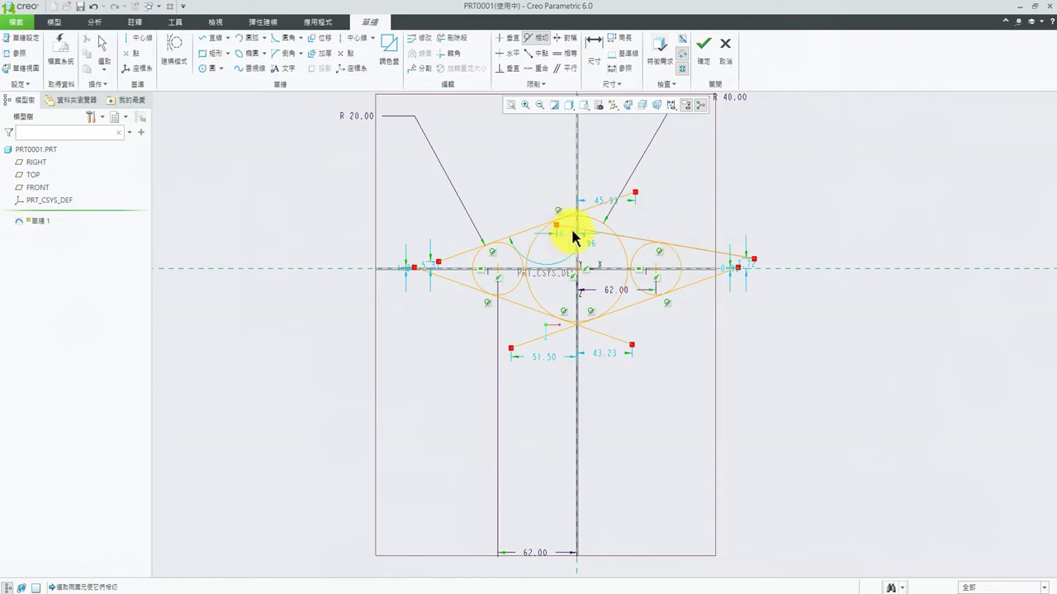
{"action": "left_click", "coordinate": [618, 235]}
{"action": "left_click", "coordinate": [585, 218]}
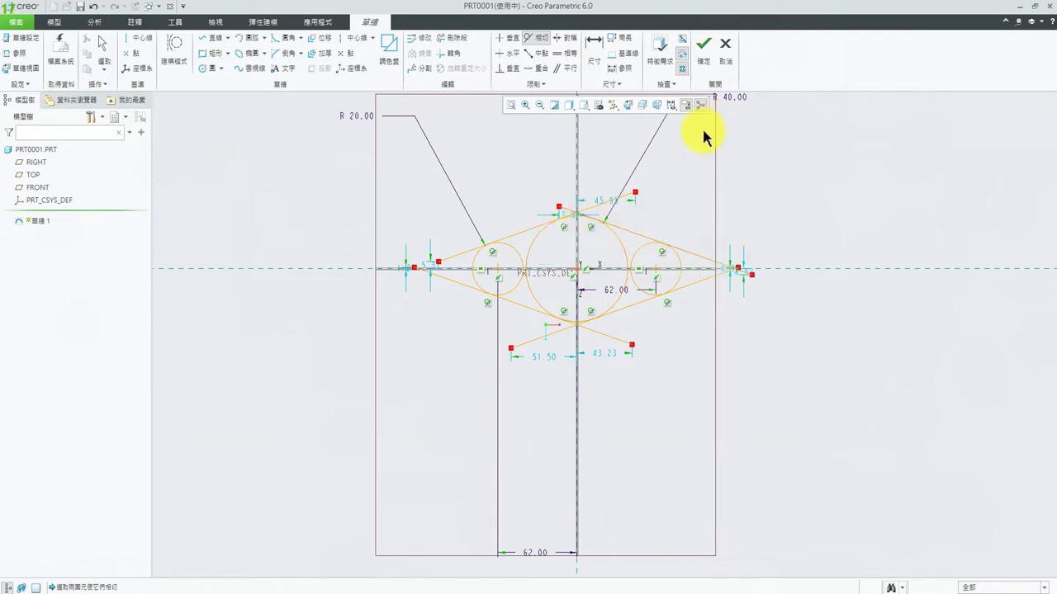
{"action": "left_click", "coordinate": [455, 38]}
- Trim the overshooting line pieces above, below and beside the left, big and right circles
{"action": "scroll", "coordinate": [593, 212], "scroll_direction": "down", "scroll_amount": 6}
{"action": "scroll", "coordinate": [576, 162], "scroll_direction": "up", "scroll_amount": 2}
{"action": "scroll", "coordinate": [566, 165], "scroll_direction": "up", "scroll_amount": 2}
{"action": "scroll", "coordinate": [608, 177], "scroll_direction": "up", "scroll_amount": 2}
{"action": "left_click", "coordinate": [582, 165]}
{"action": "left_click", "coordinate": [514, 170]}
{"action": "left_click", "coordinate": [562, 181]}
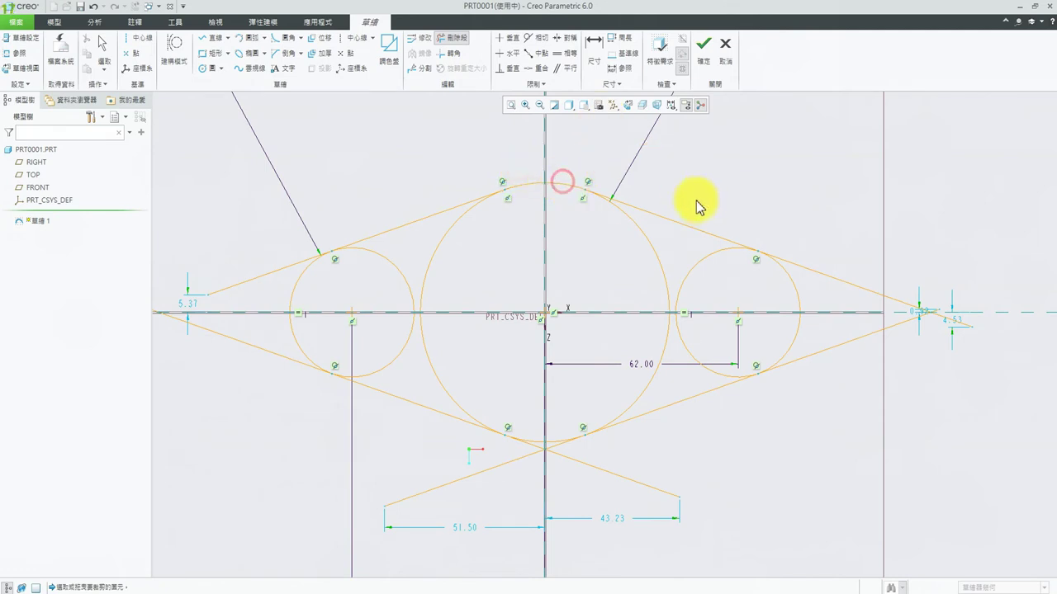
{"action": "left_click", "coordinate": [856, 289]}
{"action": "left_click", "coordinate": [869, 331]}
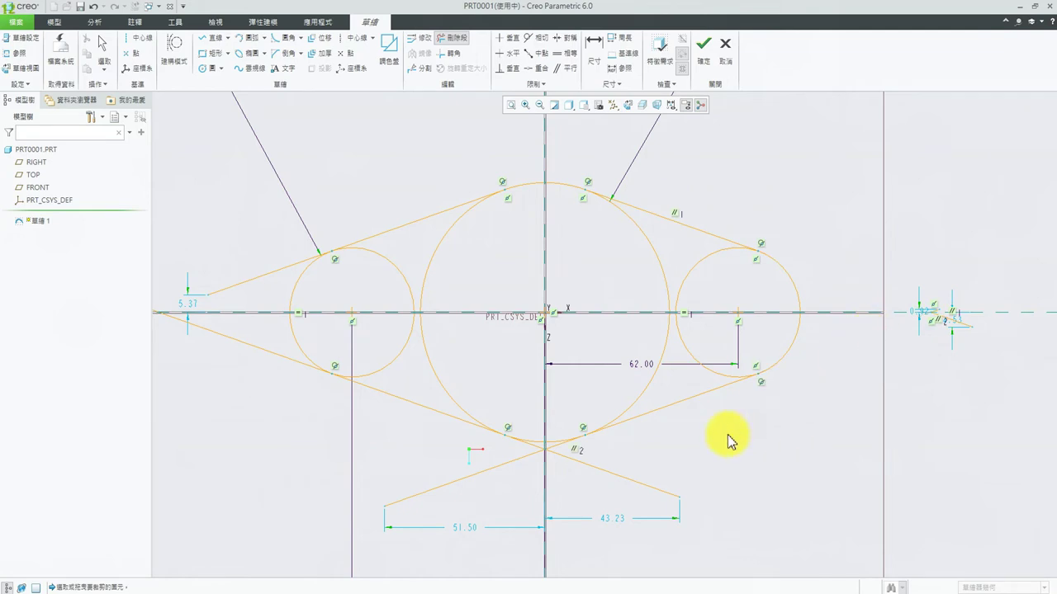
{"action": "left_click", "coordinate": [617, 479]}
{"action": "left_click", "coordinate": [501, 464]}
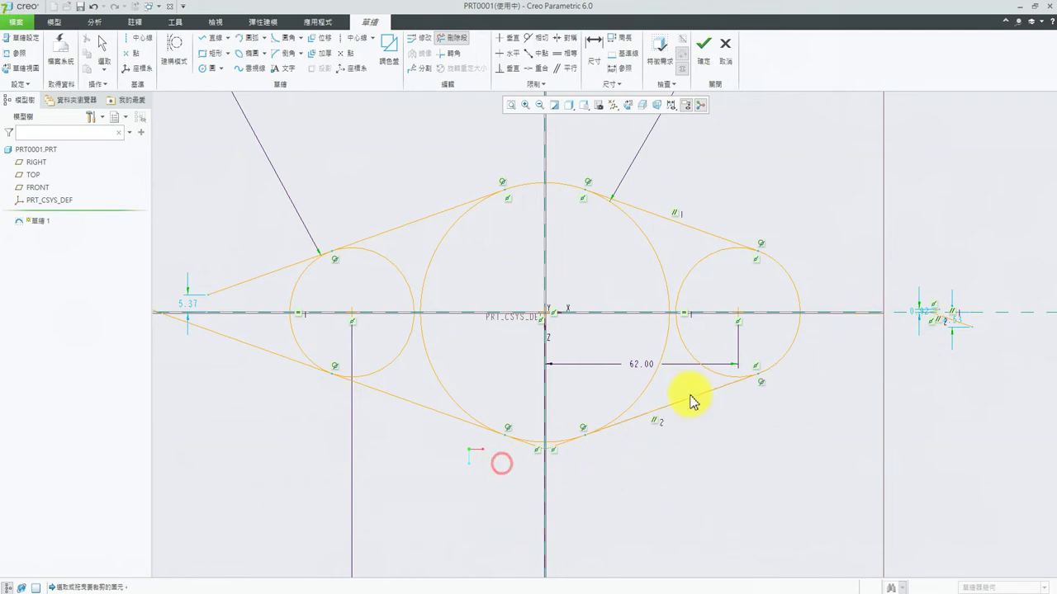
{"action": "scroll", "coordinate": [531, 454], "scroll_direction": "up", "scroll_amount": 1}
{"action": "scroll", "coordinate": [562, 502], "scroll_direction": "up", "scroll_amount": 3}
{"action": "left_click", "coordinate": [568, 487]}
{"action": "left_click", "coordinate": [502, 492]}
{"action": "scroll", "coordinate": [570, 388], "scroll_direction": "down", "scroll_amount": 4}
{"action": "scroll", "coordinate": [675, 312], "scroll_direction": "down", "scroll_amount": 2}
{"action": "scroll", "coordinate": [330, 207], "scroll_direction": "up", "scroll_amount": 2}
{"action": "left_click", "coordinate": [330, 180]}
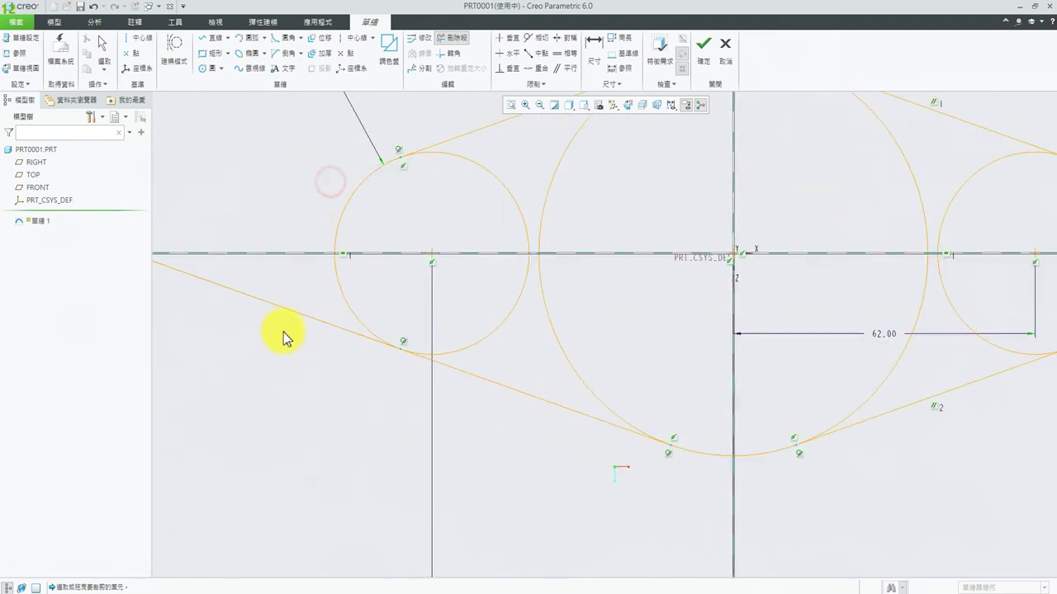
{"action": "left_click", "coordinate": [302, 314]}
- Trim the inner arcs of the left, centre, big and right circles, leaving only the outline
{"action": "left_click", "coordinate": [491, 337]}
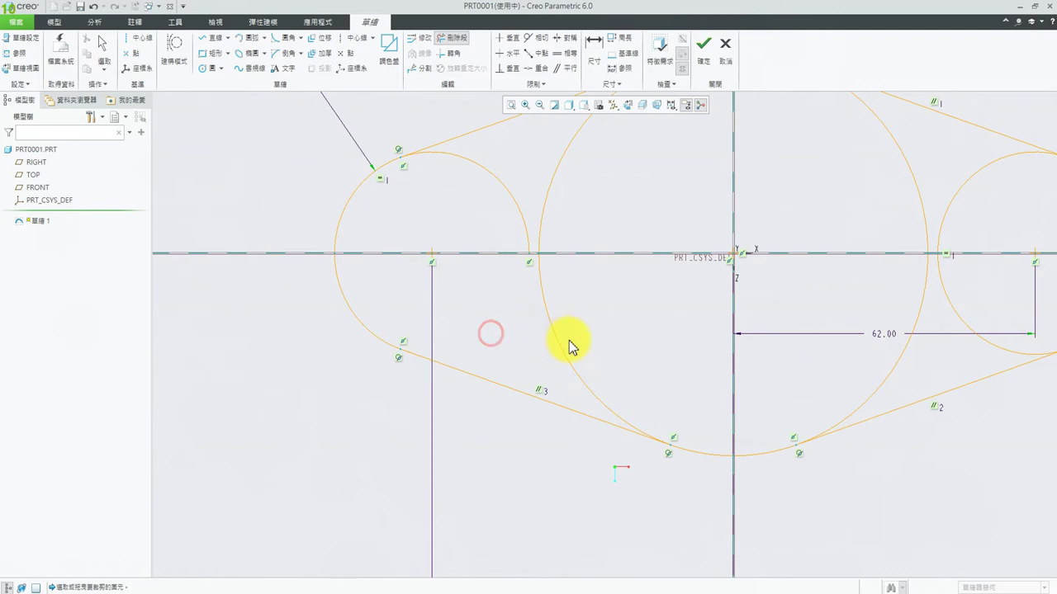
{"action": "left_click", "coordinate": [522, 223]}
{"action": "left_click", "coordinate": [542, 205]}
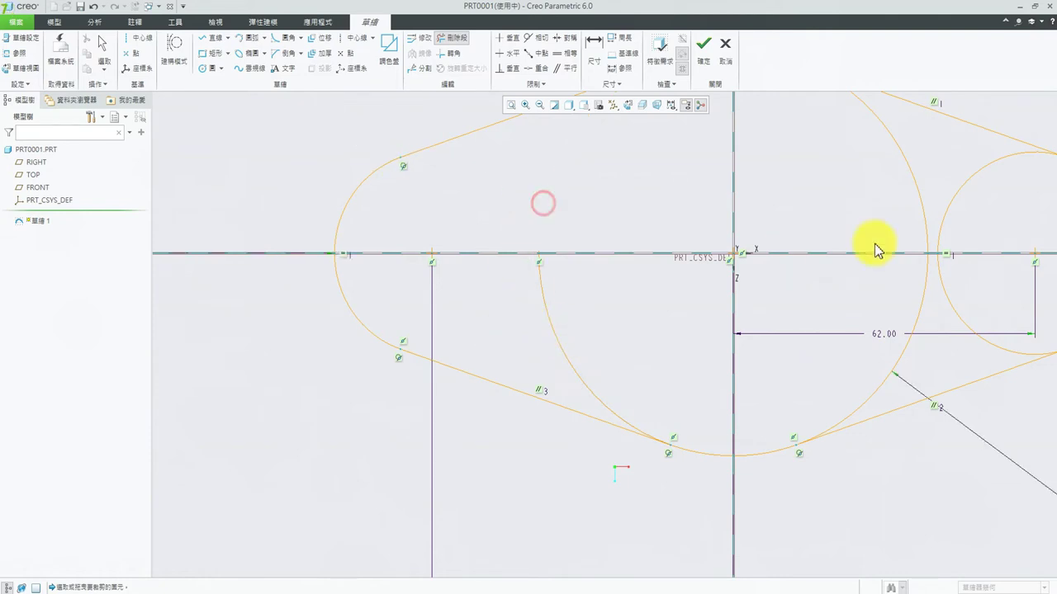
{"action": "left_click", "coordinate": [576, 370]}
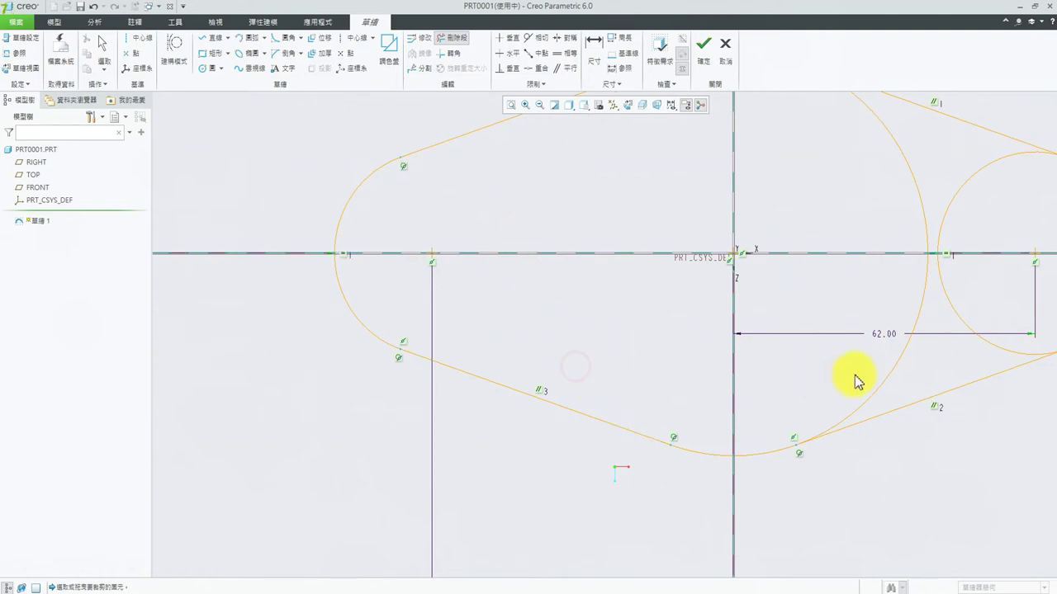
{"action": "left_click", "coordinate": [904, 347]}
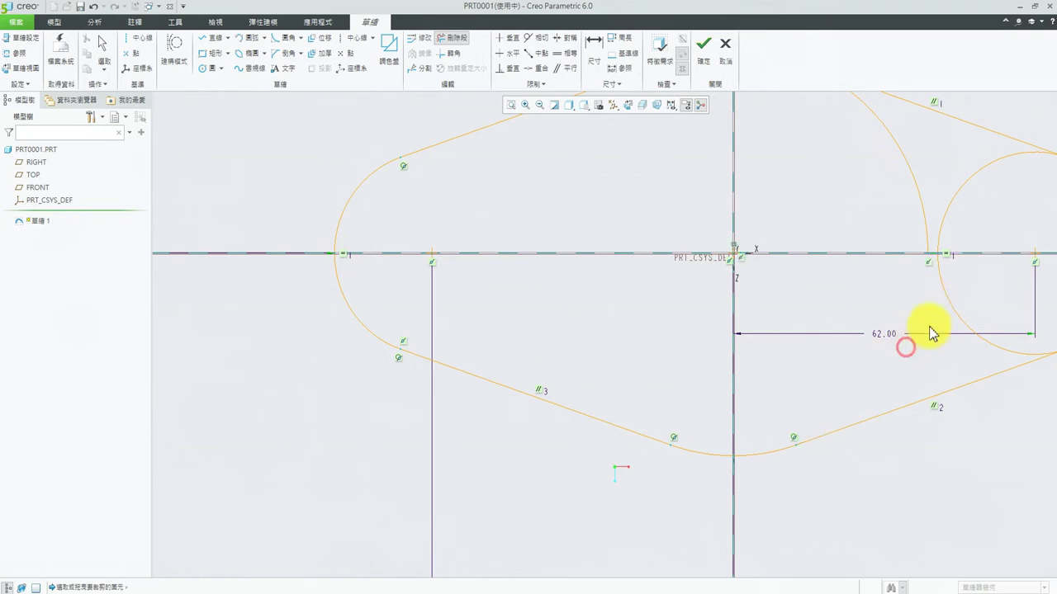
{"action": "left_click", "coordinate": [945, 297]}
{"action": "left_click", "coordinate": [951, 205]}
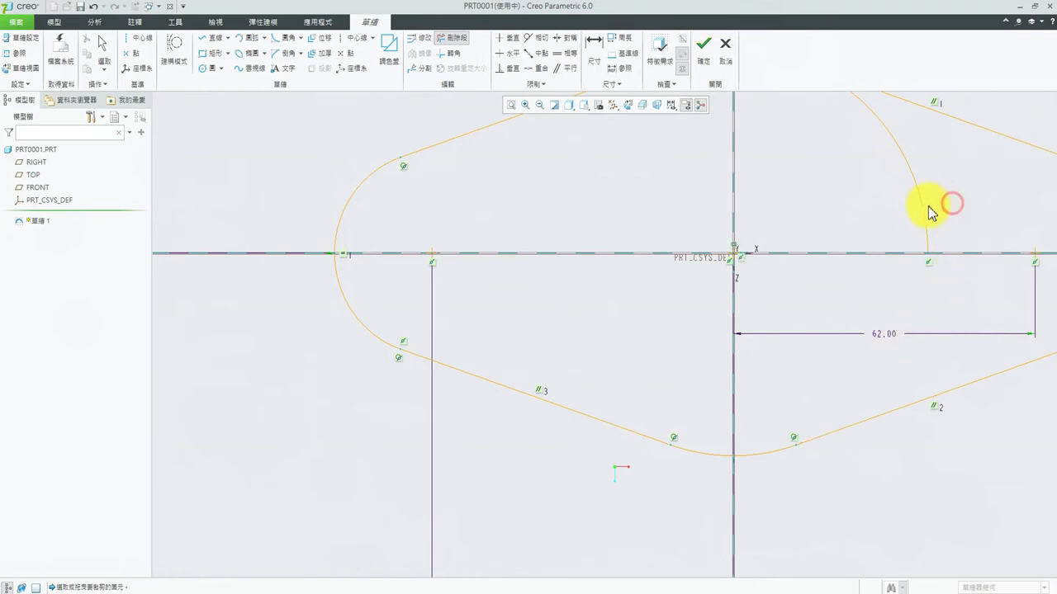
{"action": "left_click", "coordinate": [917, 183]}
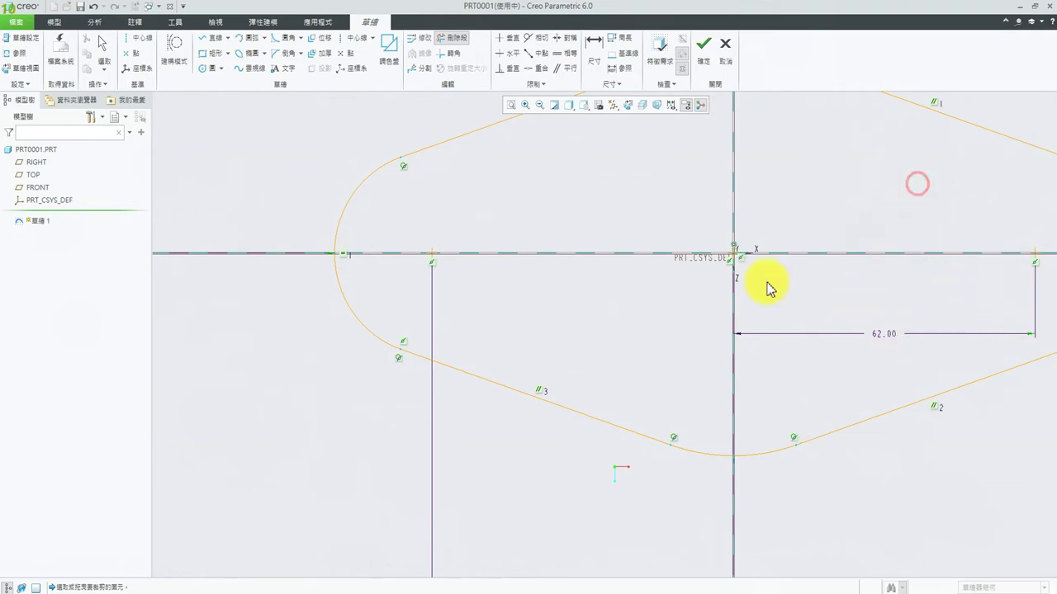
{"action": "scroll", "coordinate": [755, 282], "scroll_direction": "down", "scroll_amount": 4}
{"action": "scroll", "coordinate": [743, 281], "scroll_direction": "down", "scroll_amount": 2}
{"action": "scroll", "coordinate": [945, 267], "scroll_direction": "up", "scroll_amount": 3}
{"action": "scroll", "coordinate": [949, 267], "scroll_direction": "up", "scroll_amount": 3}
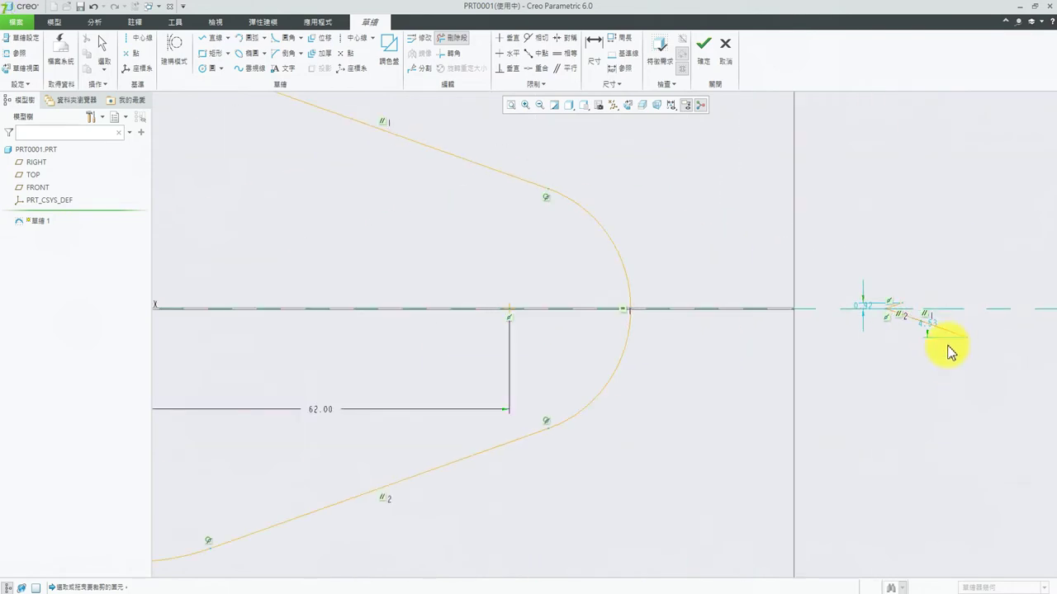
{"action": "left_click", "coordinate": [894, 307]}
{"action": "scroll", "coordinate": [627, 347], "scroll_direction": "down", "scroll_amount": 3}
{"action": "scroll", "coordinate": [277, 335], "scroll_direction": "up", "scroll_amount": 2}
{"action": "scroll", "coordinate": [321, 394], "scroll_direction": "up", "scroll_amount": 2}
{"action": "scroll", "coordinate": [322, 394], "scroll_direction": "up", "scroll_amount": 2}
- End the line tool, check the closed outline, and accept Sketch 1
{"action": "middle_click", "coordinate": [274, 395]}
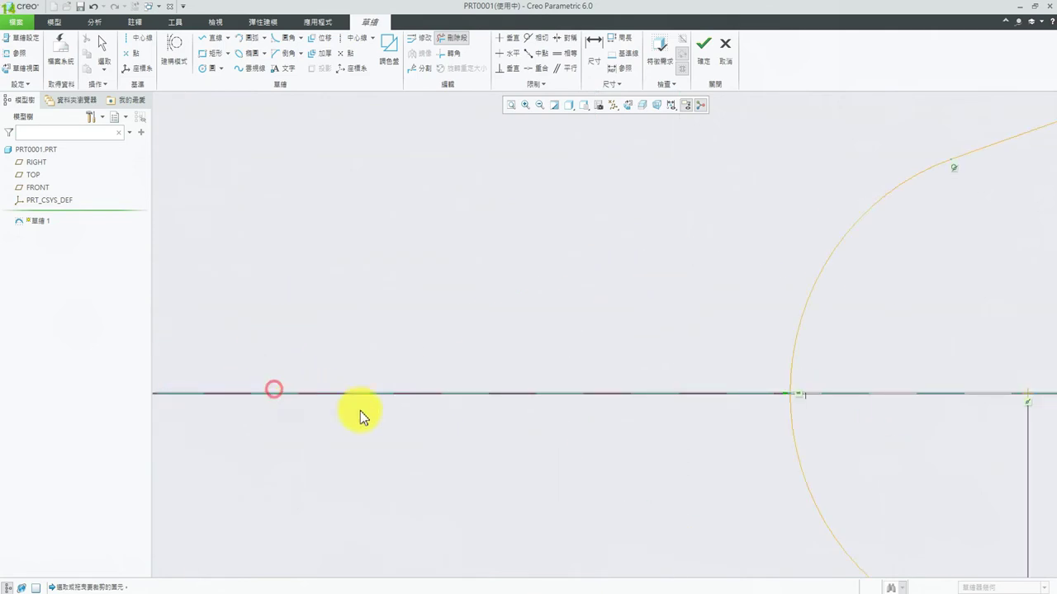
{"action": "scroll", "coordinate": [743, 325], "scroll_direction": "down", "scroll_amount": 2}
{"action": "scroll", "coordinate": [899, 276], "scroll_direction": "down", "scroll_amount": 2}
{"action": "scroll", "coordinate": [1040, 318], "scroll_direction": "down", "scroll_amount": 2}
{"action": "scroll", "coordinate": [536, 290], "scroll_direction": "up", "scroll_amount": 3}
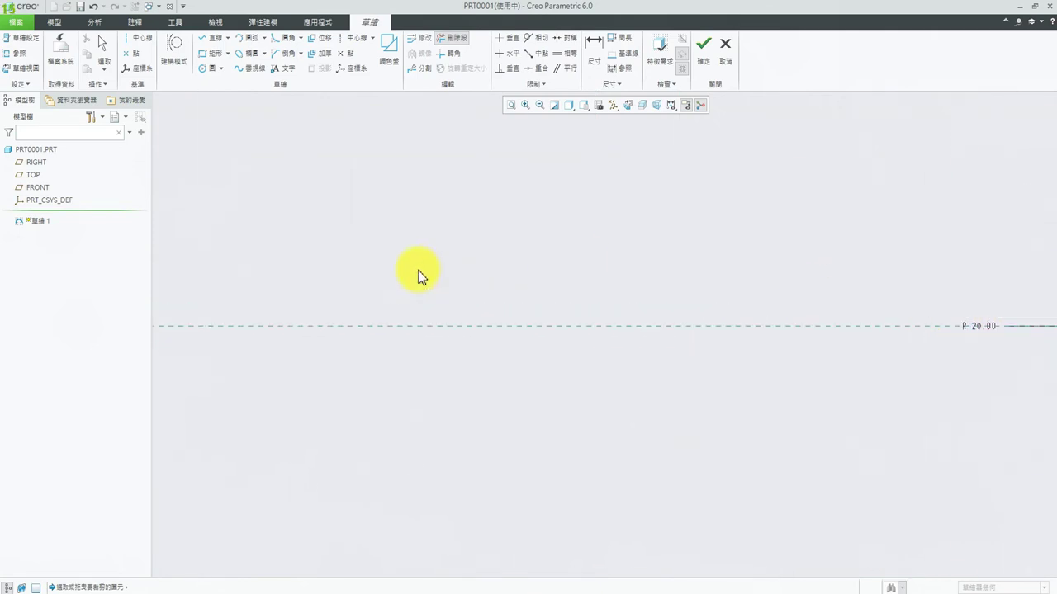
{"action": "scroll", "coordinate": [790, 325], "scroll_direction": "down", "scroll_amount": 4}
{"action": "scroll", "coordinate": [894, 303], "scroll_direction": "down", "scroll_amount": 1}
{"action": "scroll", "coordinate": [947, 389], "scroll_direction": "up", "scroll_amount": 2}
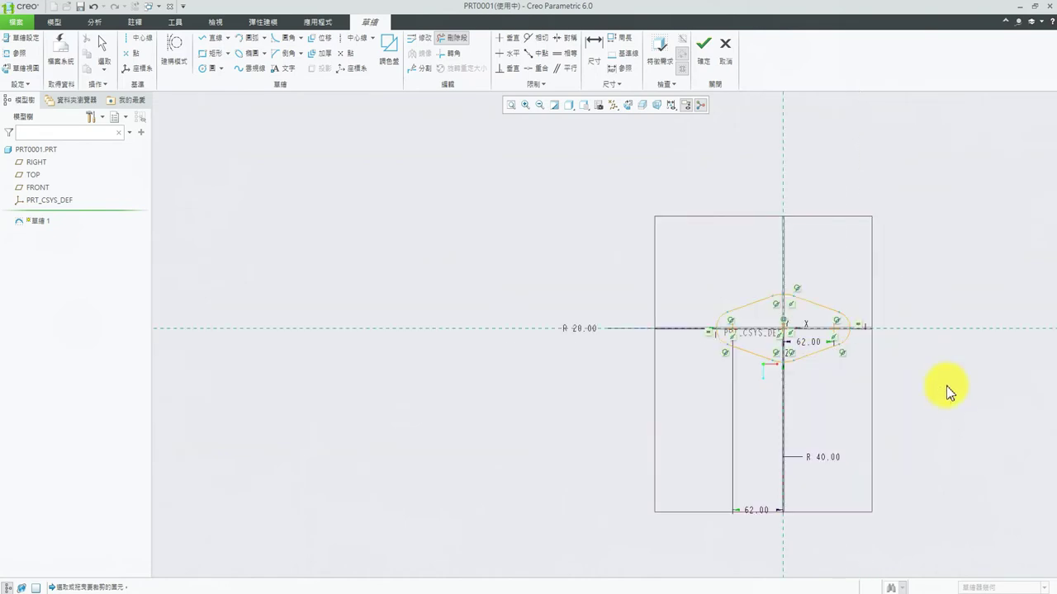
{"action": "scroll", "coordinate": [911, 345], "scroll_direction": "up", "scroll_amount": 3}
{"action": "scroll", "coordinate": [909, 345], "scroll_direction": "up", "scroll_amount": 2}
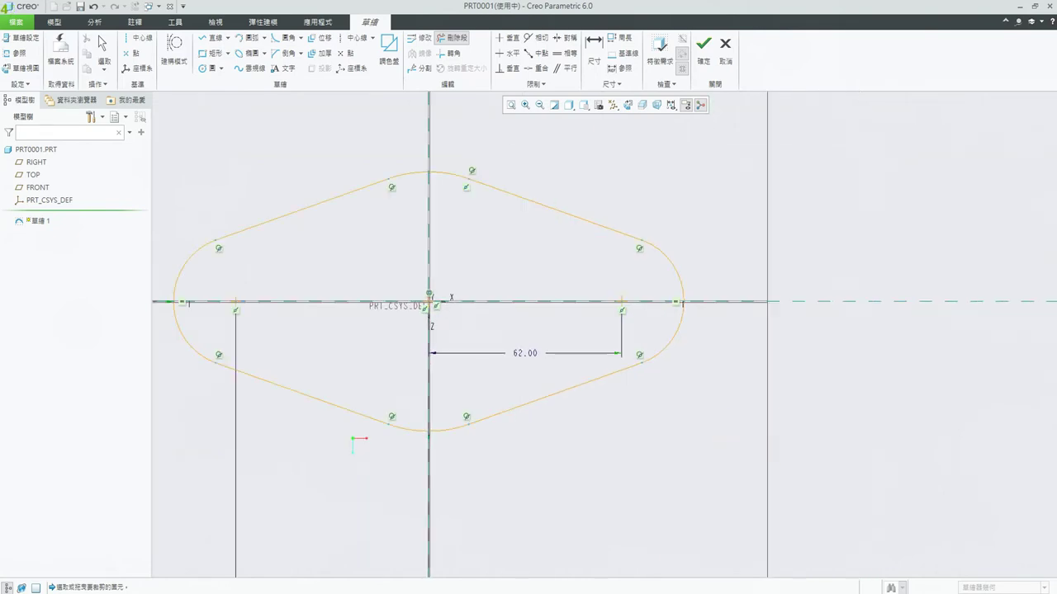
{"action": "left_click", "coordinate": [702, 48]}
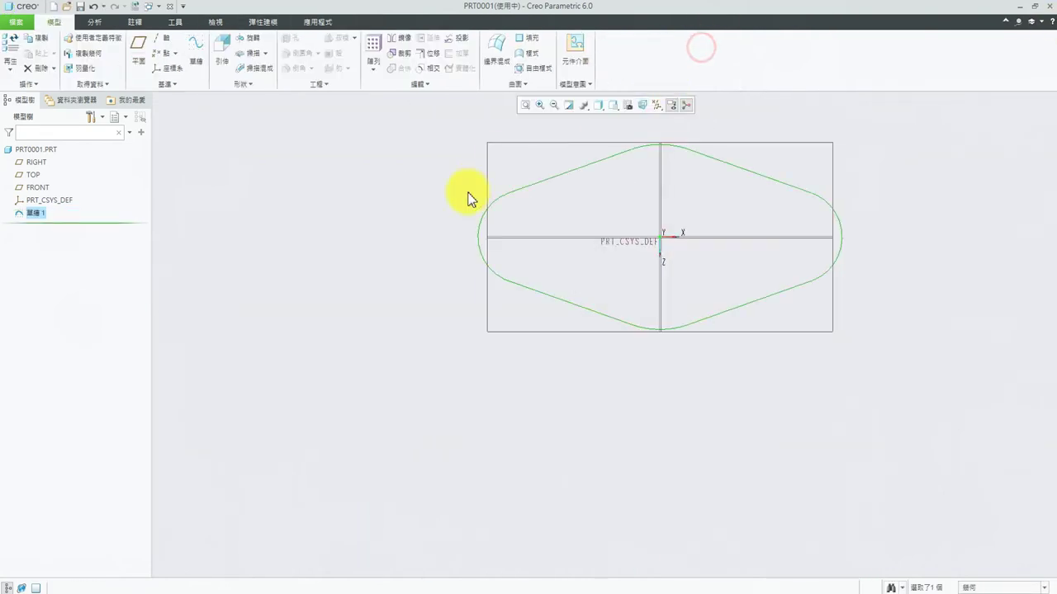
- Extrude Sketch 1 into a solid plate with a depth of 40.00
{"action": "left_click", "coordinate": [220, 51]}
{"action": "mouse_move", "coordinate": [847, 190]}
{"action": "middle_mouse_down"}
{"action": "mouse_move", "coordinate": [794, 329]}
{"action": "mouse_move", "coordinate": [585, 401]}
{"action": "middle_mouse_up"}
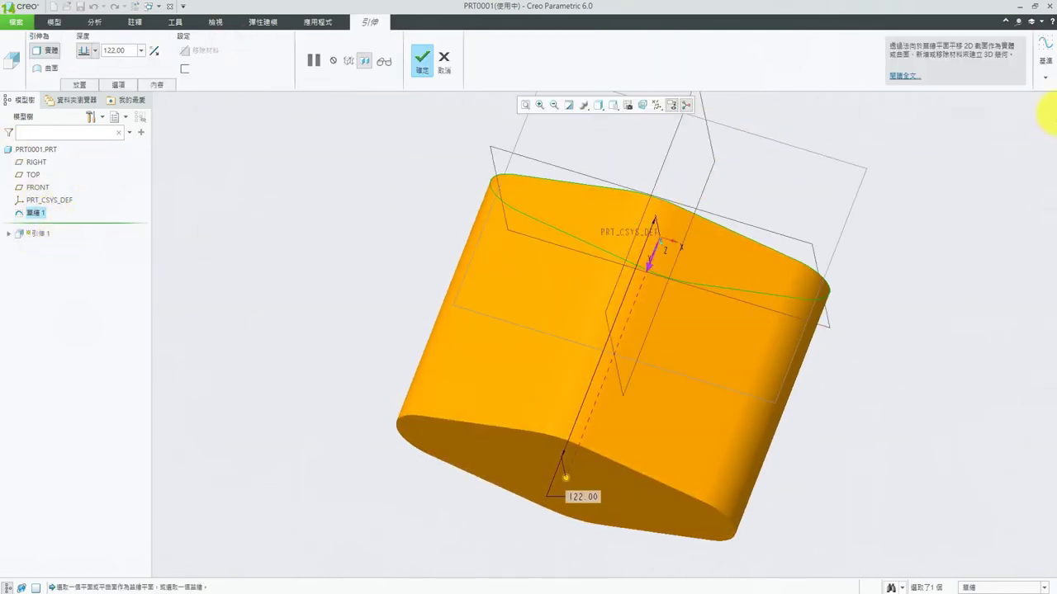
{"action": "double_click", "coordinate": [581, 497]}
{"action": "left_click", "coordinate": [583, 494]}
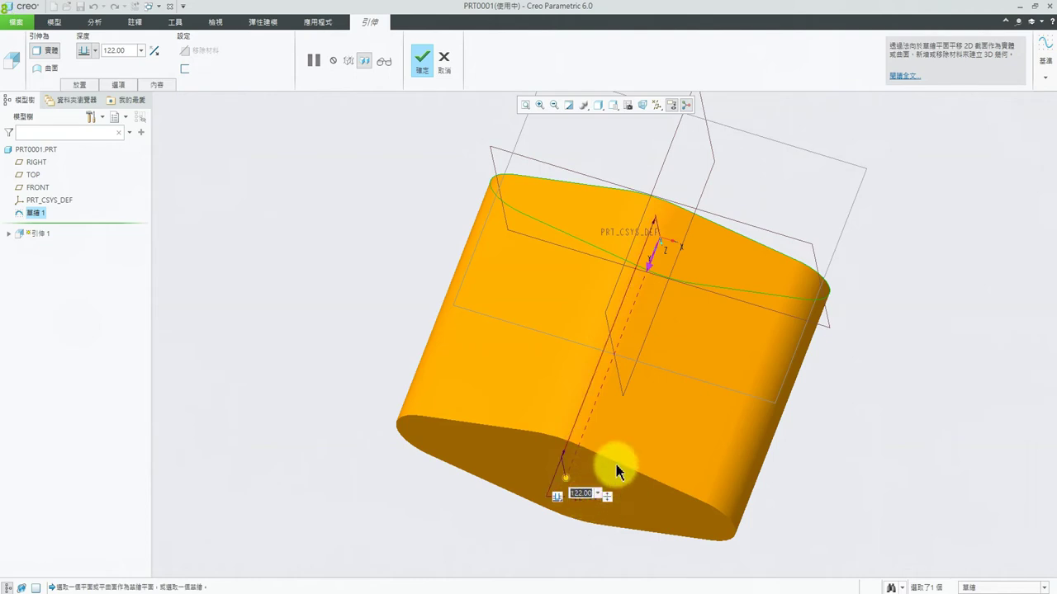
{"action": "type", "text": "40"}
{"action": "key", "text": "Return"}
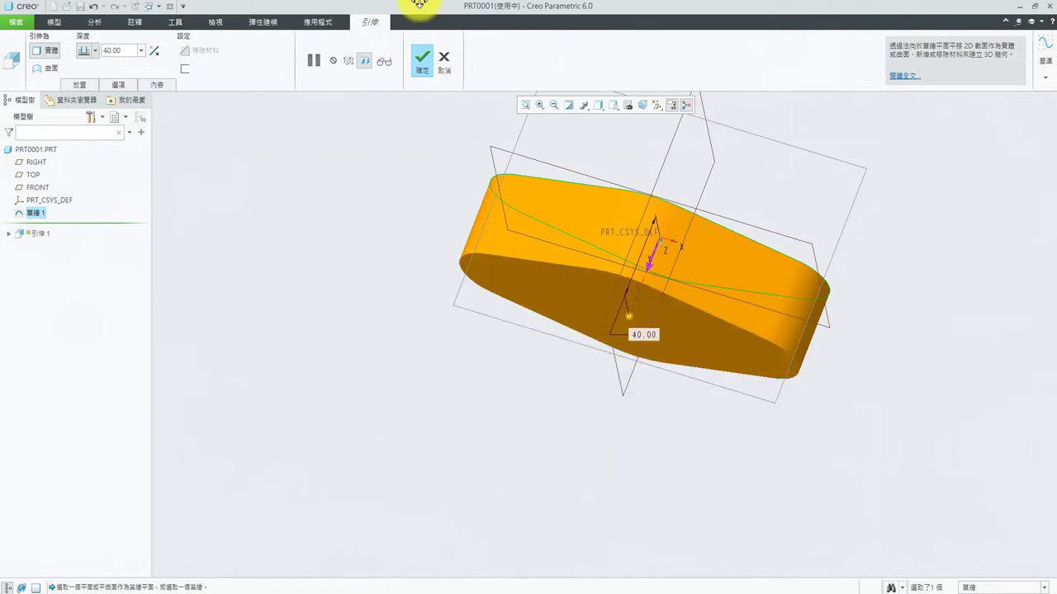
{"action": "left_click", "coordinate": [421, 61]}
{"action": "mouse_move", "coordinate": [593, 270]}
{"action": "middle_mouse_down"}
{"action": "mouse_move", "coordinate": [507, 310]}
{"action": "mouse_move", "coordinate": [542, 307]}
{"action": "middle_mouse_up"}
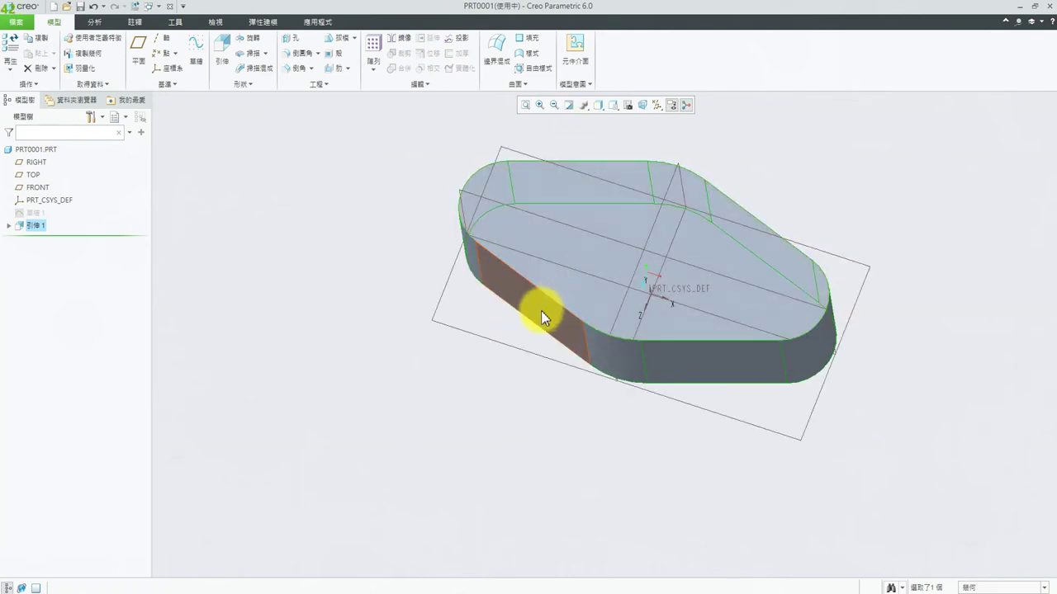
- Start a new sketch on the RIGHT datum plane
{"action": "left_click", "coordinate": [466, 196]}
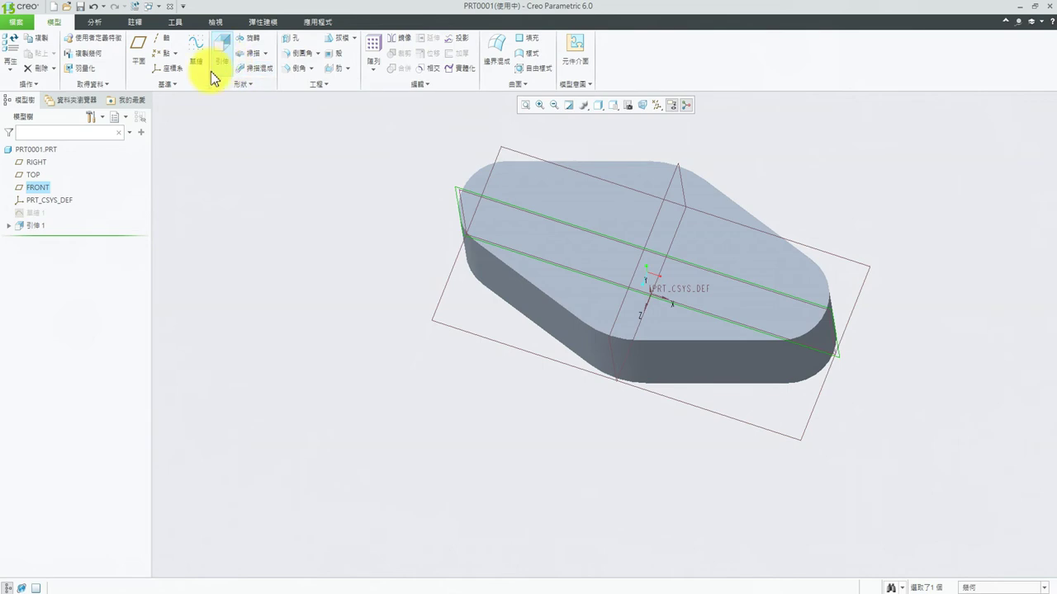
{"action": "left_click", "coordinate": [671, 181]}
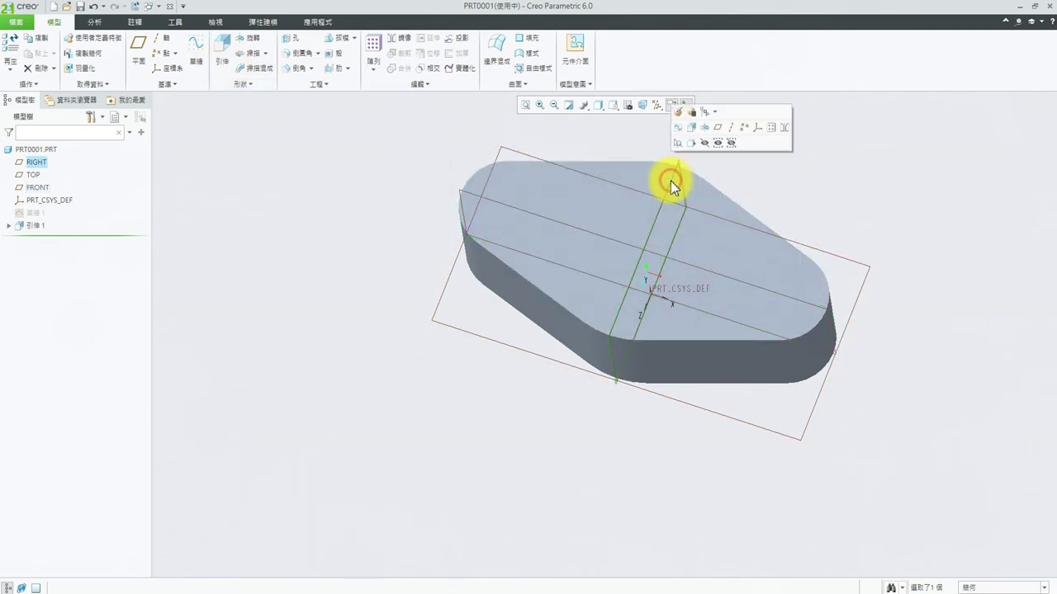
{"action": "left_click", "coordinate": [679, 112]}
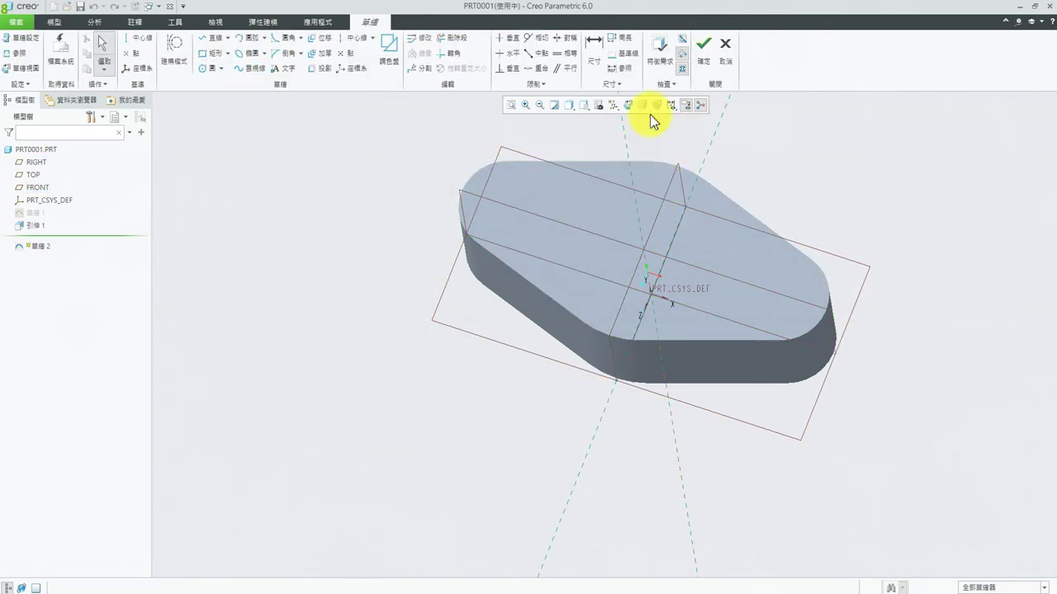
- Orient the view to face the sketch plane and display the model fully shaded
{"action": "left_click", "coordinate": [572, 105]}
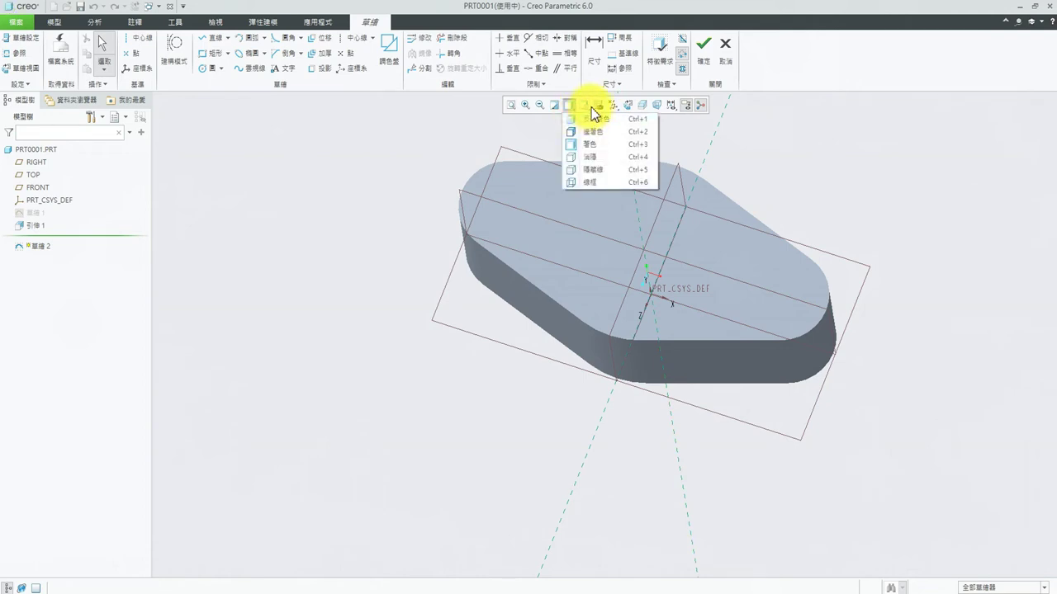
{"action": "left_click", "coordinate": [592, 107]}
{"action": "left_click", "coordinate": [593, 112]}
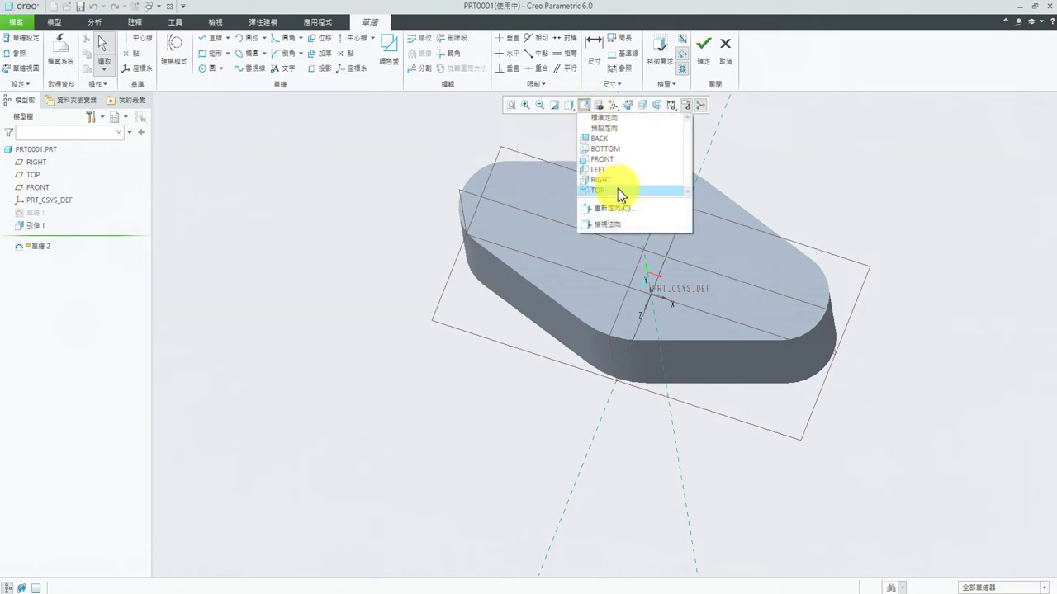
{"action": "left_click", "coordinate": [597, 225]}
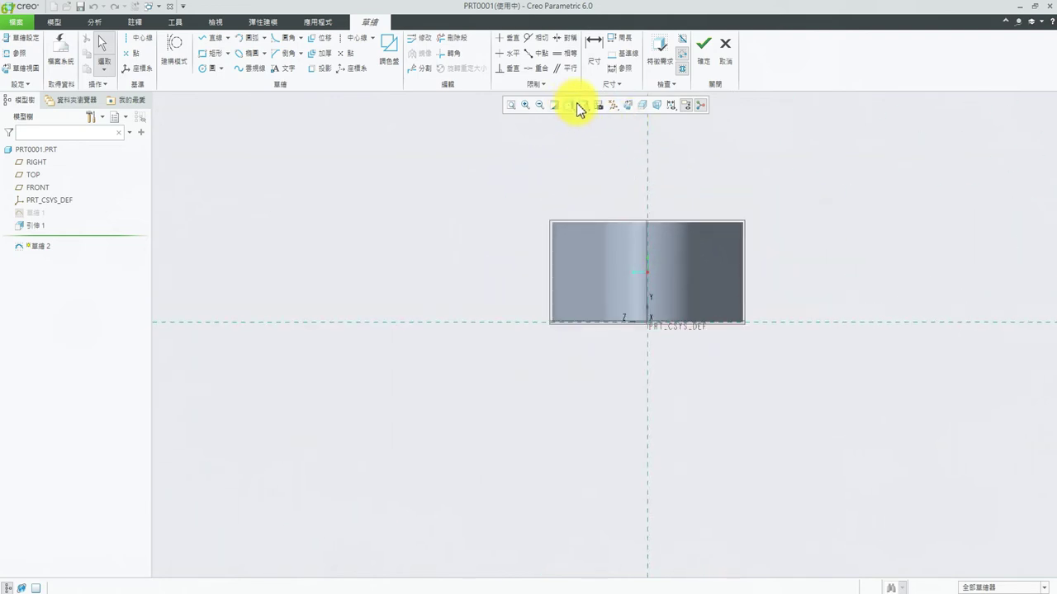
{"action": "left_click", "coordinate": [569, 105]}
{"action": "left_click", "coordinate": [585, 132]}
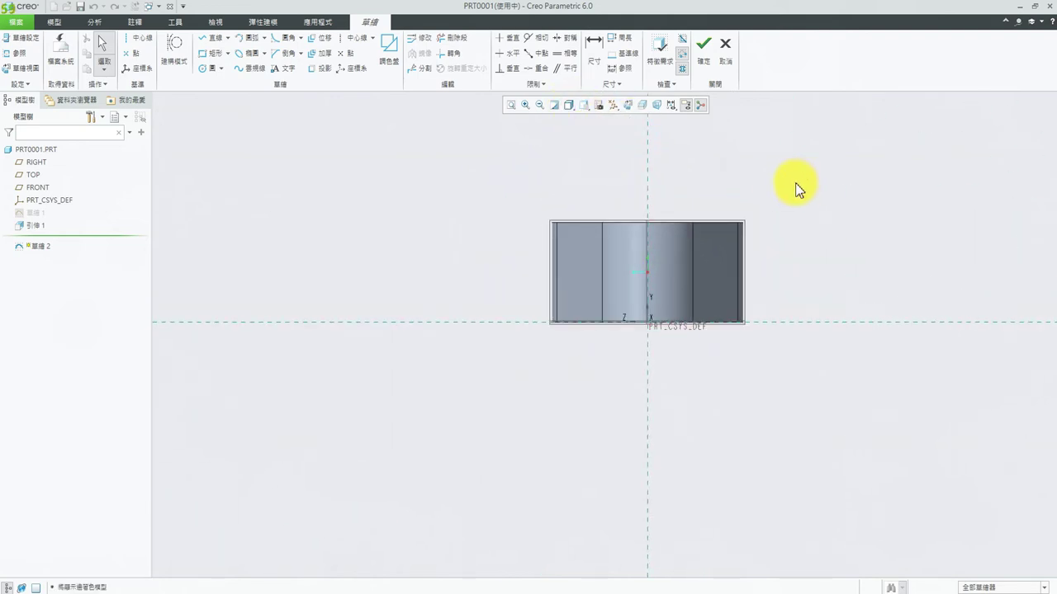
{"action": "scroll", "coordinate": [899, 145], "scroll_direction": "up", "scroll_amount": 2}
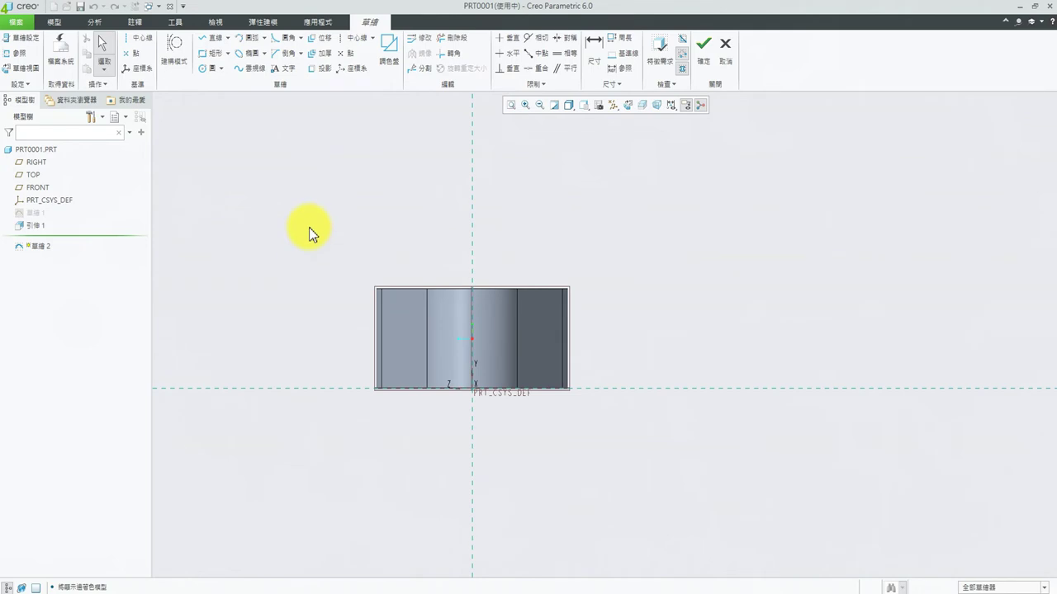
- Draw a vertical centerline and a closed tapered profile from the plate corner up to it
{"action": "left_click", "coordinate": [129, 45]}
{"action": "left_click", "coordinate": [475, 134]}
{"action": "left_click", "coordinate": [475, 305]}
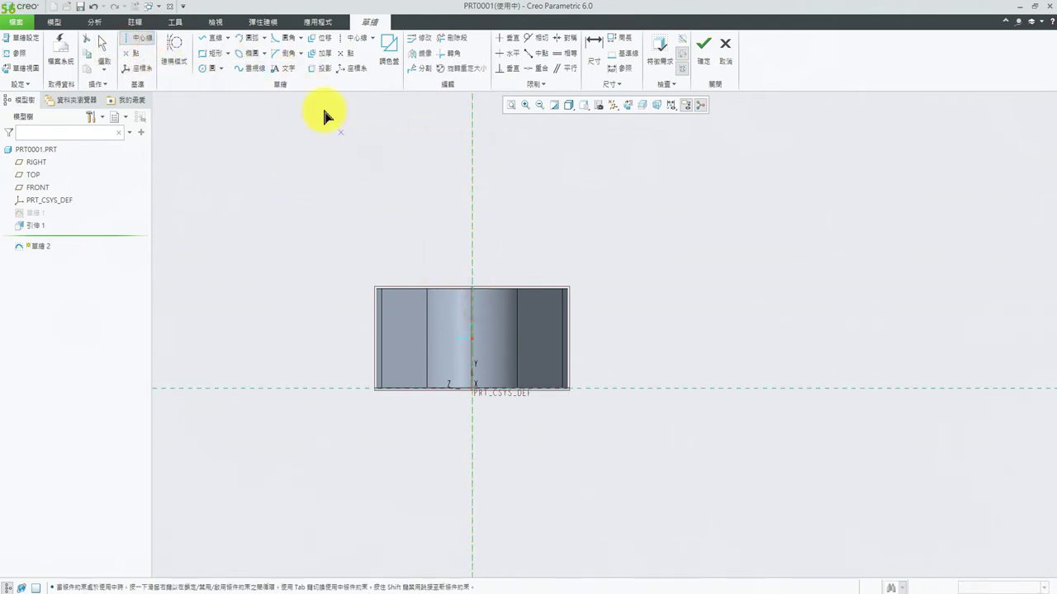
{"action": "left_click", "coordinate": [212, 42]}
{"action": "left_click", "coordinate": [391, 278]}
{"action": "left_click", "coordinate": [425, 129]}
{"action": "left_click", "coordinate": [472, 129]}
{"action": "left_click", "coordinate": [472, 288]}
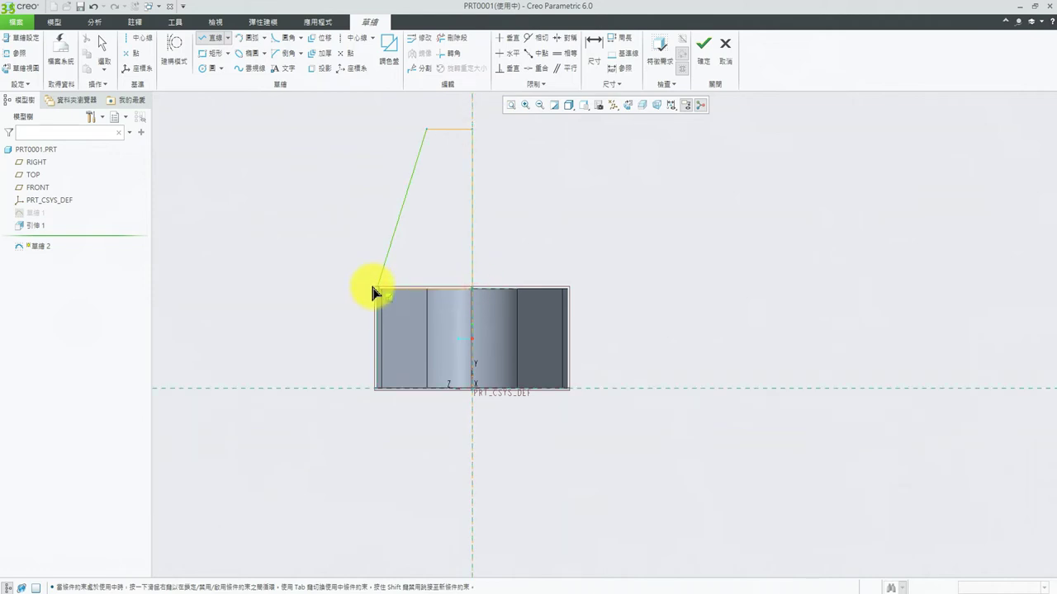
{"action": "left_click", "coordinate": [379, 289]}
{"action": "left_click", "coordinate": [596, 44]}
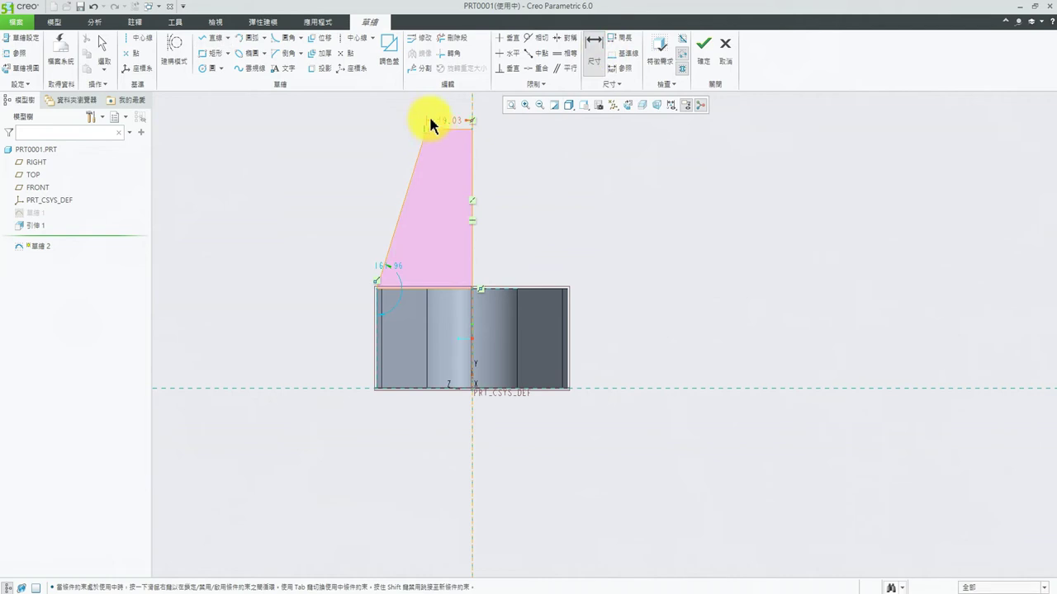
- Dimension the profile with a 27.00 top width and a 90.00 overall height
{"action": "scroll", "coordinate": [460, 118], "scroll_direction": "down", "scroll_amount": 3}
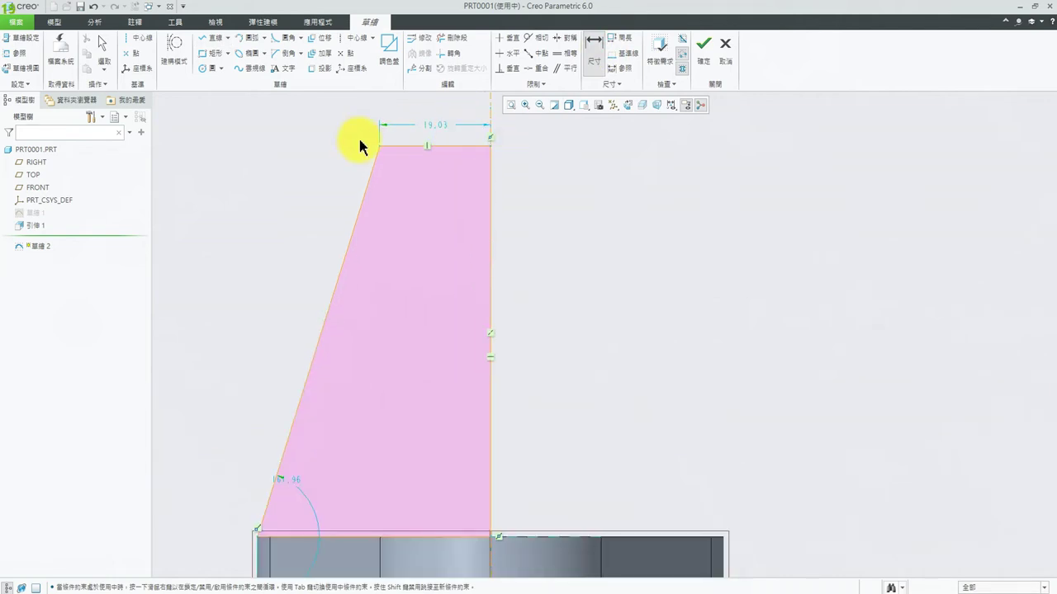
{"action": "left_click", "coordinate": [379, 147]}
{"action": "left_click", "coordinate": [491, 120]}
{"action": "middle_click", "coordinate": [763, 185]}
{"action": "type", "text": "54/"}
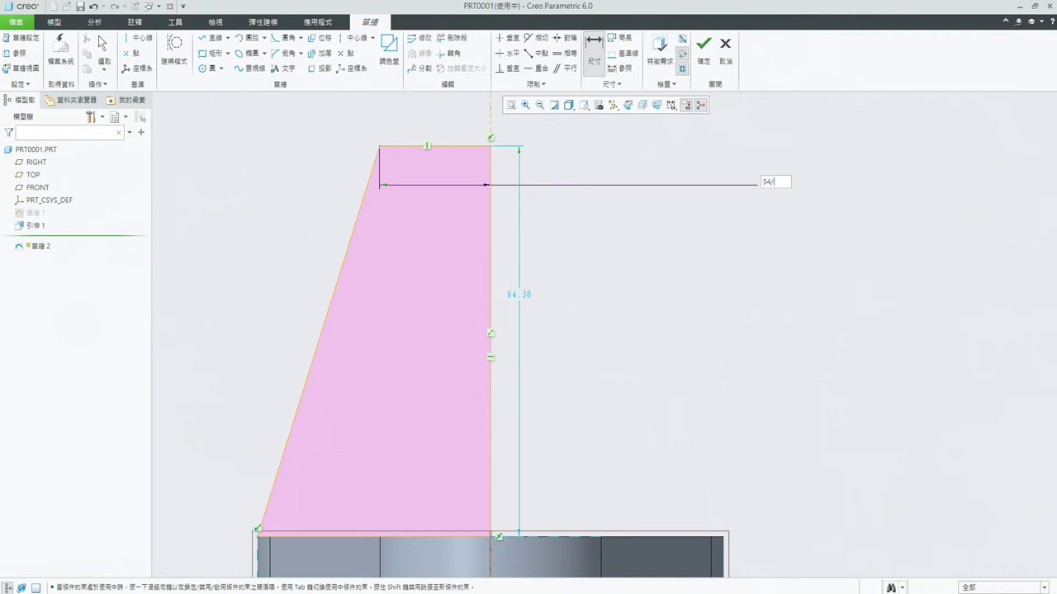
{"action": "type", "text": "2"}
{"action": "key", "text": "Return"}
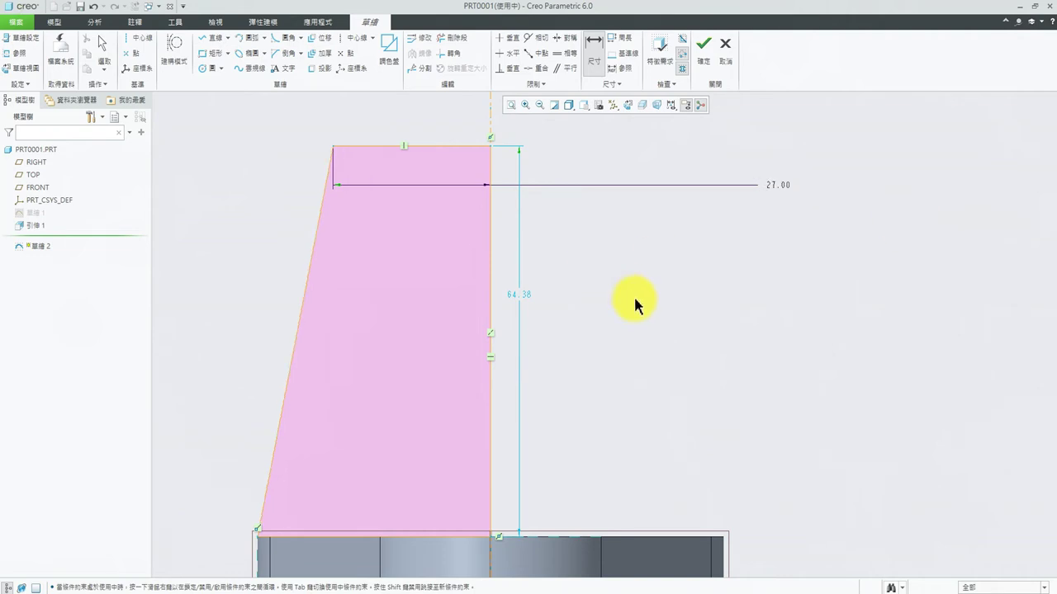
{"action": "scroll", "coordinate": [644, 298], "scroll_direction": "down", "scroll_amount": 2}
{"action": "scroll", "coordinate": [653, 247], "scroll_direction": "down", "scroll_amount": 1}
{"action": "left_click", "coordinate": [591, 45]}
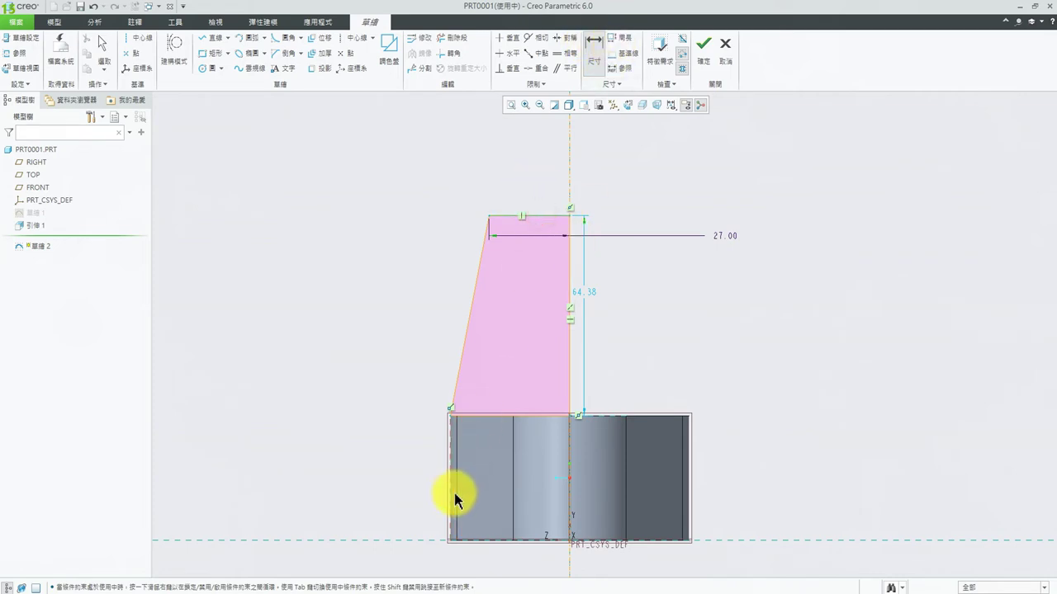
{"action": "left_click", "coordinate": [479, 547]}
{"action": "middle_click", "coordinate": [335, 409]}
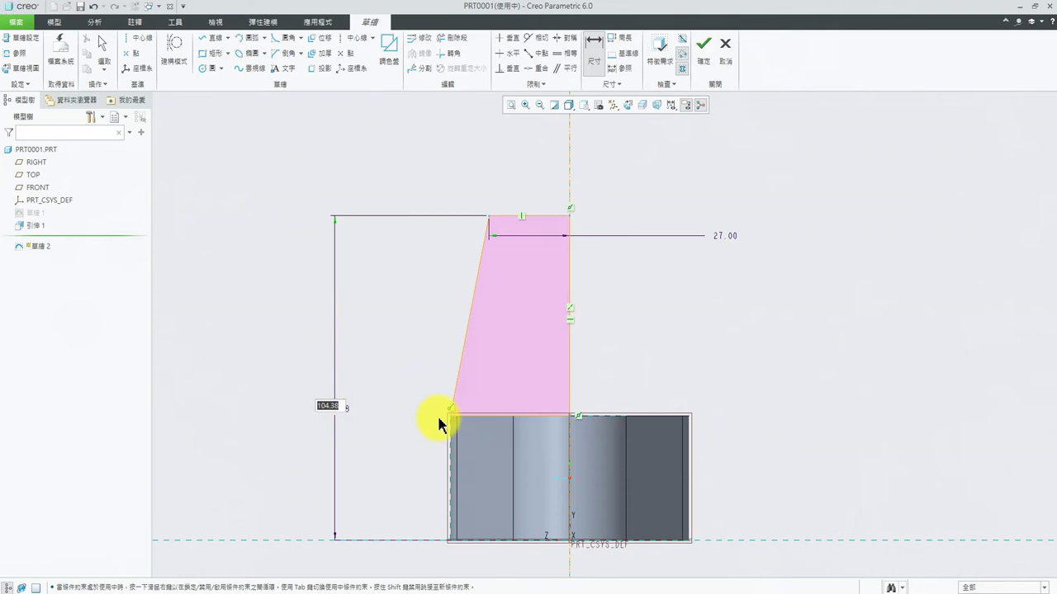
{"action": "type", "text": "90"}
{"action": "key", "text": "Return"}
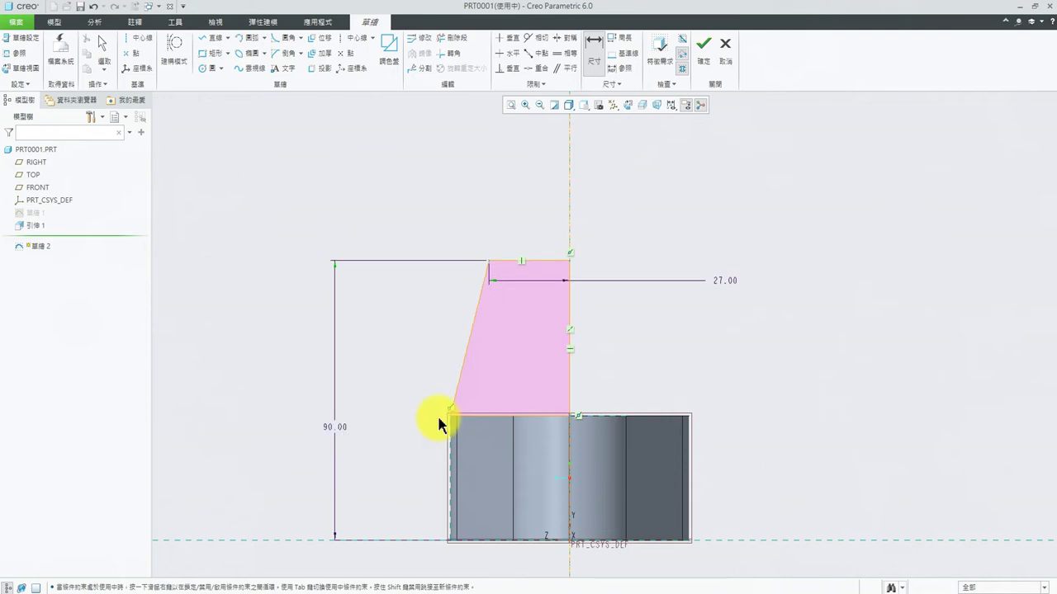
{"action": "scroll", "coordinate": [661, 198], "scroll_direction": "up", "scroll_amount": 2}
{"action": "mouse_move", "coordinate": [656, 208]}
{"action": "middle_mouse_down"}
{"action": "mouse_move", "coordinate": [679, 253]}
{"action": "mouse_move", "coordinate": [523, 166]}
{"action": "middle_mouse_up"}
- Accept Sketch 2, revolve it 360° into a cone boss, and select the FRONT plane
{"action": "left_click", "coordinate": [703, 45]}
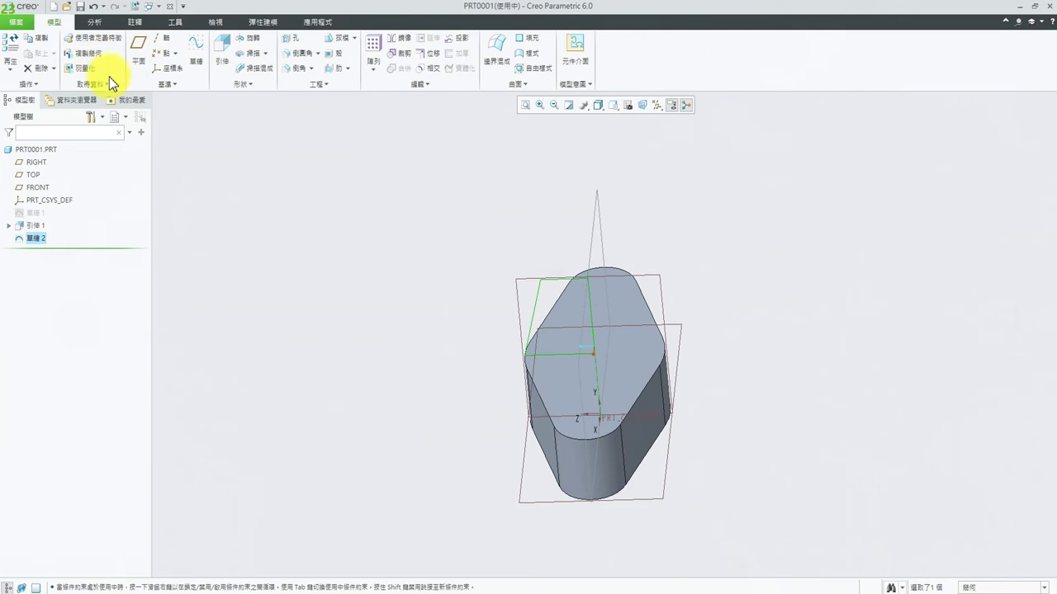
{"action": "left_click", "coordinate": [246, 39]}
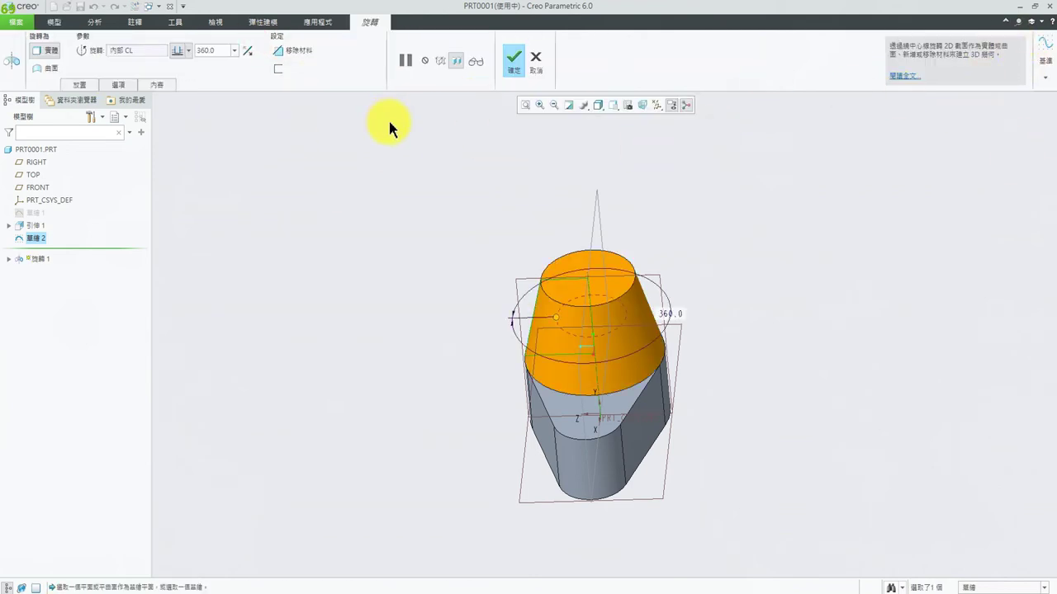
{"action": "left_click", "coordinate": [512, 58]}
{"action": "mouse_move", "coordinate": [744, 321]}
{"action": "middle_mouse_down"}
{"action": "mouse_move", "coordinate": [682, 431]}
{"action": "mouse_move", "coordinate": [701, 253]}
{"action": "mouse_move", "coordinate": [713, 401]}
{"action": "mouse_move", "coordinate": [691, 349]}
{"action": "mouse_move", "coordinate": [668, 371]}
{"action": "middle_mouse_up"}
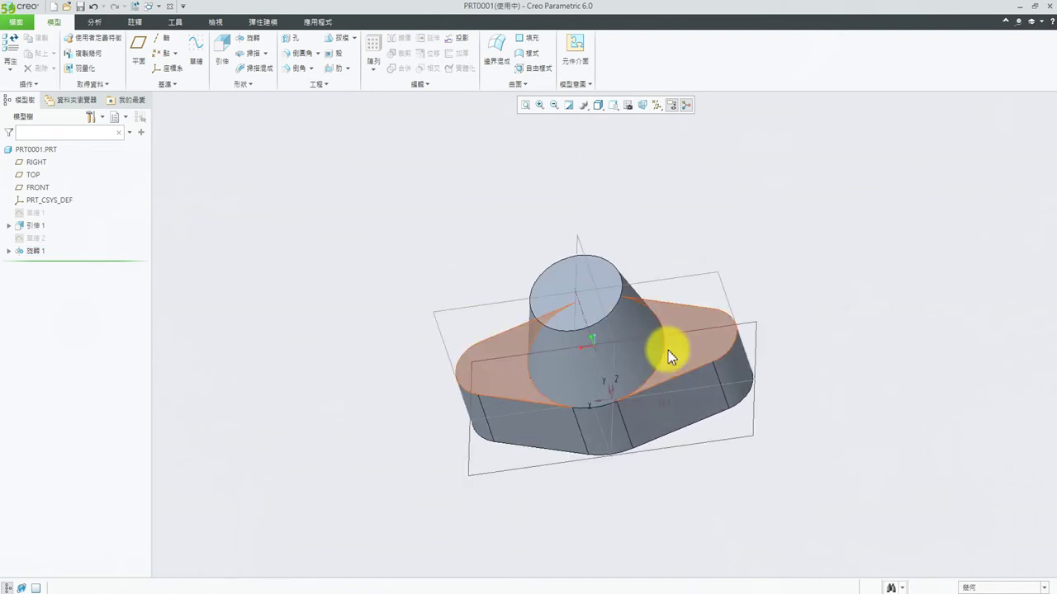
{"action": "left_click", "coordinate": [33, 175]}
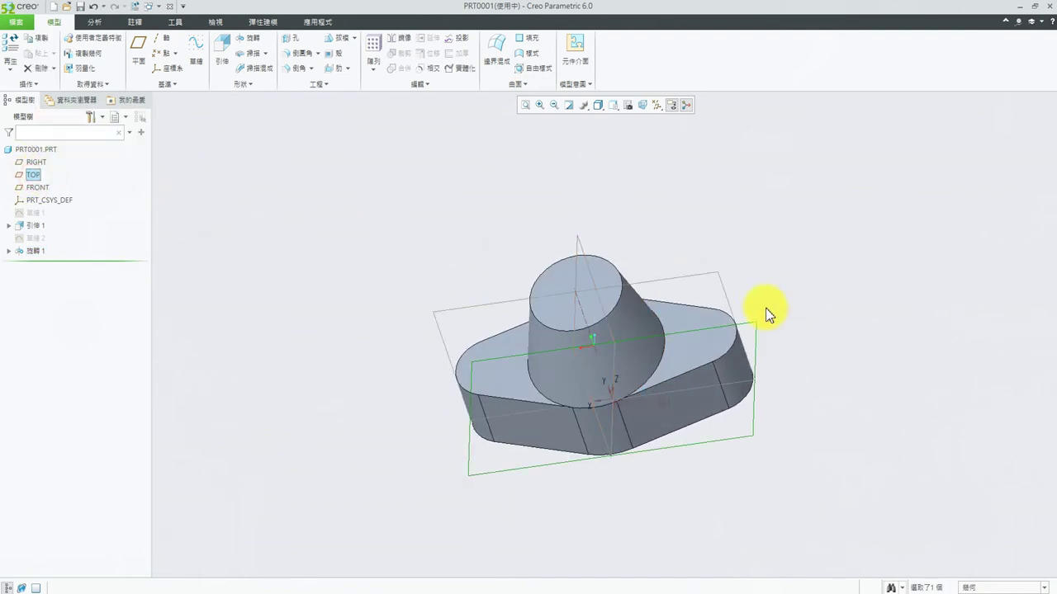
{"action": "left_click", "coordinate": [724, 279]}
- Start a sketch on FRONT, face it, and draw a center rectangle on the base front
{"action": "left_click", "coordinate": [201, 55]}
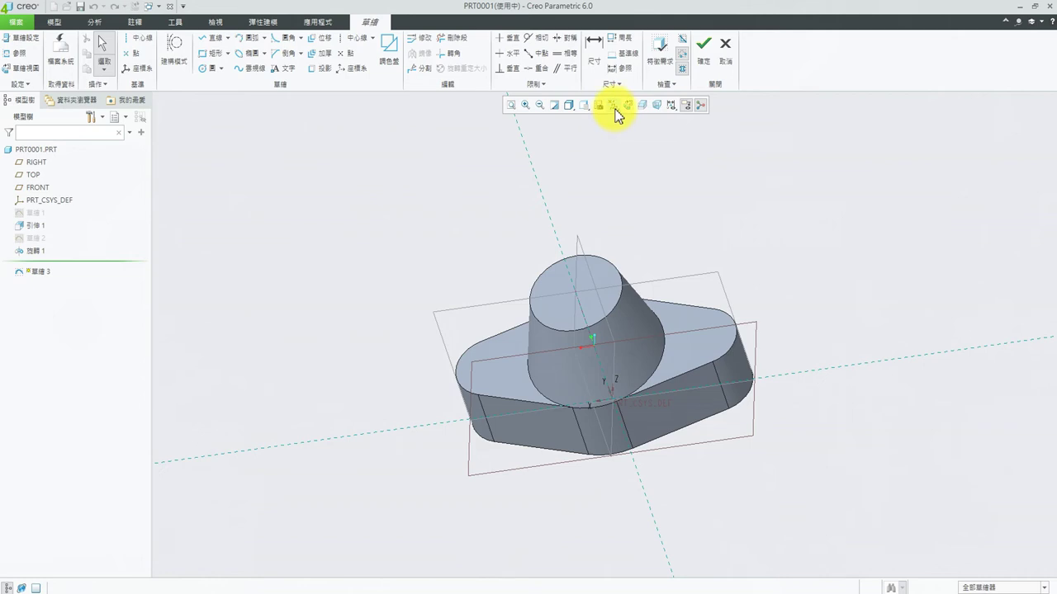
{"action": "left_click", "coordinate": [584, 106]}
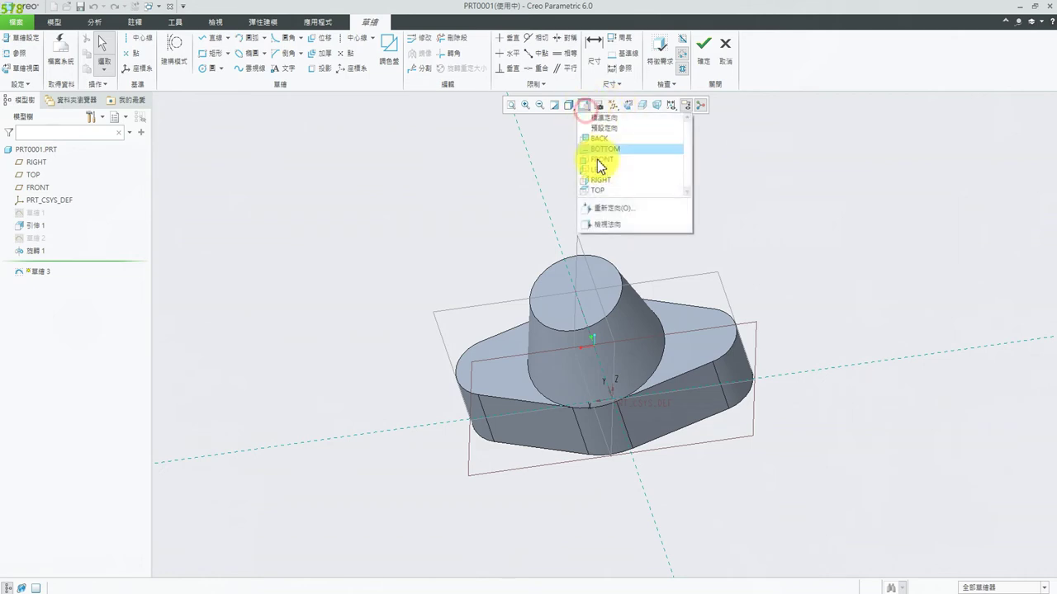
{"action": "left_click", "coordinate": [609, 223]}
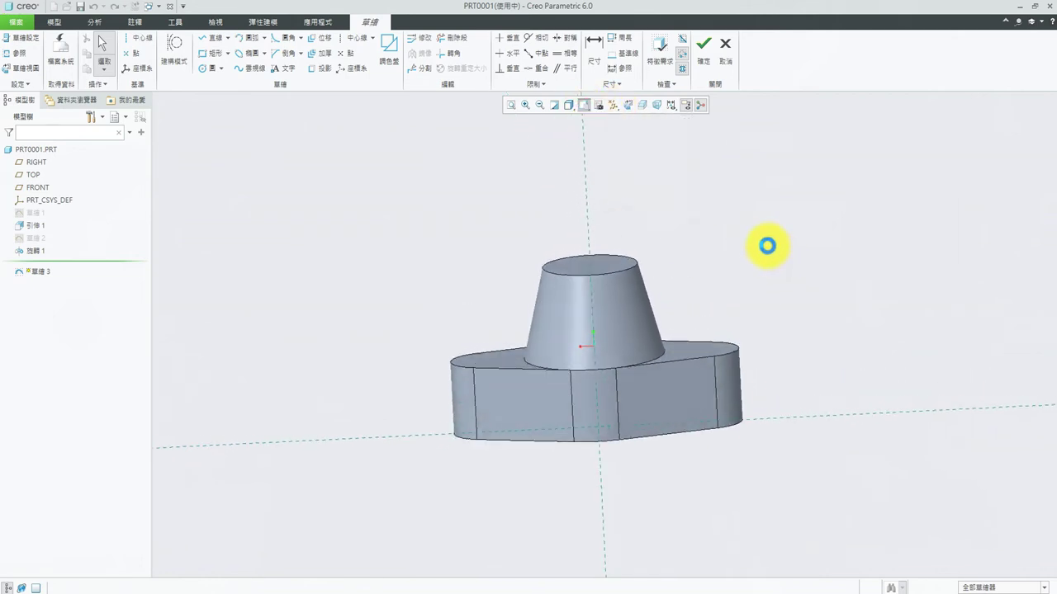
{"action": "scroll", "coordinate": [702, 301], "scroll_direction": "up", "scroll_amount": 2}
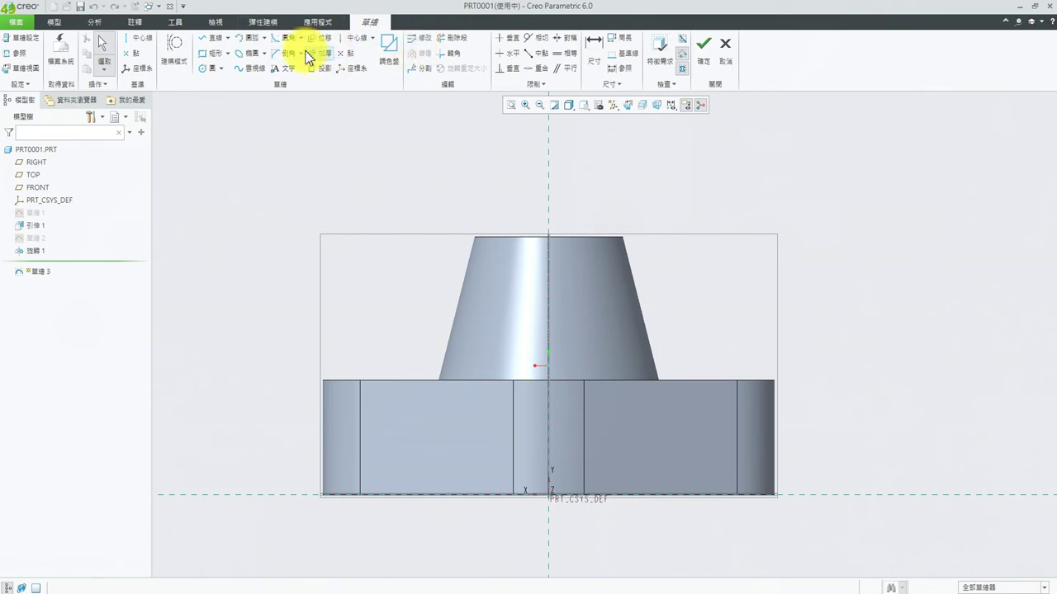
{"action": "left_click", "coordinate": [229, 54]}
{"action": "left_click", "coordinate": [206, 95]}
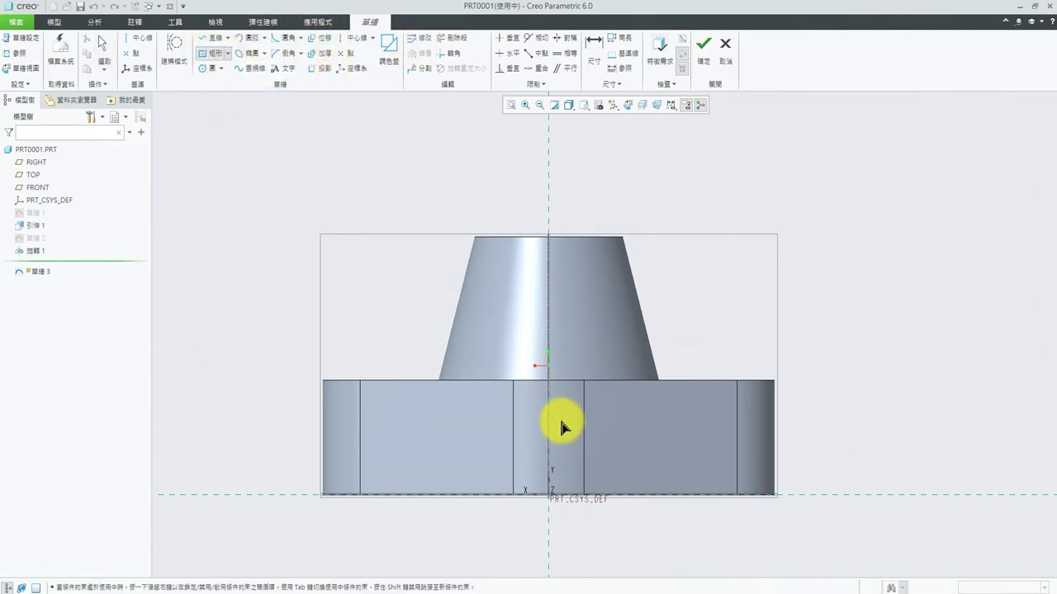
{"action": "left_click", "coordinate": [548, 435]}
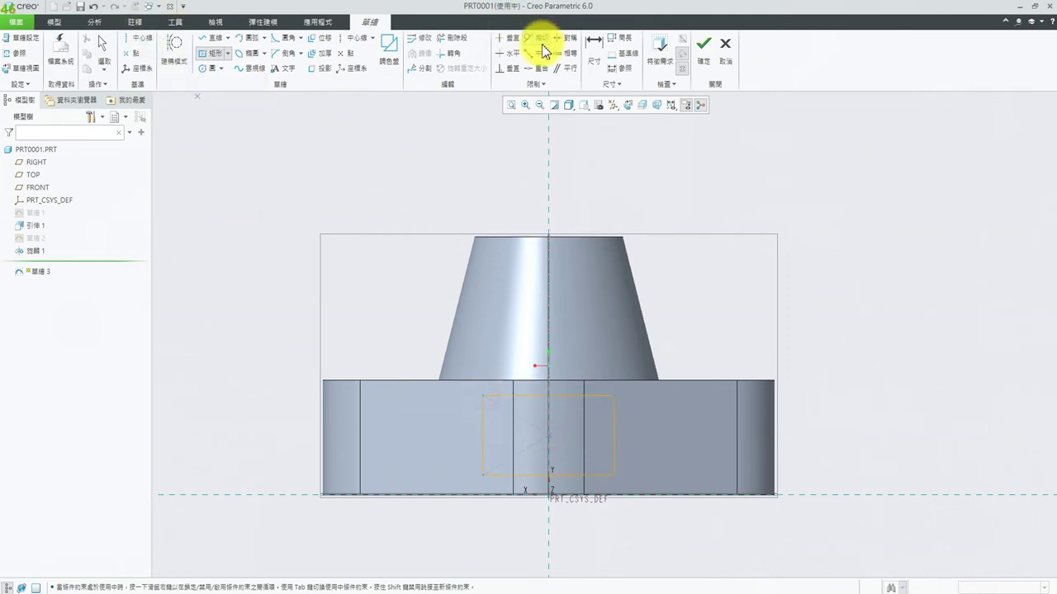
{"action": "left_click", "coordinate": [594, 46]}
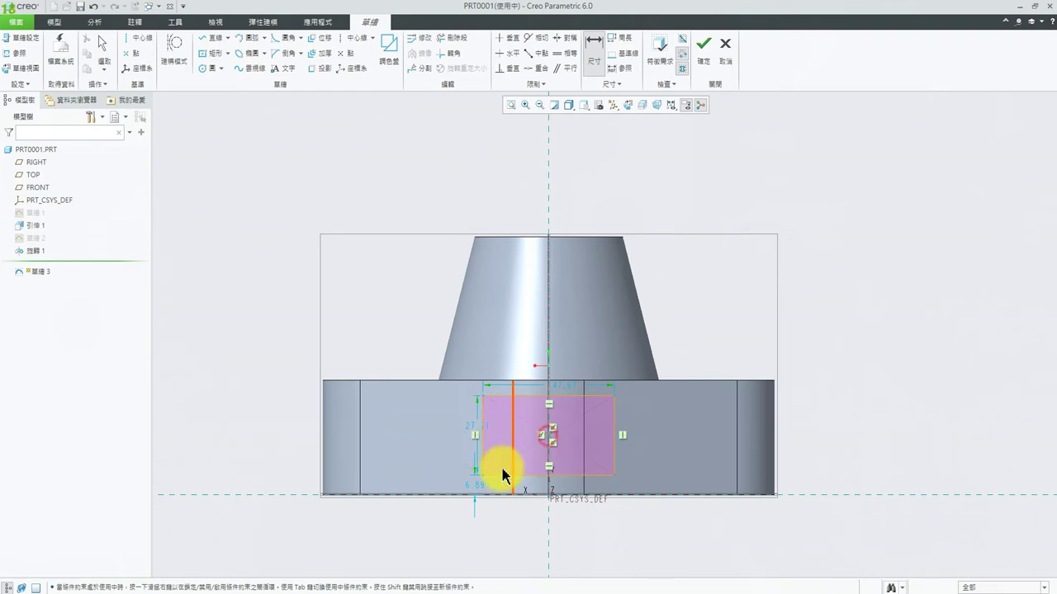
- Dimension the rectangle 18 high, 7 below the base top, 36 wide, and accept it
{"action": "left_click", "coordinate": [357, 499]}
{"action": "middle_click", "coordinate": [252, 450]}
{"action": "type", "text": "18"}
{"action": "key", "text": "Return"}
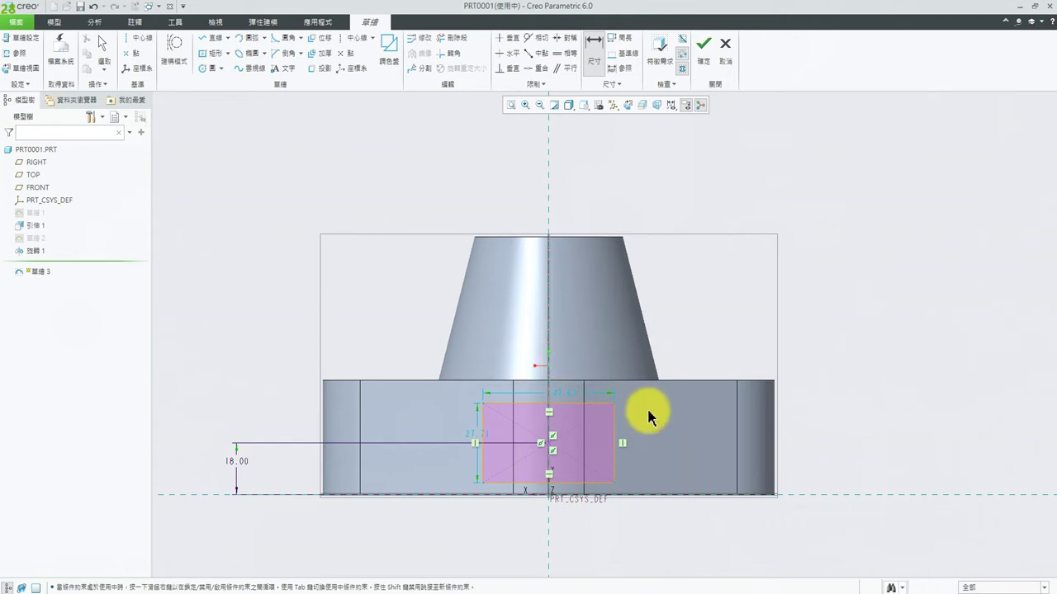
{"action": "left_click", "coordinate": [681, 381]}
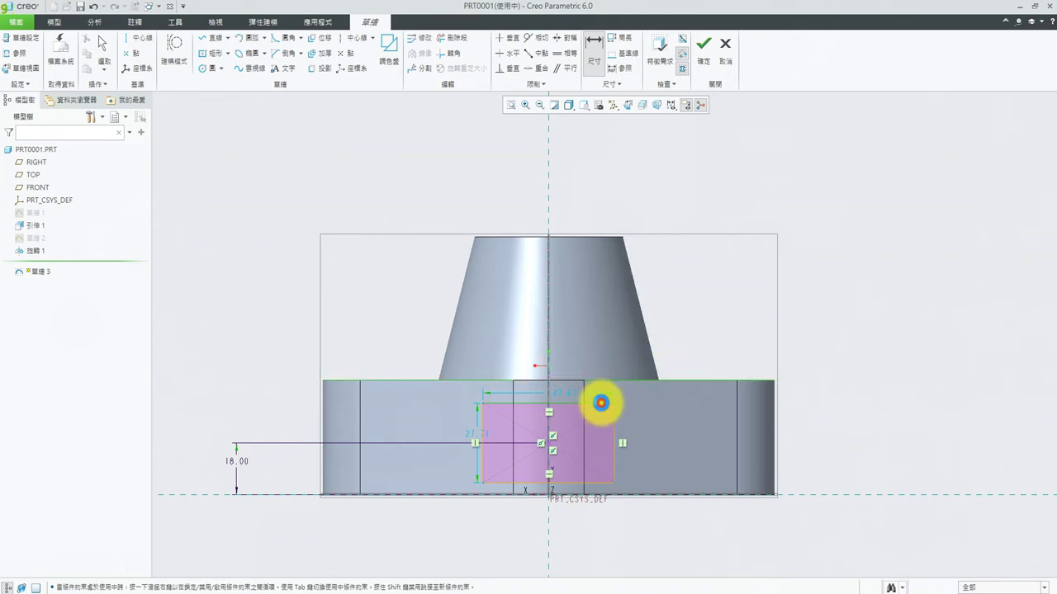
{"action": "middle_click", "coordinate": [714, 323]}
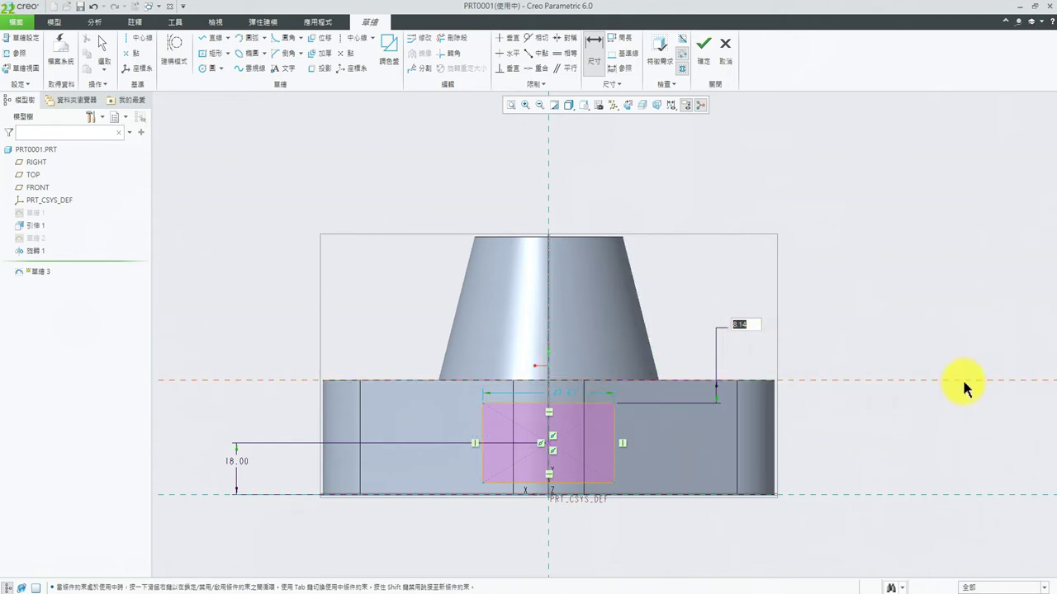
{"action": "type", "text": "7"}
{"action": "key", "text": "Return"}
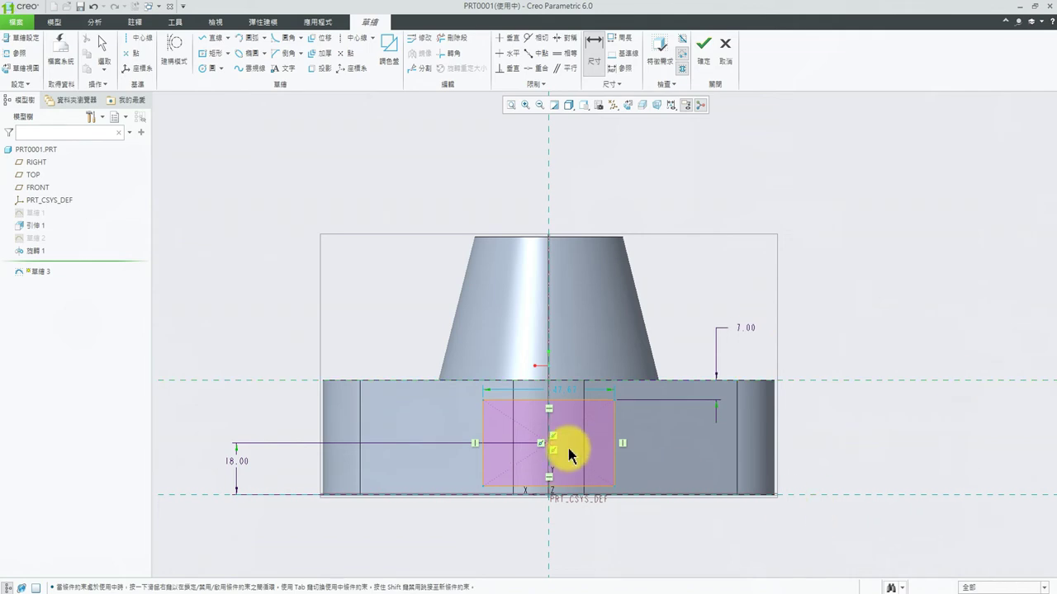
{"action": "double_click", "coordinate": [563, 389]}
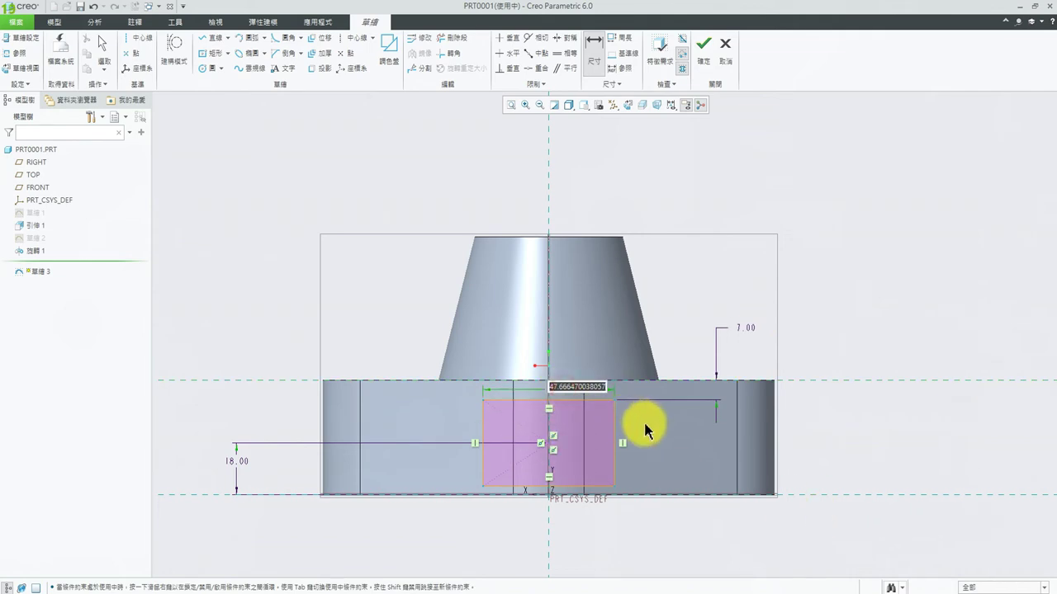
{"action": "type", "text": "36"}
{"action": "key", "text": "Return"}
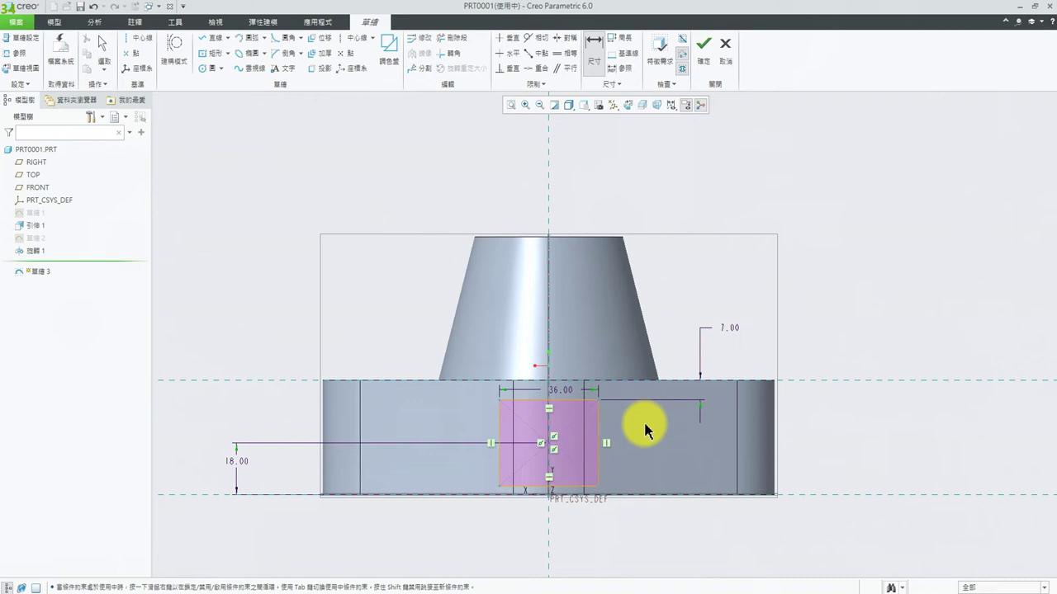
{"action": "middle_click_drag", "start_coordinate": [827, 198], "coordinate": [804, 259]}
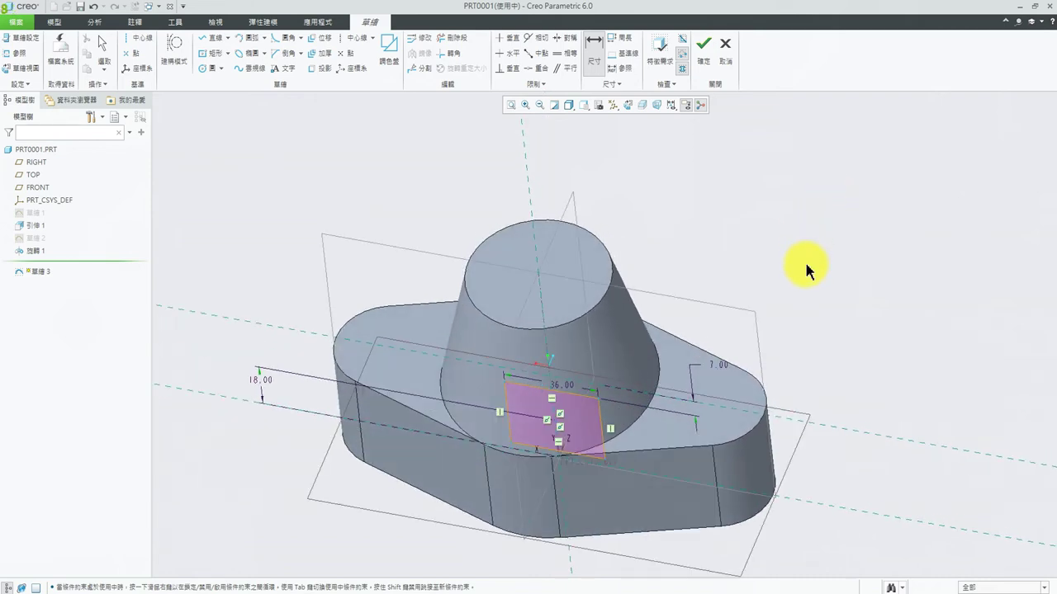
{"action": "left_click", "coordinate": [703, 46]}
- Extrude the rectangle as added material 45 deep, flipped to stick out the plate's front
{"action": "left_click", "coordinate": [221, 54]}
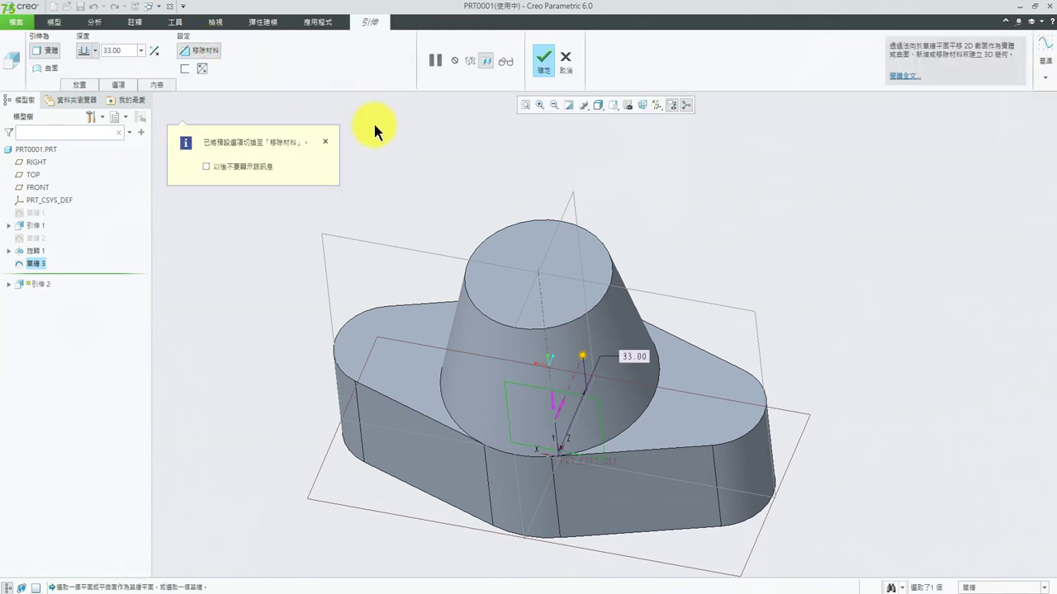
{"action": "left_click", "coordinate": [207, 53]}
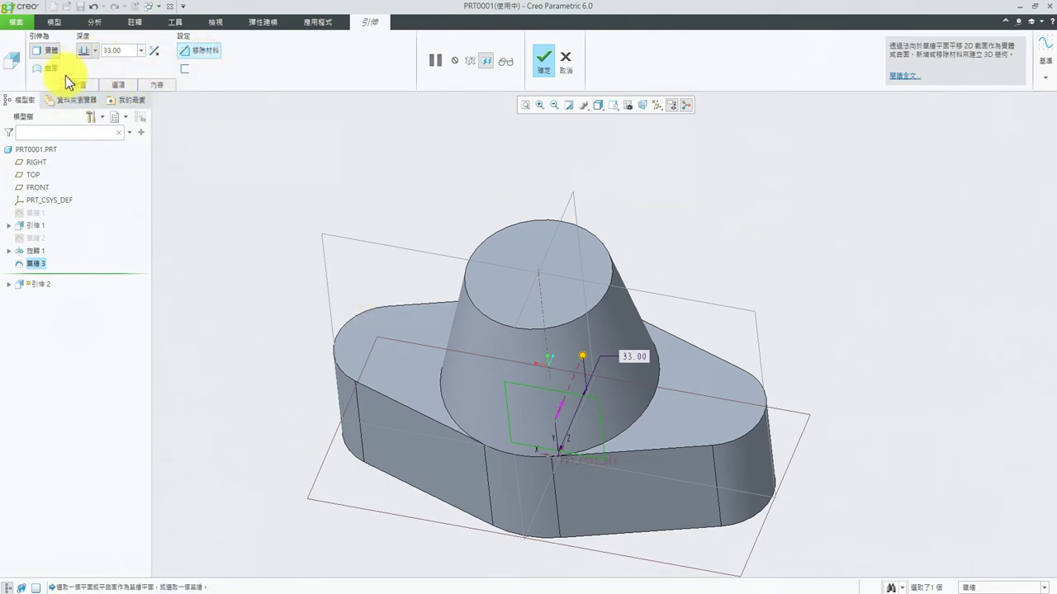
{"action": "left_click", "coordinate": [564, 409]}
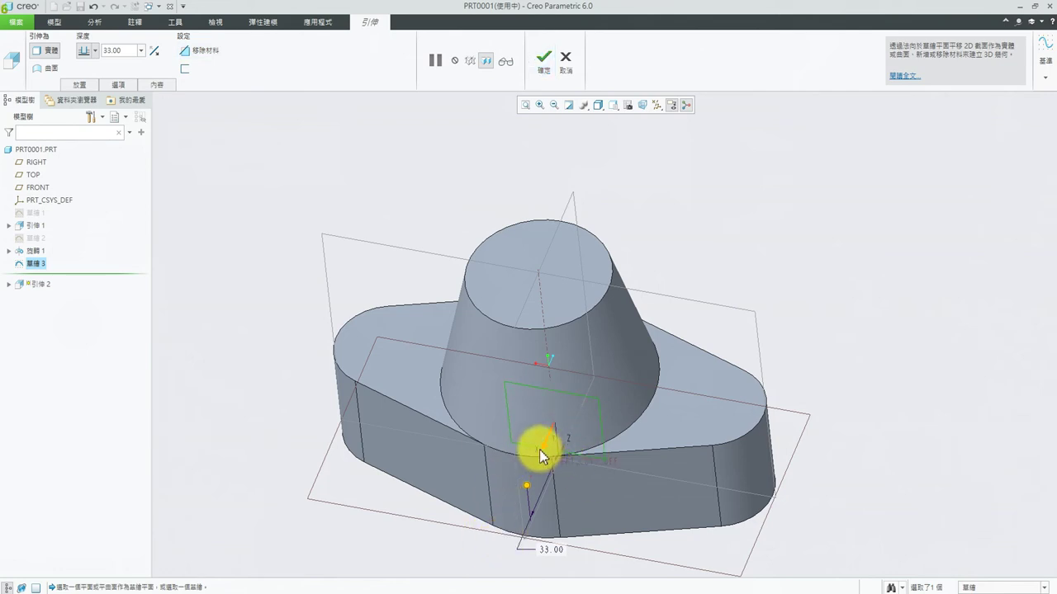
{"action": "left_click", "coordinate": [130, 51]}
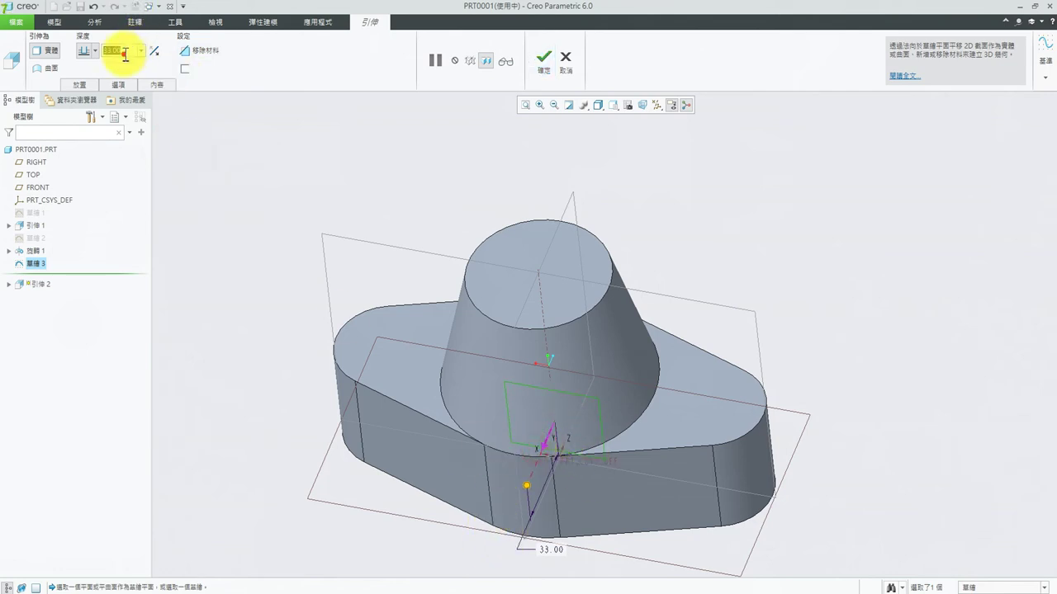
{"action": "type", "text": "45"}
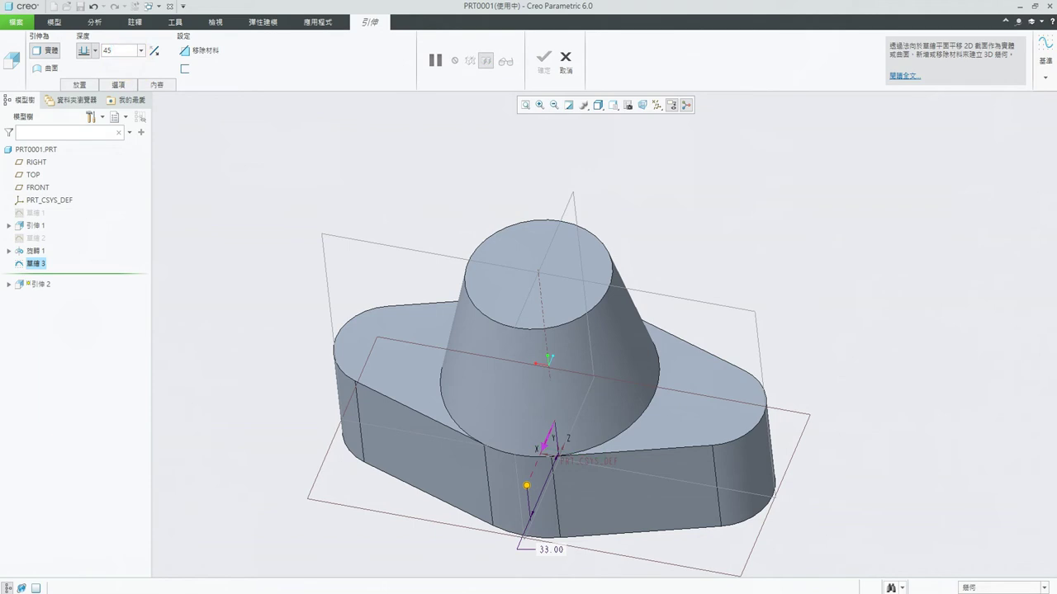
{"action": "key", "text": "Return"}
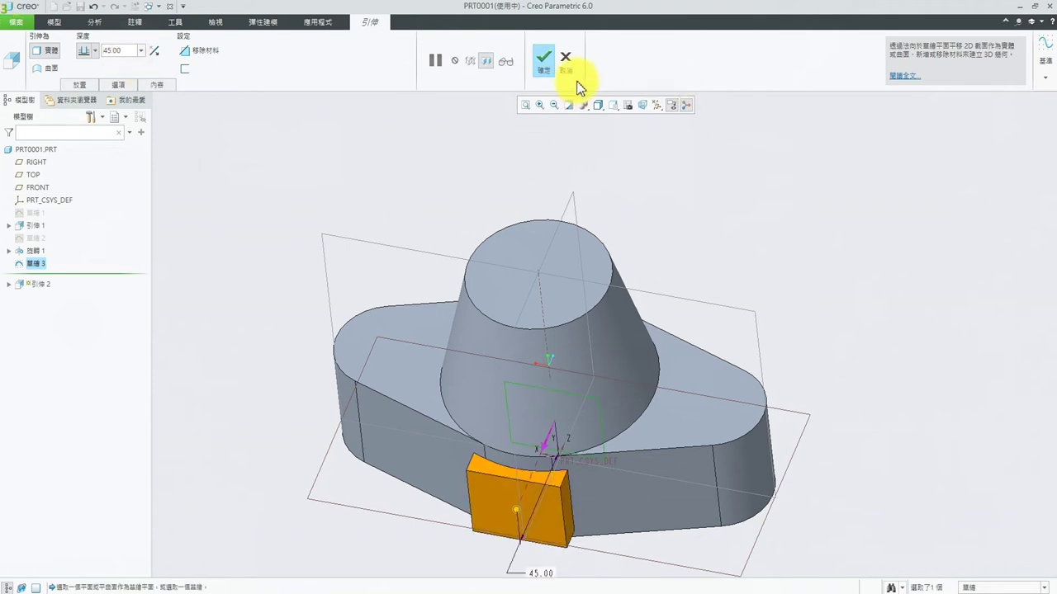
{"action": "left_click", "coordinate": [545, 62]}
{"action": "left_click", "coordinate": [776, 322]}
{"action": "mouse_move", "coordinate": [774, 300]}
{"action": "middle_mouse_down"}
{"action": "mouse_move", "coordinate": [625, 441]}
{"action": "mouse_move", "coordinate": [633, 288]}
{"action": "mouse_move", "coordinate": [627, 378]}
{"action": "mouse_move", "coordinate": [618, 337]}
{"action": "mouse_move", "coordinate": [688, 367]}
{"action": "middle_mouse_up"}
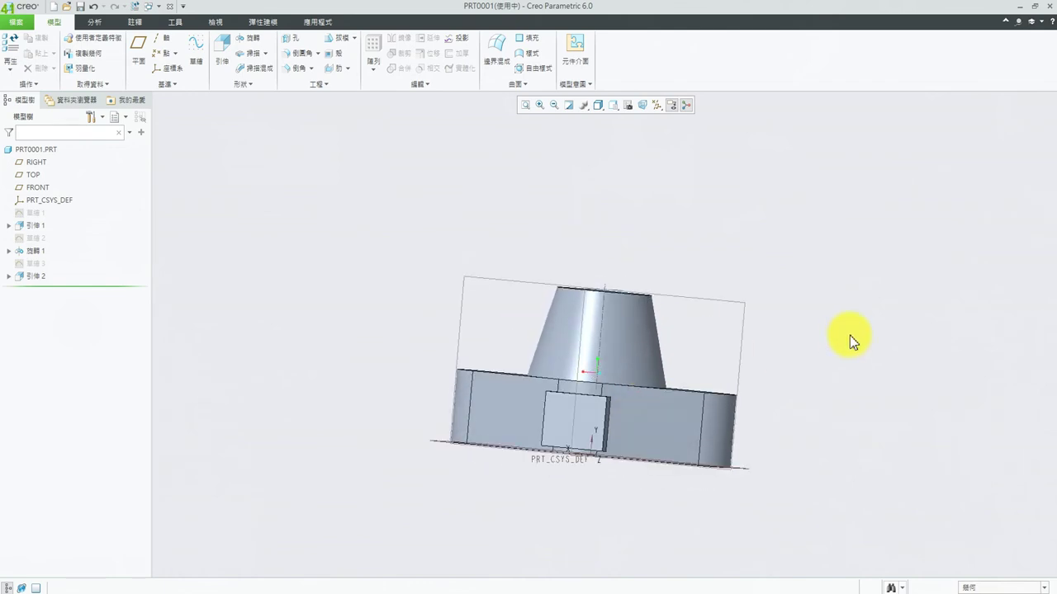
{"action": "left_click", "coordinate": [743, 327]}
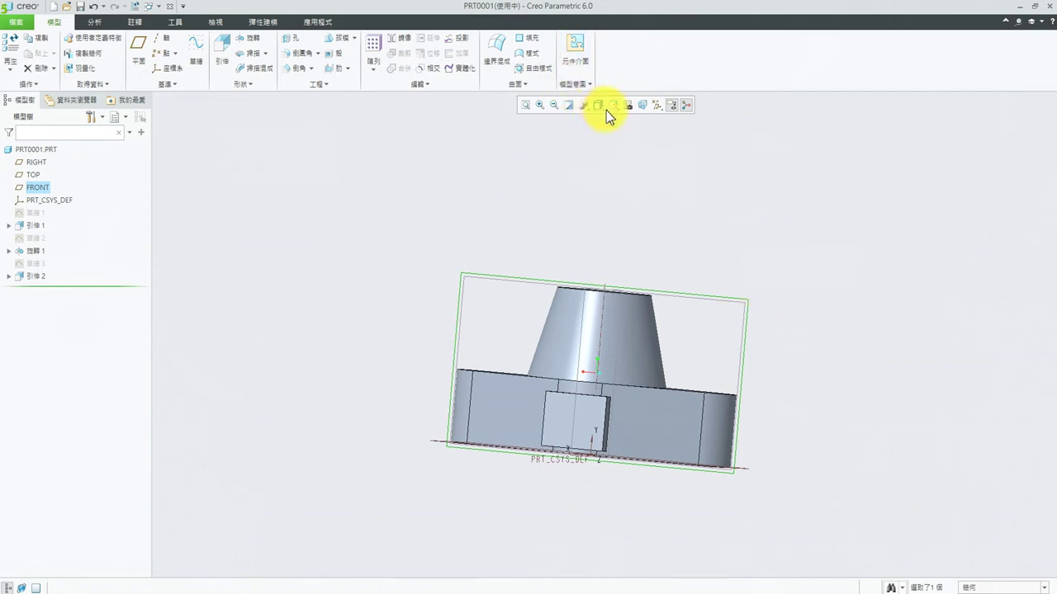
{"action": "left_click", "coordinate": [189, 38]}
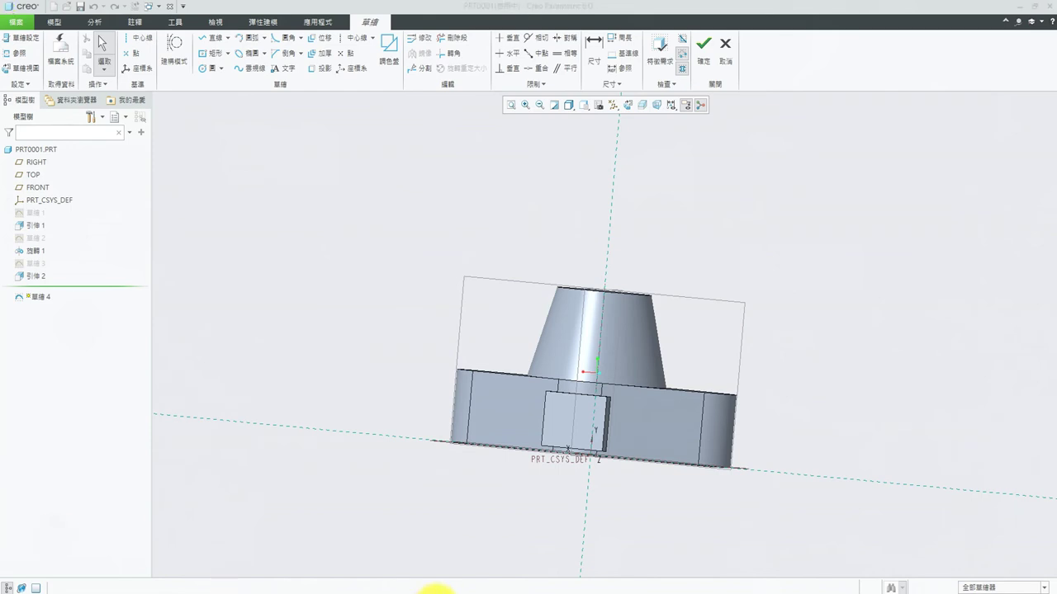
{"action": "left_click", "coordinate": [582, 105]}
{"action": "left_click", "coordinate": [609, 223]}
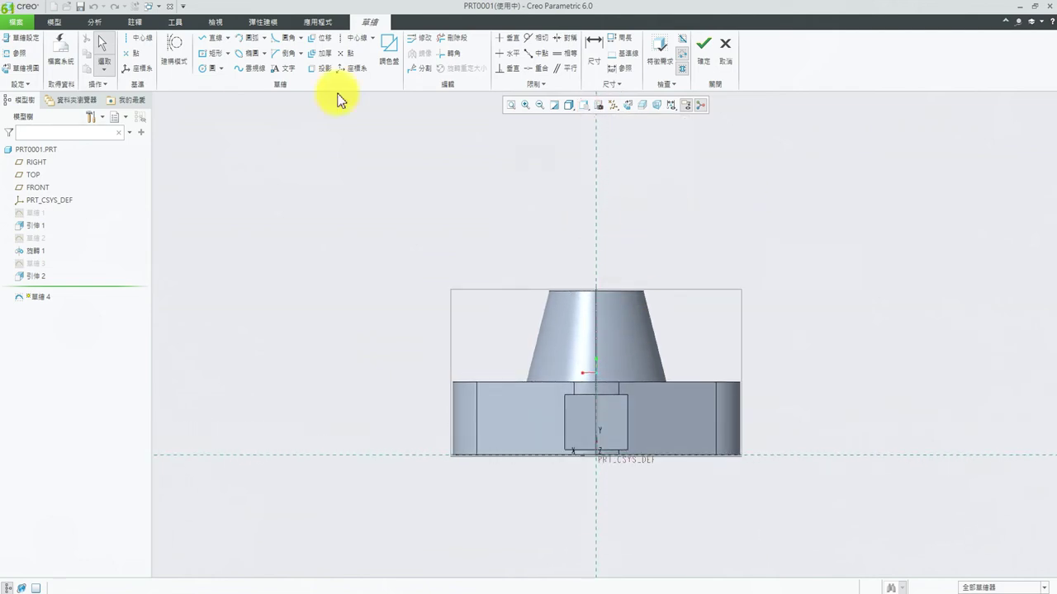
{"action": "left_click", "coordinate": [135, 38]}
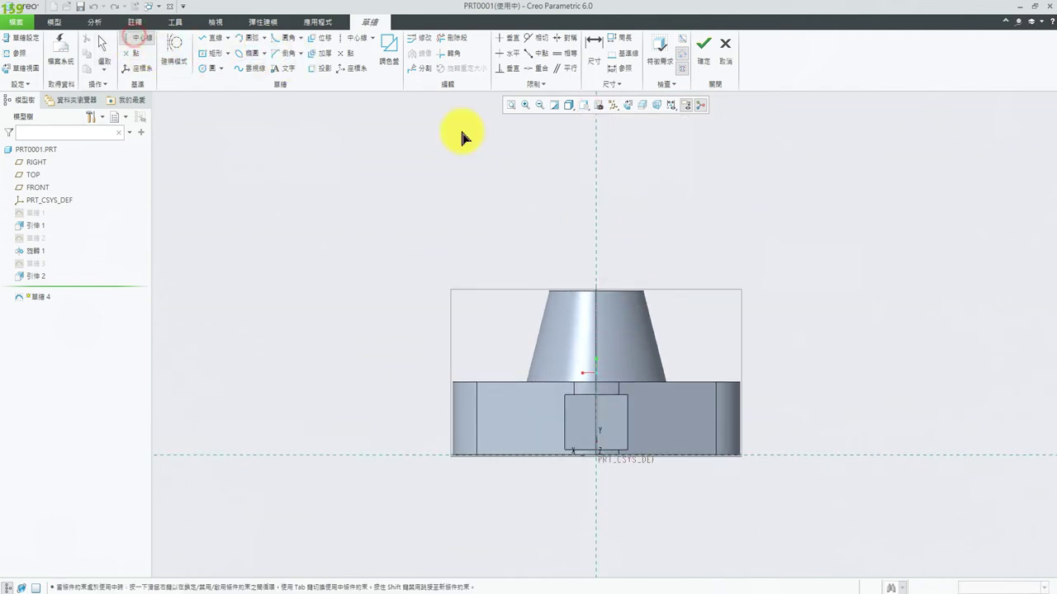
{"action": "left_click", "coordinate": [596, 172]}
{"action": "left_click", "coordinate": [596, 190]}
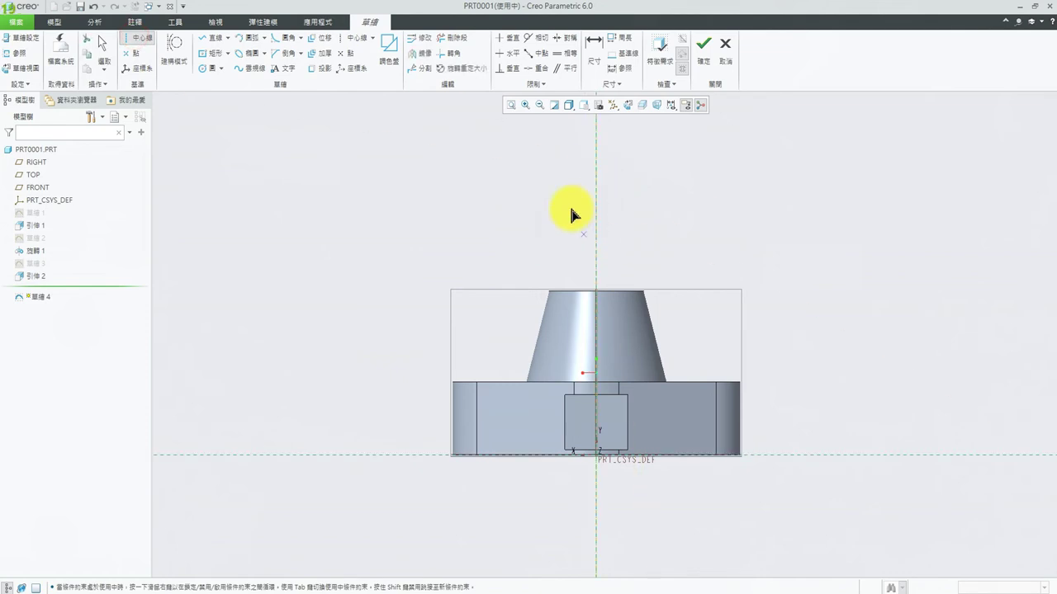
{"action": "left_click", "coordinate": [210, 38]}
{"action": "scroll", "coordinate": [609, 327], "scroll_direction": "down", "scroll_amount": 2}
{"action": "scroll", "coordinate": [609, 328], "scroll_direction": "down", "scroll_amount": 2}
{"action": "left_click", "coordinate": [576, 249]}
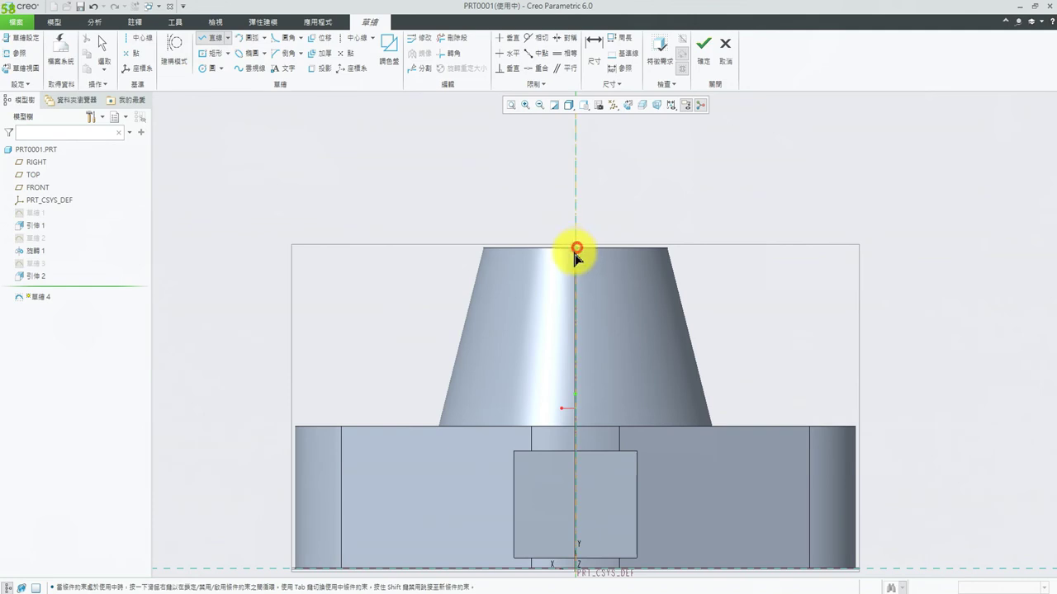
{"action": "middle_click", "coordinate": [501, 357]}
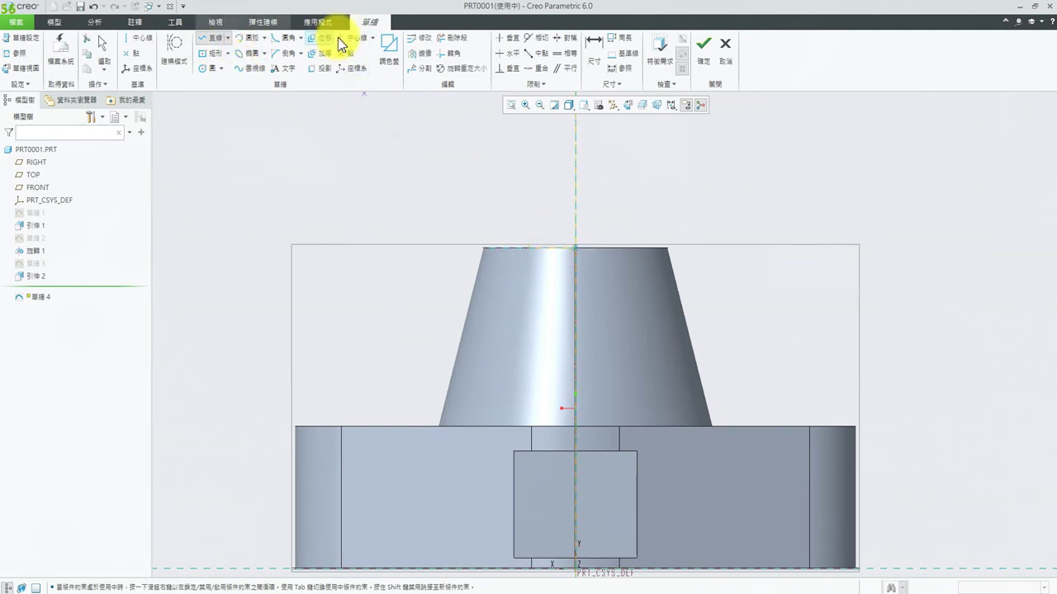
{"action": "left_click", "coordinate": [725, 58]}
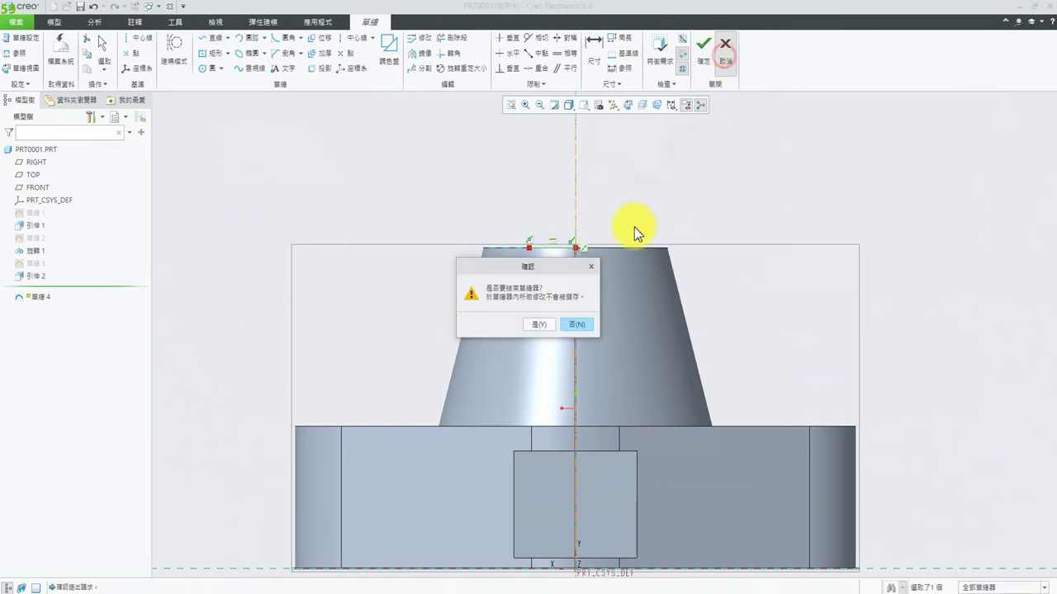
{"action": "left_click", "coordinate": [538, 325]}
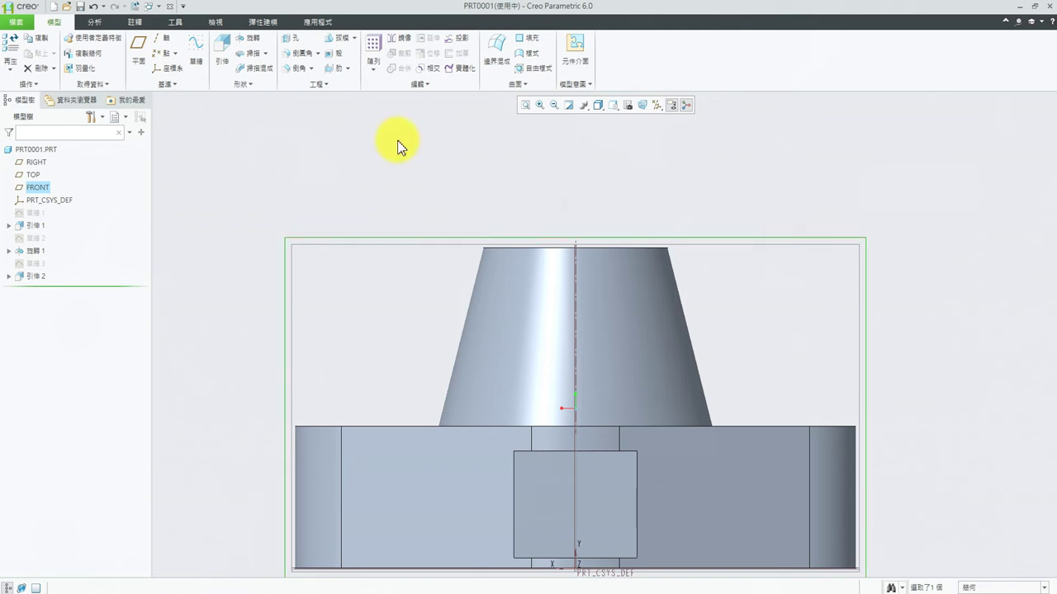
{"action": "left_click", "coordinate": [195, 48]}
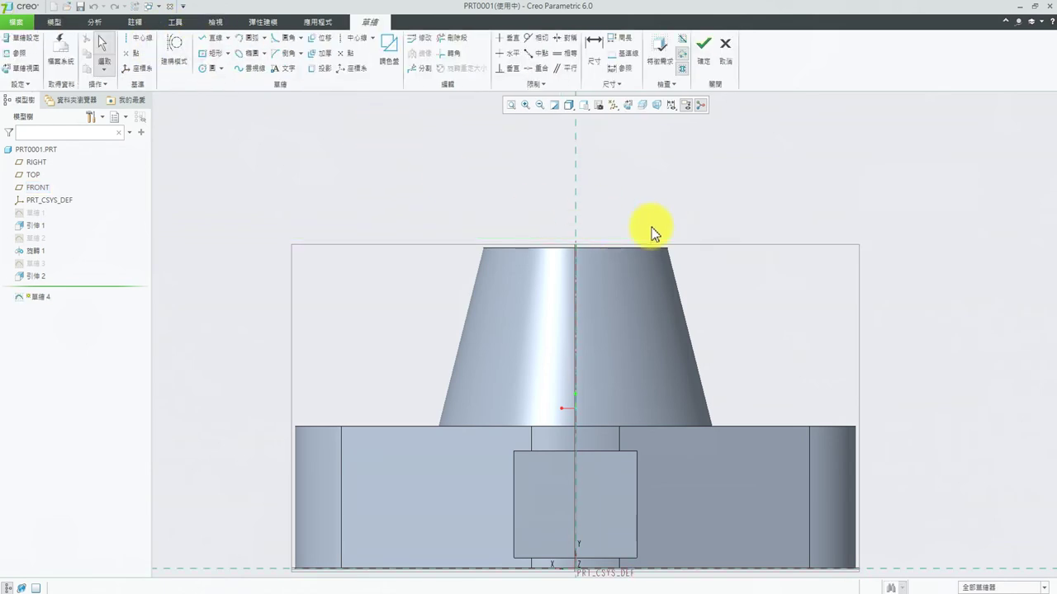
- Place a vertical centreline through the middle and start the profile's top edge at the cone top
{"action": "left_click", "coordinate": [125, 38]}
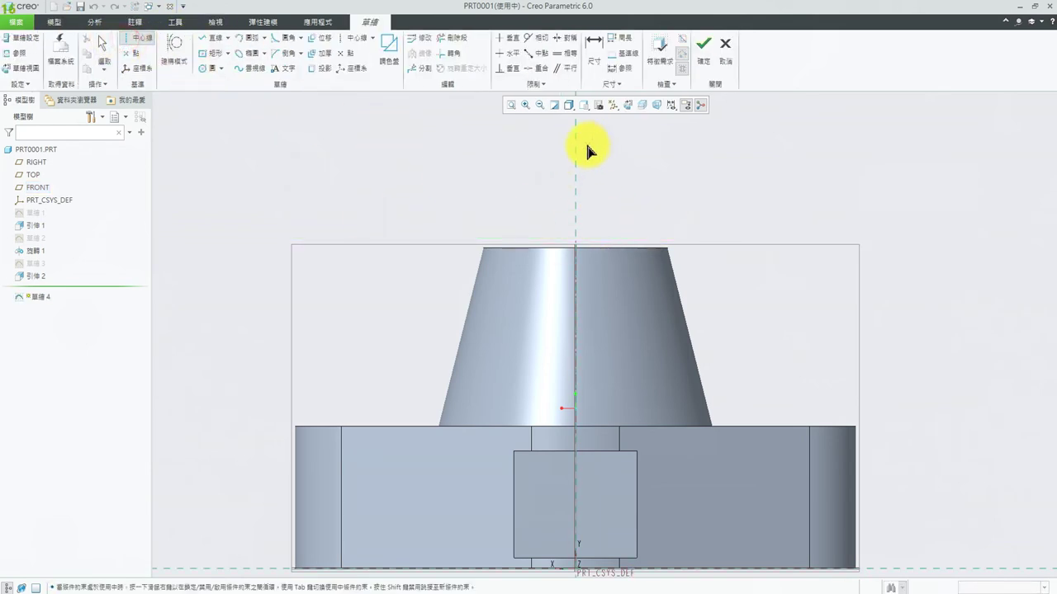
{"action": "left_click", "coordinate": [578, 212]}
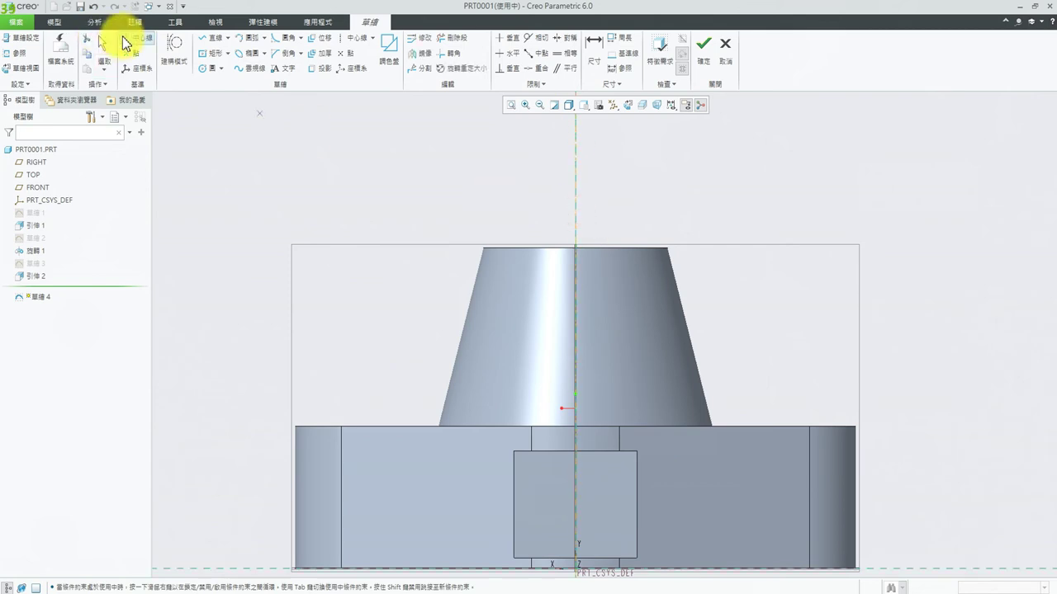
{"action": "left_click", "coordinate": [209, 38]}
{"action": "left_click", "coordinate": [515, 248]}
{"action": "left_click", "coordinate": [570, 248]}
{"action": "scroll", "coordinate": [601, 376], "scroll_direction": "up", "scroll_amount": 3}
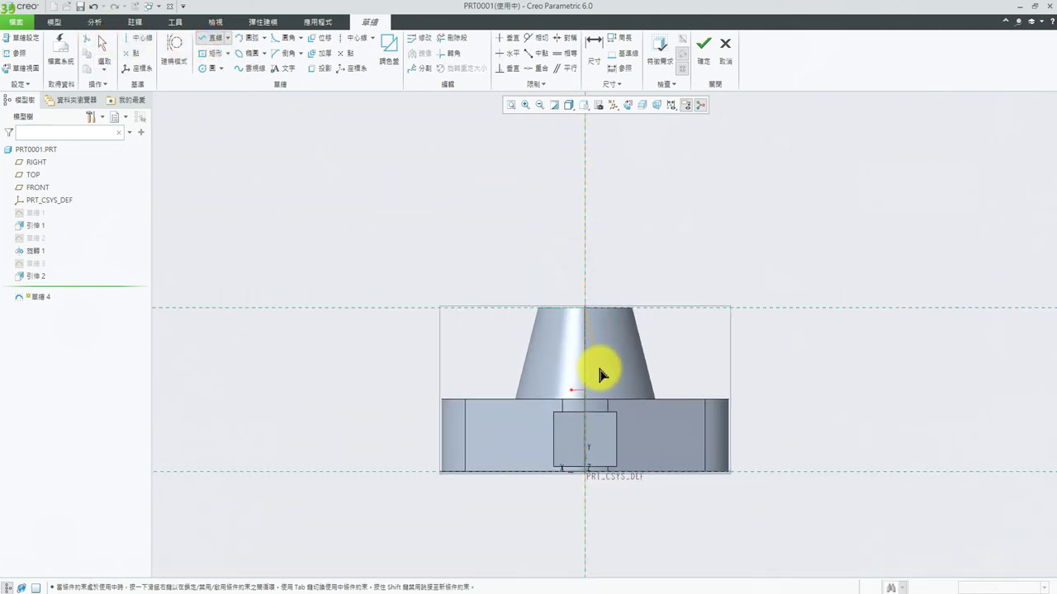
{"action": "scroll", "coordinate": [597, 477], "scroll_direction": "down", "scroll_amount": 3}
{"action": "scroll", "coordinate": [566, 493], "scroll_direction": "down", "scroll_amount": 3}
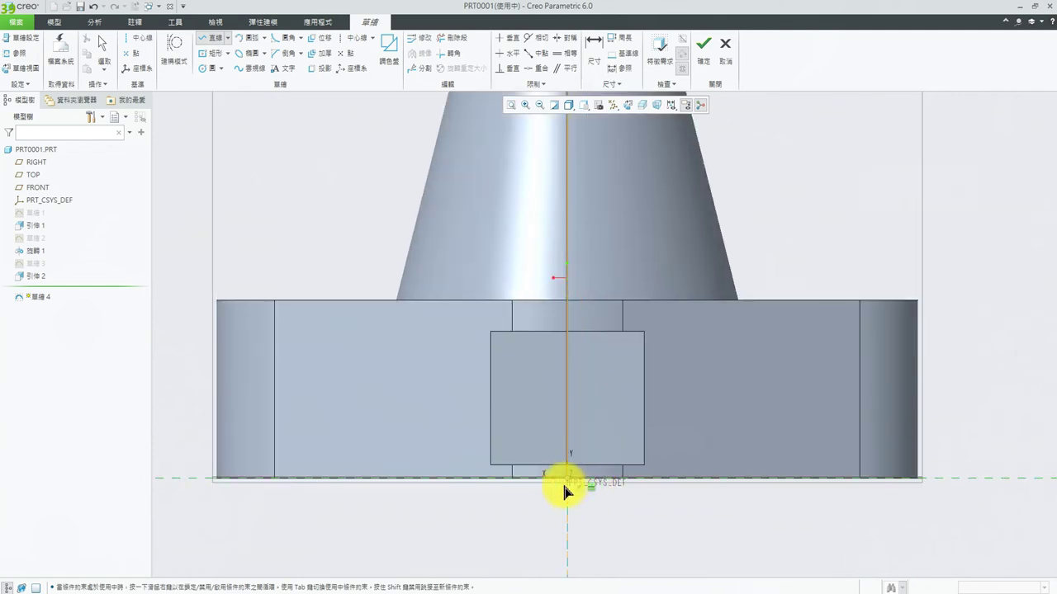
- Draw the profile lines from the base bottom edge up to the cone's top edge
{"action": "left_click", "coordinate": [434, 478]}
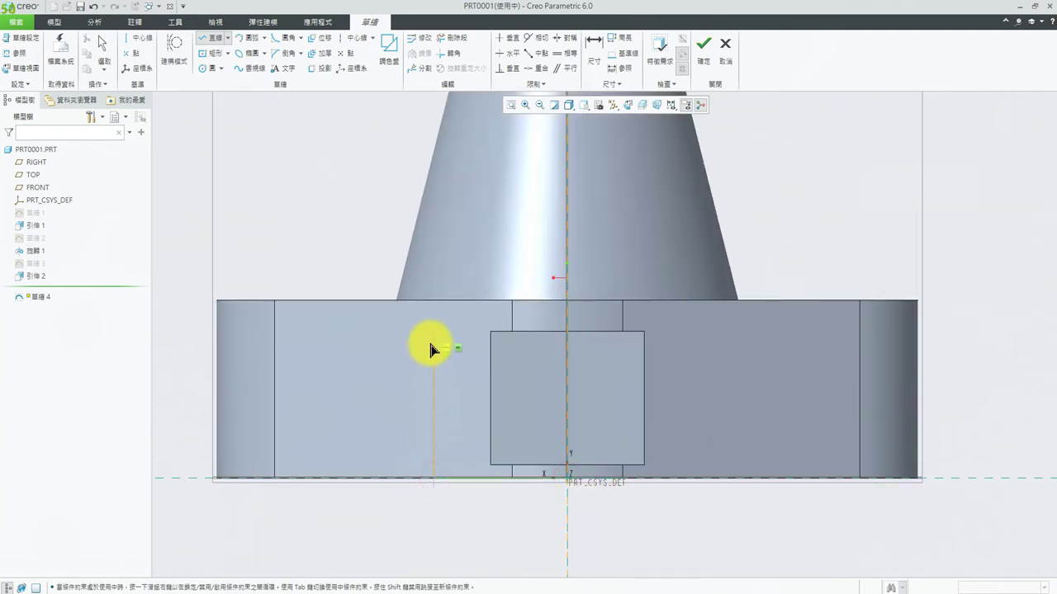
{"action": "left_click", "coordinate": [431, 341]}
{"action": "scroll", "coordinate": [493, 189], "scroll_direction": "up", "scroll_amount": 2}
{"action": "scroll", "coordinate": [512, 186], "scroll_direction": "up", "scroll_amount": 5}
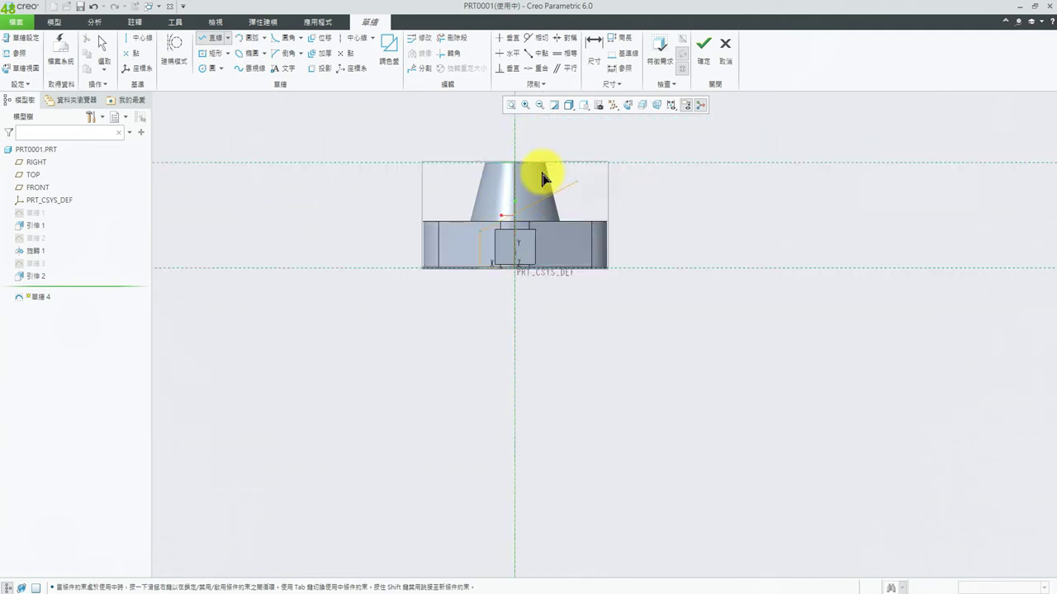
{"action": "scroll", "coordinate": [495, 194], "scroll_direction": "down", "scroll_amount": 5}
{"action": "scroll", "coordinate": [441, 182], "scroll_direction": "down", "scroll_amount": 2}
{"action": "left_click", "coordinate": [462, 142]}
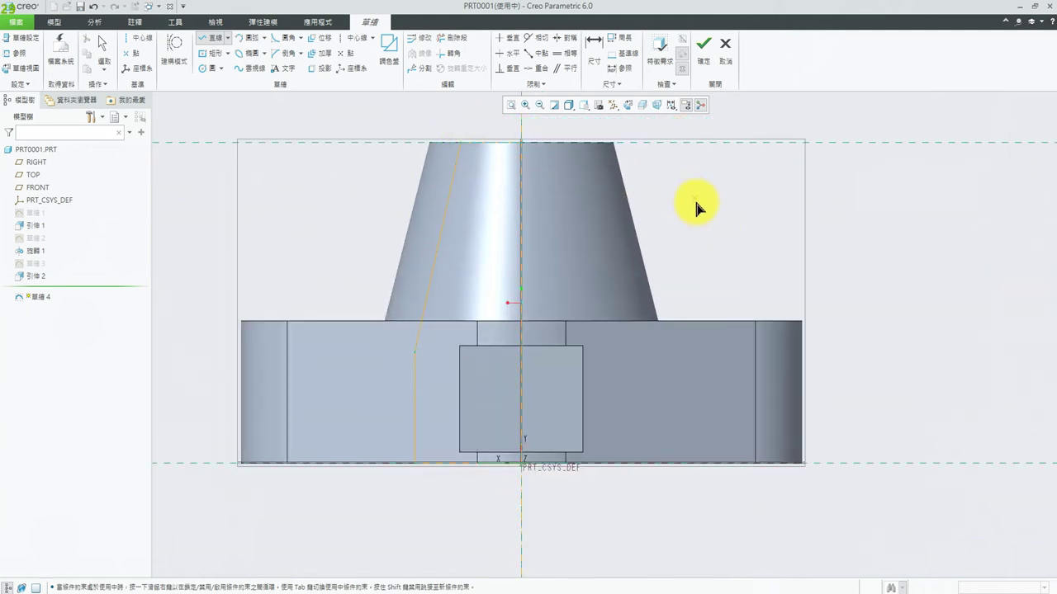
{"action": "key", "text": "ctrl+d"}
{"action": "scroll", "coordinate": [566, 212], "scroll_direction": "down", "scroll_amount": 2}
{"action": "scroll", "coordinate": [567, 208], "scroll_direction": "down", "scroll_amount": 2}
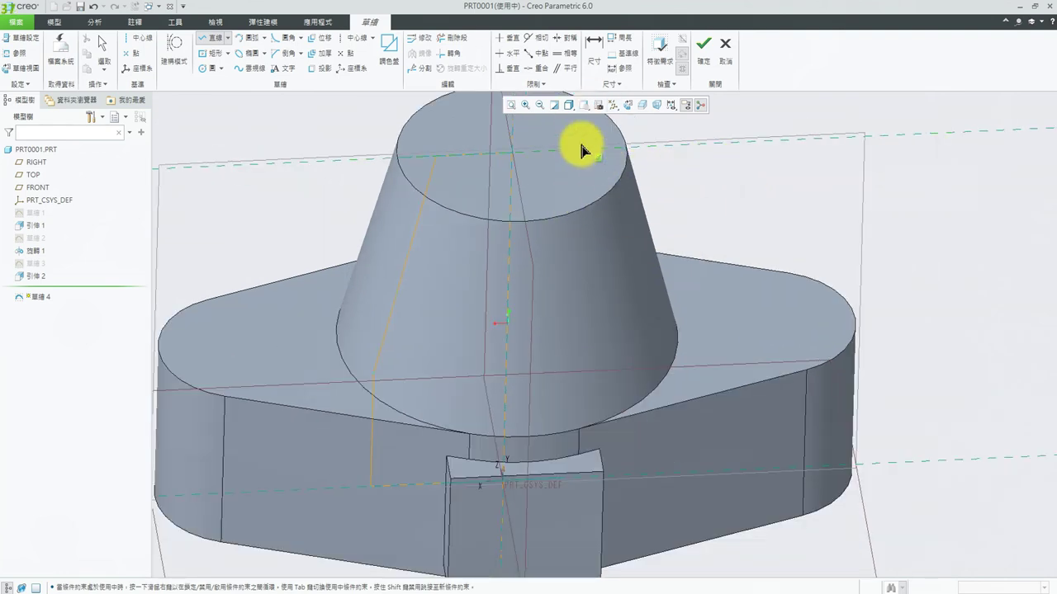
{"action": "left_click", "coordinate": [589, 107]}
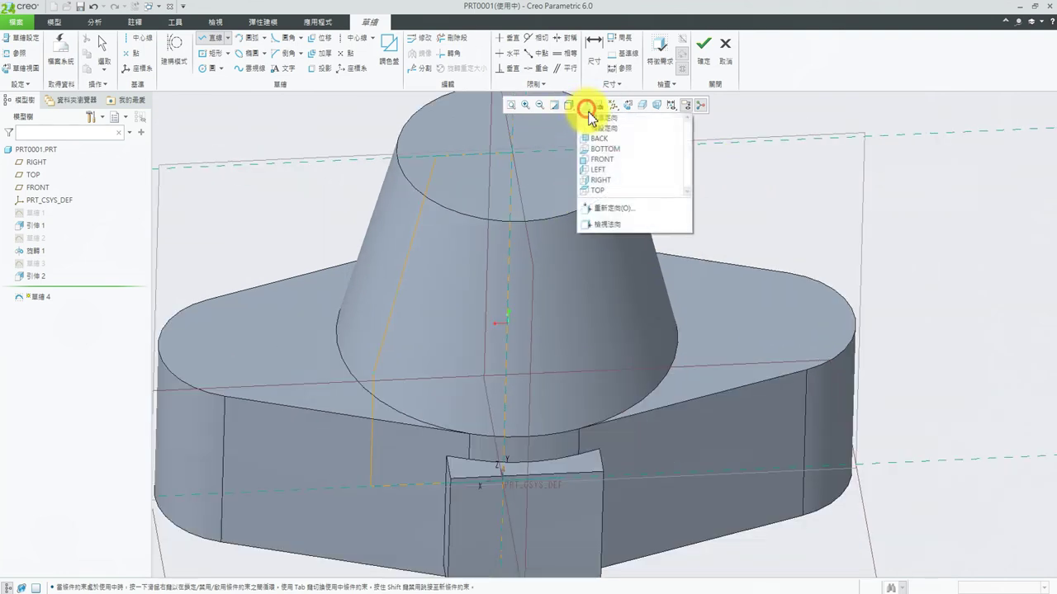
{"action": "left_click", "coordinate": [609, 225]}
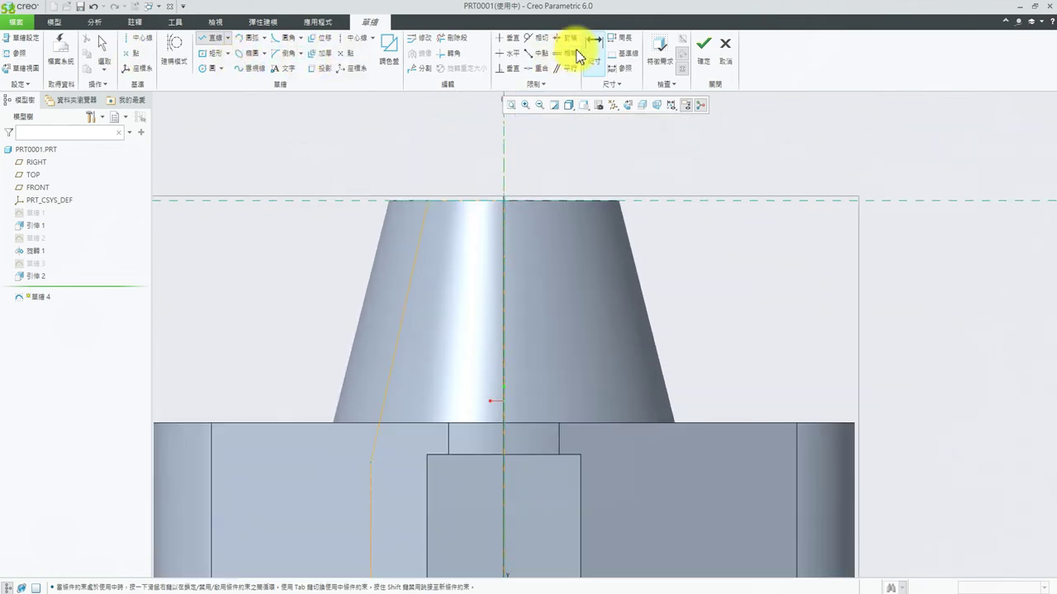
- Dimension the profile to a 28.00 bottom width and add a vertical dimension on its left side
{"action": "left_click", "coordinate": [593, 47]}
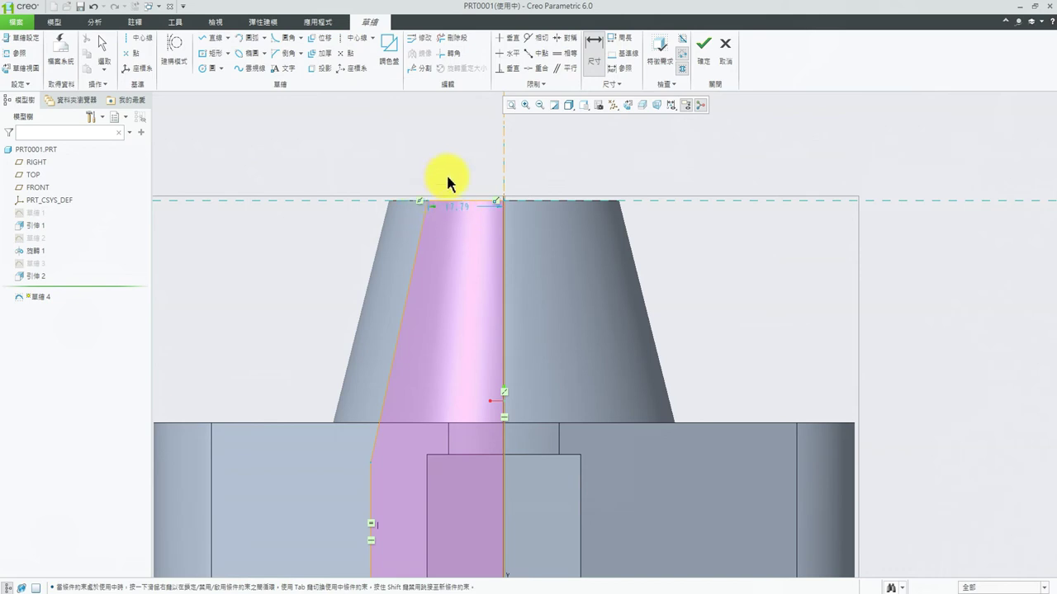
{"action": "left_click", "coordinate": [427, 201]}
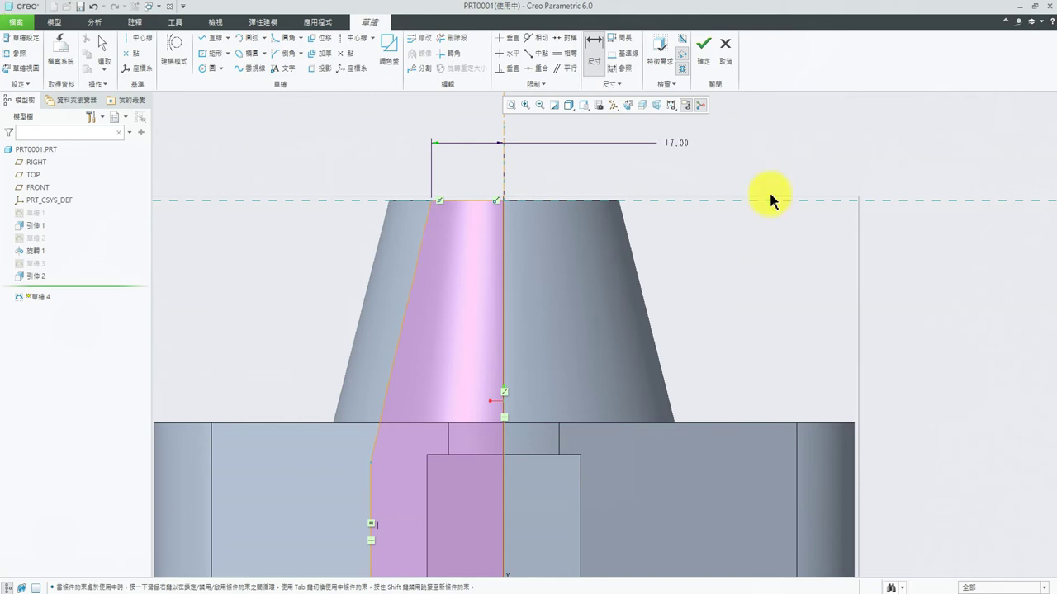
{"action": "scroll", "coordinate": [465, 347], "scroll_direction": "up", "scroll_amount": 2}
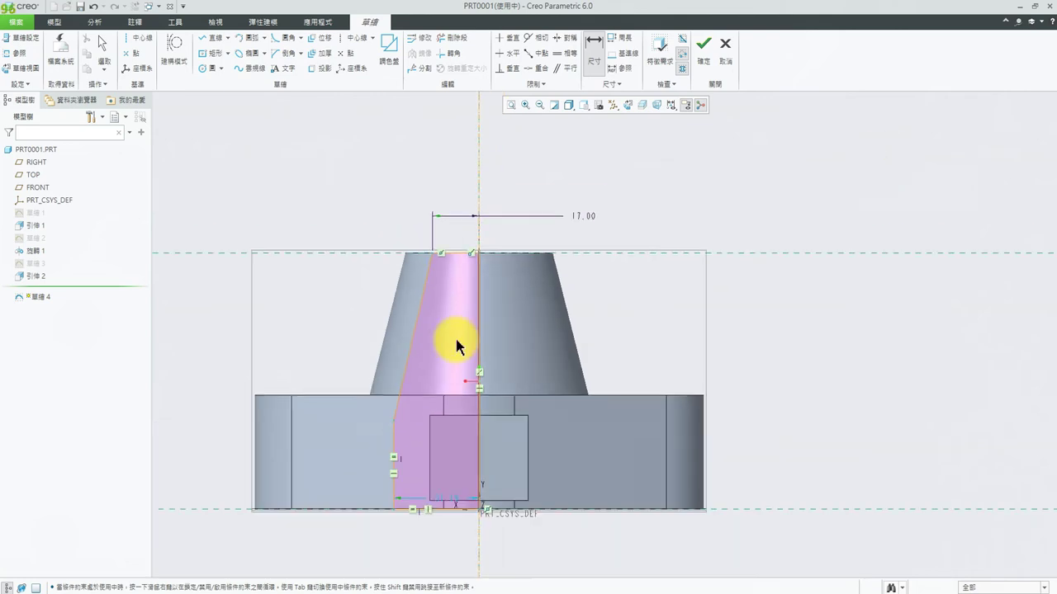
{"action": "scroll", "coordinate": [561, 425], "scroll_direction": "down", "scroll_amount": 2}
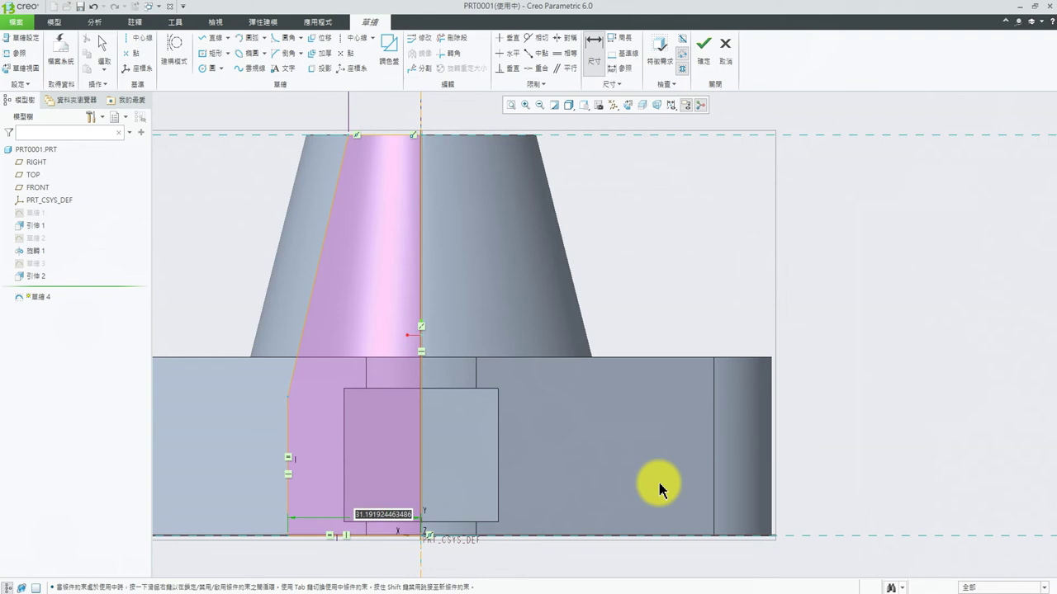
{"action": "type", "text": "6"}
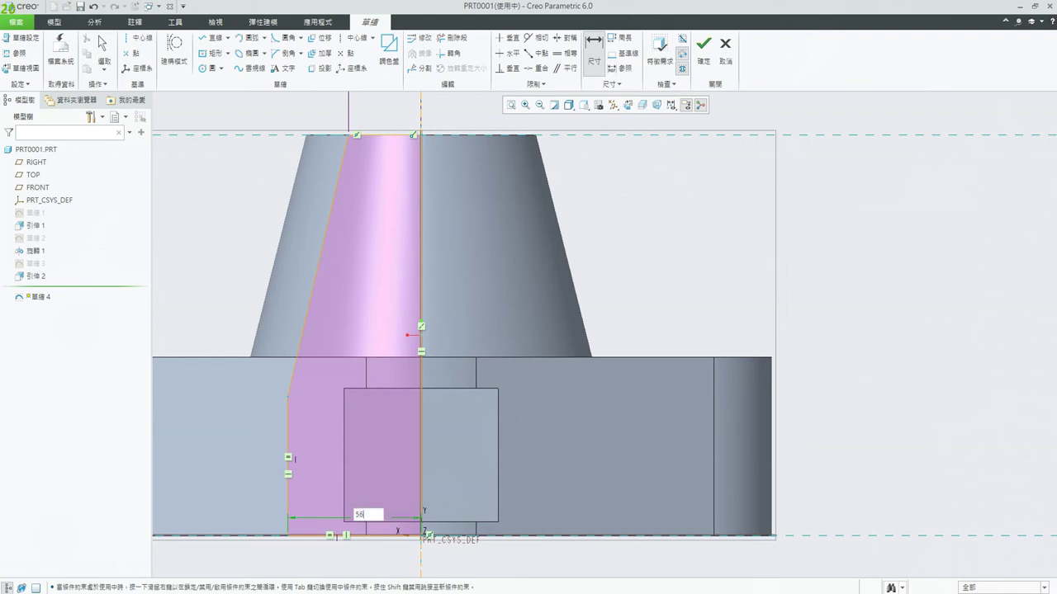
{"action": "key", "text": "Return"}
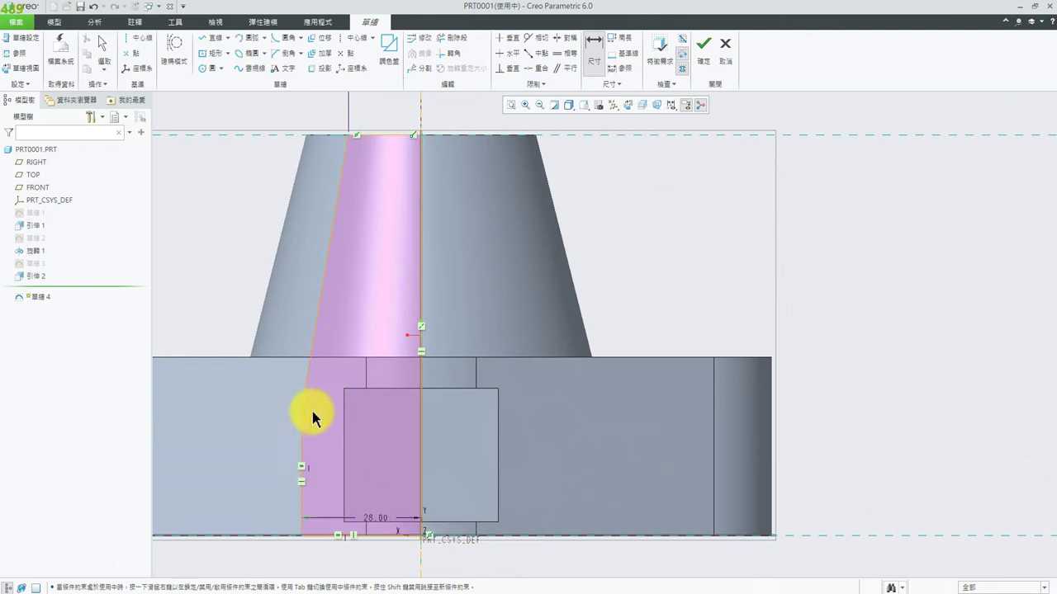
{"action": "scroll", "coordinate": [373, 385], "scroll_direction": "down", "scroll_amount": 3}
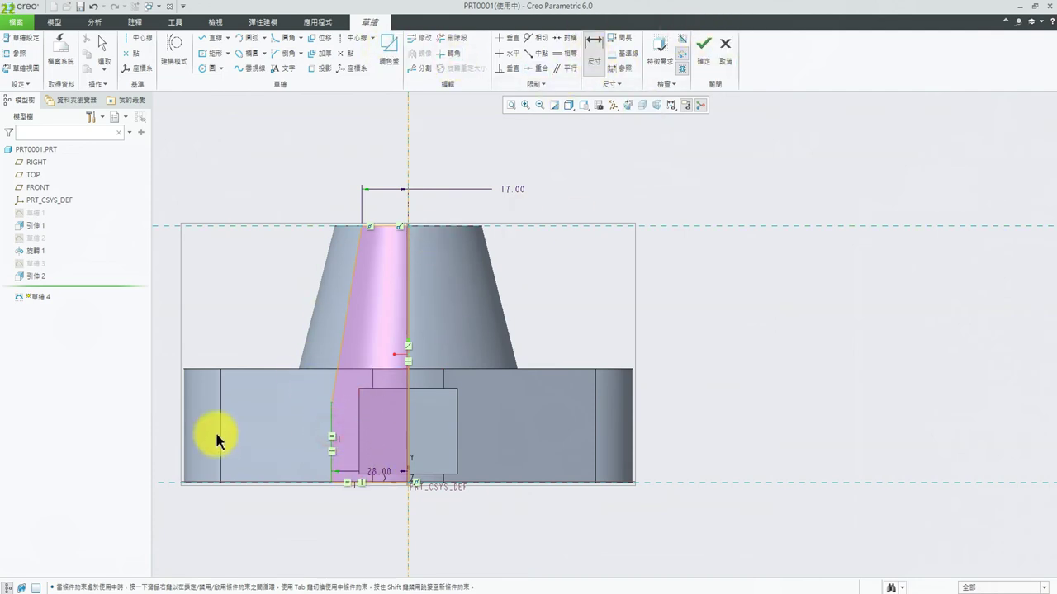
{"action": "middle_click", "coordinate": [172, 441]}
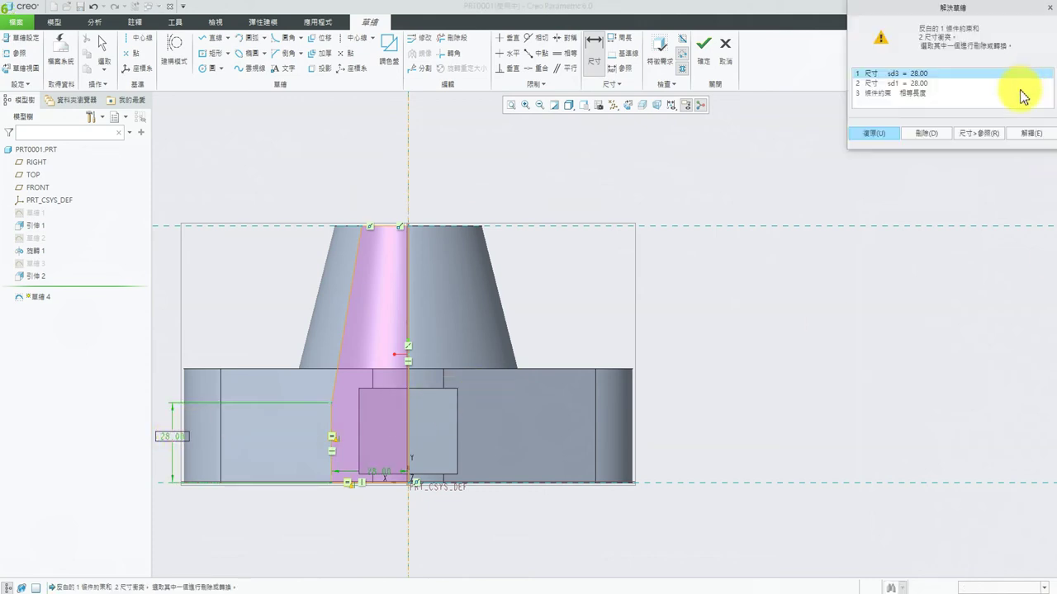
- Make the lower left edge vertical with a 38.00 height, removing the conflicting midpoint constraint
{"action": "left_click", "coordinate": [925, 136]}
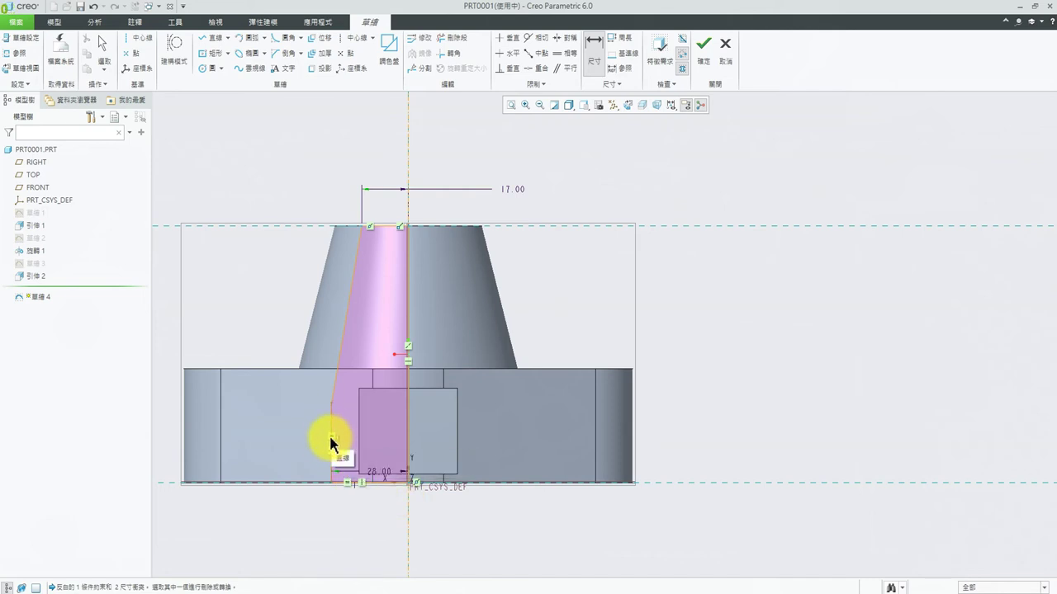
{"action": "left_click", "coordinate": [330, 443]}
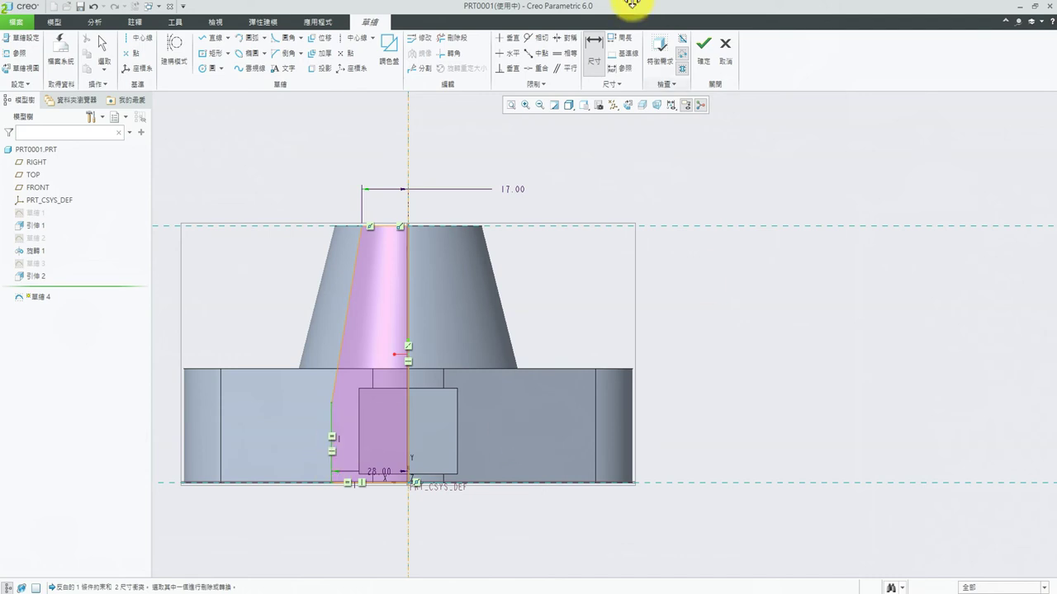
{"action": "left_click", "coordinate": [589, 49]}
{"action": "left_click", "coordinate": [331, 401]}
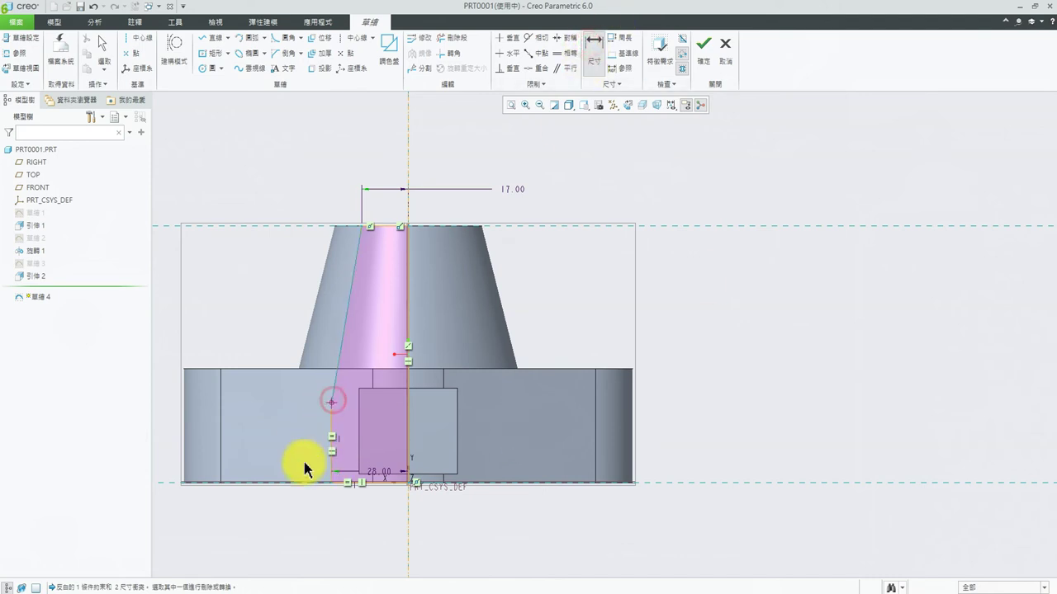
{"action": "middle_click", "coordinate": [169, 449]}
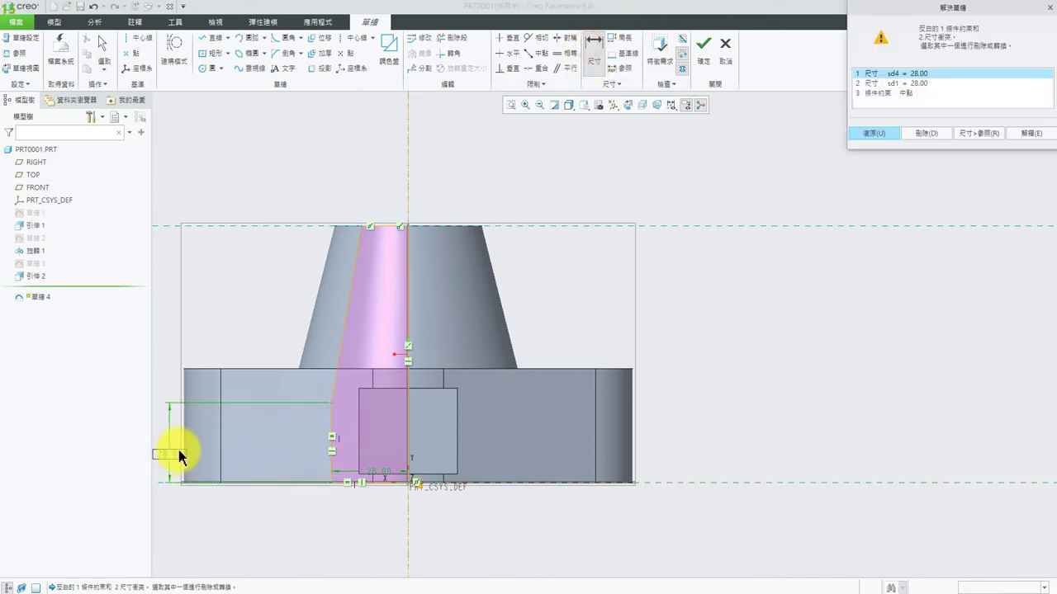
{"action": "left_click", "coordinate": [903, 93]}
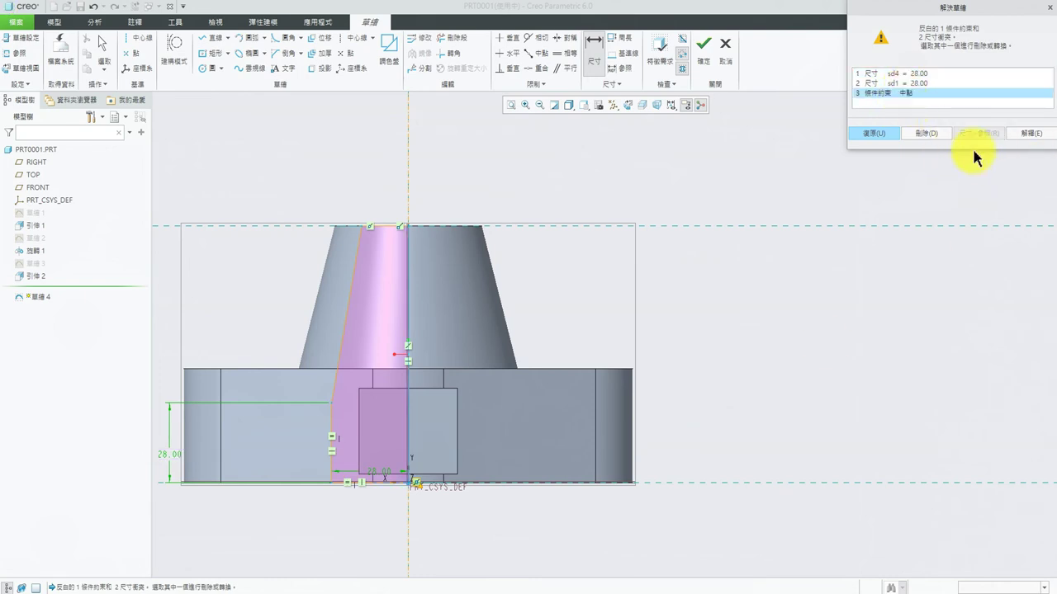
{"action": "left_click", "coordinate": [918, 133]}
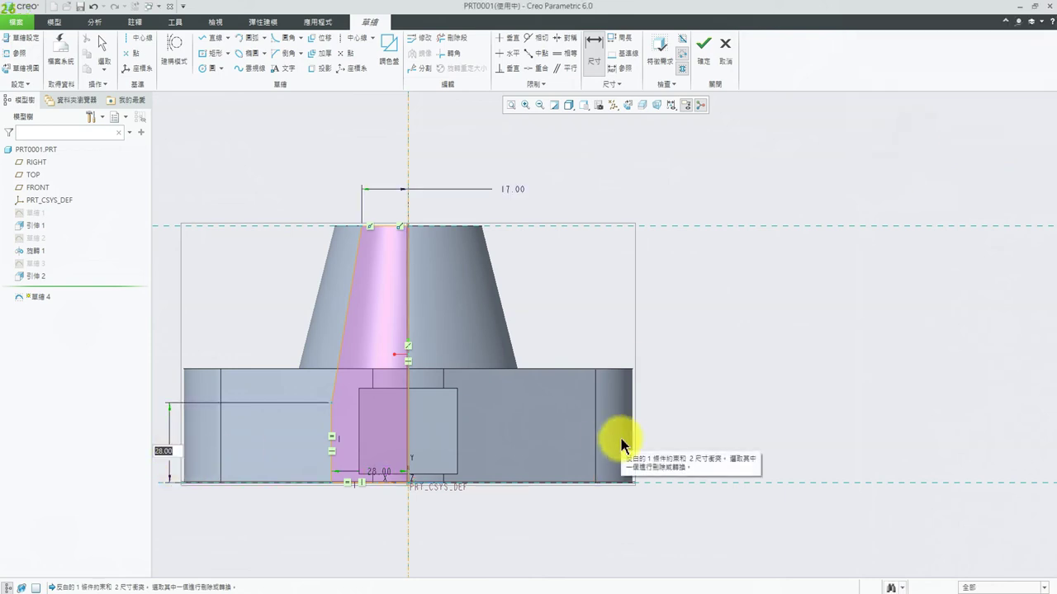
{"action": "type", "text": "38"}
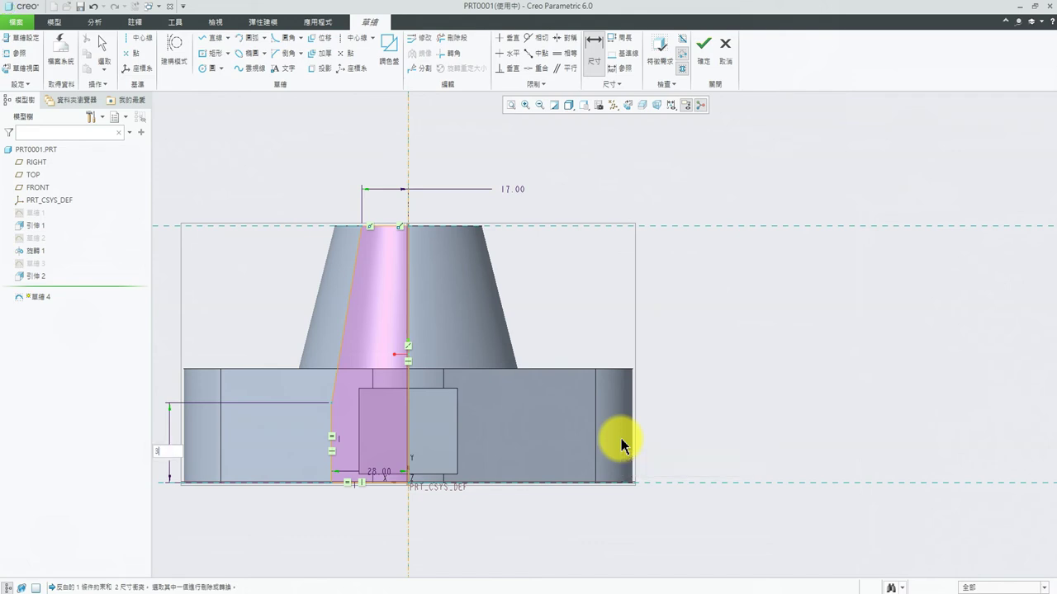
{"action": "key", "text": "Return"}
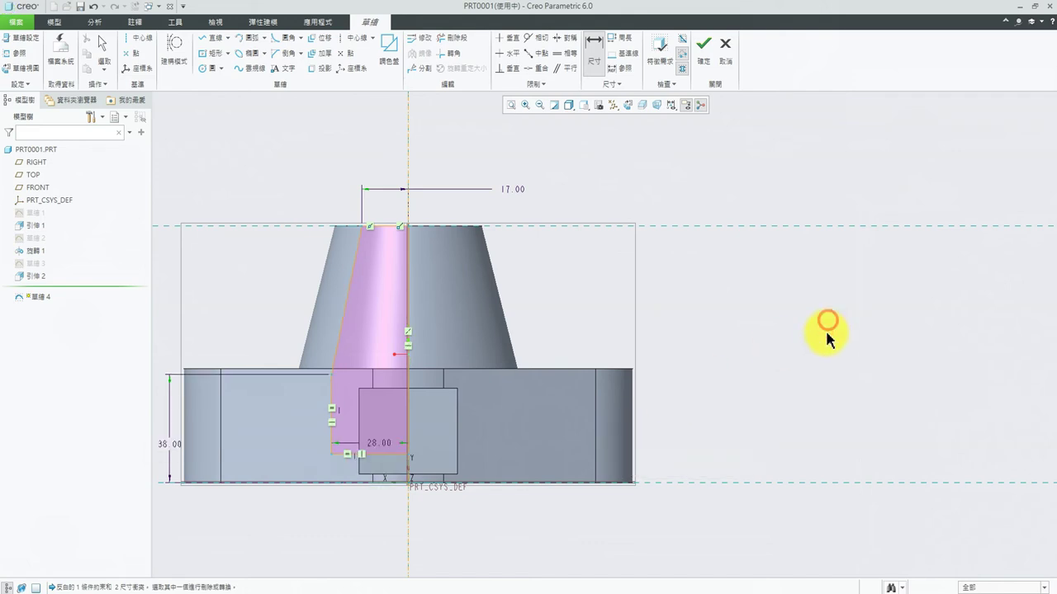
{"action": "middle_click", "coordinate": [826, 334]}
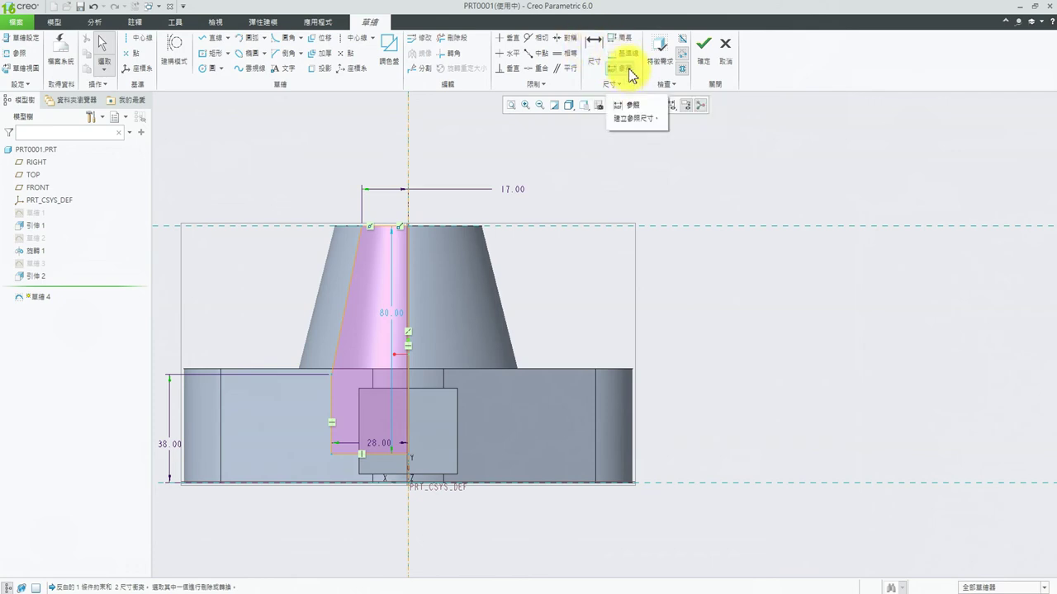
- Align the profile's bottom point with the base bottom edge and accept the sketch
{"action": "left_click", "coordinate": [537, 75]}
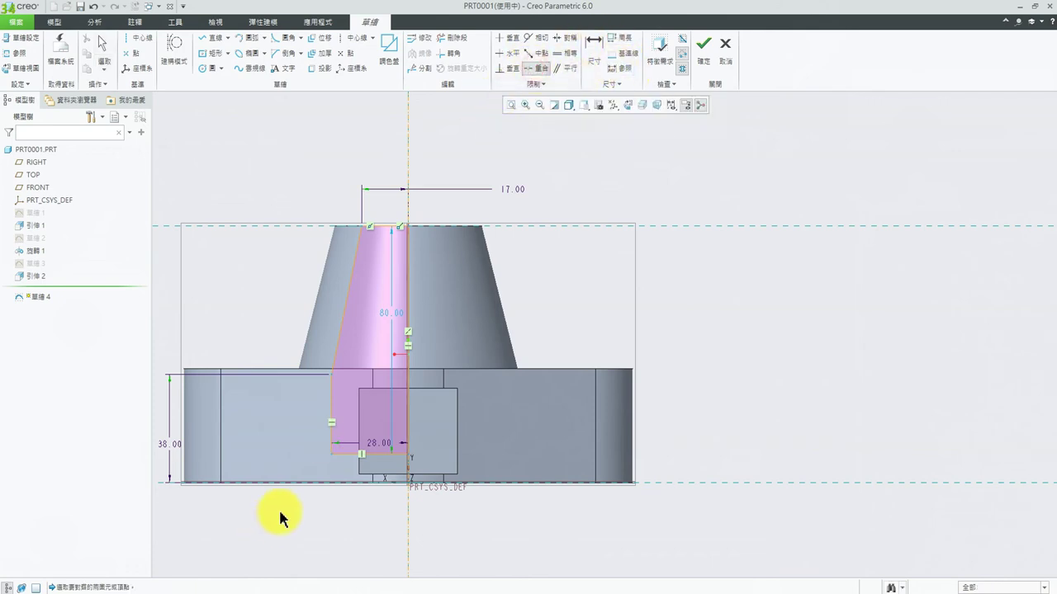
{"action": "left_click", "coordinate": [347, 455]}
{"action": "left_click", "coordinate": [490, 483]}
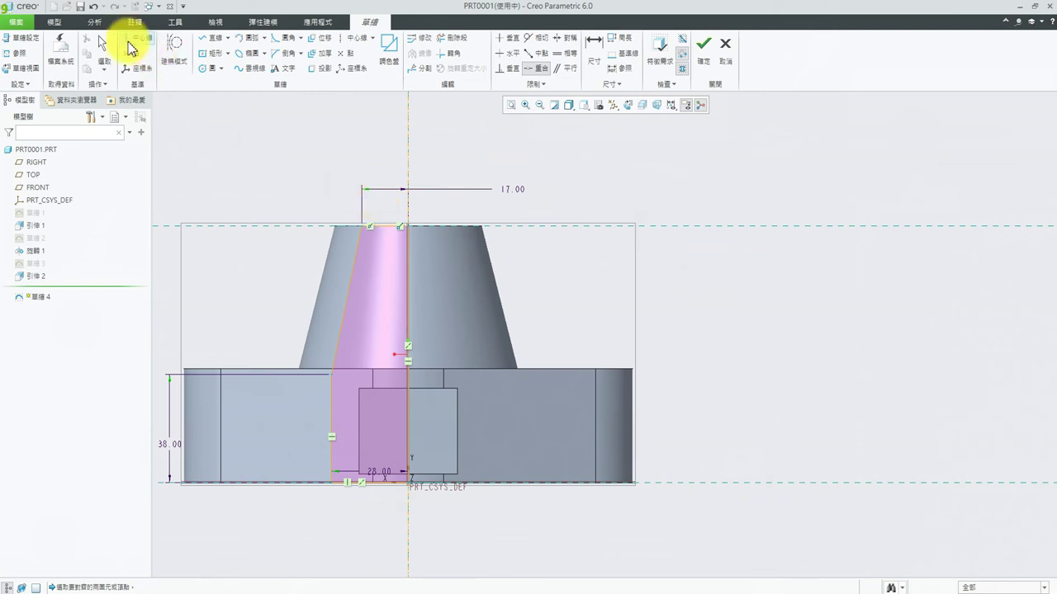
{"action": "left_click", "coordinate": [705, 46]}
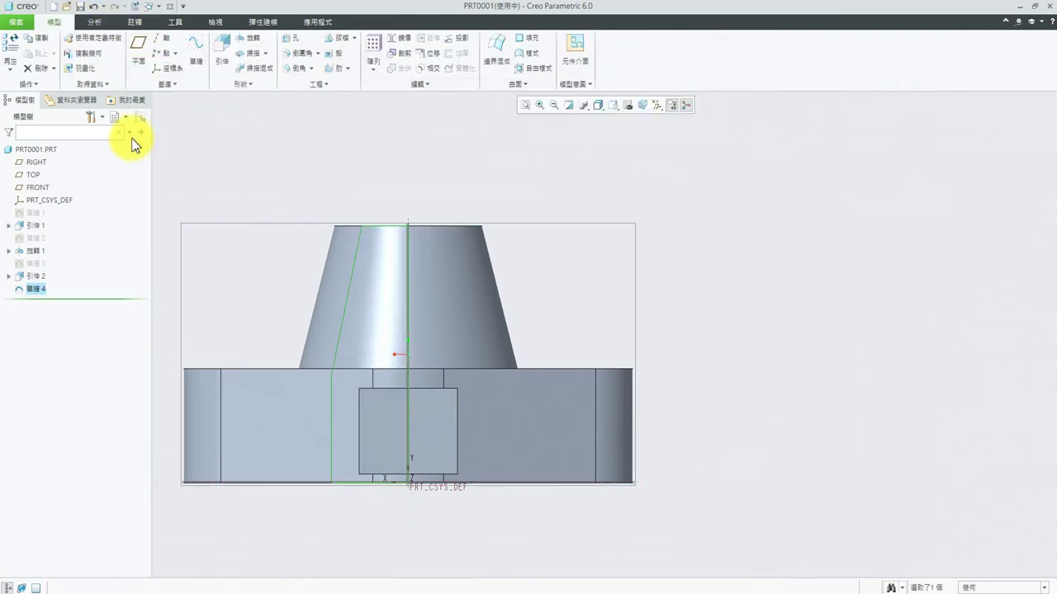
- Revolve the profile 360° as a cut through the cone, then sketch on the front boss face
{"action": "left_click", "coordinate": [261, 38]}
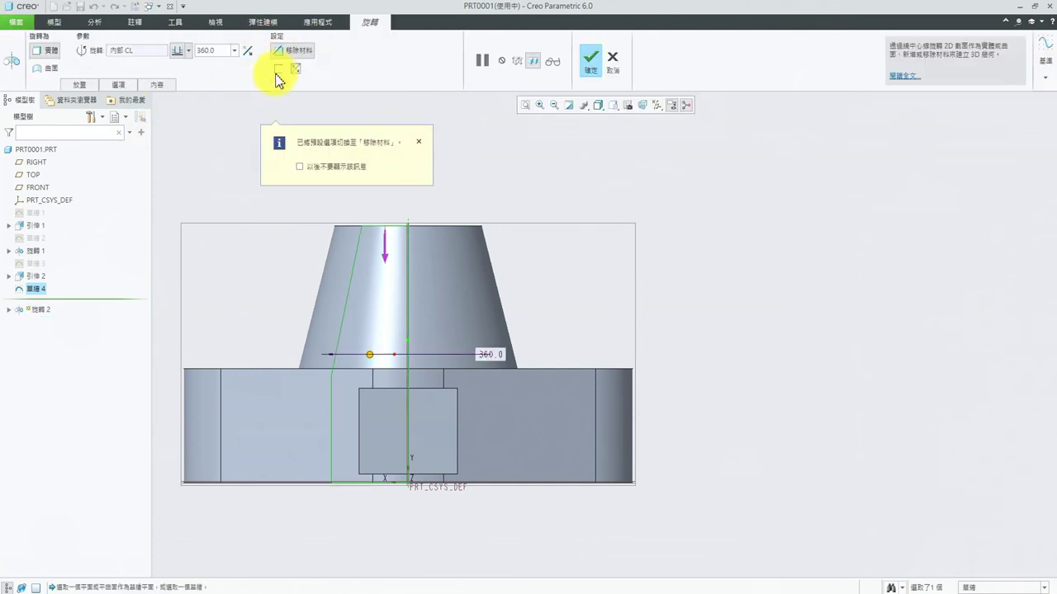
{"action": "left_click", "coordinate": [589, 60]}
{"action": "mouse_move", "coordinate": [708, 255]}
{"action": "middle_mouse_down"}
{"action": "mouse_move", "coordinate": [684, 346]}
{"action": "mouse_move", "coordinate": [693, 160]}
{"action": "mouse_move", "coordinate": [672, 297]}
{"action": "middle_mouse_up"}
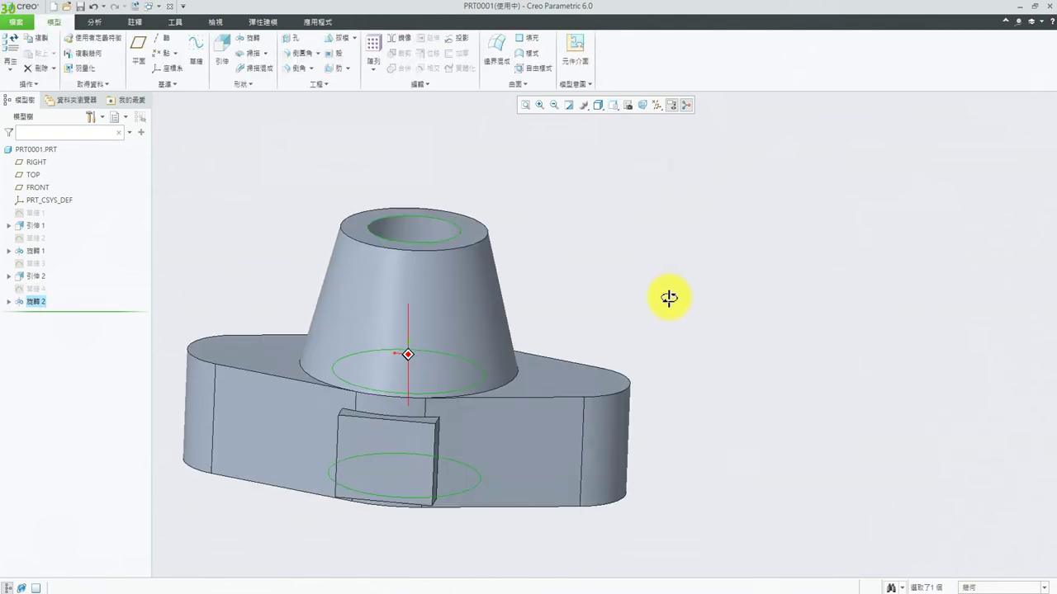
{"action": "scroll", "coordinate": [672, 282], "scroll_direction": "up", "scroll_amount": 3}
{"action": "scroll", "coordinate": [465, 377], "scroll_direction": "down", "scroll_amount": 3}
{"action": "scroll", "coordinate": [603, 350], "scroll_direction": "down", "scroll_amount": 5}
{"action": "left_click", "coordinate": [603, 350]}
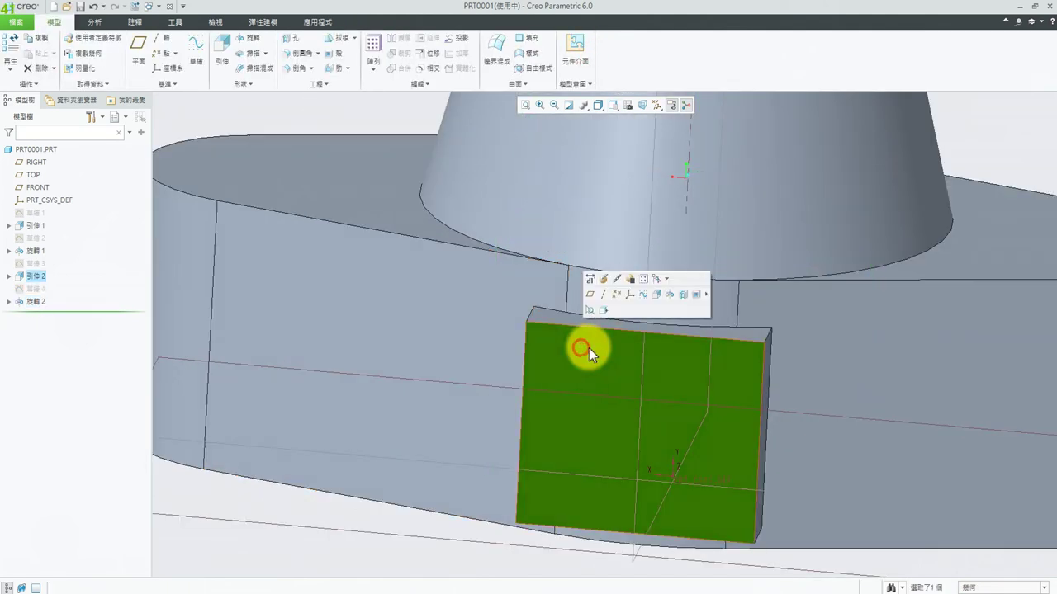
{"action": "left_click", "coordinate": [195, 51]}
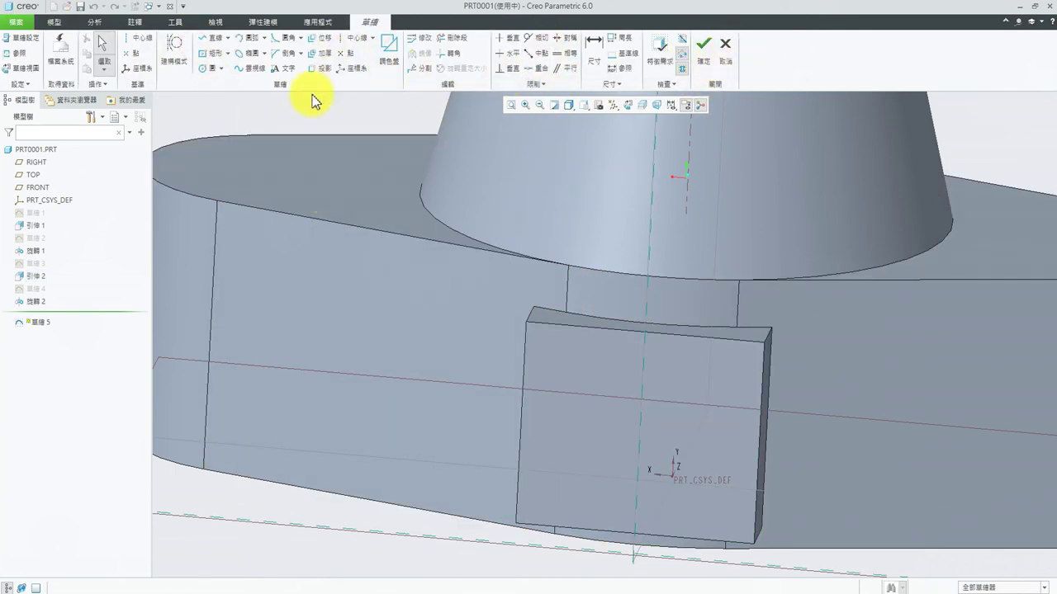
- Hide the sketch references and undo a stray diagonal centerline
{"action": "left_click", "coordinate": [590, 109]}
{"action": "left_click", "coordinate": [603, 224]}
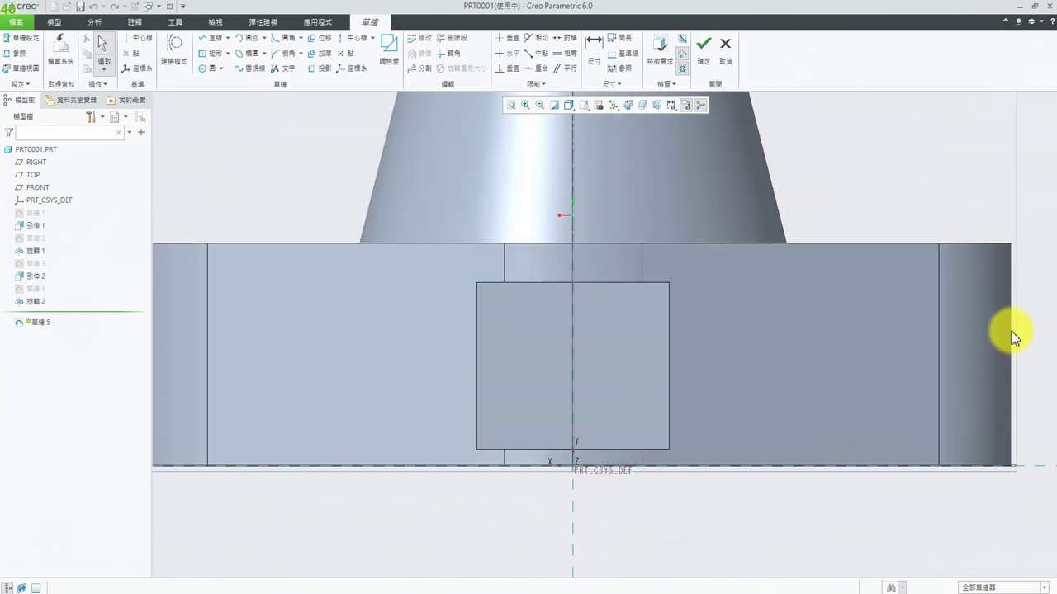
{"action": "left_click", "coordinate": [353, 40]}
{"action": "left_click", "coordinate": [345, 271]}
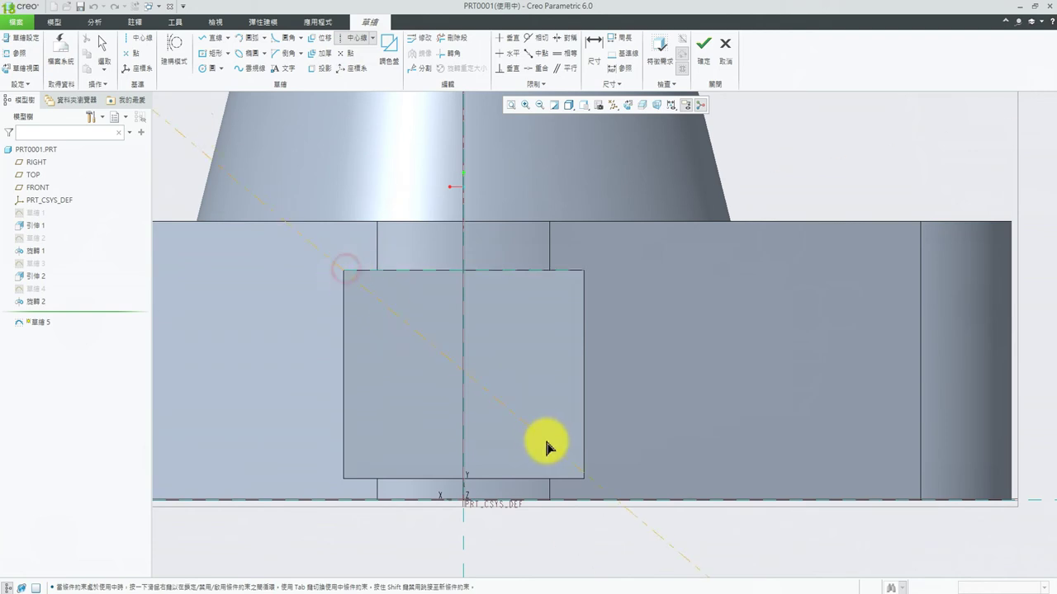
{"action": "left_click", "coordinate": [585, 479]}
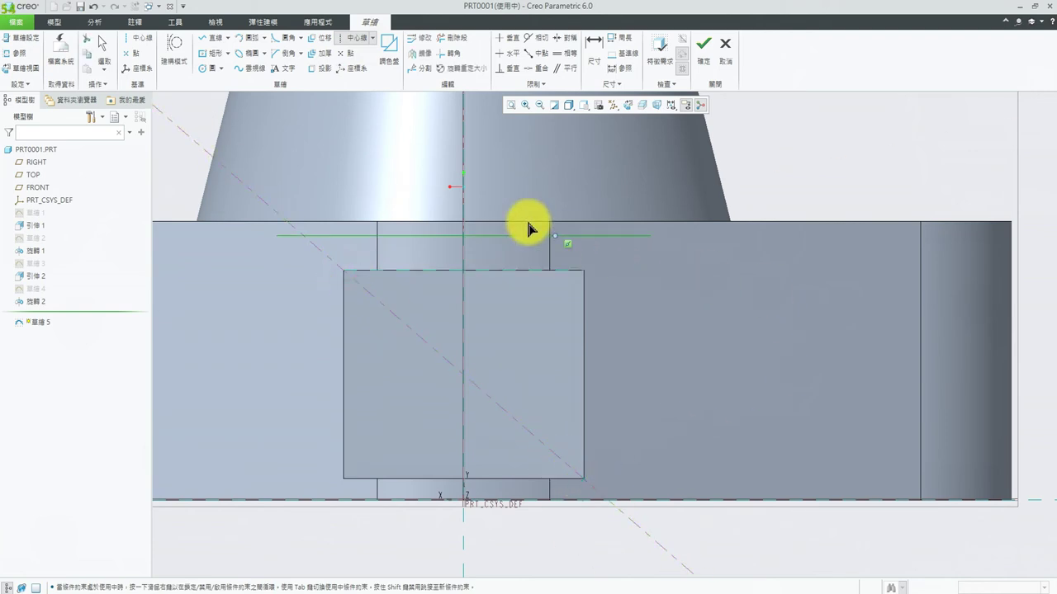
{"action": "left_click", "coordinate": [94, 7]}
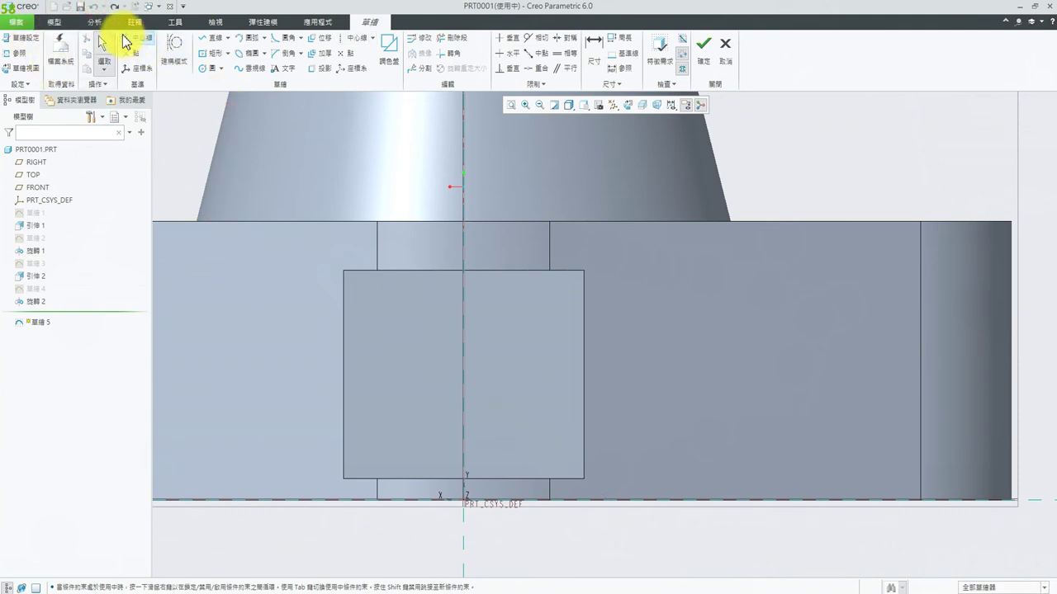
- Draw two diagonal construction centerlines through opposite corners of the square
{"action": "left_click", "coordinate": [372, 38]}
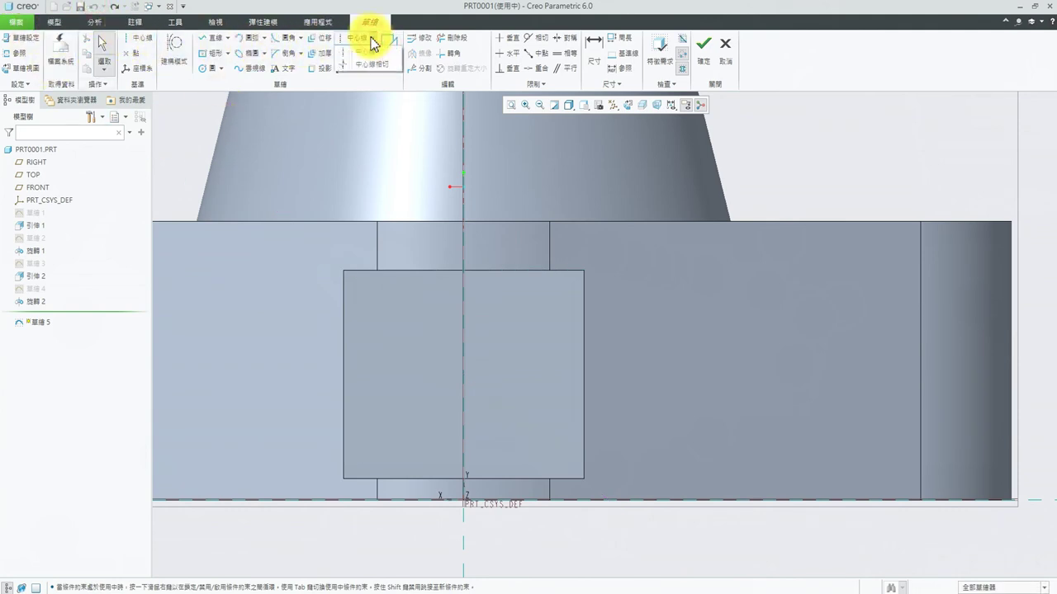
{"action": "left_click", "coordinate": [370, 36]}
{"action": "left_click", "coordinate": [140, 39]}
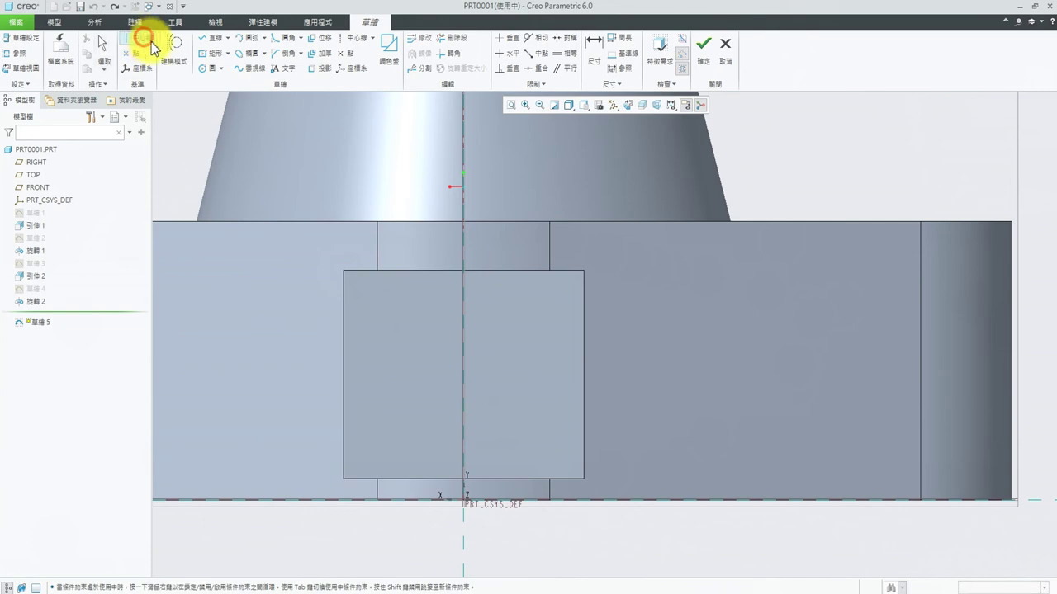
{"action": "left_click", "coordinate": [346, 272]}
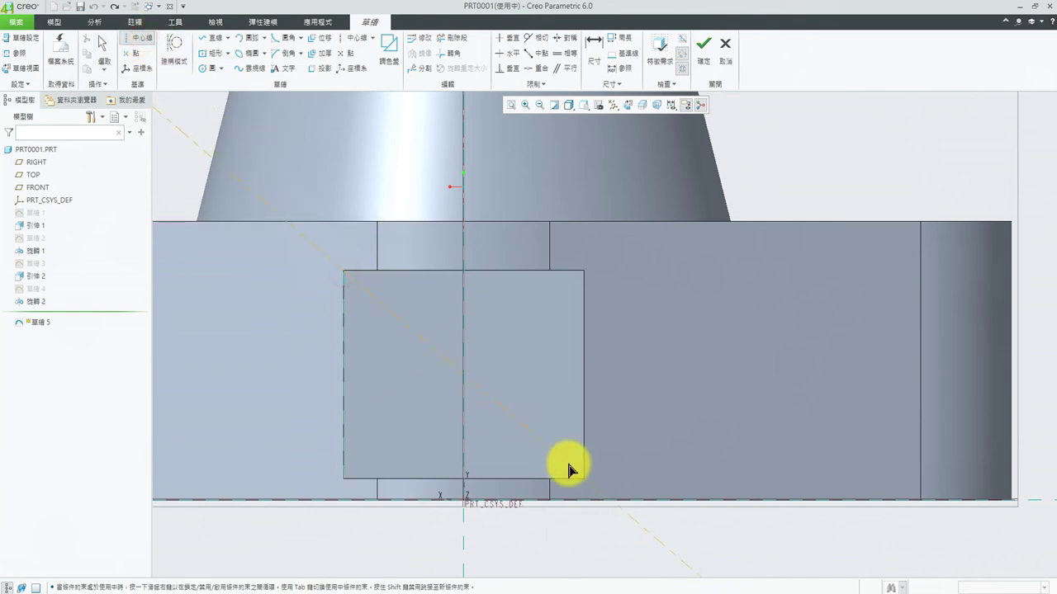
{"action": "left_click", "coordinate": [583, 479]}
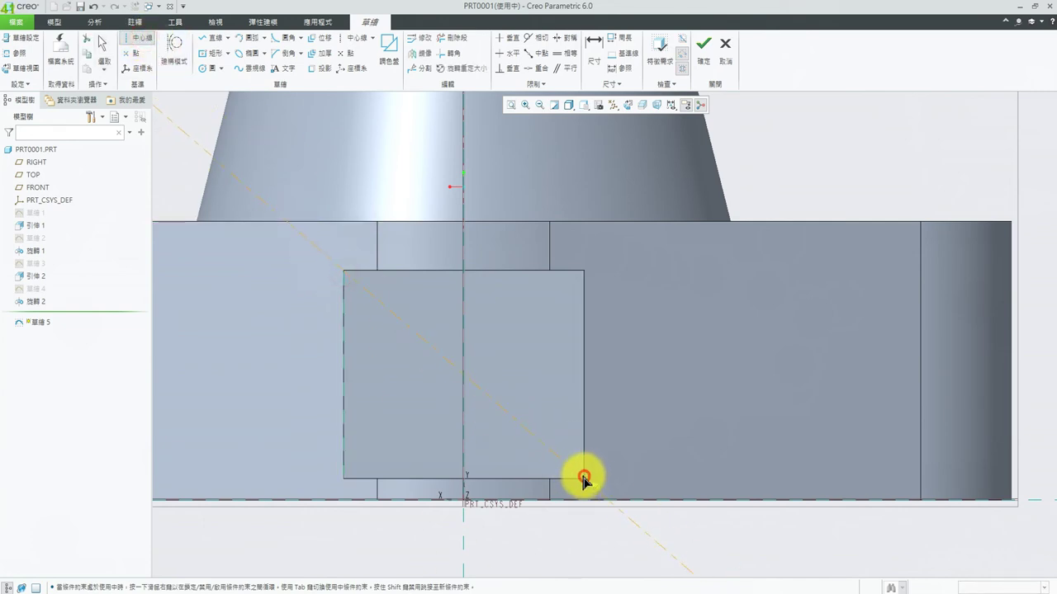
{"action": "left_click", "coordinate": [583, 271]}
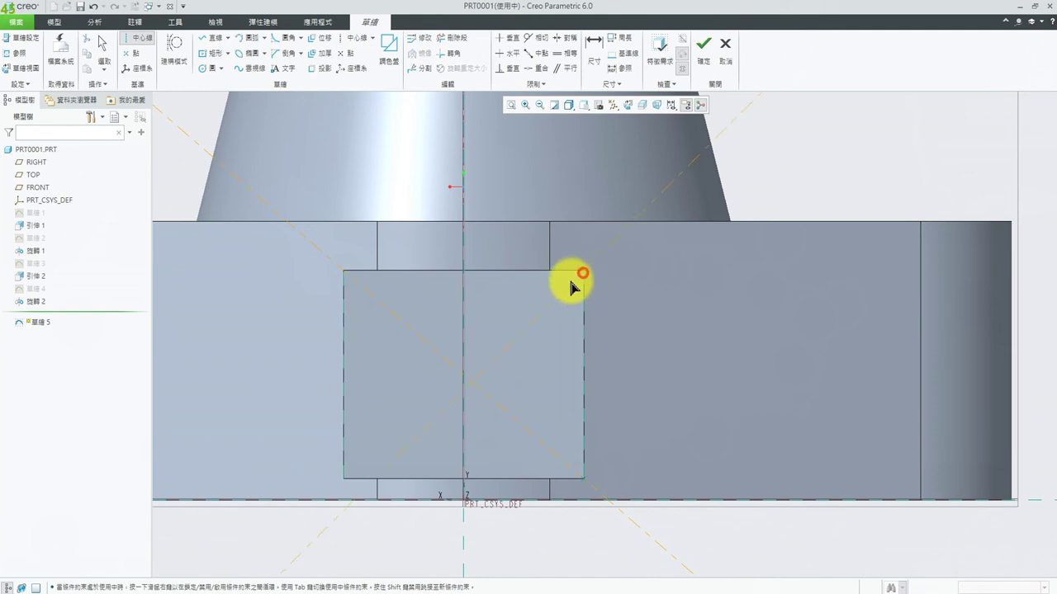
{"action": "left_click", "coordinate": [344, 478]}
- Sketch a trial rectangle at the diagonals' crossing, then undo it
{"action": "left_click", "coordinate": [204, 52]}
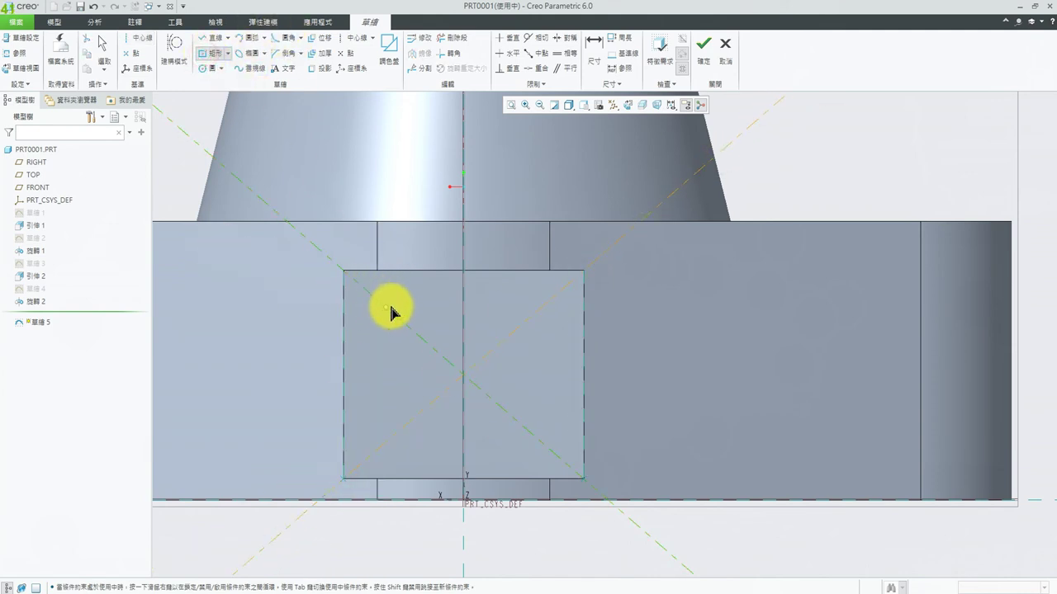
{"action": "left_click", "coordinate": [464, 377]}
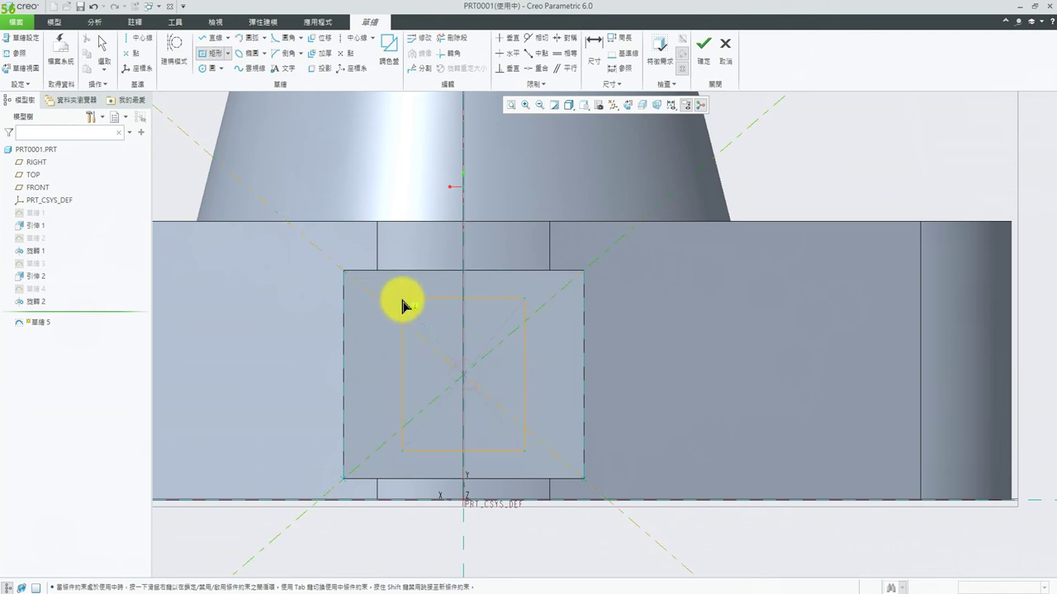
{"action": "left_click", "coordinate": [392, 310]}
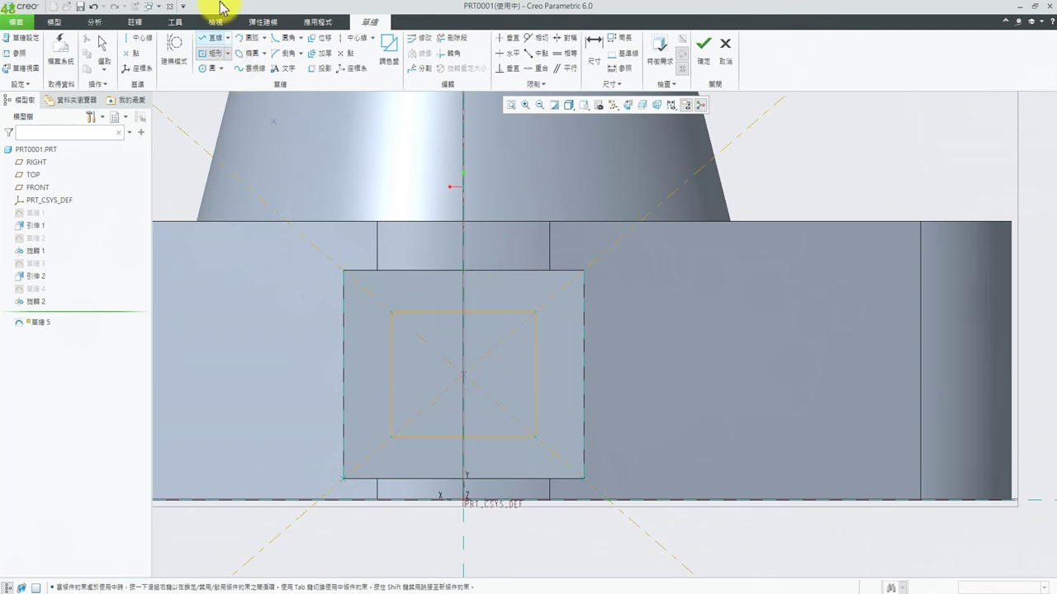
{"action": "left_click", "coordinate": [92, 6]}
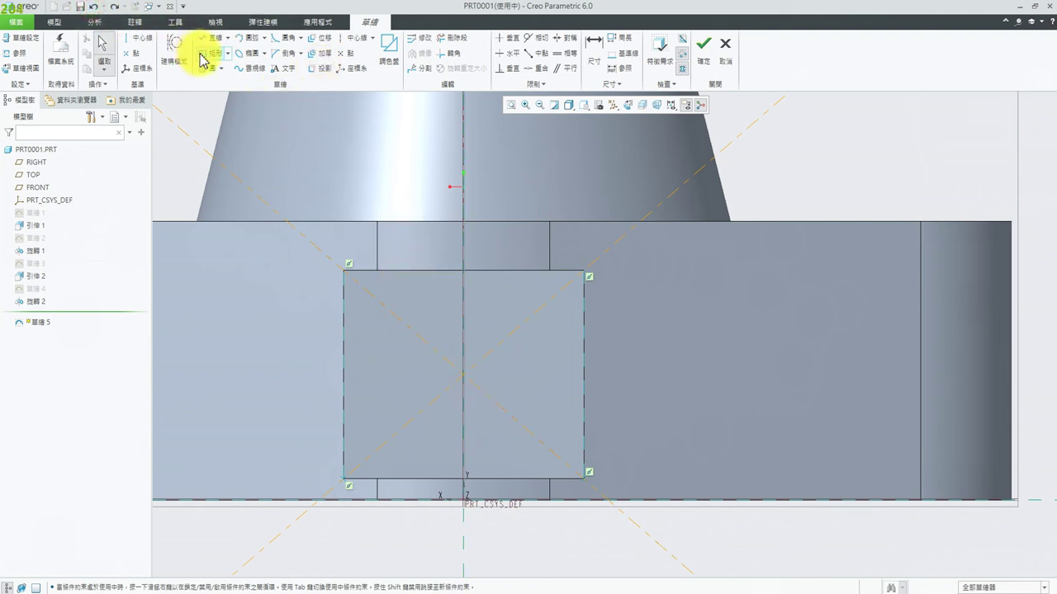
- Draw a rectangle centred on the diagonals and make its top and left sides equal
{"action": "left_click", "coordinate": [209, 52]}
{"action": "left_click", "coordinate": [463, 376]}
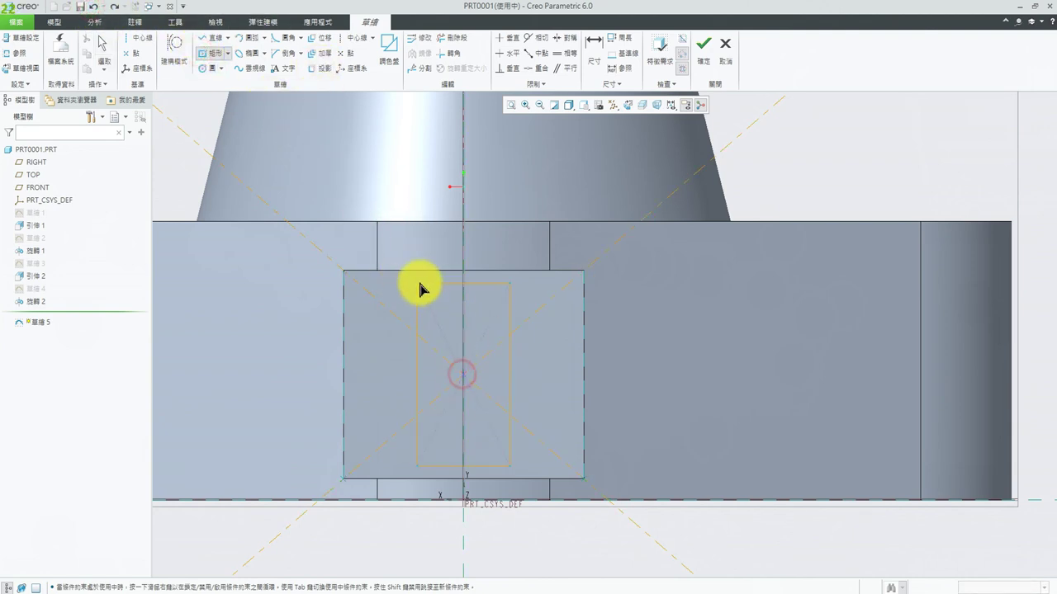
{"action": "left_click", "coordinate": [421, 290]}
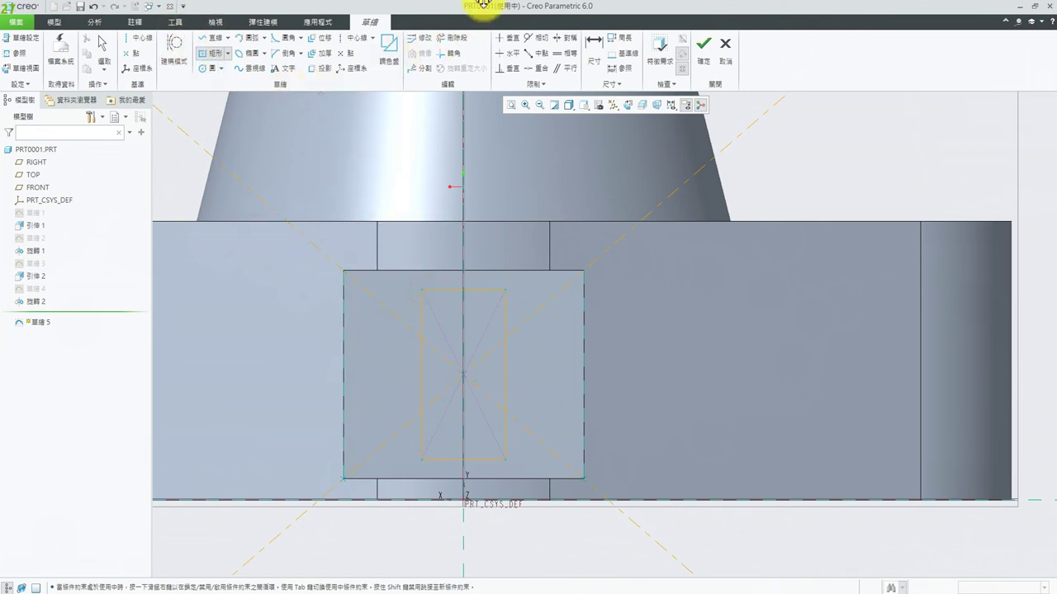
{"action": "left_click", "coordinate": [570, 52]}
{"action": "left_click", "coordinate": [485, 293]}
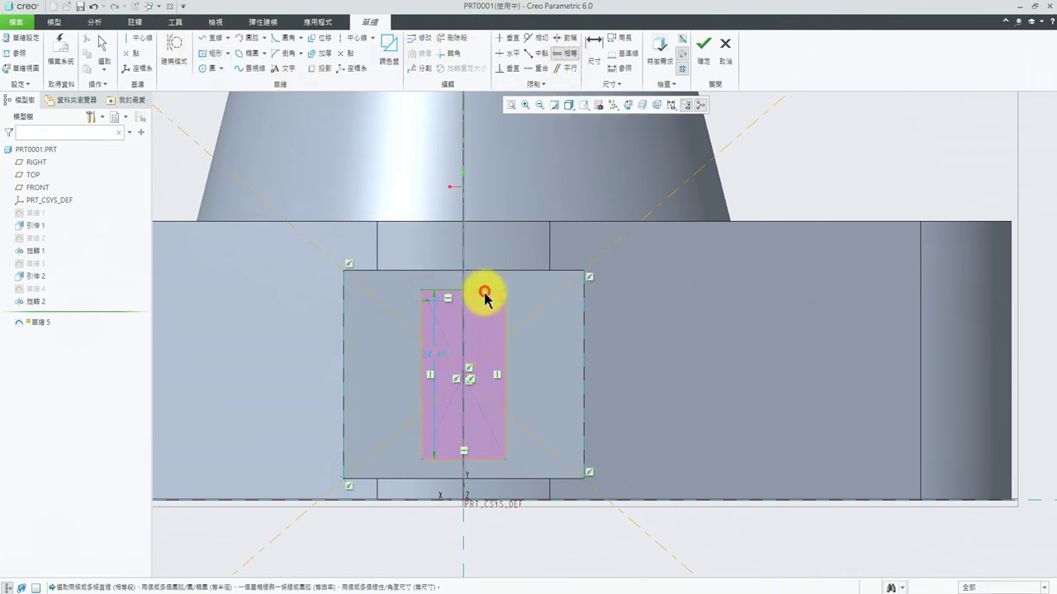
{"action": "left_click", "coordinate": [423, 364]}
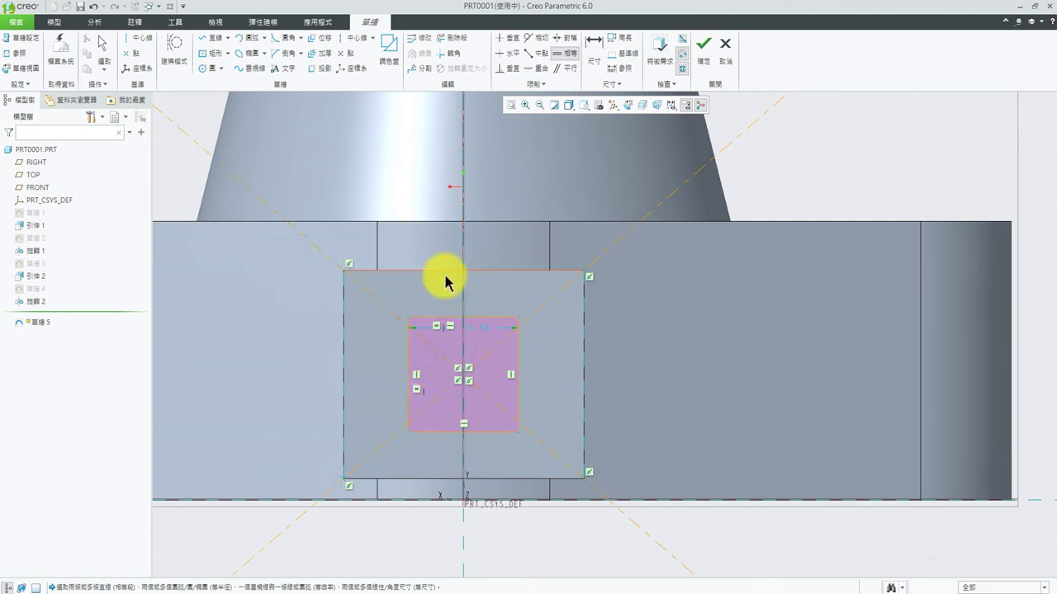
{"action": "left_click", "coordinate": [478, 328]}
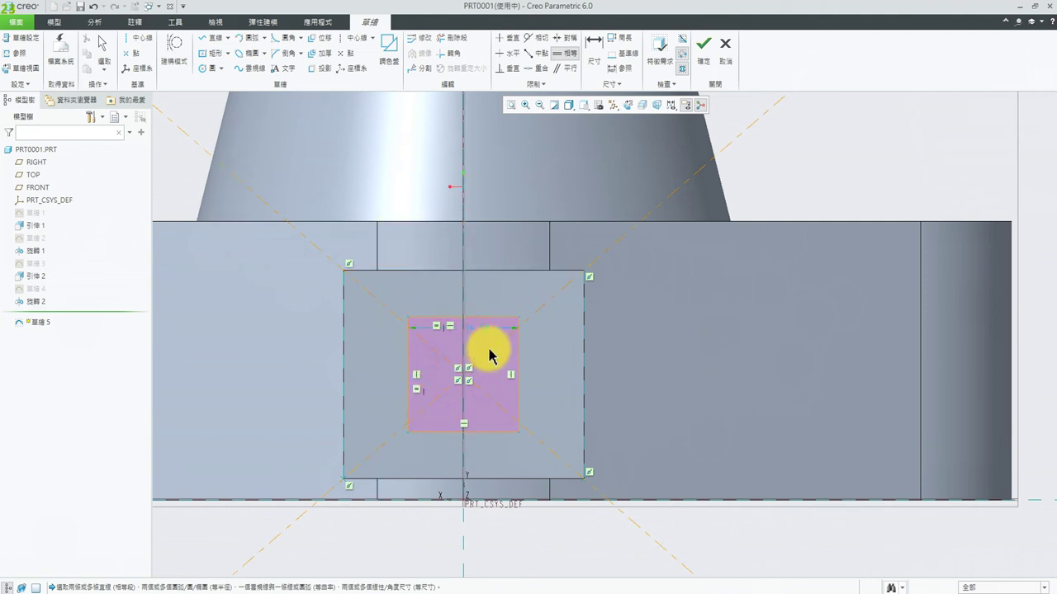
{"action": "left_click", "coordinate": [487, 329]}
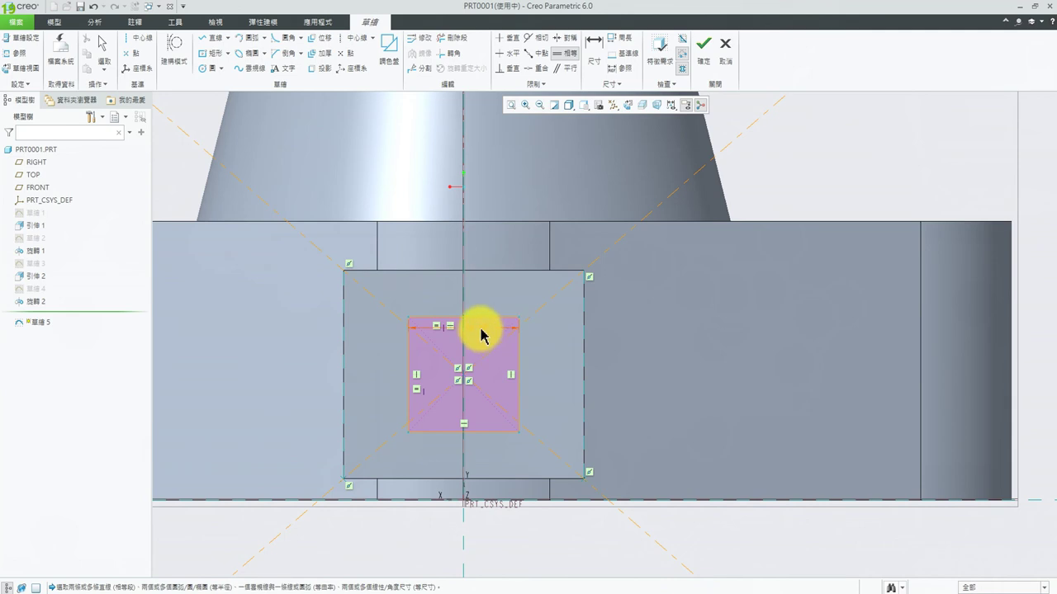
- Dimension the square's width to 18.00 and accept the sketch
{"action": "left_click", "coordinate": [594, 50]}
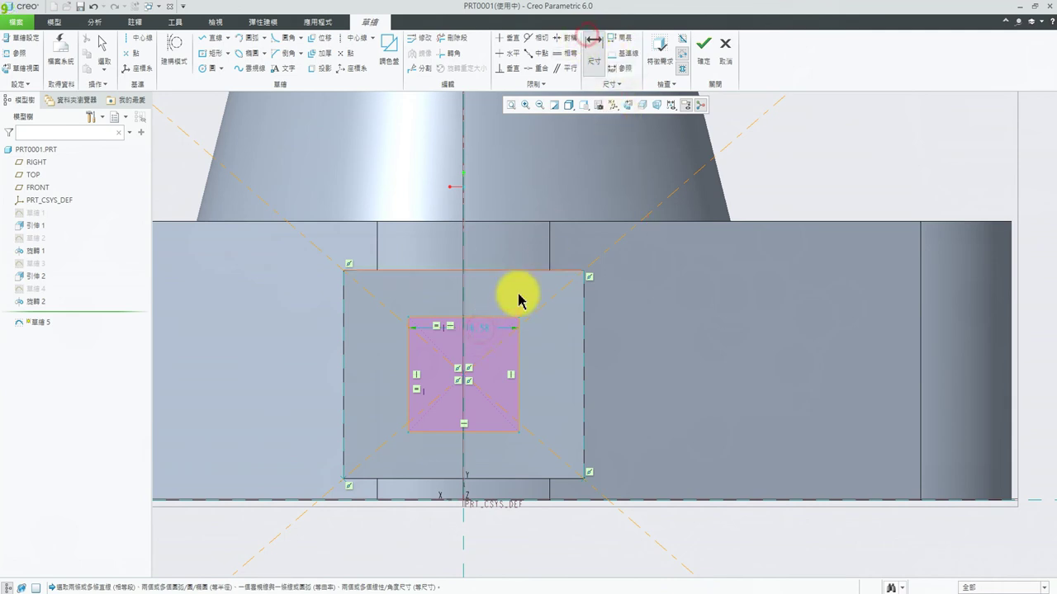
{"action": "left_click", "coordinate": [496, 322]}
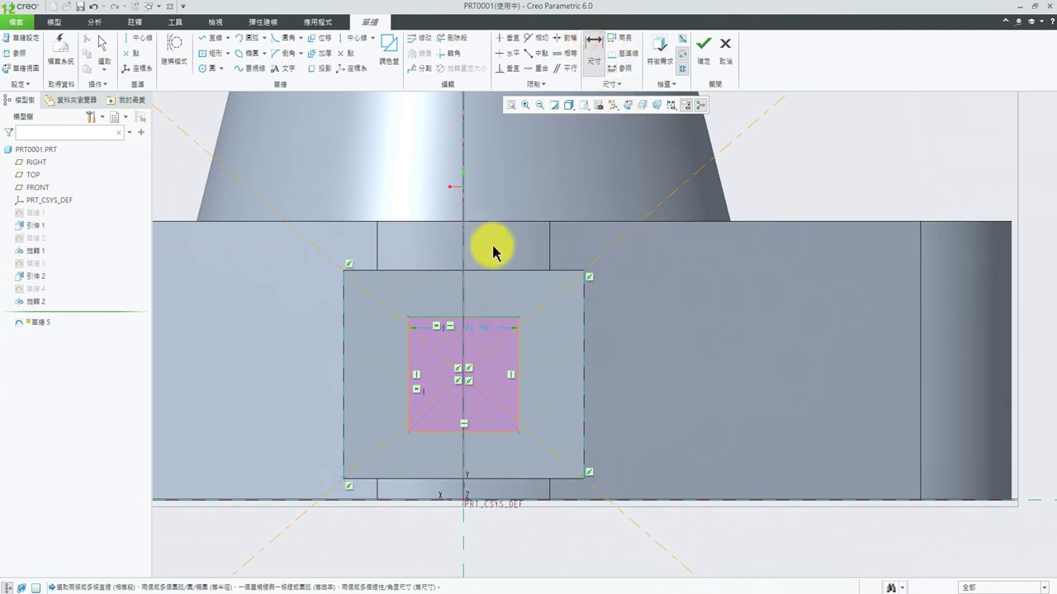
{"action": "middle_click", "coordinate": [493, 243]}
{"action": "type", "text": "18"}
{"action": "key", "text": "Return"}
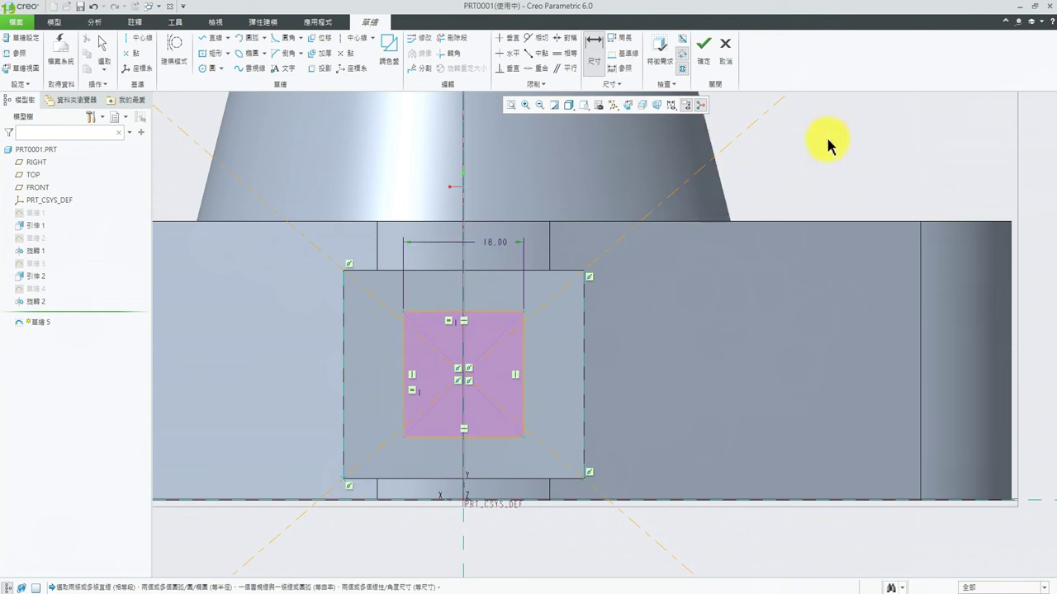
{"action": "scroll", "coordinate": [916, 241], "scroll_direction": "up", "scroll_amount": 3}
{"action": "middle_click_drag", "start_coordinate": [901, 222], "coordinate": [953, 343]}
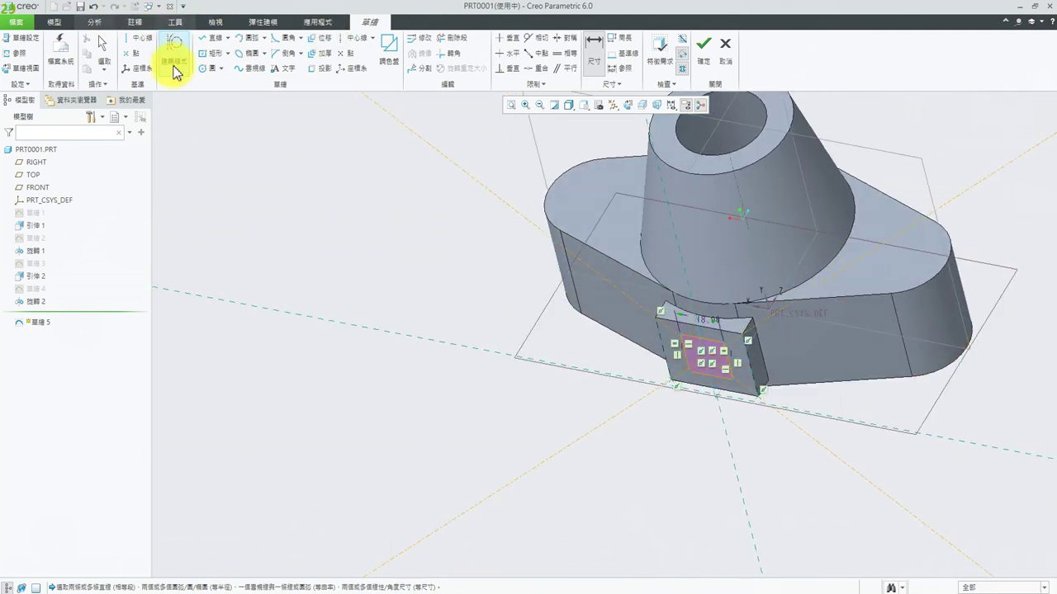
{"action": "left_click", "coordinate": [700, 48]}
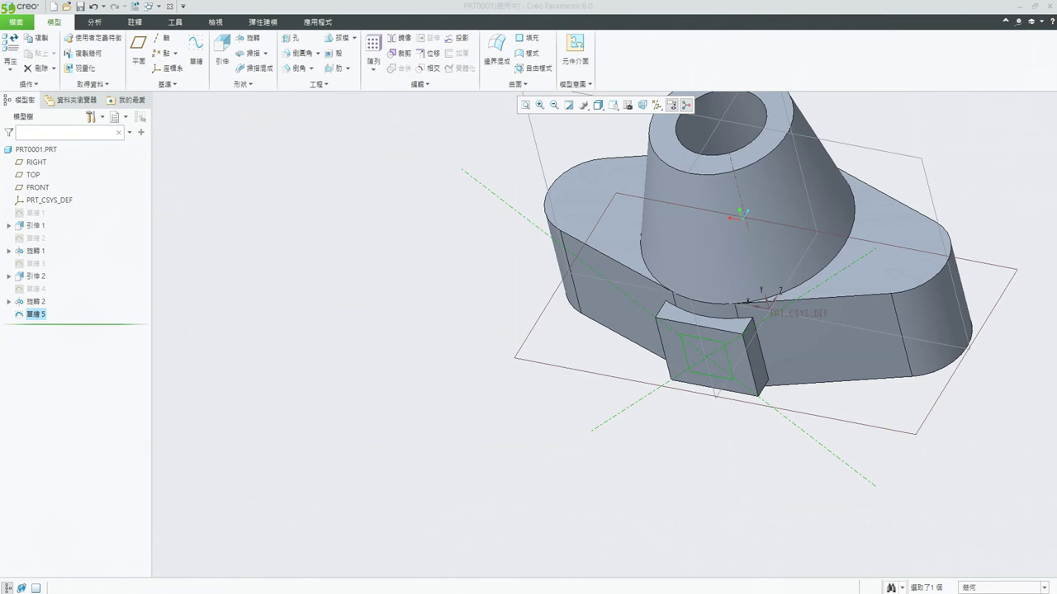
- Extrude the 18.00 square as a Through All cut into the front boss
{"action": "left_click", "coordinate": [219, 43]}
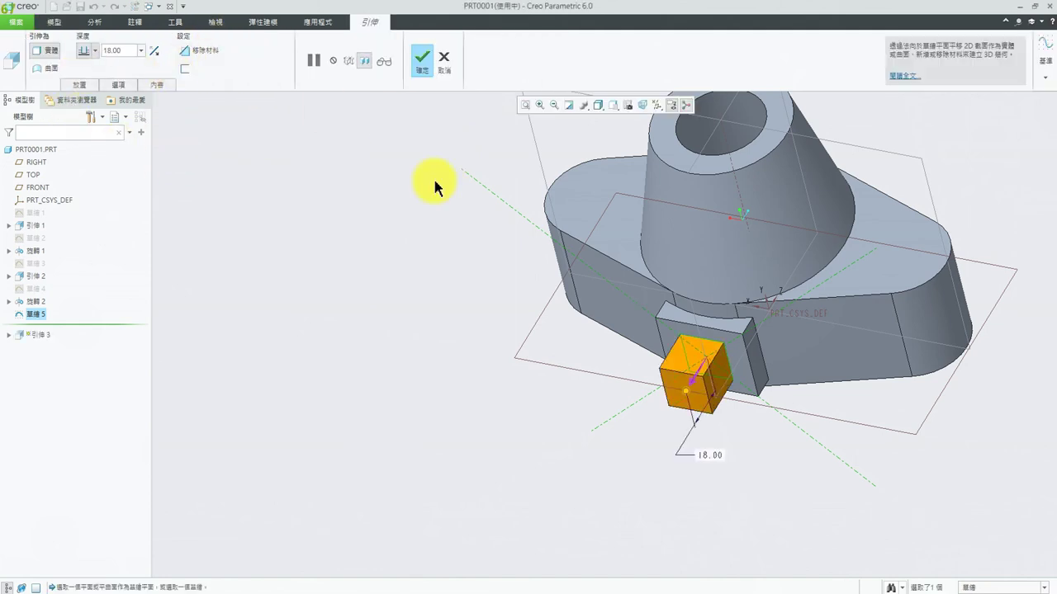
{"action": "left_click", "coordinate": [154, 51]}
{"action": "left_click", "coordinate": [95, 51]}
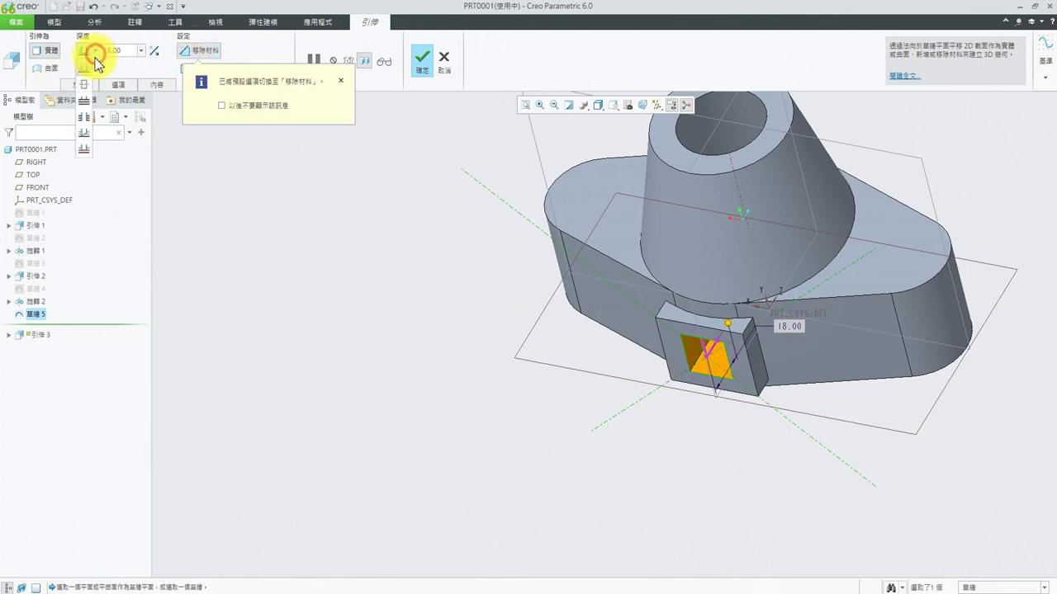
{"action": "left_click", "coordinate": [89, 107]}
{"action": "middle_click_drag", "start_coordinate": [569, 347], "coordinate": [493, 267]}
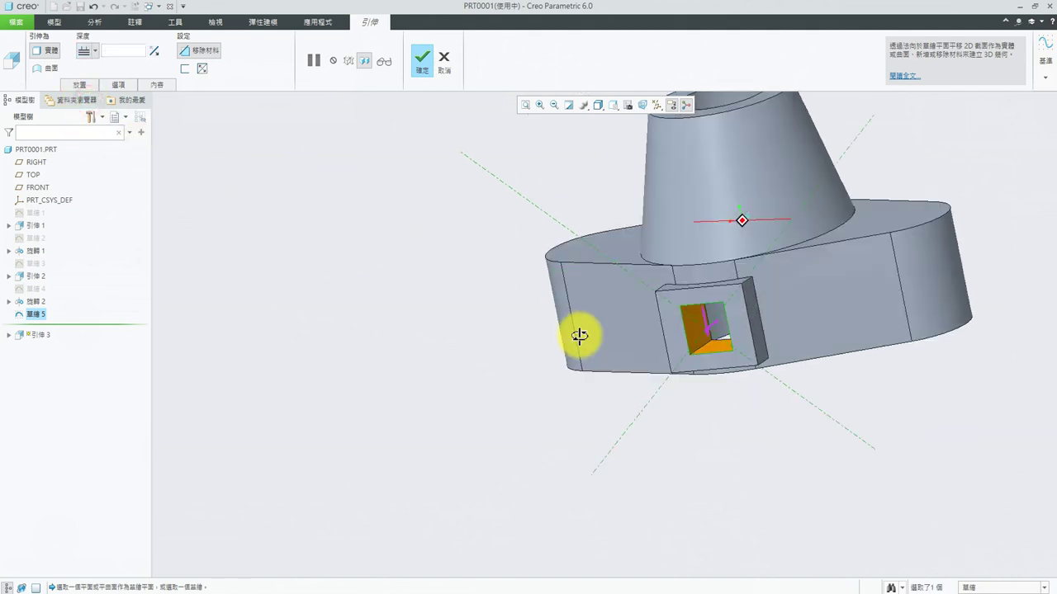
{"action": "left_click", "coordinate": [422, 56]}
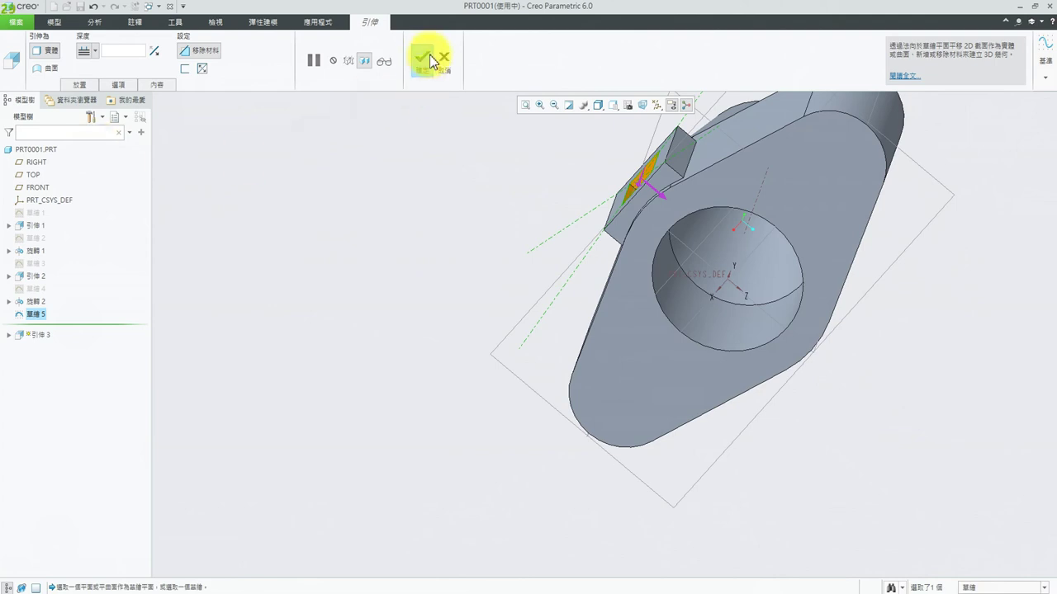
{"action": "mouse_move", "coordinate": [903, 361]}
{"action": "middle_mouse_down"}
{"action": "mouse_move", "coordinate": [813, 289]}
{"action": "mouse_move", "coordinate": [842, 449]}
{"action": "mouse_move", "coordinate": [738, 335]}
{"action": "mouse_move", "coordinate": [995, 259]}
{"action": "middle_mouse_up"}
{"action": "key", "text": "ctrl+d"}
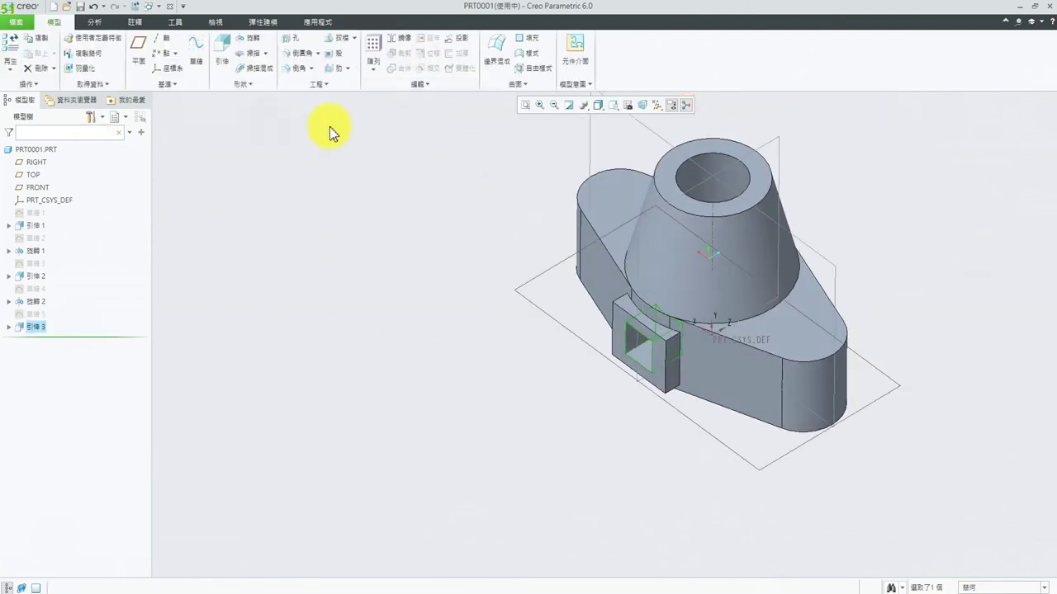
{"action": "left_click", "coordinate": [301, 57]}
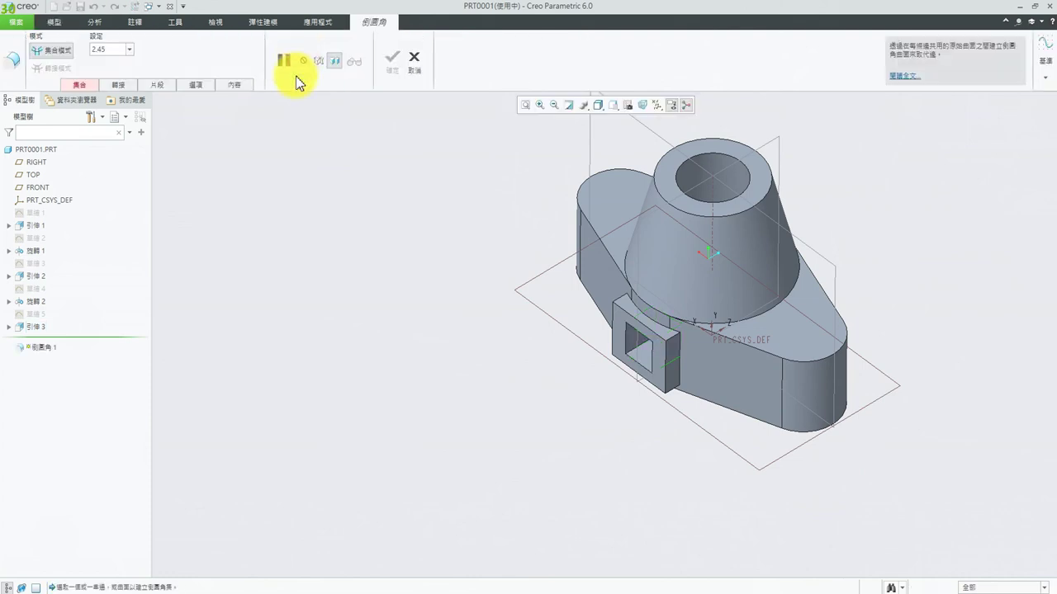
{"action": "left_click", "coordinate": [108, 50]}
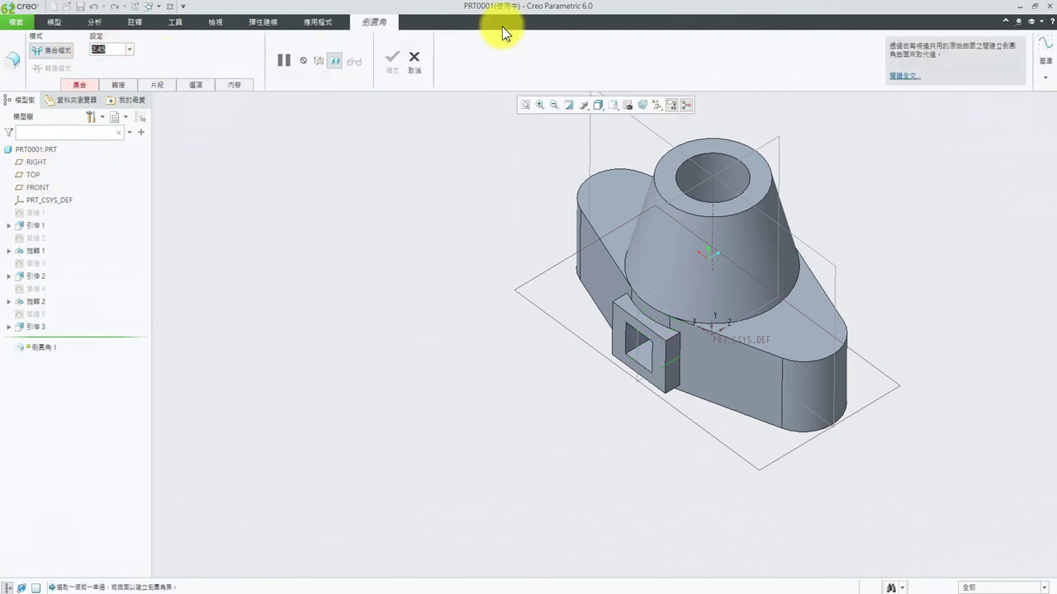
{"action": "type", "text": "5"}
{"action": "left_click", "coordinate": [682, 364]}
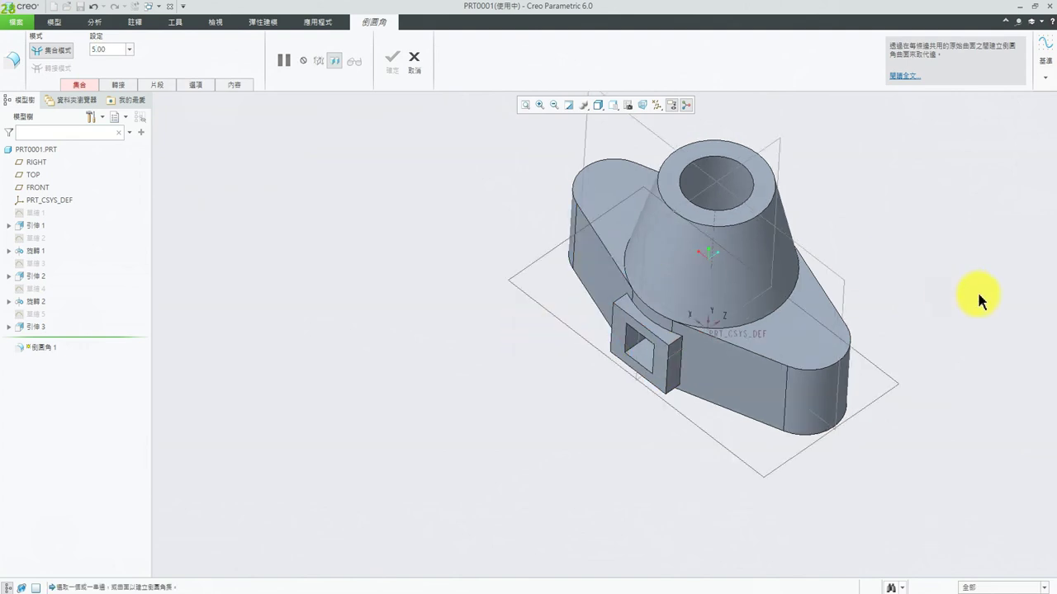
{"action": "scroll", "coordinate": [900, 305], "scroll_direction": "up", "scroll_amount": 3}
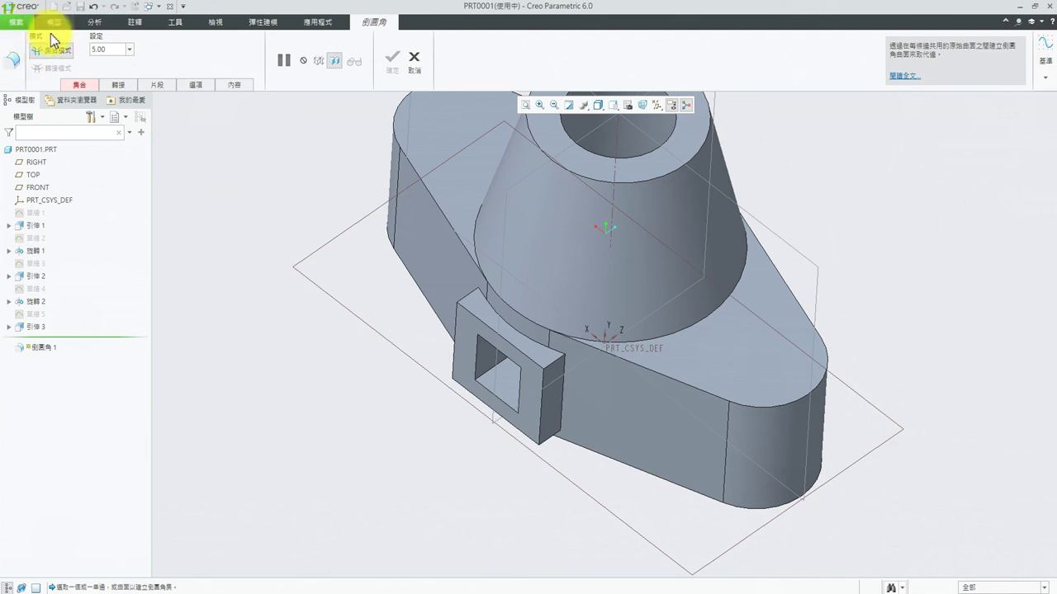
{"action": "left_click", "coordinate": [414, 58]}
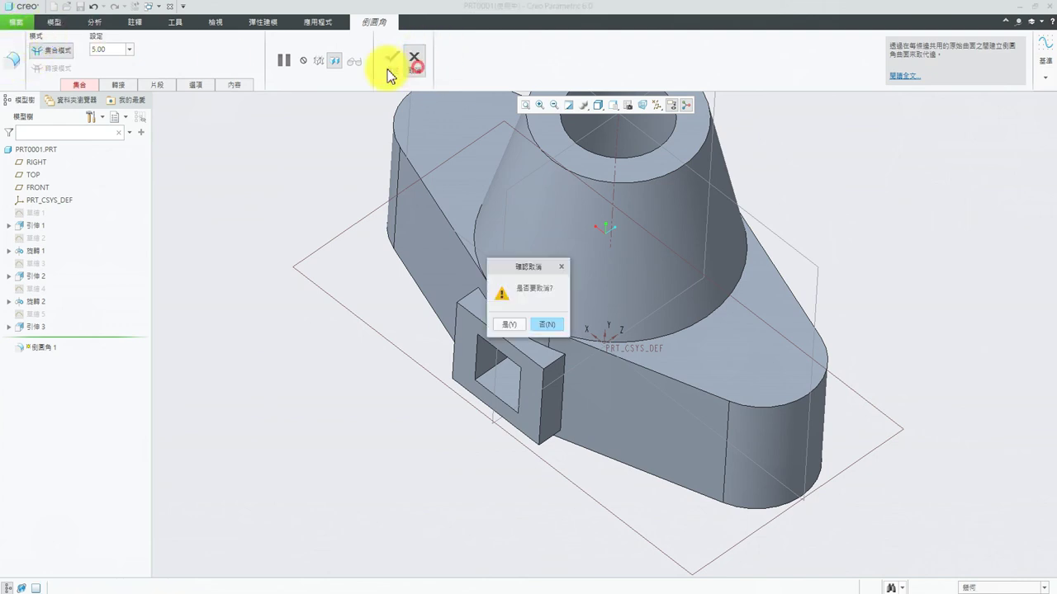
{"action": "left_click", "coordinate": [507, 324]}
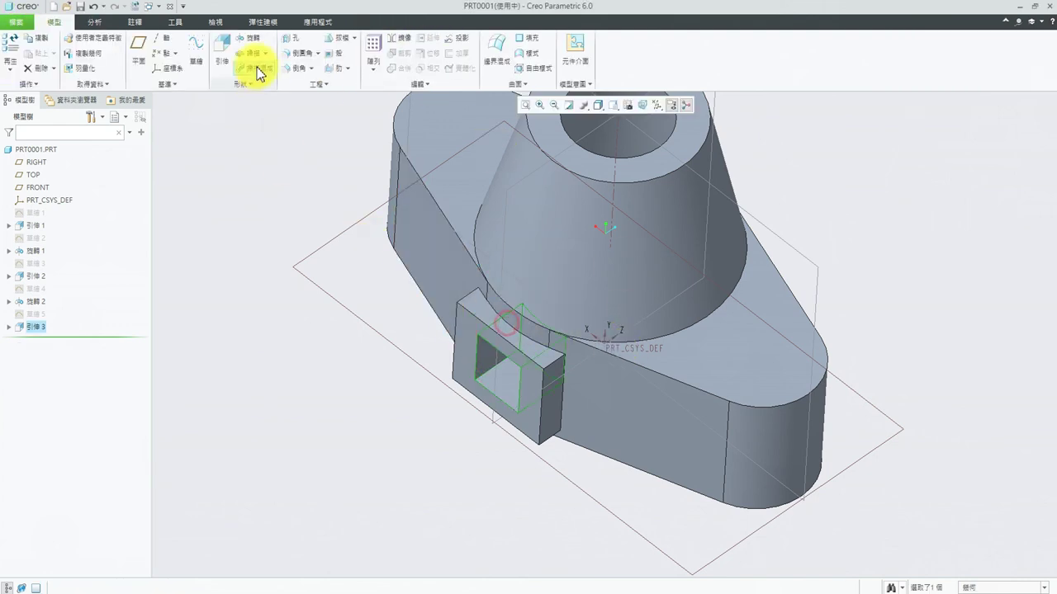
{"action": "left_click", "coordinate": [315, 68]}
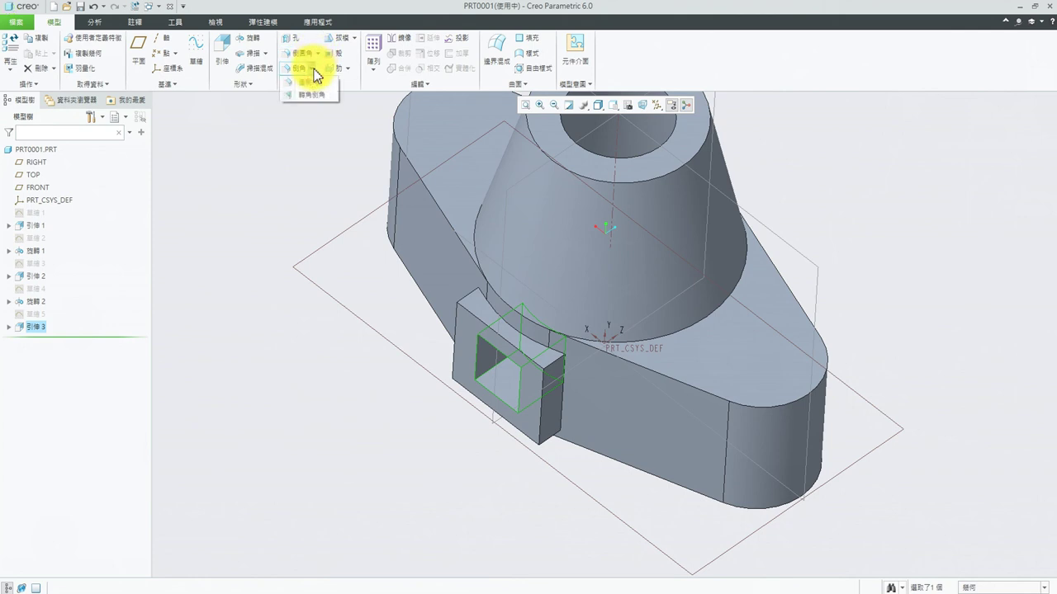
{"action": "left_click", "coordinate": [318, 55]}
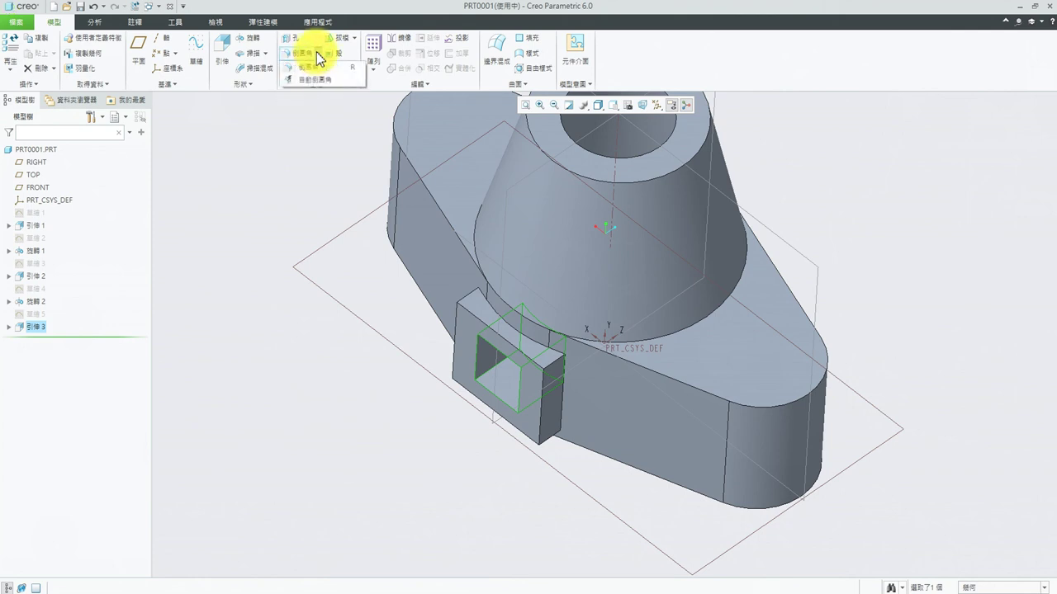
{"action": "left_click", "coordinate": [307, 79]}
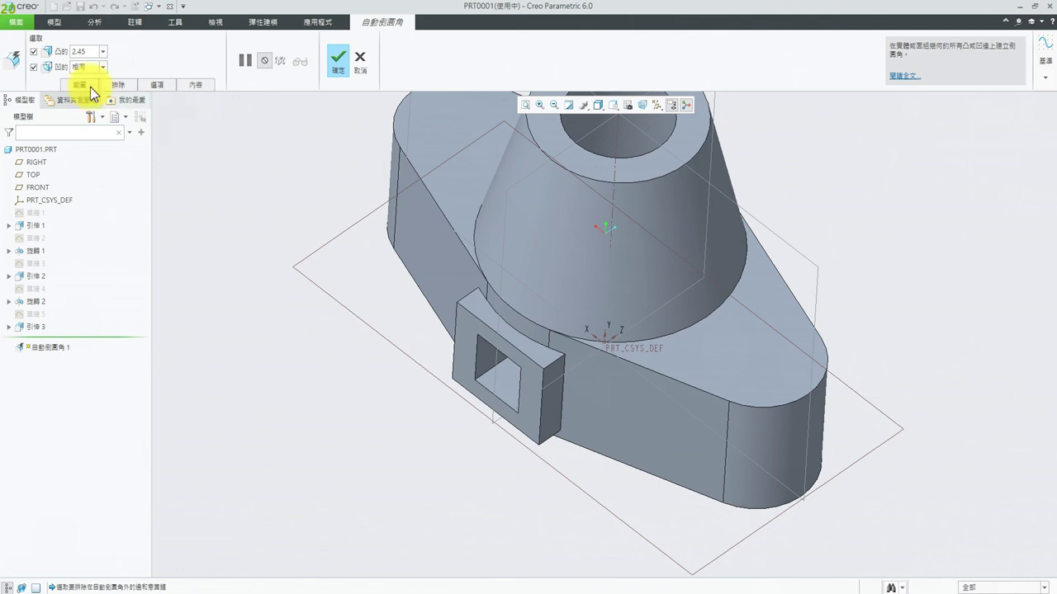
{"action": "double_click", "coordinate": [92, 54]}
{"action": "type", "text": "5"}
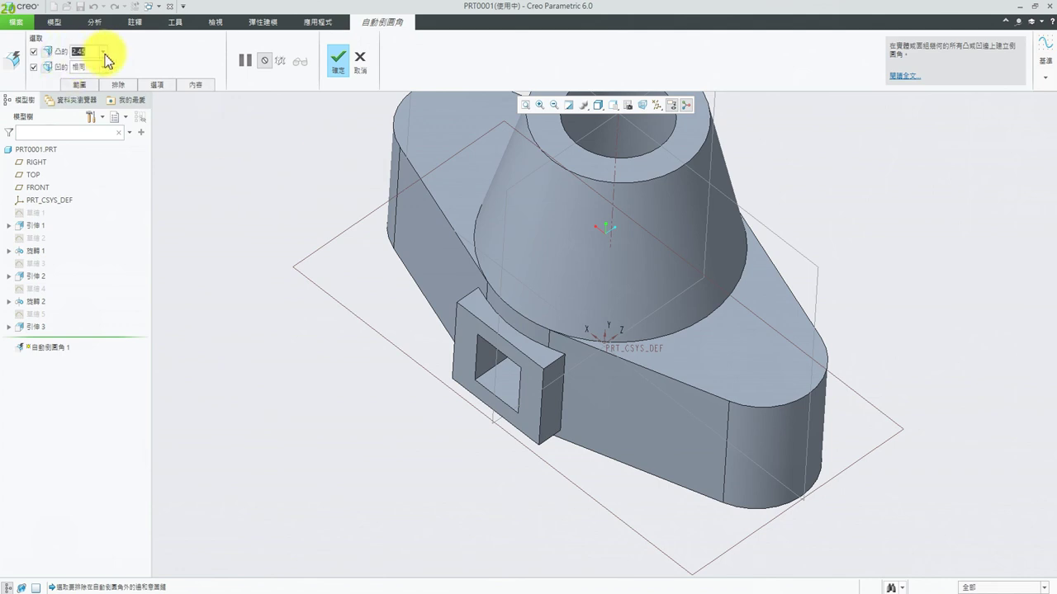
{"action": "key", "text": "Return"}
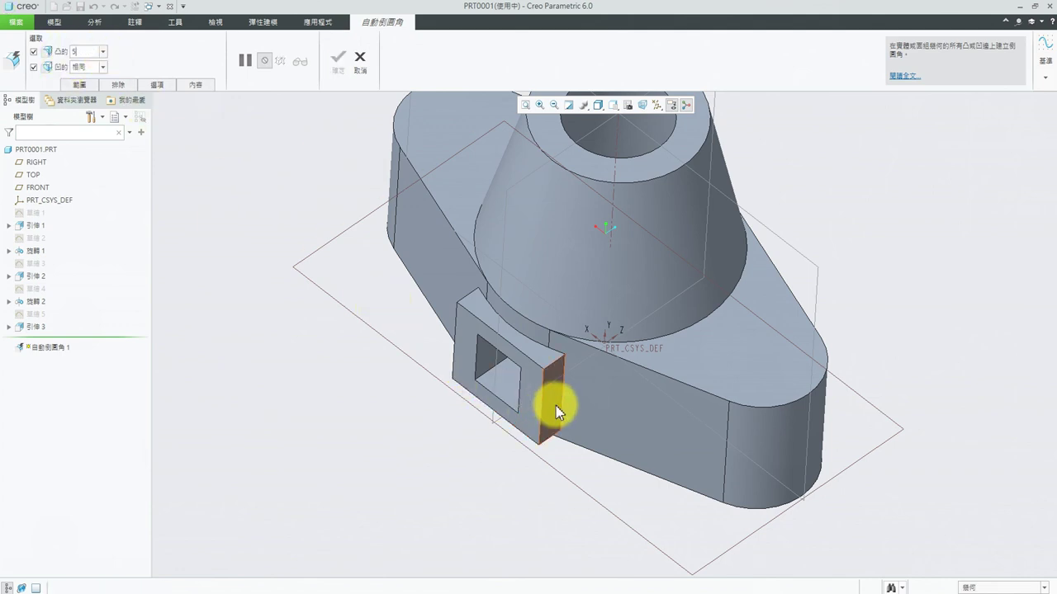
{"action": "left_click", "coordinate": [560, 402]}
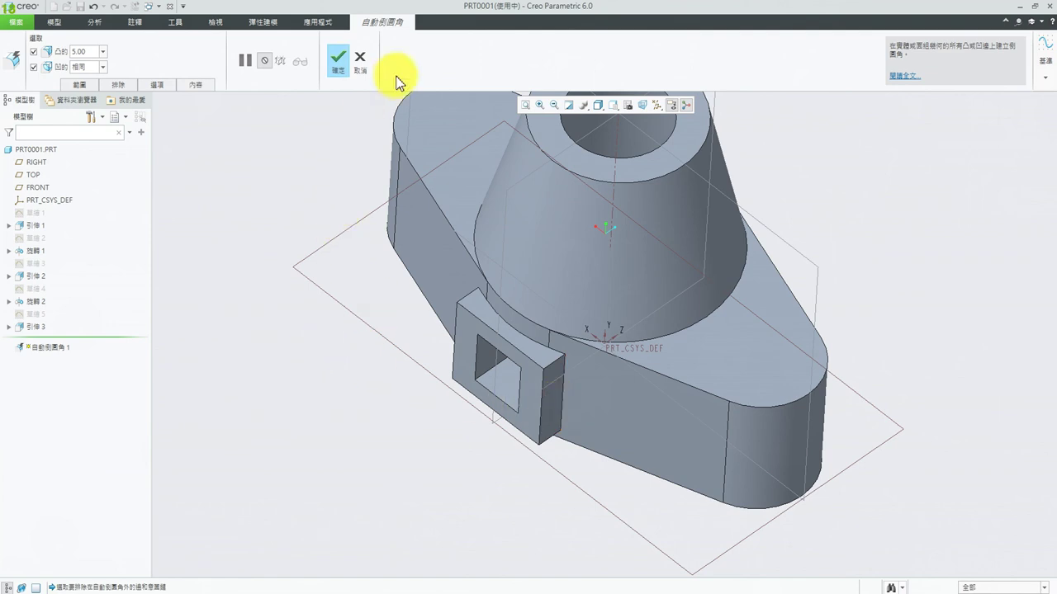
{"action": "left_click", "coordinate": [157, 82]}
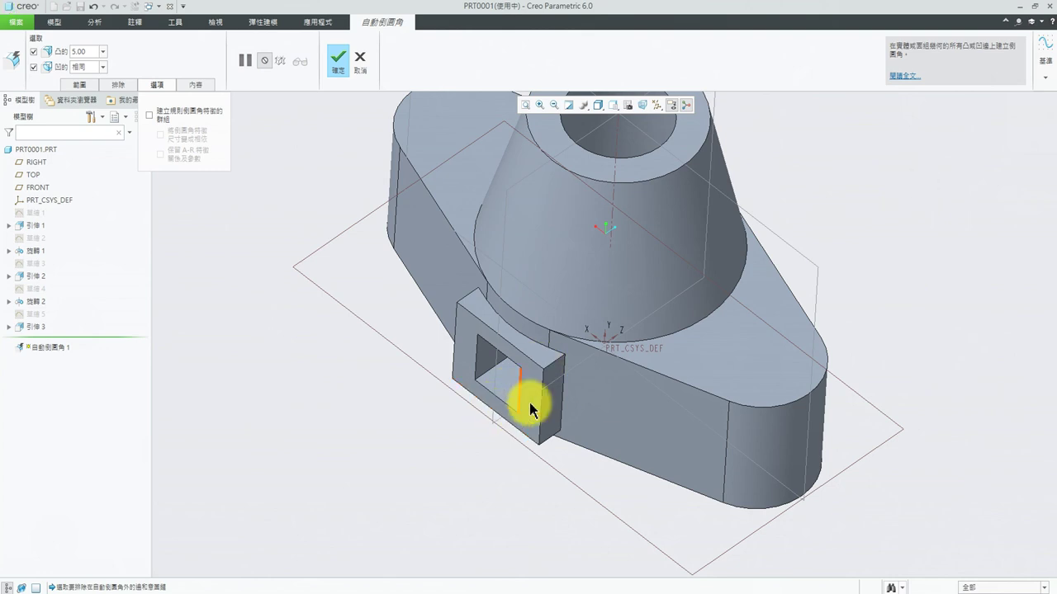
{"action": "mouse_move", "coordinate": [396, 330]}
{"action": "middle_mouse_down"}
{"action": "mouse_move", "coordinate": [338, 389]}
{"action": "mouse_move", "coordinate": [436, 330]}
{"action": "mouse_move", "coordinate": [465, 340]}
{"action": "middle_mouse_up"}
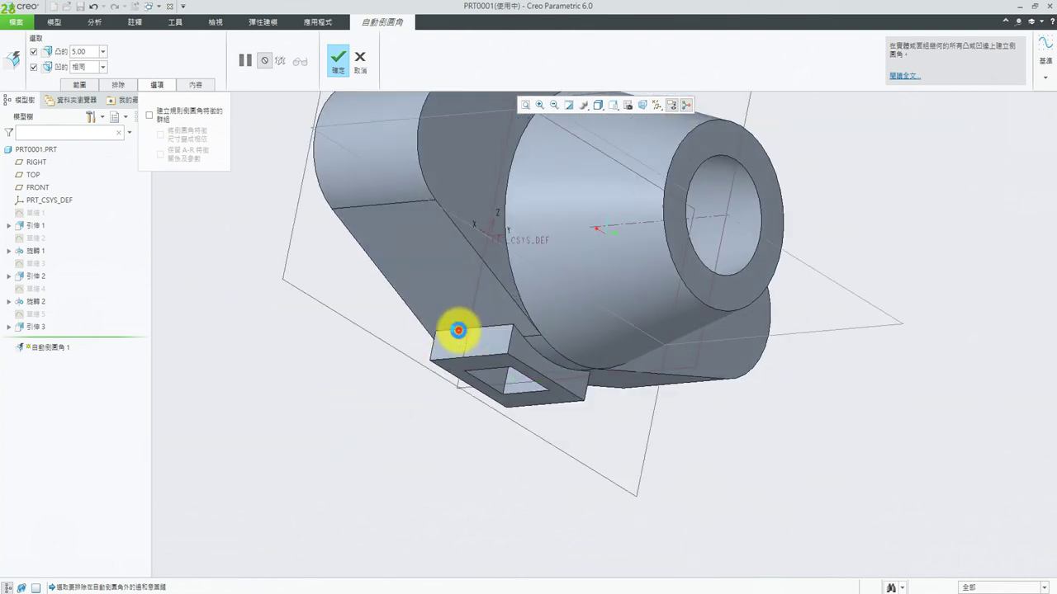
{"action": "left_click", "coordinate": [339, 62]}
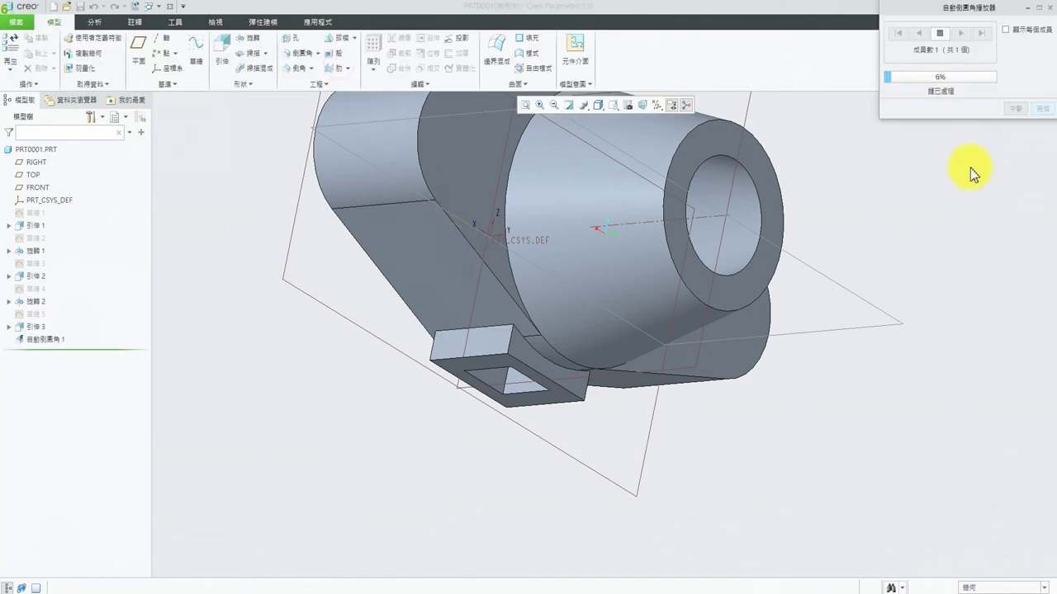
{"action": "mouse_move", "coordinate": [850, 372]}
{"action": "middle_mouse_down"}
{"action": "mouse_move", "coordinate": [754, 319]}
{"action": "mouse_move", "coordinate": [732, 248]}
{"action": "middle_mouse_up"}
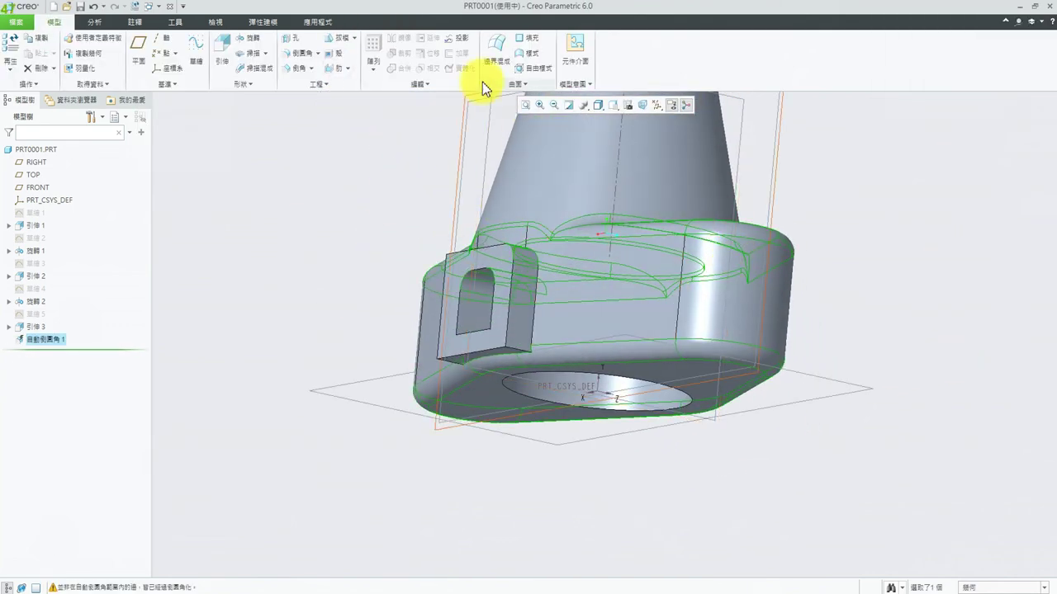
{"action": "right_click", "coordinate": [38, 343]}
{"action": "left_click", "coordinate": [83, 414]}
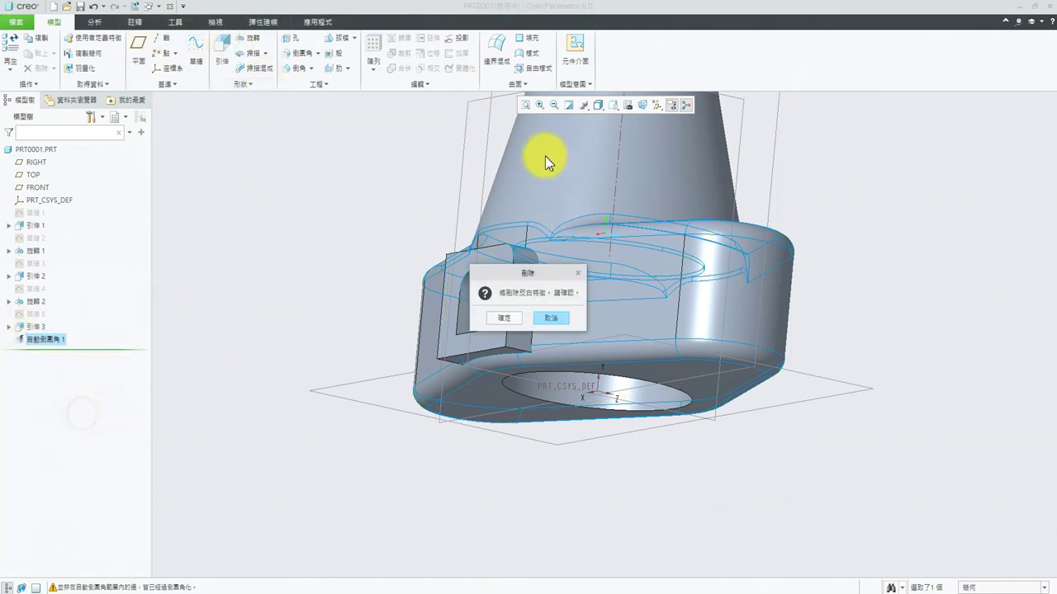
{"action": "left_click", "coordinate": [516, 319]}
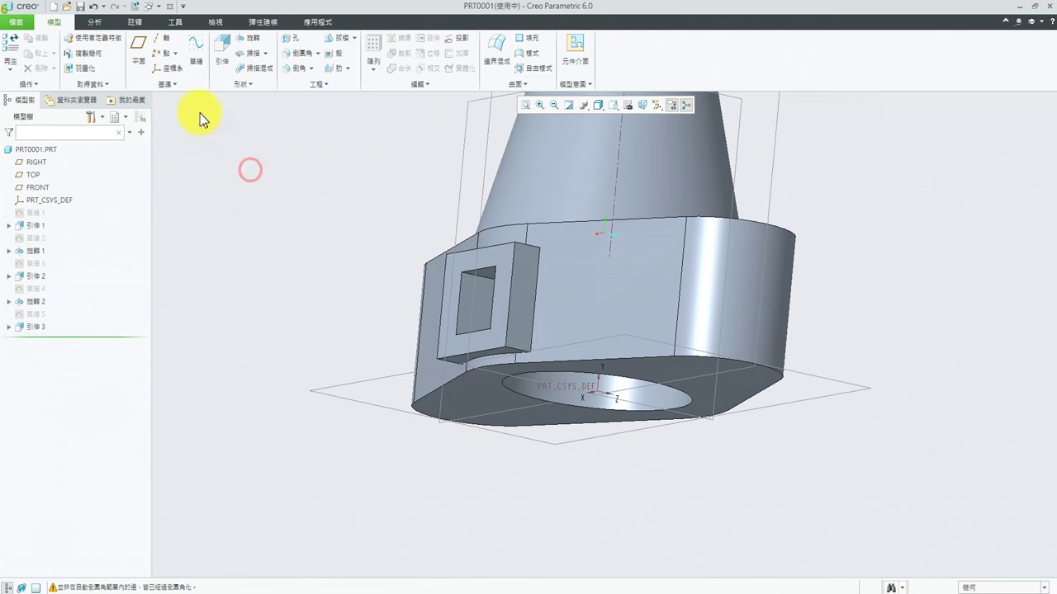
{"action": "middle_click_drag", "start_coordinate": [336, 182], "coordinate": [361, 227]}
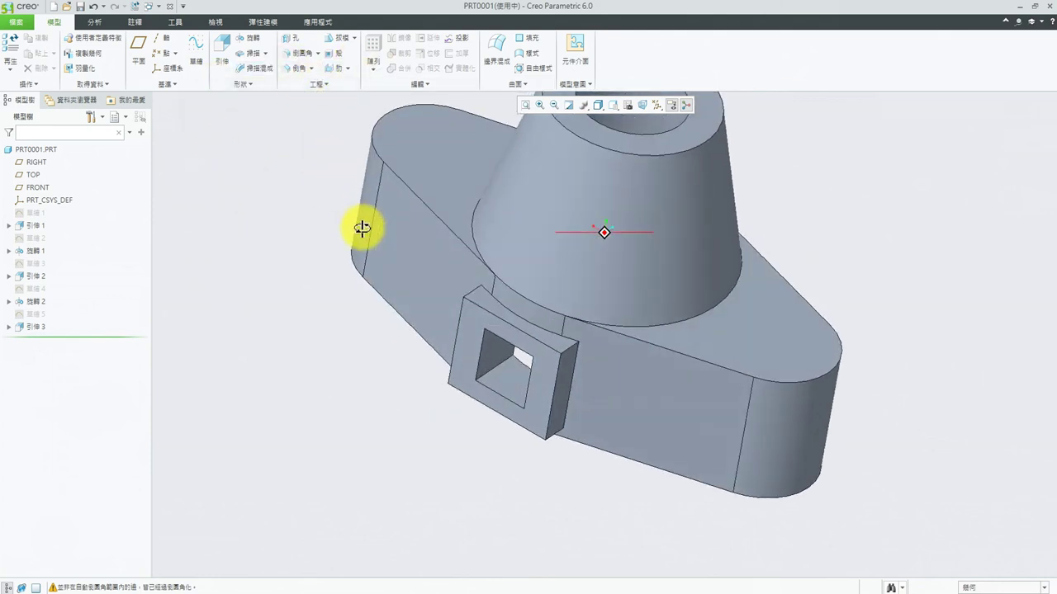
- Apply a 5.00 round to the front boss's vertical and top edges
{"action": "left_click", "coordinate": [302, 55]}
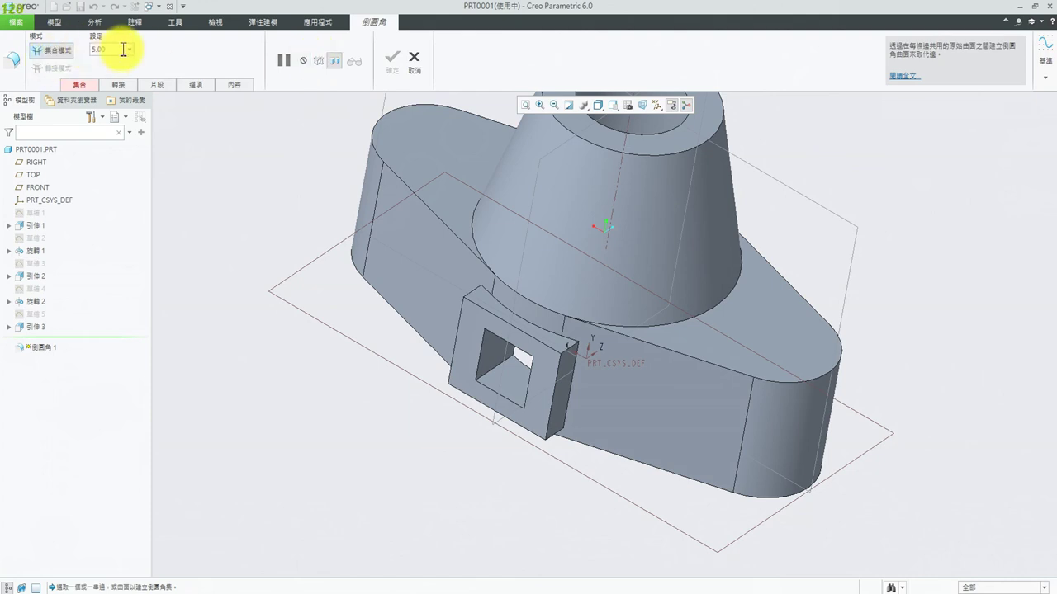
{"action": "left_click", "coordinate": [60, 48]}
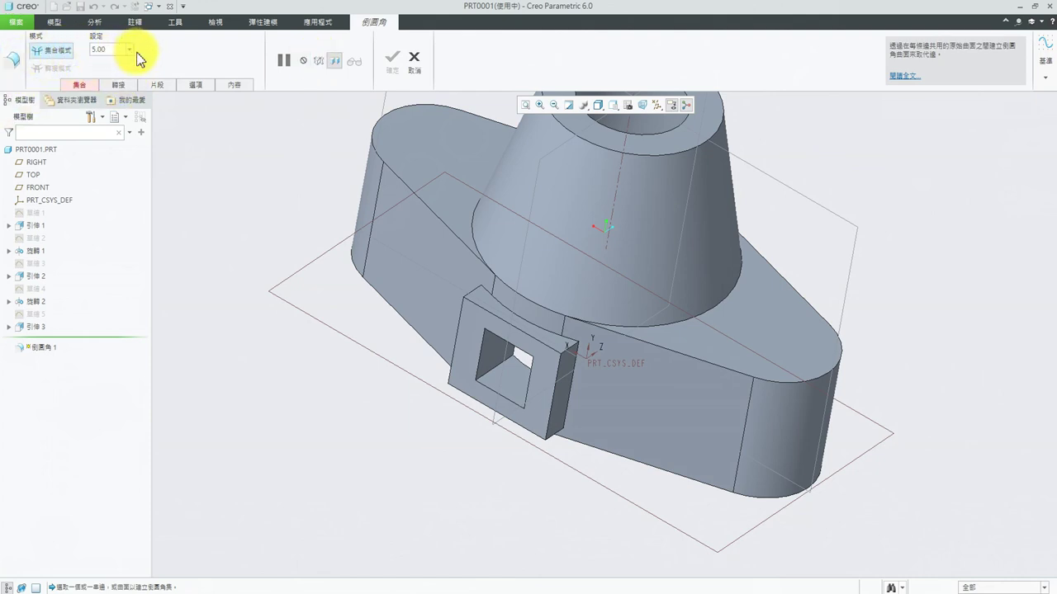
{"action": "left_click", "coordinate": [118, 86]}
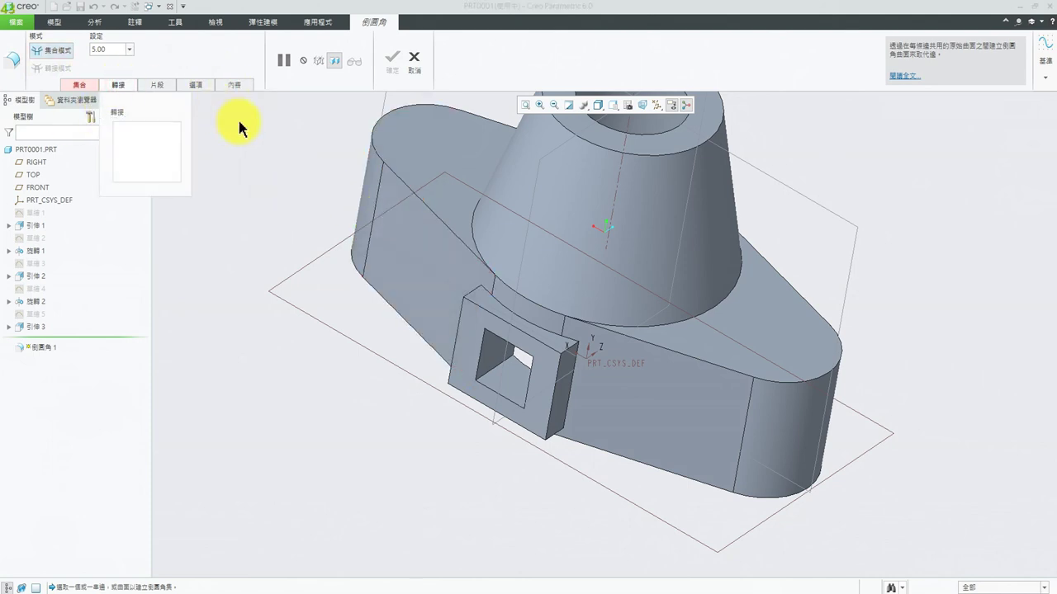
{"action": "left_click", "coordinate": [569, 398]}
{"action": "middle_click_drag", "start_coordinate": [389, 396], "coordinate": [503, 349]}
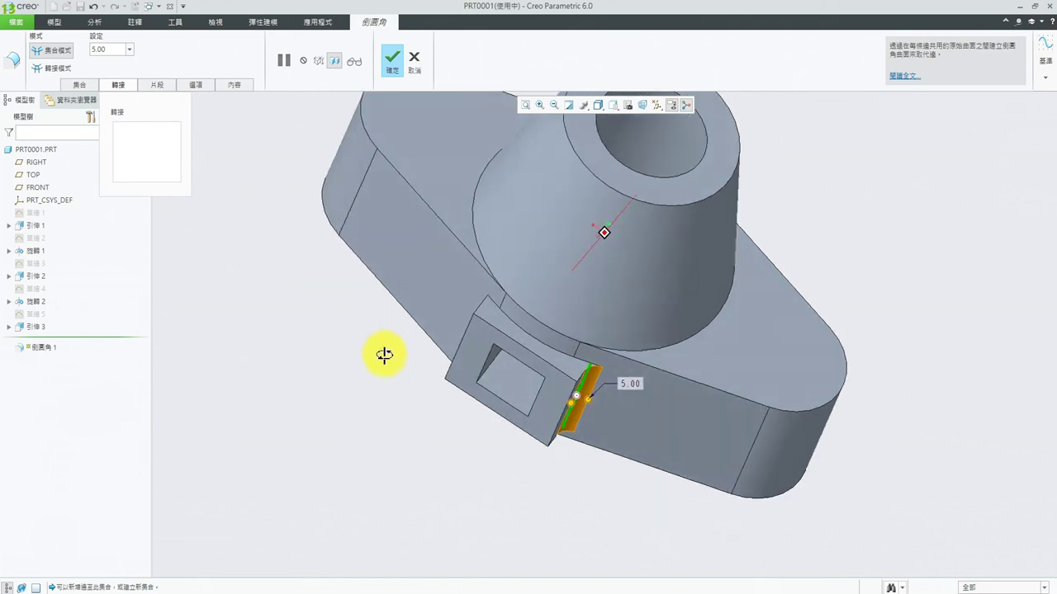
{"action": "left_click", "coordinate": [494, 336]}
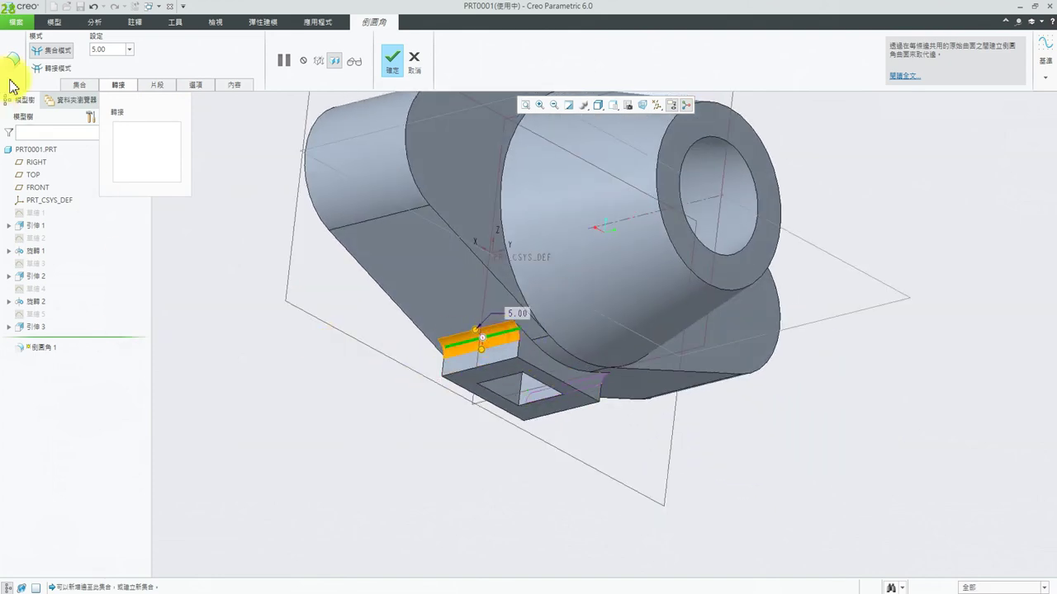
{"action": "left_click", "coordinate": [393, 61]}
{"action": "mouse_move", "coordinate": [897, 302]}
{"action": "middle_mouse_down"}
{"action": "mouse_move", "coordinate": [779, 243]}
{"action": "mouse_move", "coordinate": [830, 288]}
{"action": "mouse_move", "coordinate": [836, 357]}
{"action": "mouse_move", "coordinate": [1031, 260]}
{"action": "mouse_move", "coordinate": [1047, 227]}
{"action": "mouse_move", "coordinate": [917, 294]}
{"action": "mouse_move", "coordinate": [828, 248]}
{"action": "mouse_move", "coordinate": [296, 256]}
{"action": "middle_mouse_up"}
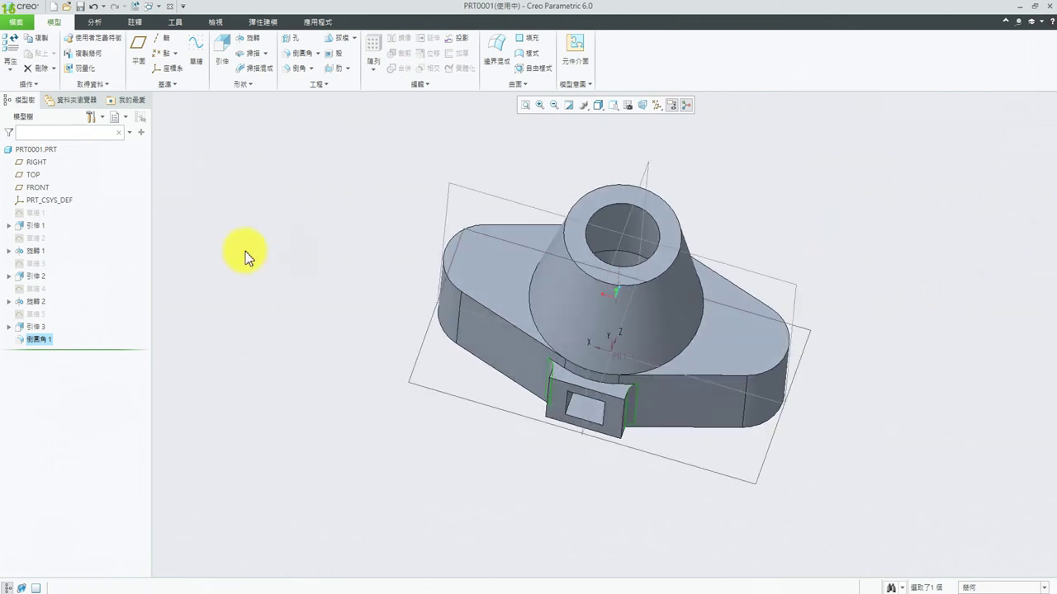
- Select the datums RIGHT through PRT_CSYS_DEF in the model tree, then clear the selection
{"action": "middle_click_drag", "start_coordinate": [560, 382], "coordinate": [248, 330]}
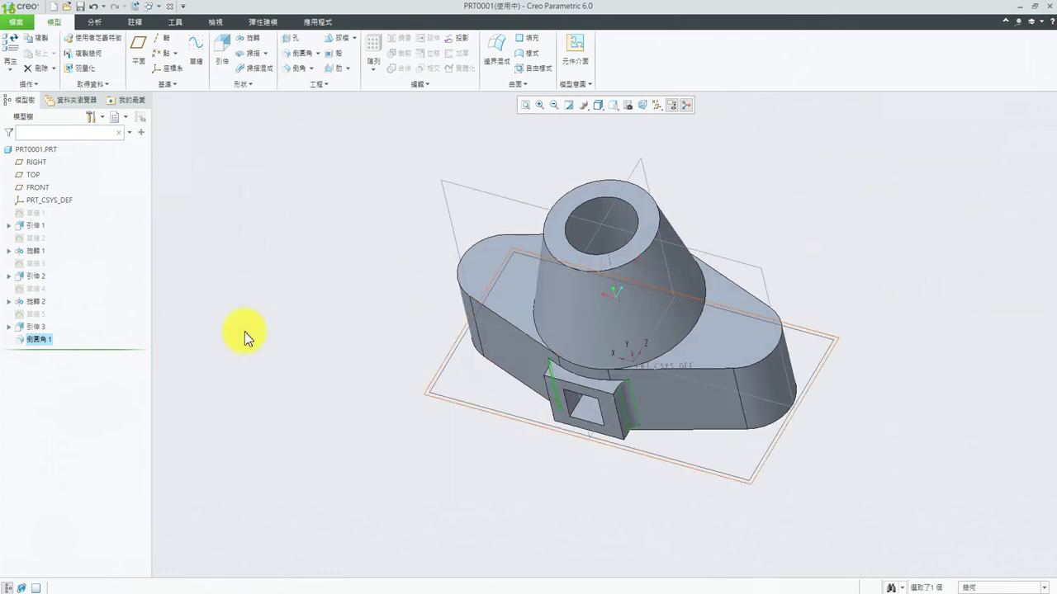
{"action": "left_click", "coordinate": [35, 162]}
{"action": "left_click", "coordinate": [36, 201], "text": "shift"}
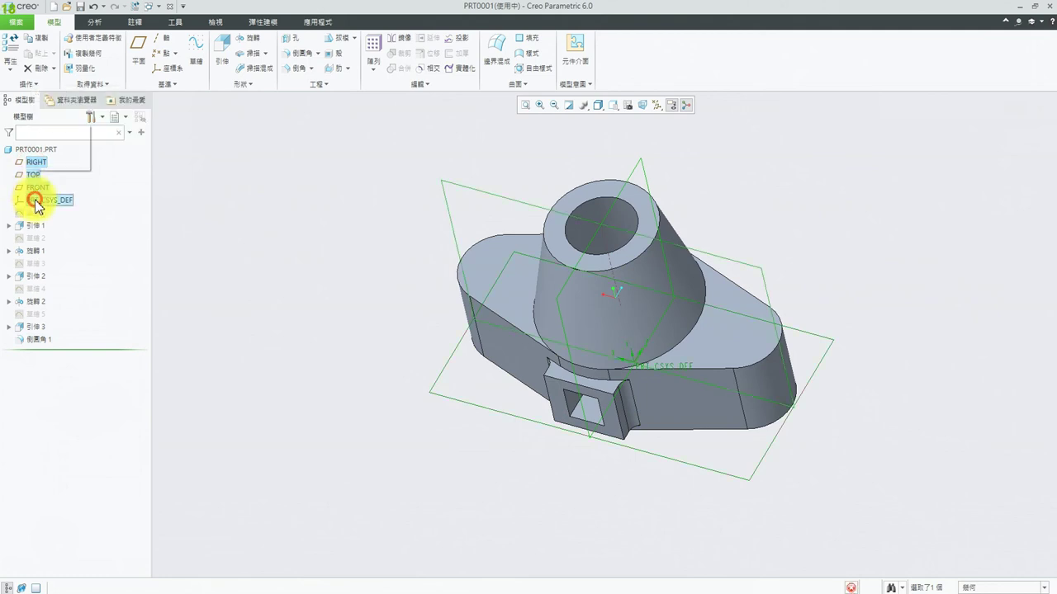
{"action": "right_click", "coordinate": [37, 200]}
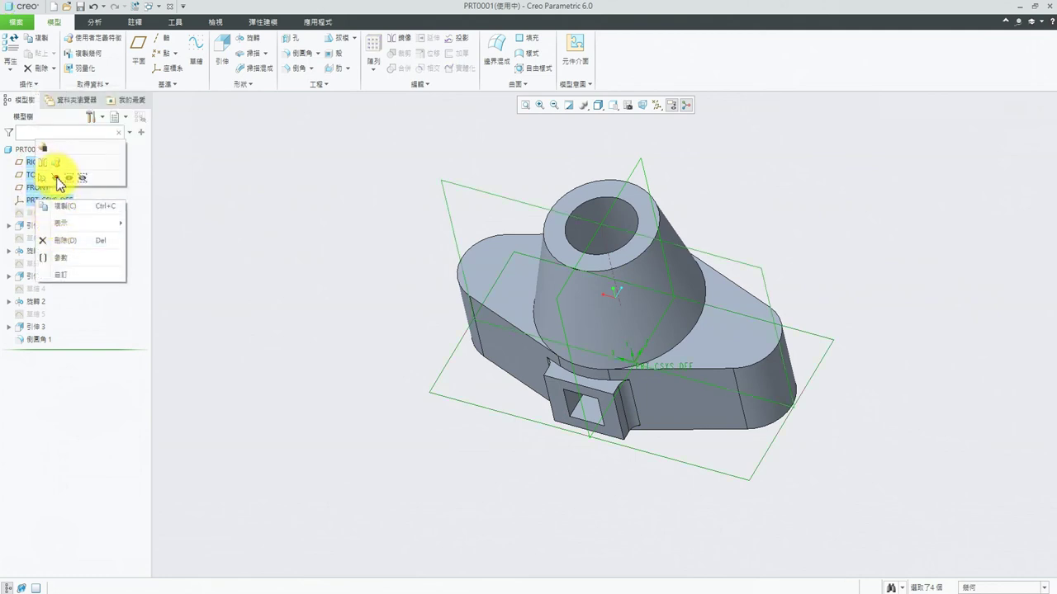
{"action": "right_click", "coordinate": [40, 201]}
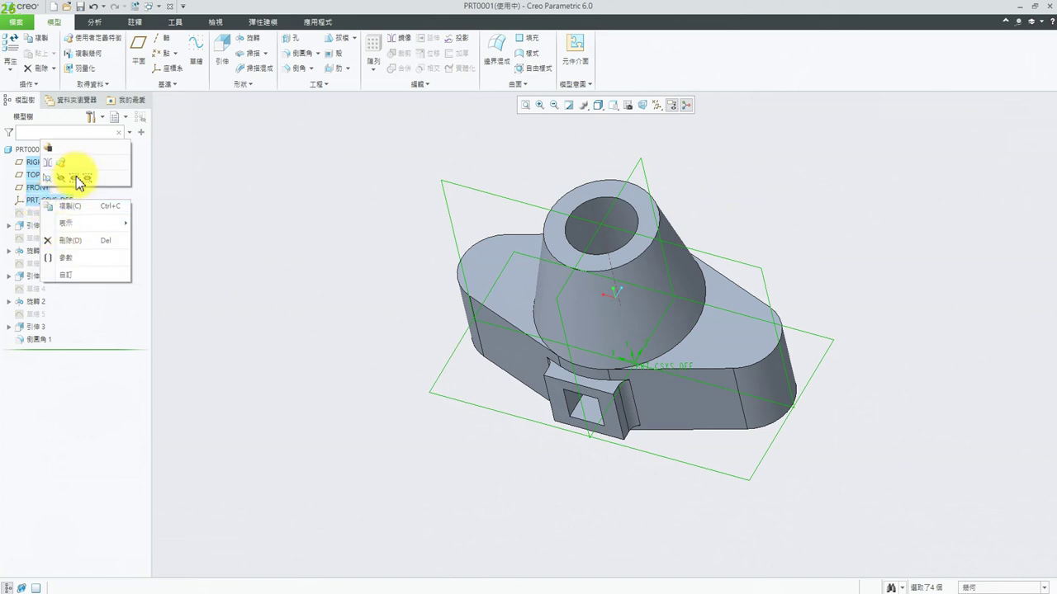
{"action": "left_click", "coordinate": [283, 219]}
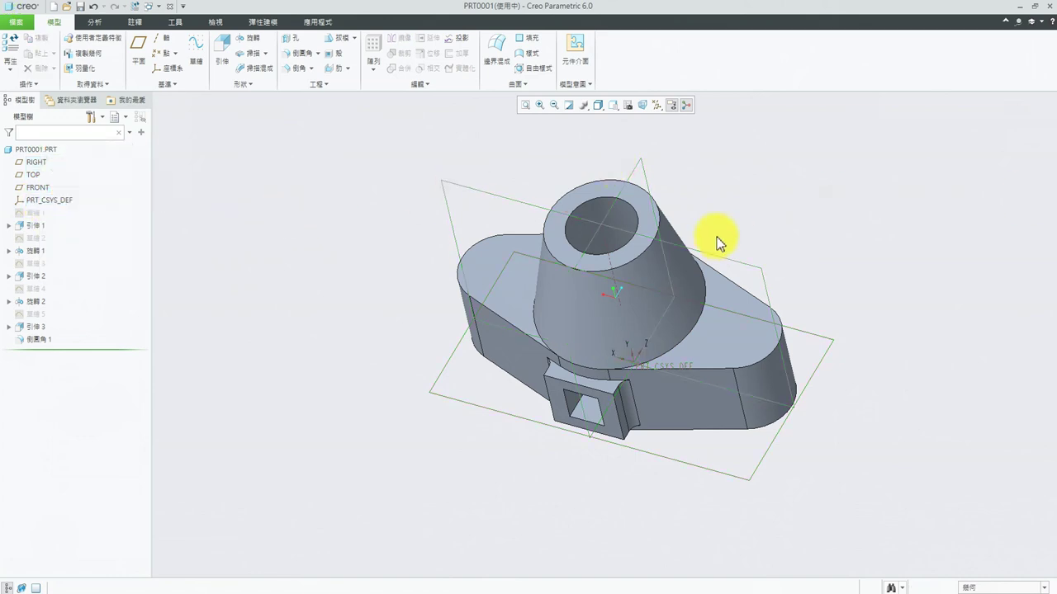
- Hide all datum planes, axes and coordinate systems, then save part PRT0001
{"action": "left_click", "coordinate": [600, 109]}
{"action": "left_click", "coordinate": [587, 110]}
{"action": "left_click", "coordinate": [586, 110]}
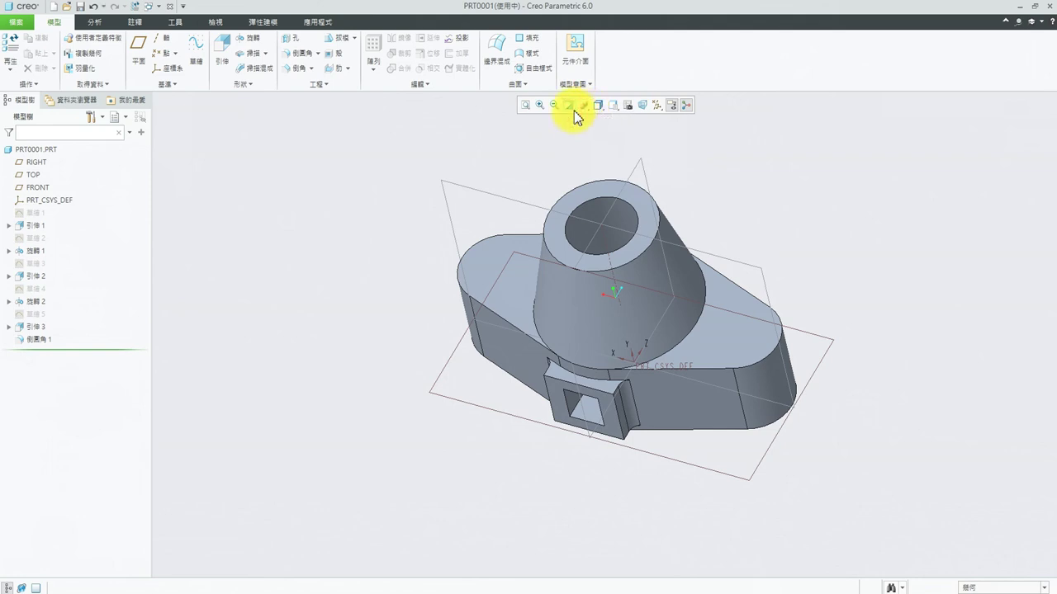
{"action": "left_click", "coordinate": [659, 106]}
{"action": "left_click", "coordinate": [659, 120]}
{"action": "mouse_move", "coordinate": [808, 304]}
{"action": "middle_mouse_down"}
{"action": "mouse_move", "coordinate": [814, 294]}
{"action": "mouse_move", "coordinate": [802, 313]}
{"action": "middle_mouse_up"}
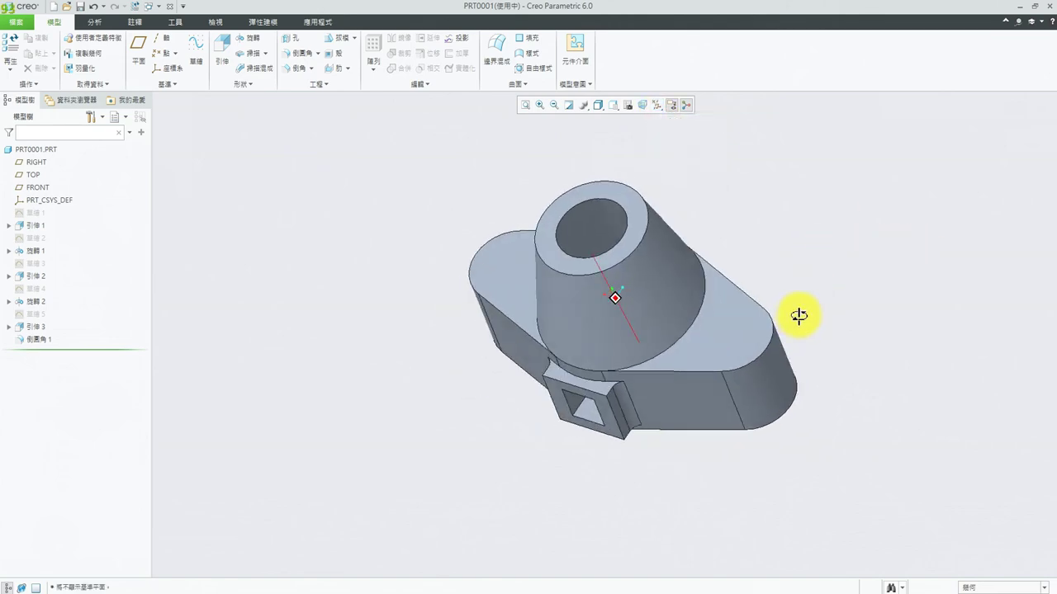
{"action": "mouse_move", "coordinate": [944, 326]}
{"action": "middle_mouse_down"}
{"action": "mouse_move", "coordinate": [813, 277]}
{"action": "mouse_move", "coordinate": [701, 338]}
{"action": "mouse_move", "coordinate": [644, 309]}
{"action": "mouse_move", "coordinate": [564, 380]}
{"action": "mouse_move", "coordinate": [672, 330]}
{"action": "mouse_move", "coordinate": [718, 361]}
{"action": "mouse_move", "coordinate": [706, 363]}
{"action": "middle_mouse_up"}
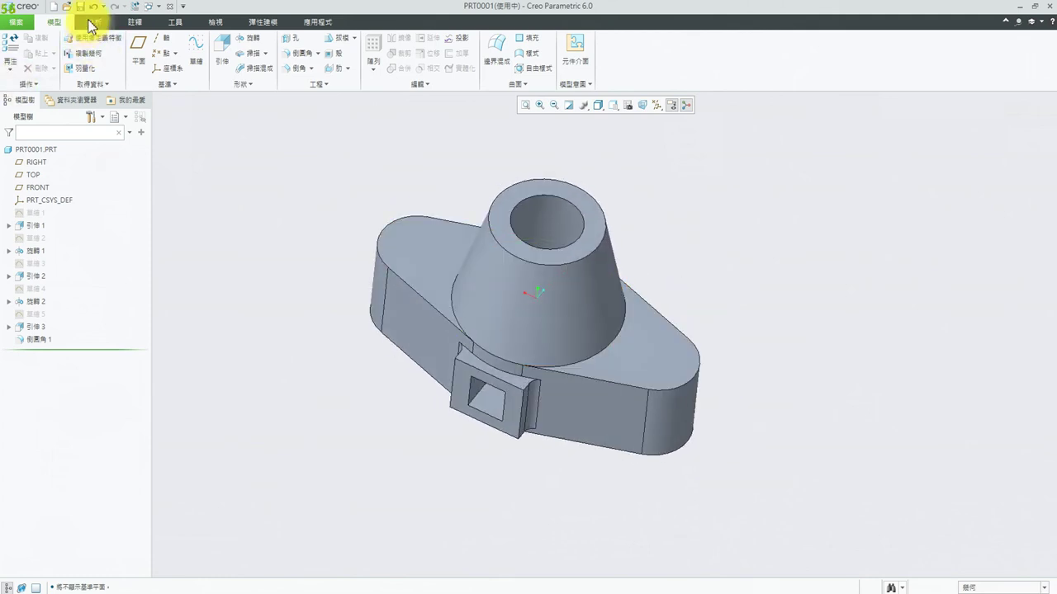
{"action": "left_click", "coordinate": [81, 7]}
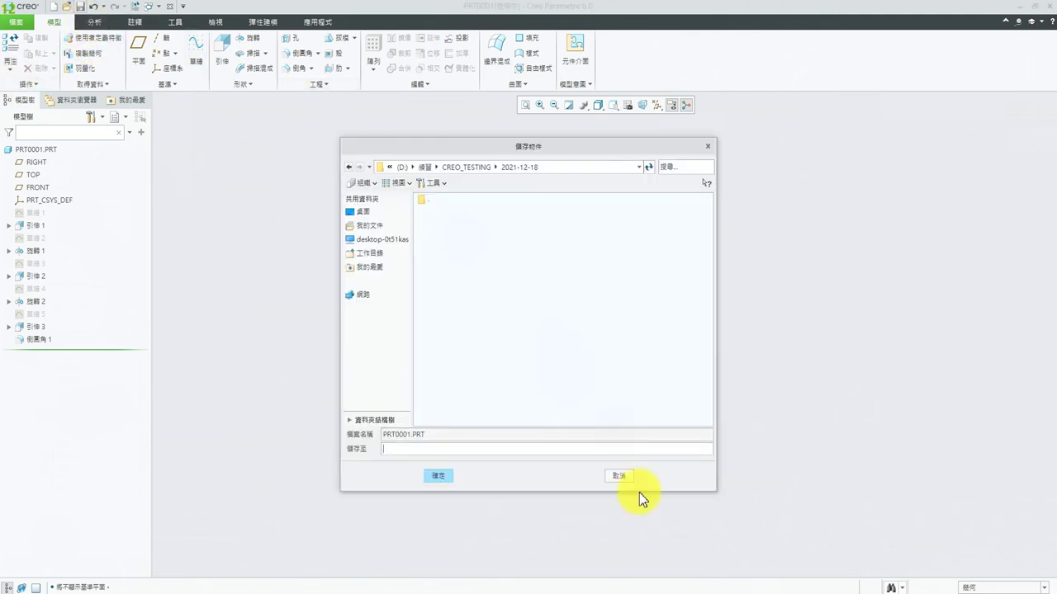
{"action": "left_click", "coordinate": [446, 475]}
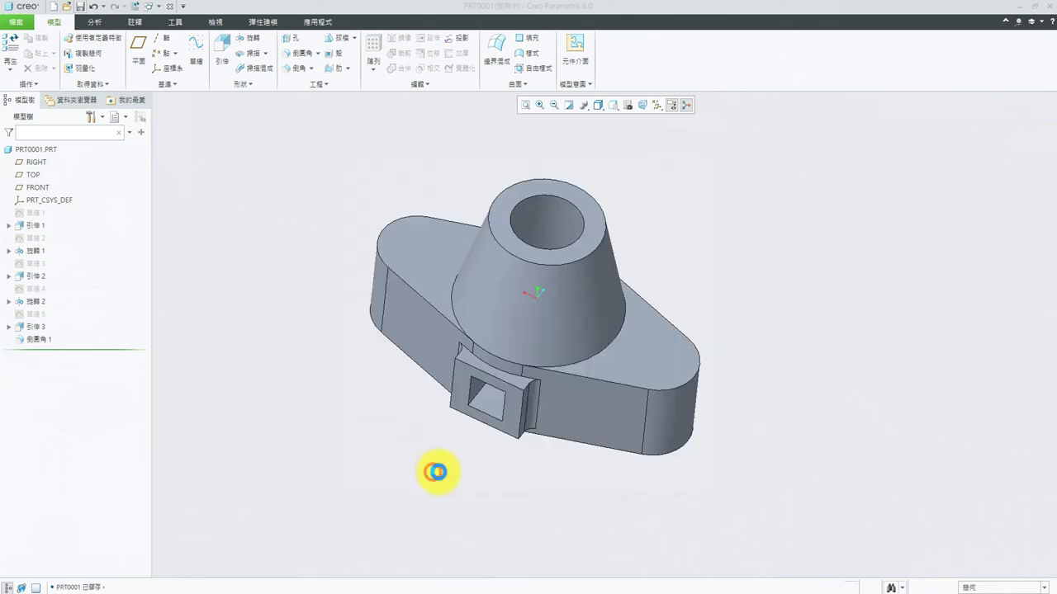